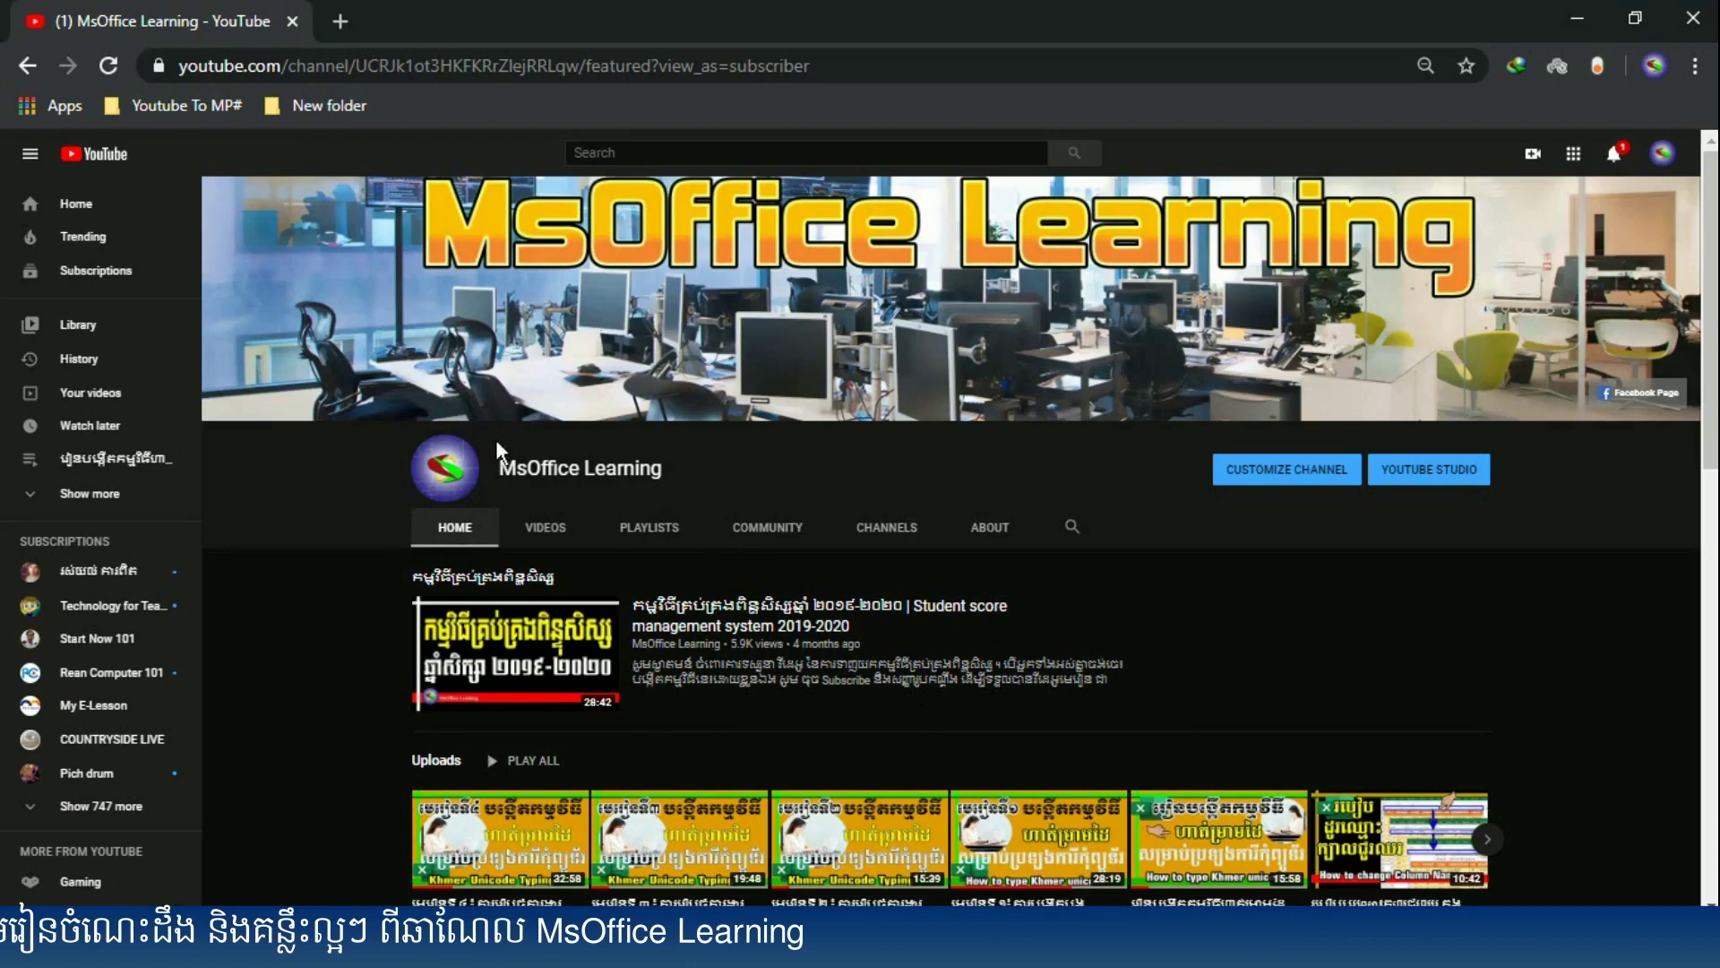
# Step: Open the MsOffice Learning channel's list of playlists in YouTube
pyautogui.click(653, 528)
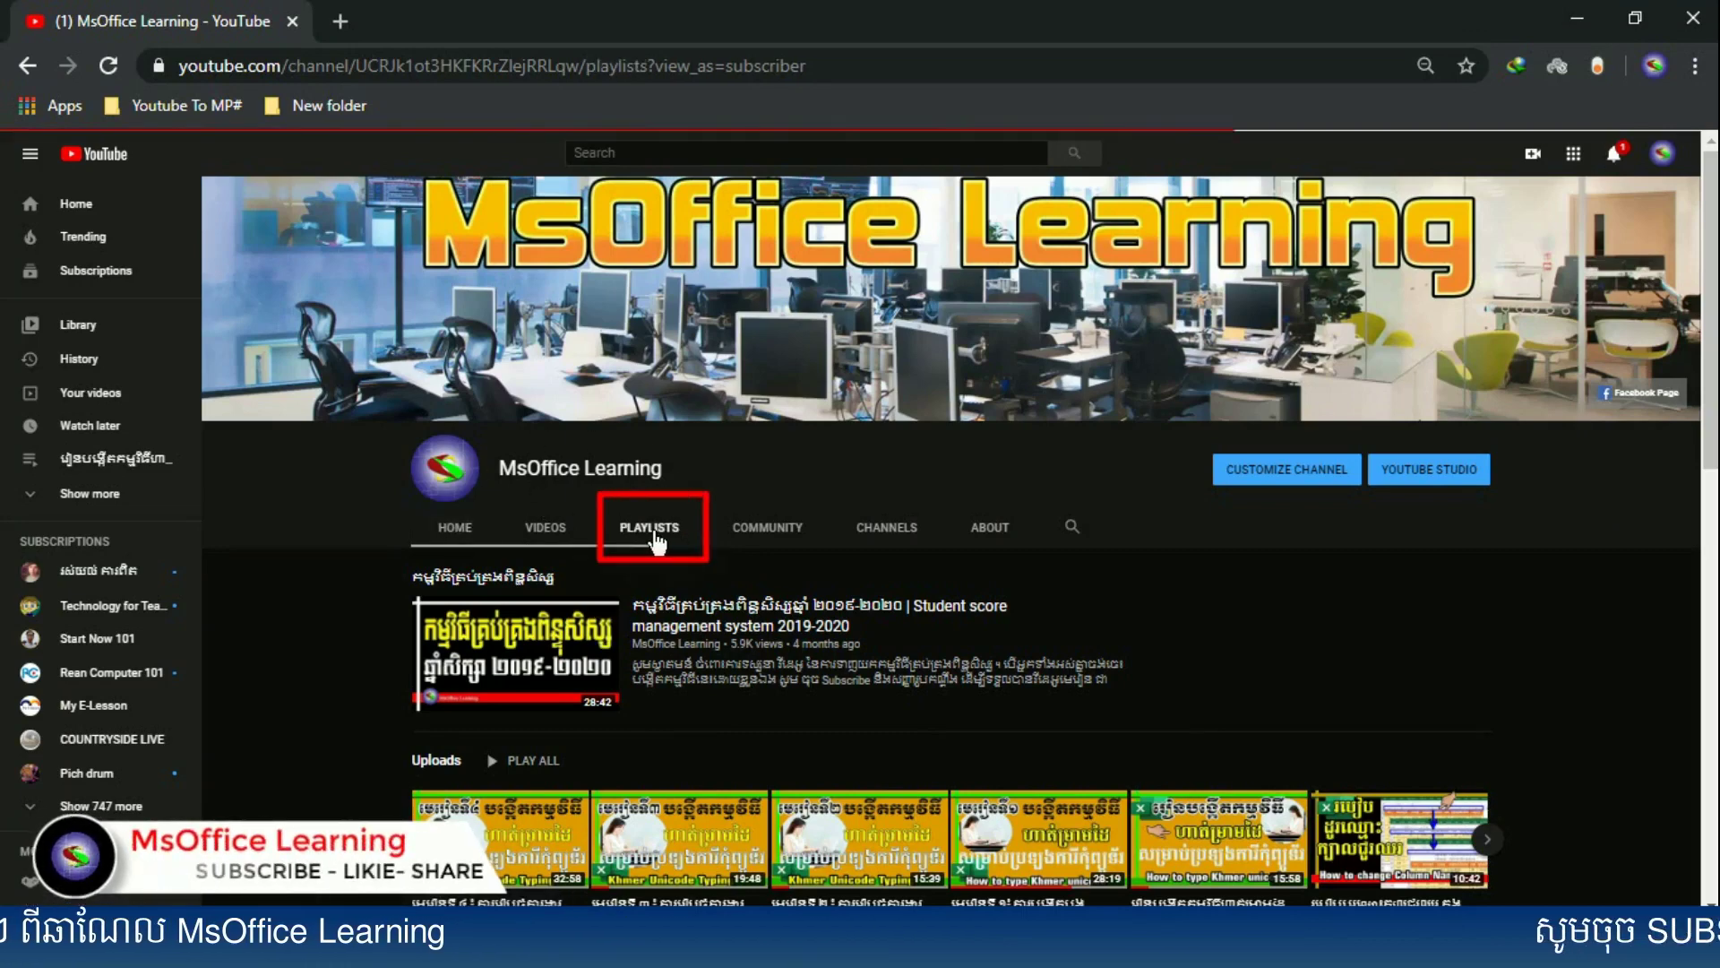
# Step: Scroll down through the channel's created playlists, then scroll back toward the top
pyautogui.scroll(-3, 820, 477)
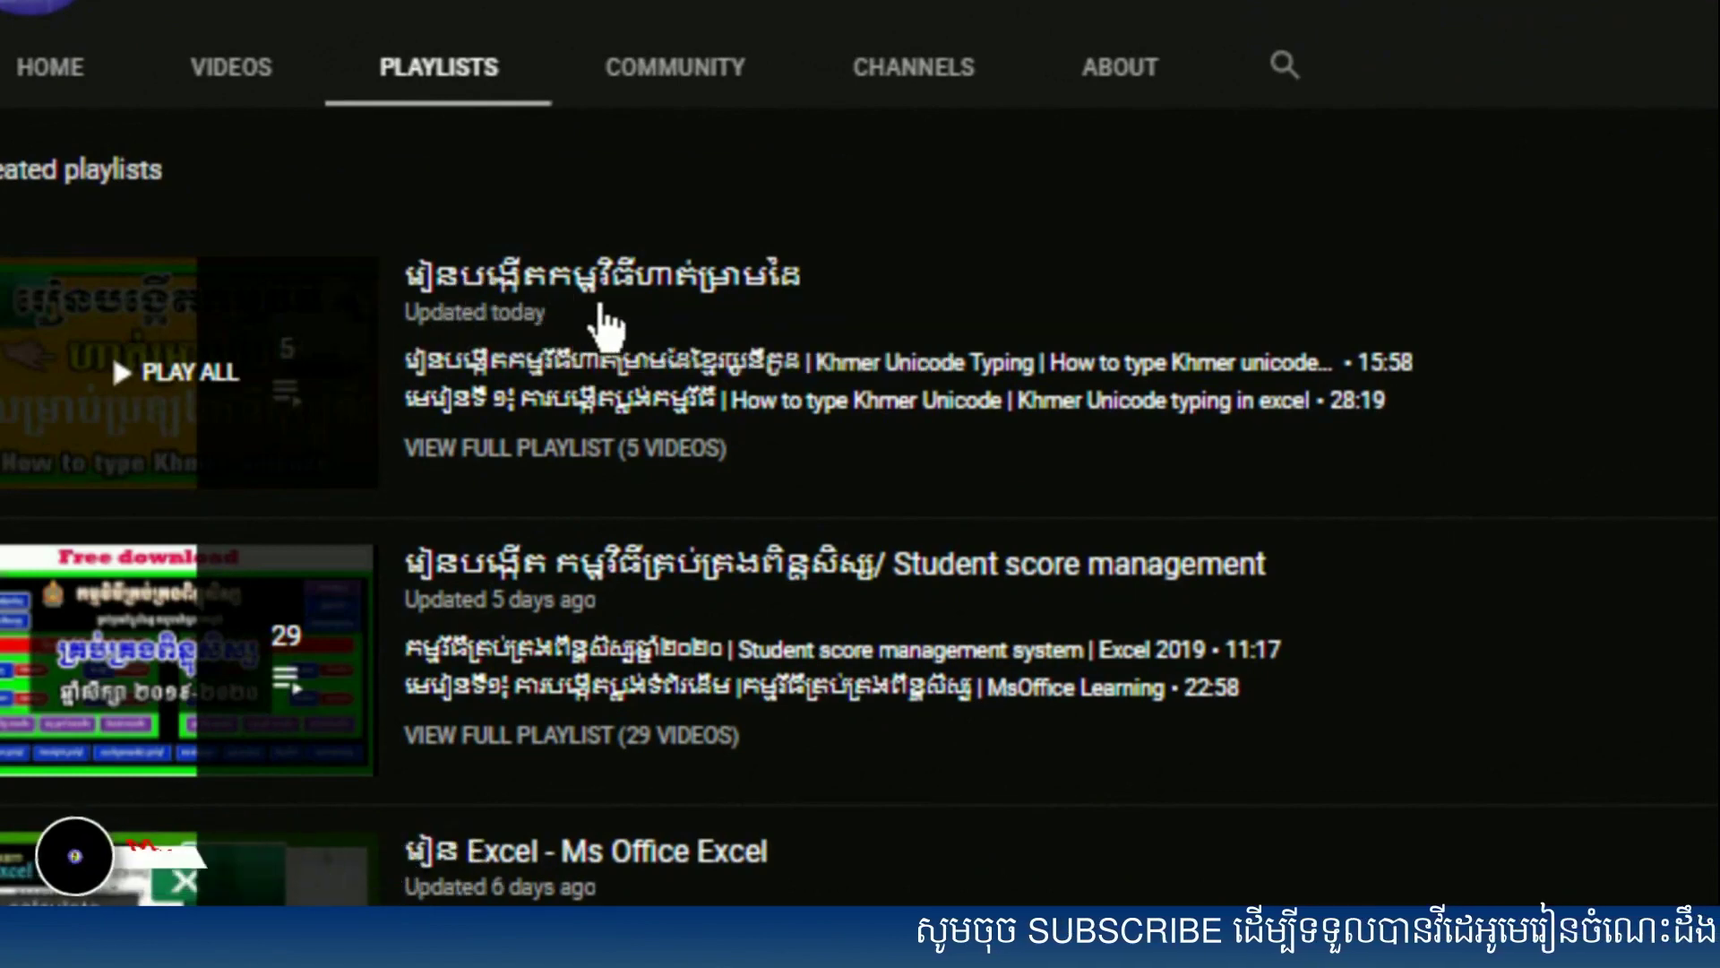
pyautogui.scroll(-3, 784, 314)
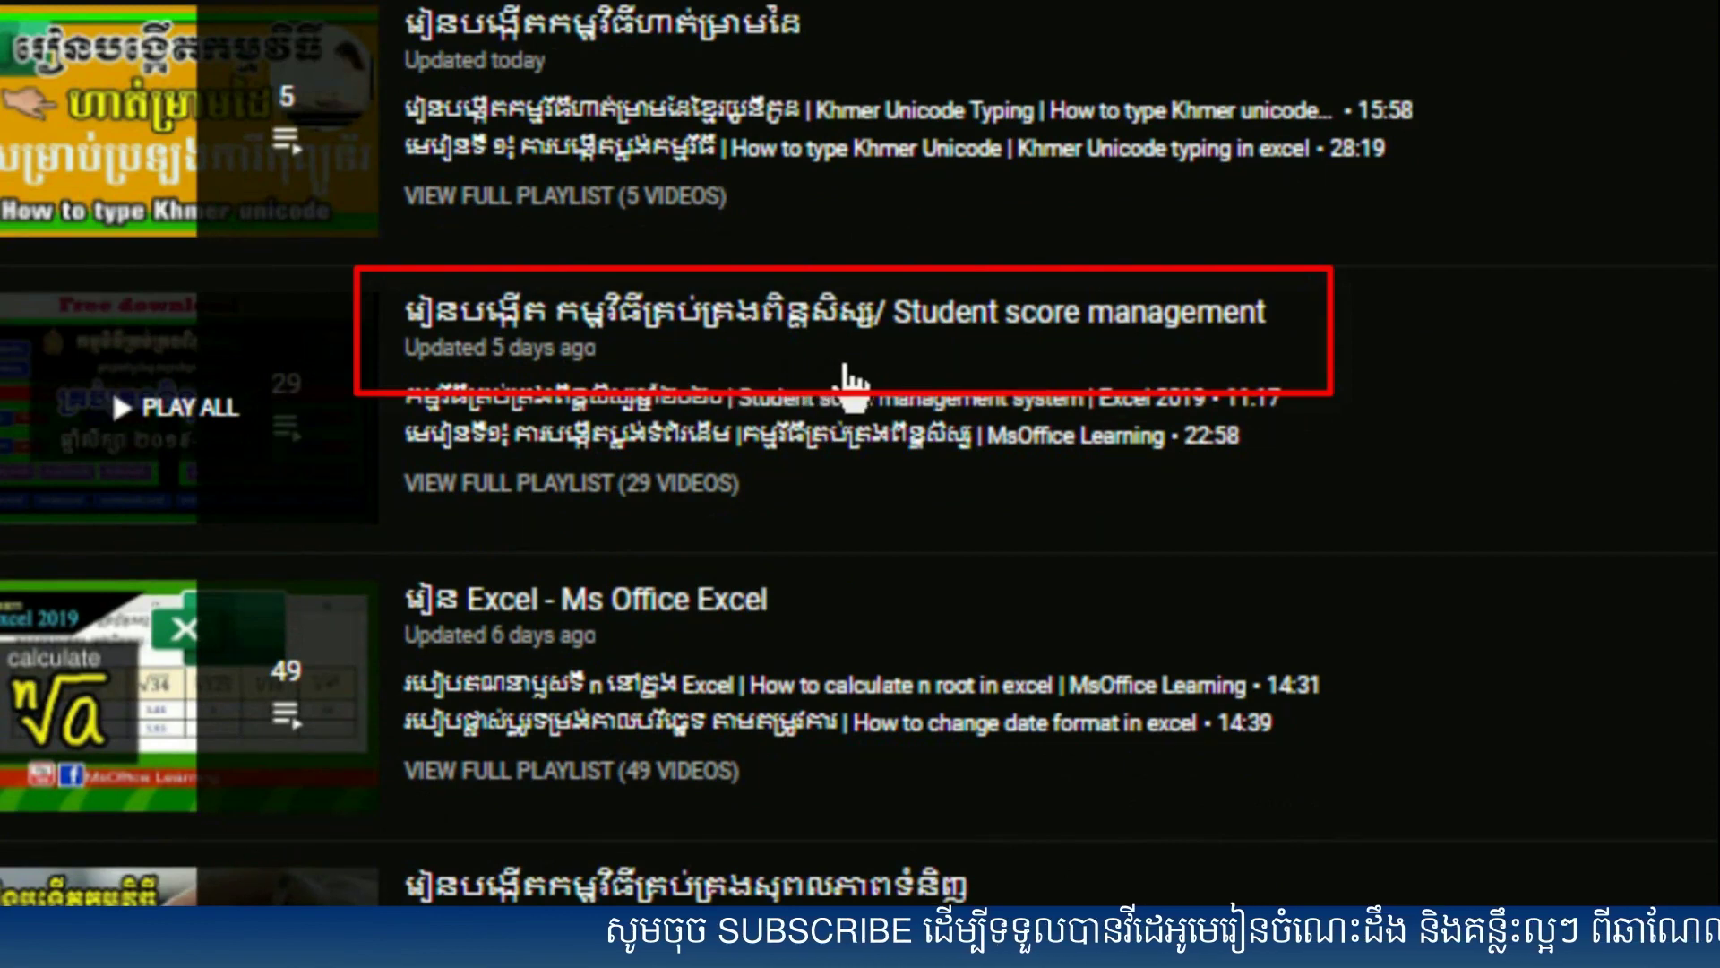
pyautogui.scroll(-2, 847, 381)
pyautogui.scroll(-1, 846, 385)
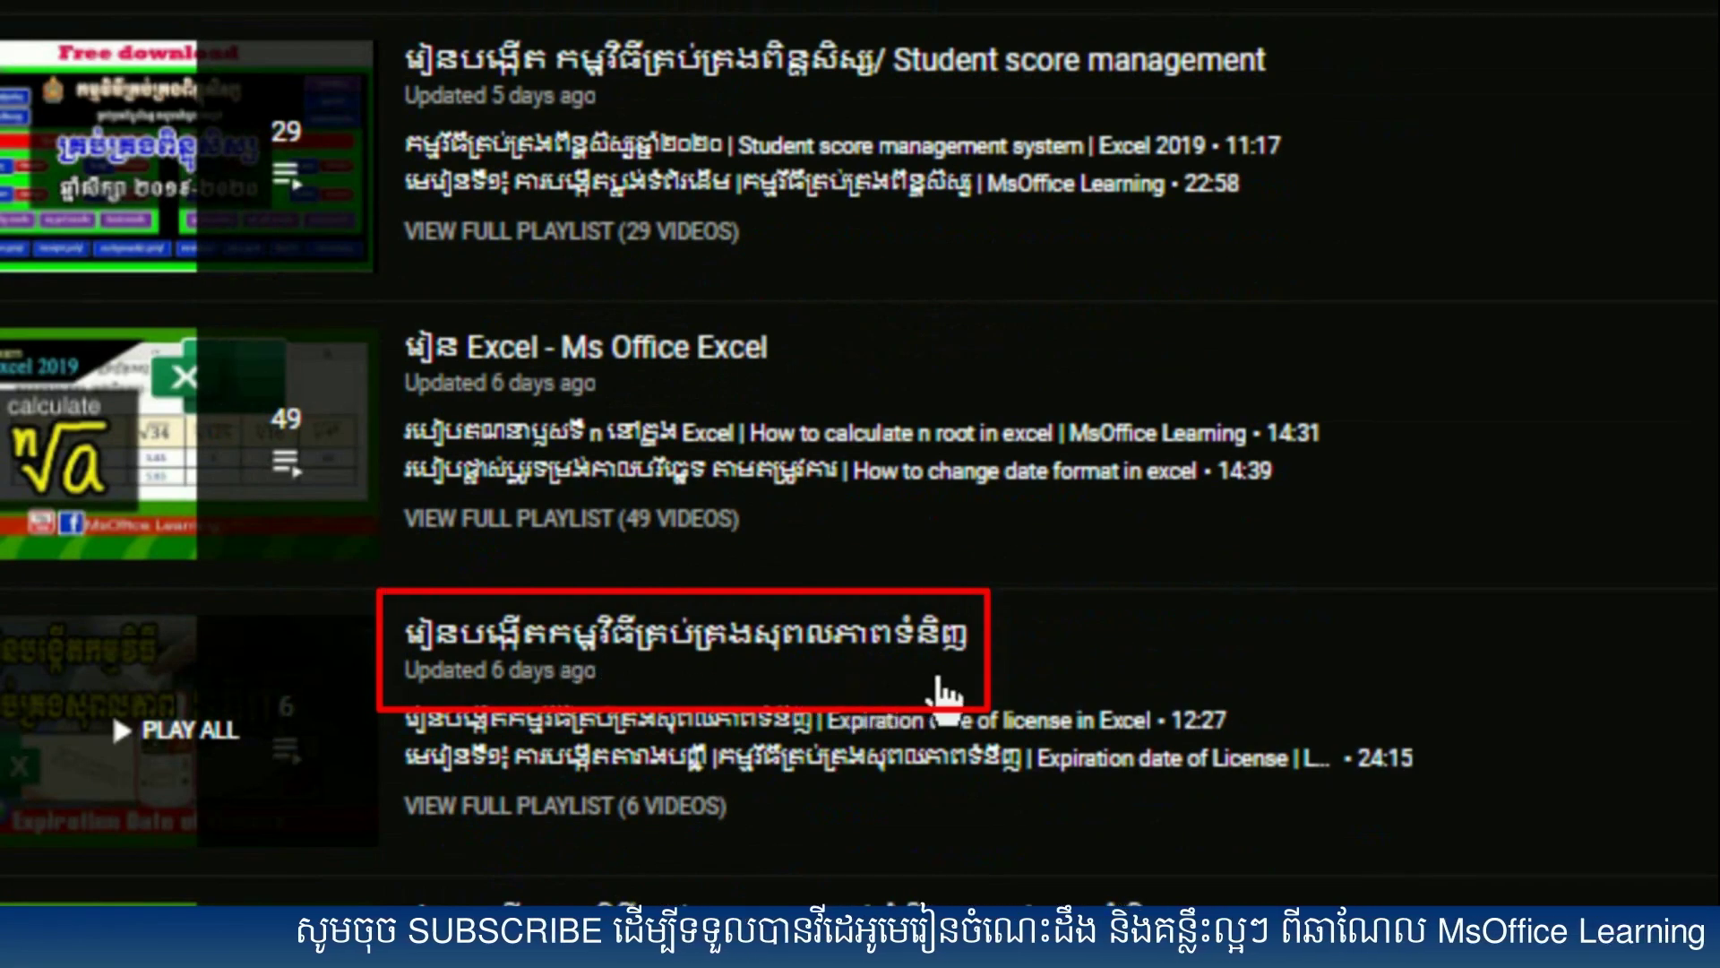
pyautogui.scroll(-5, 936, 689)
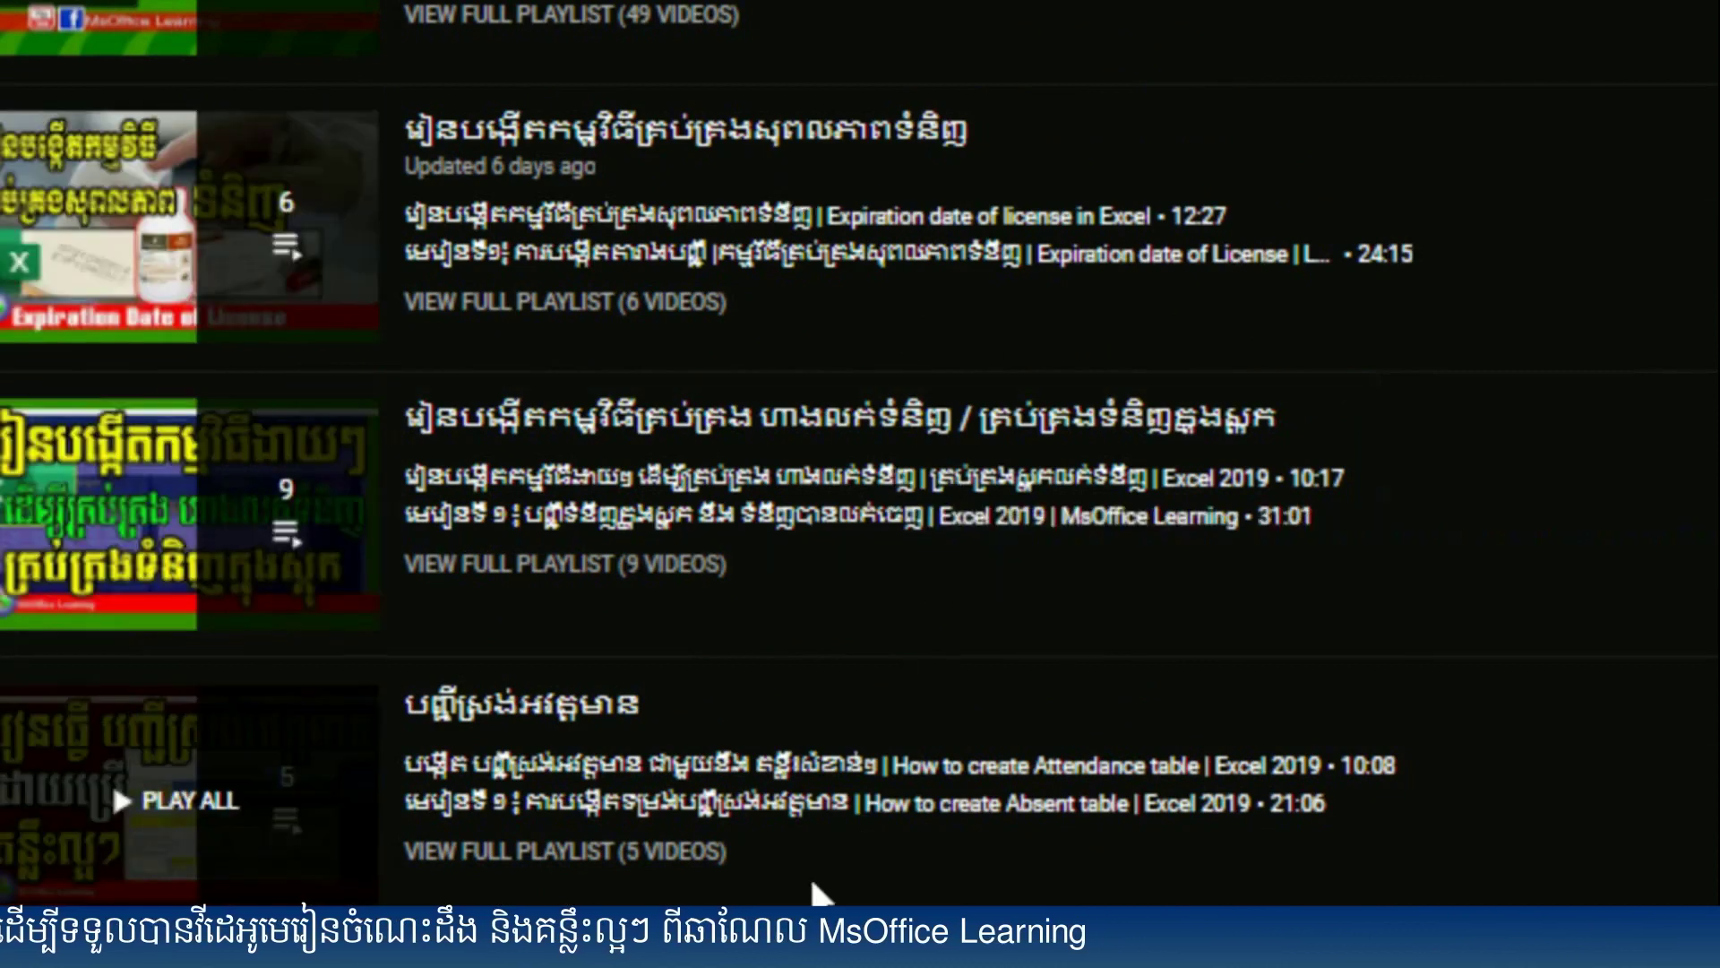
pyautogui.scroll(-5, 111, 777)
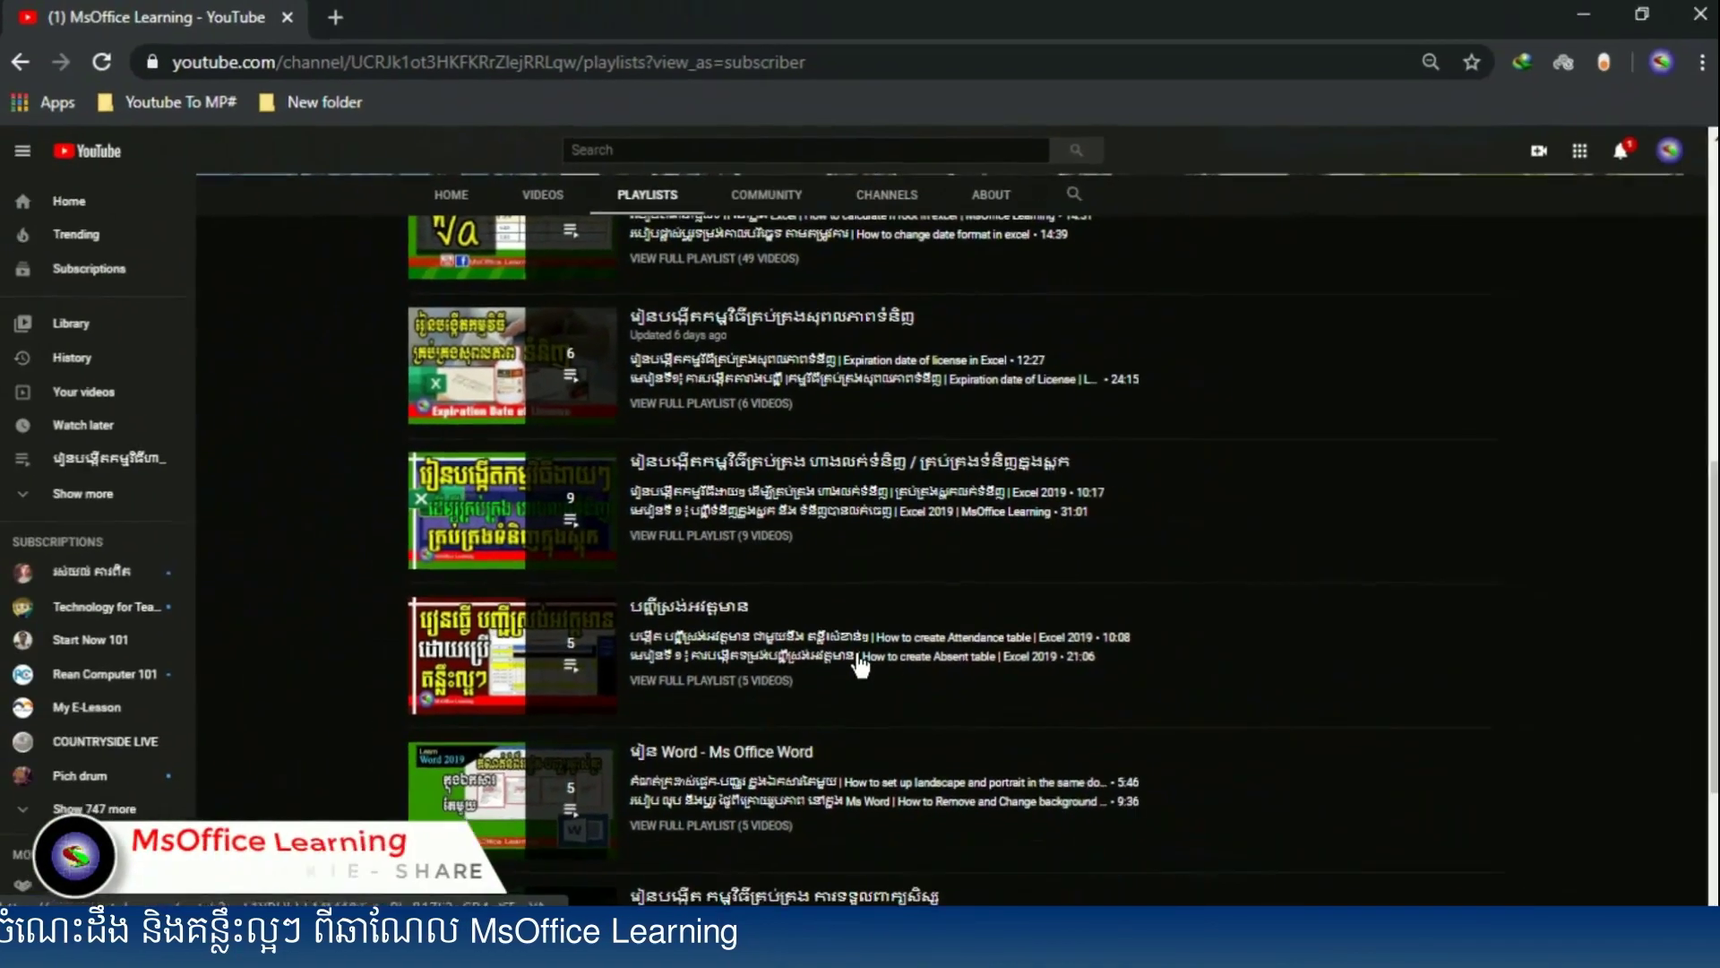
pyautogui.scroll(8, 860, 664)
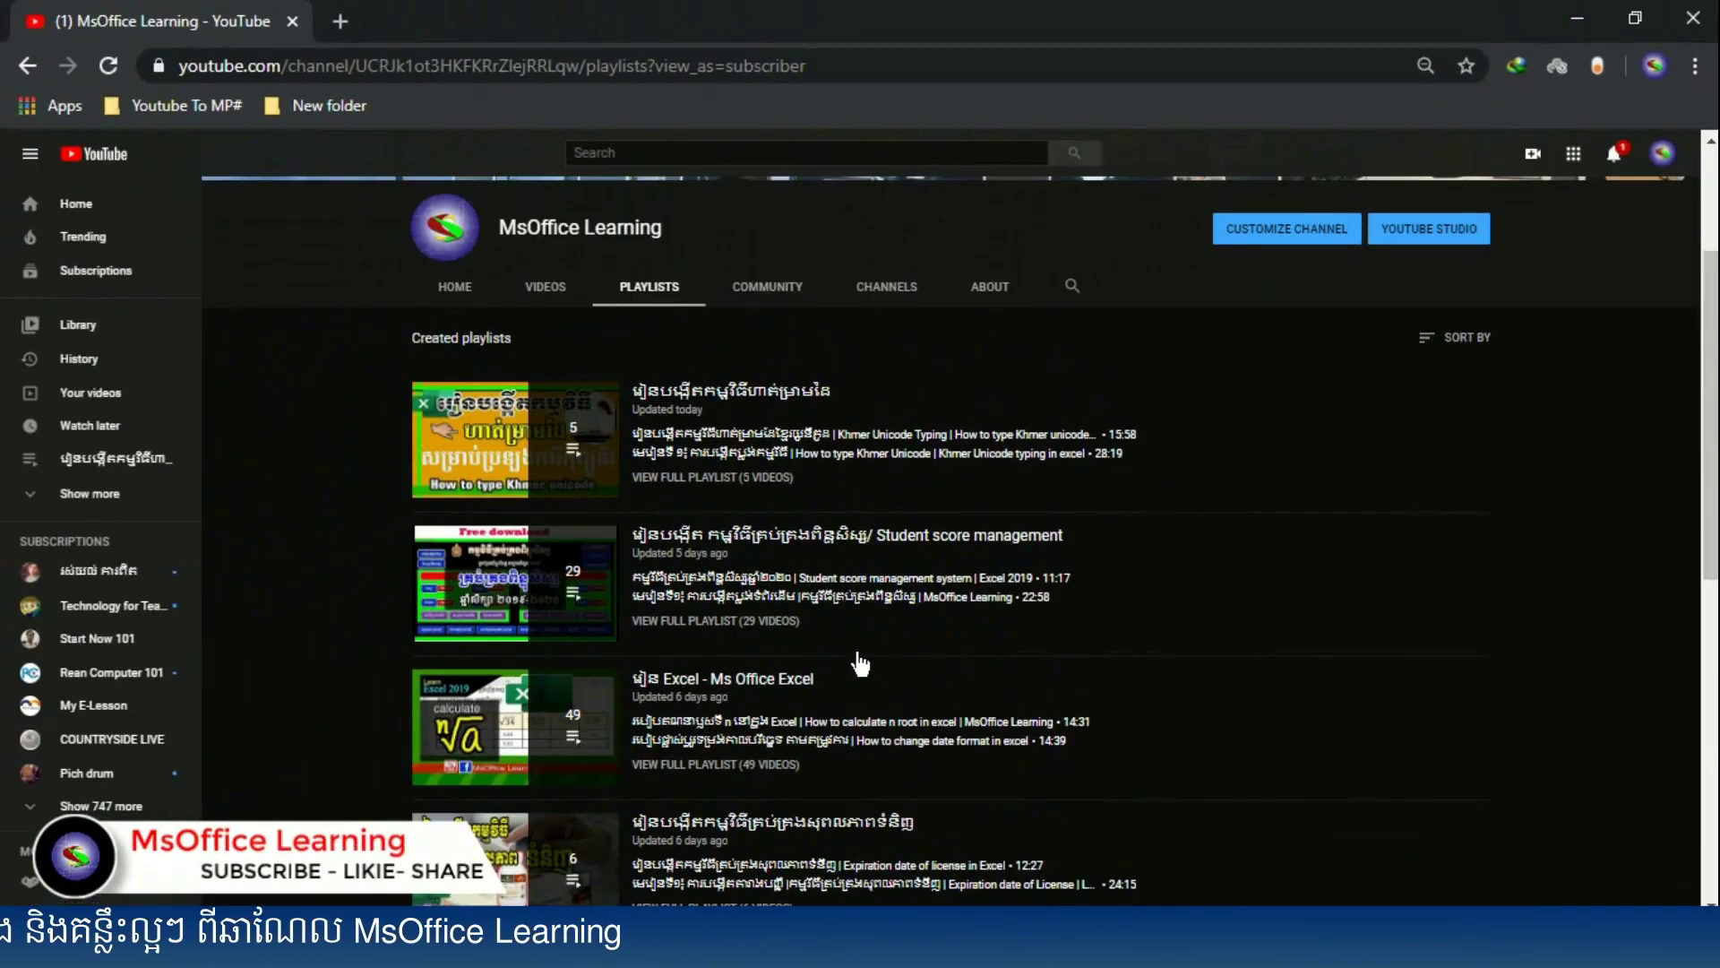
pyautogui.moveTo(830, 583)
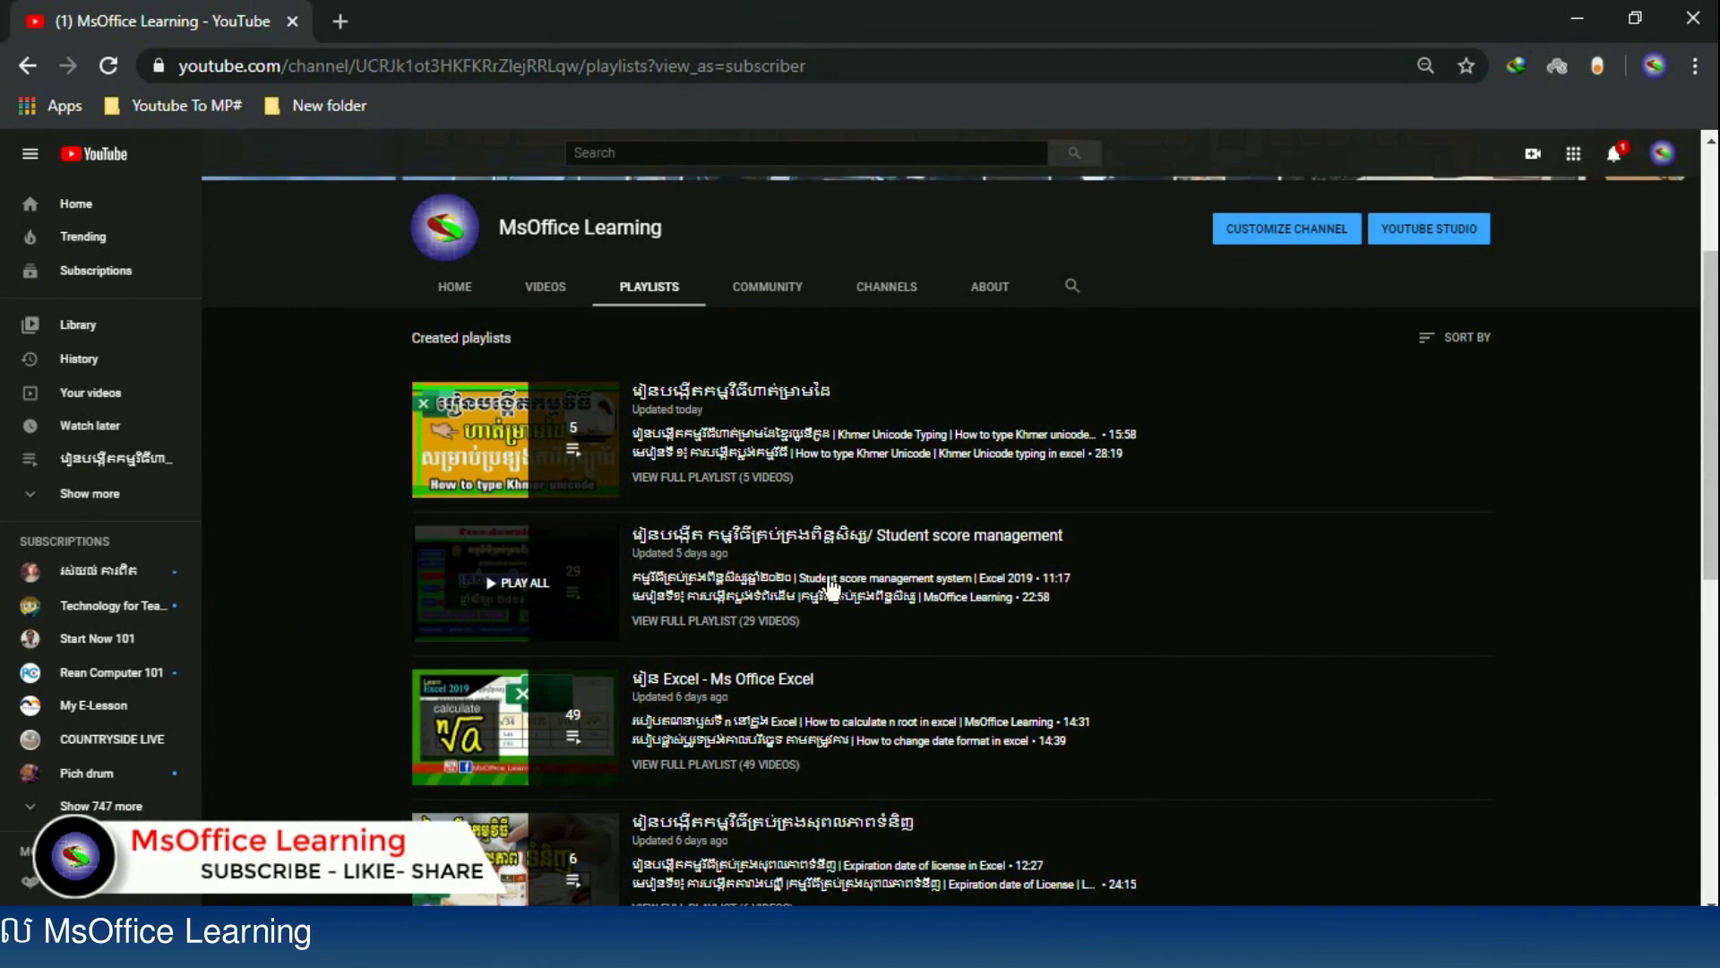
pyautogui.scroll(3, 817, 587)
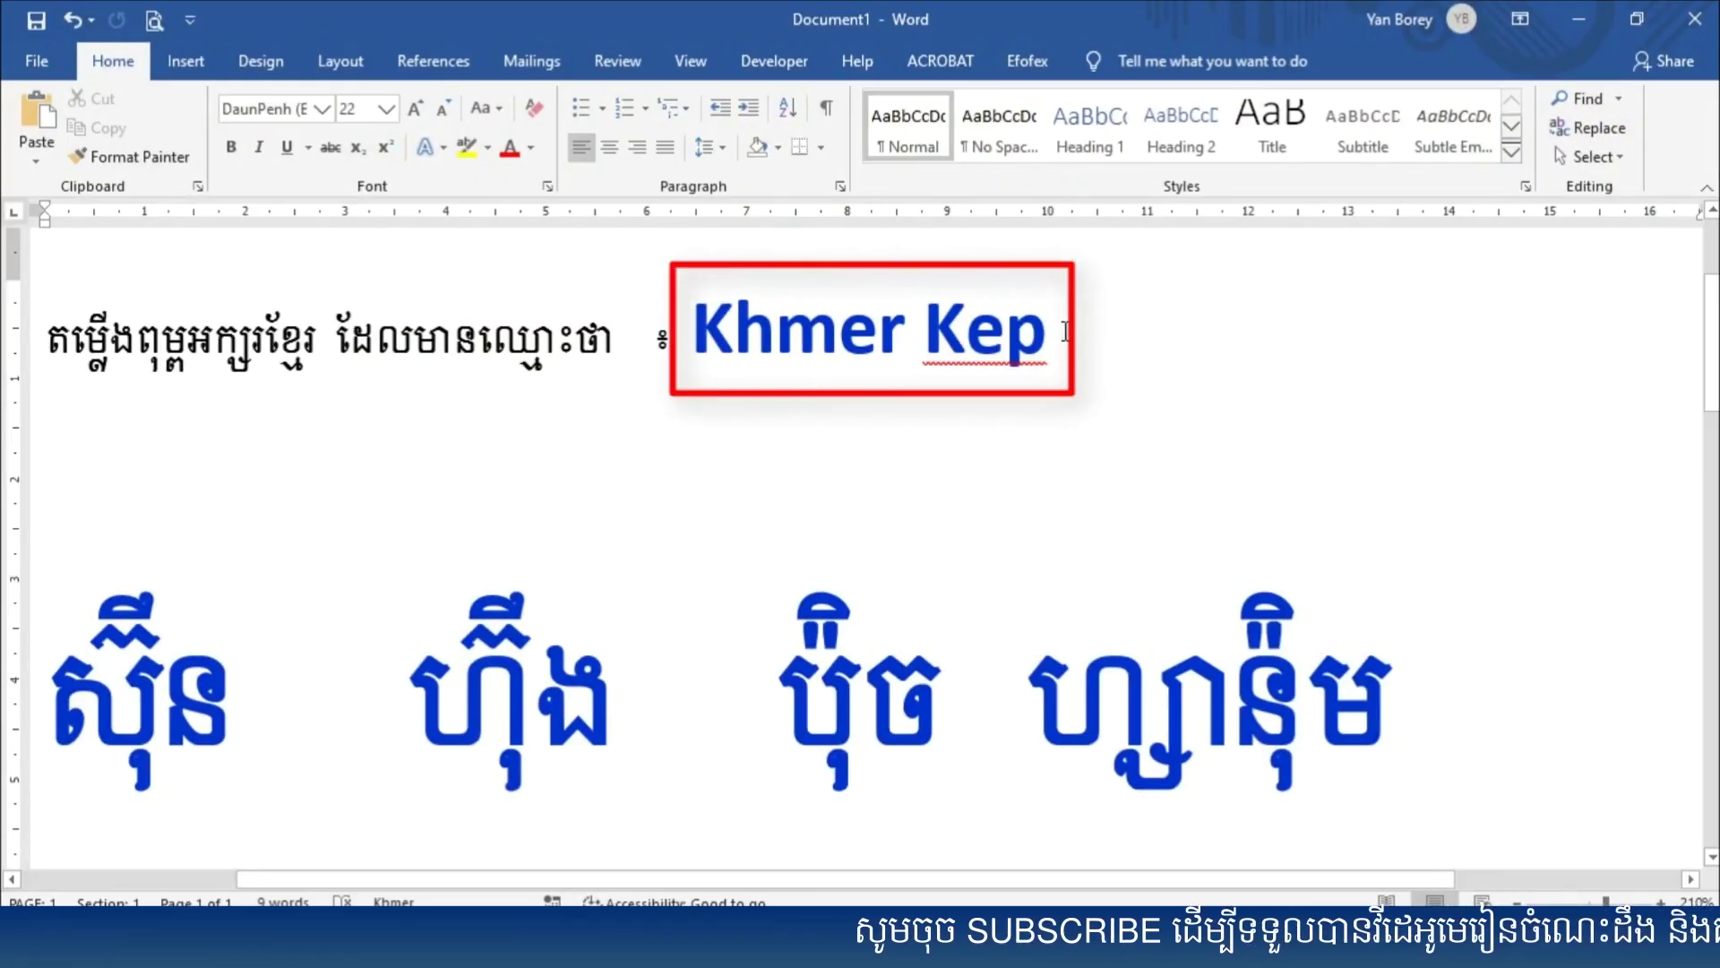
# Step: Highlight the Khmer Kep font name and the line of large Khmer sample words
pyautogui.moveTo(1065, 331); pyautogui.dragTo(997, 451)
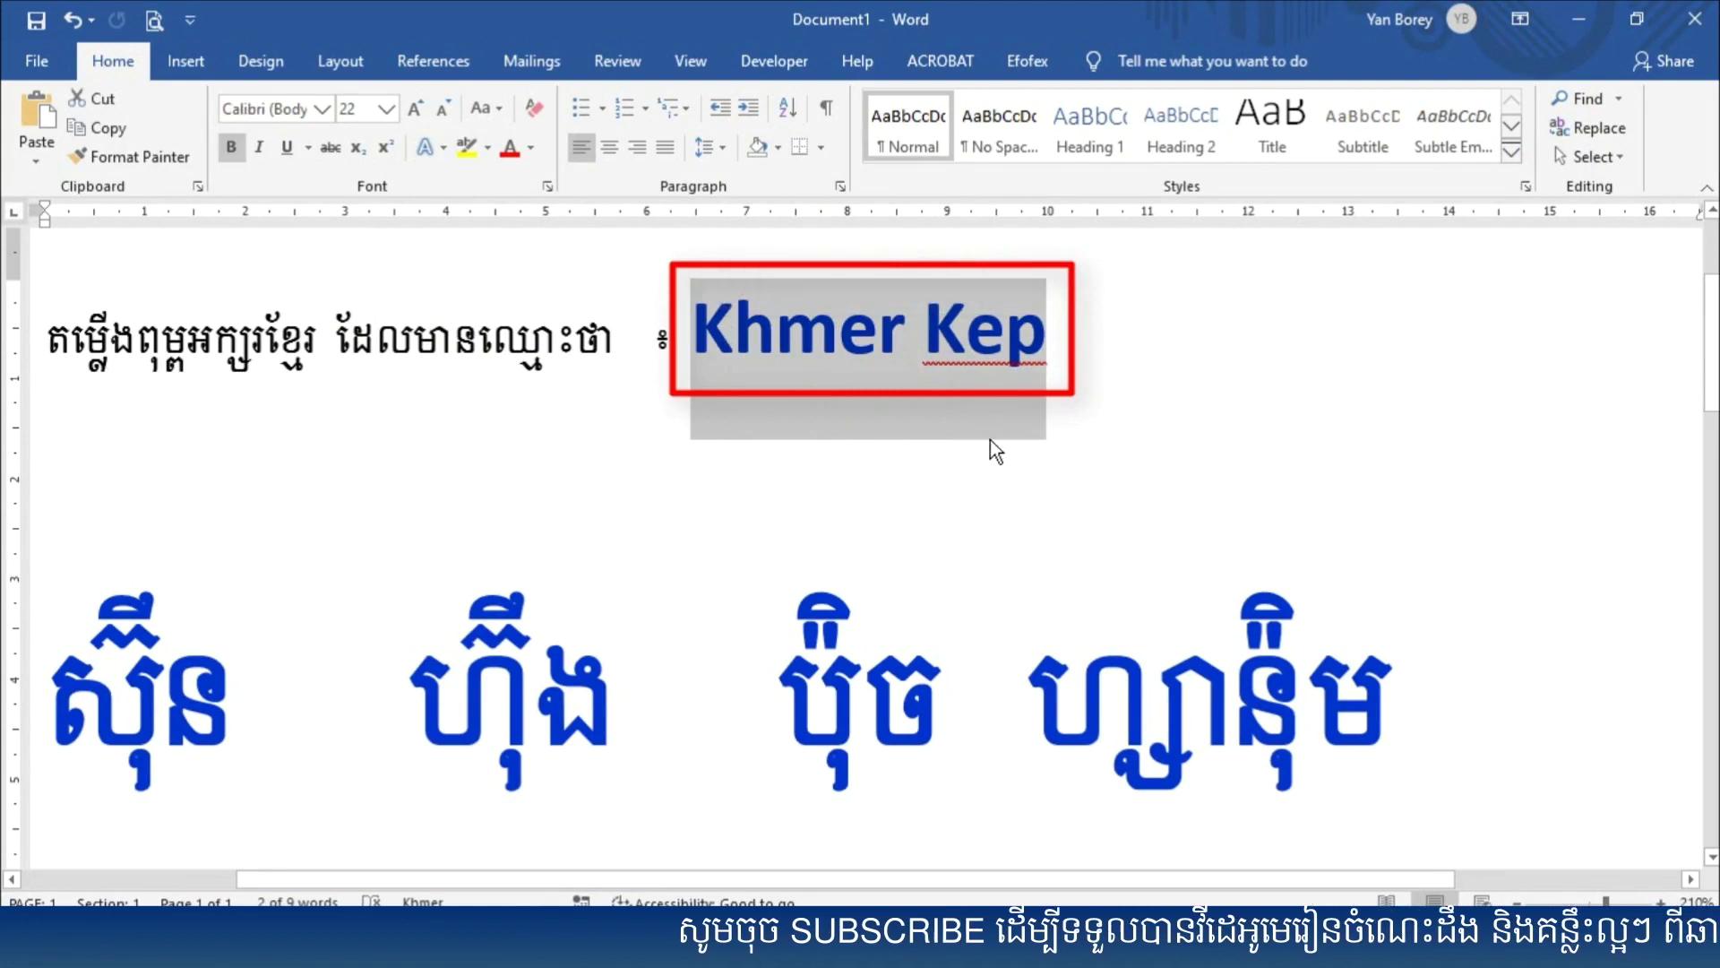
pyautogui.click(679, 341)
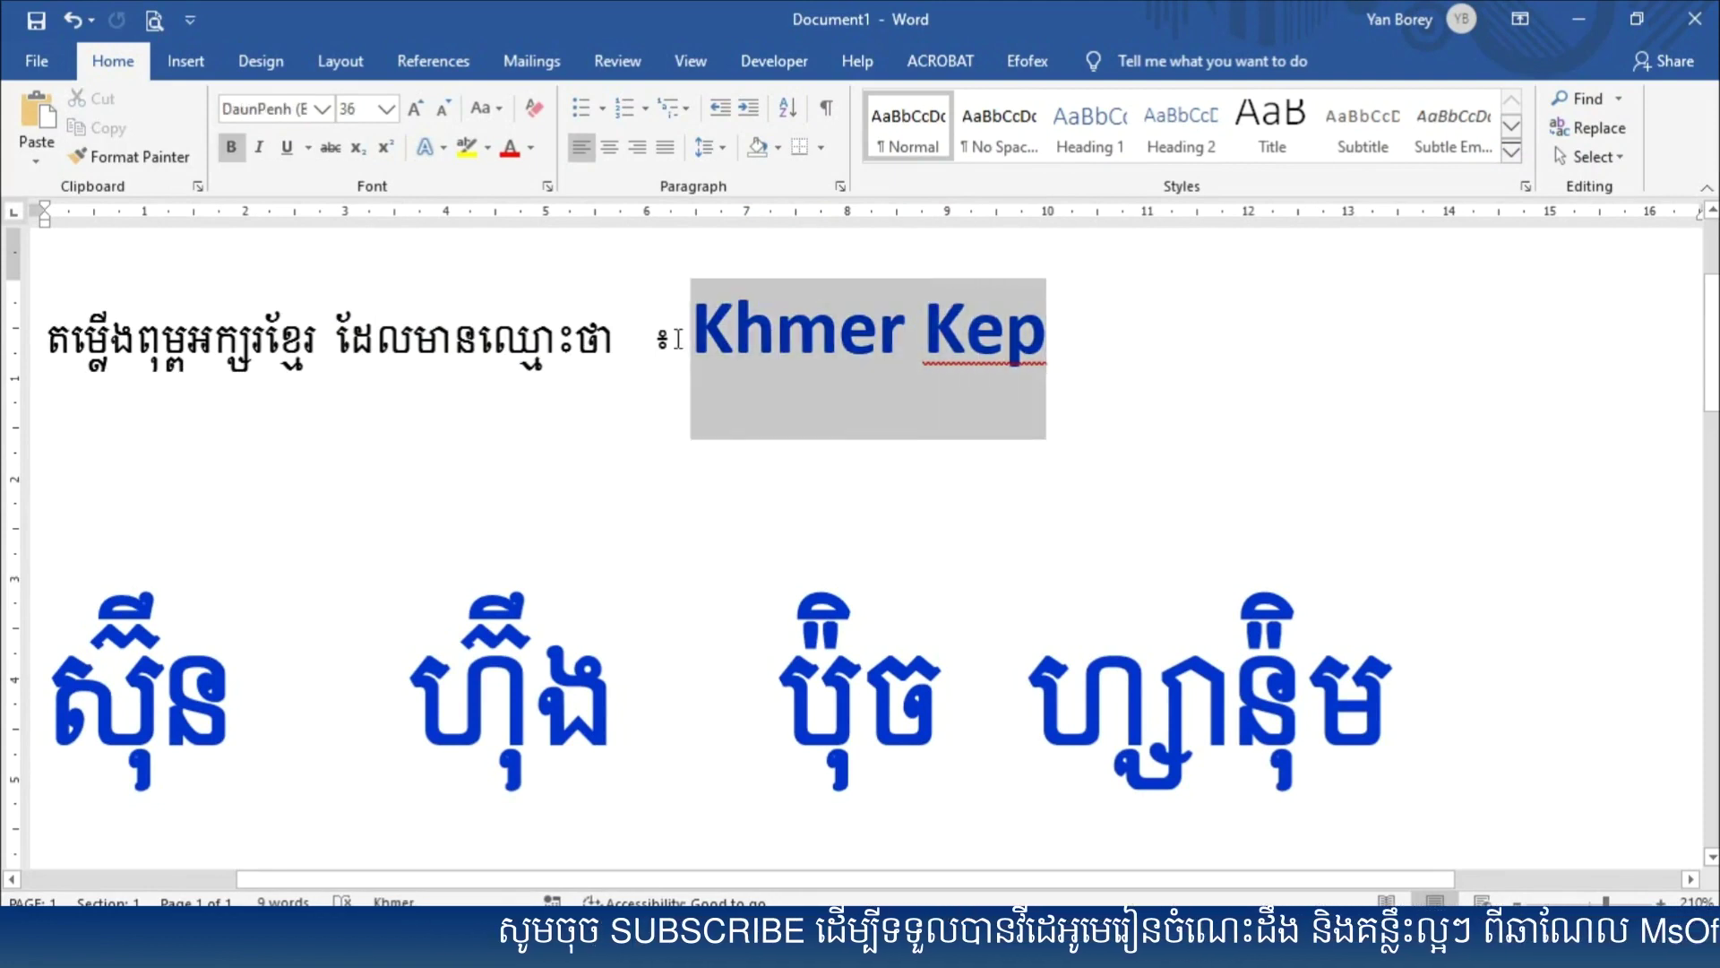
pyautogui.moveTo(678, 340); pyautogui.dragTo(811, 443)
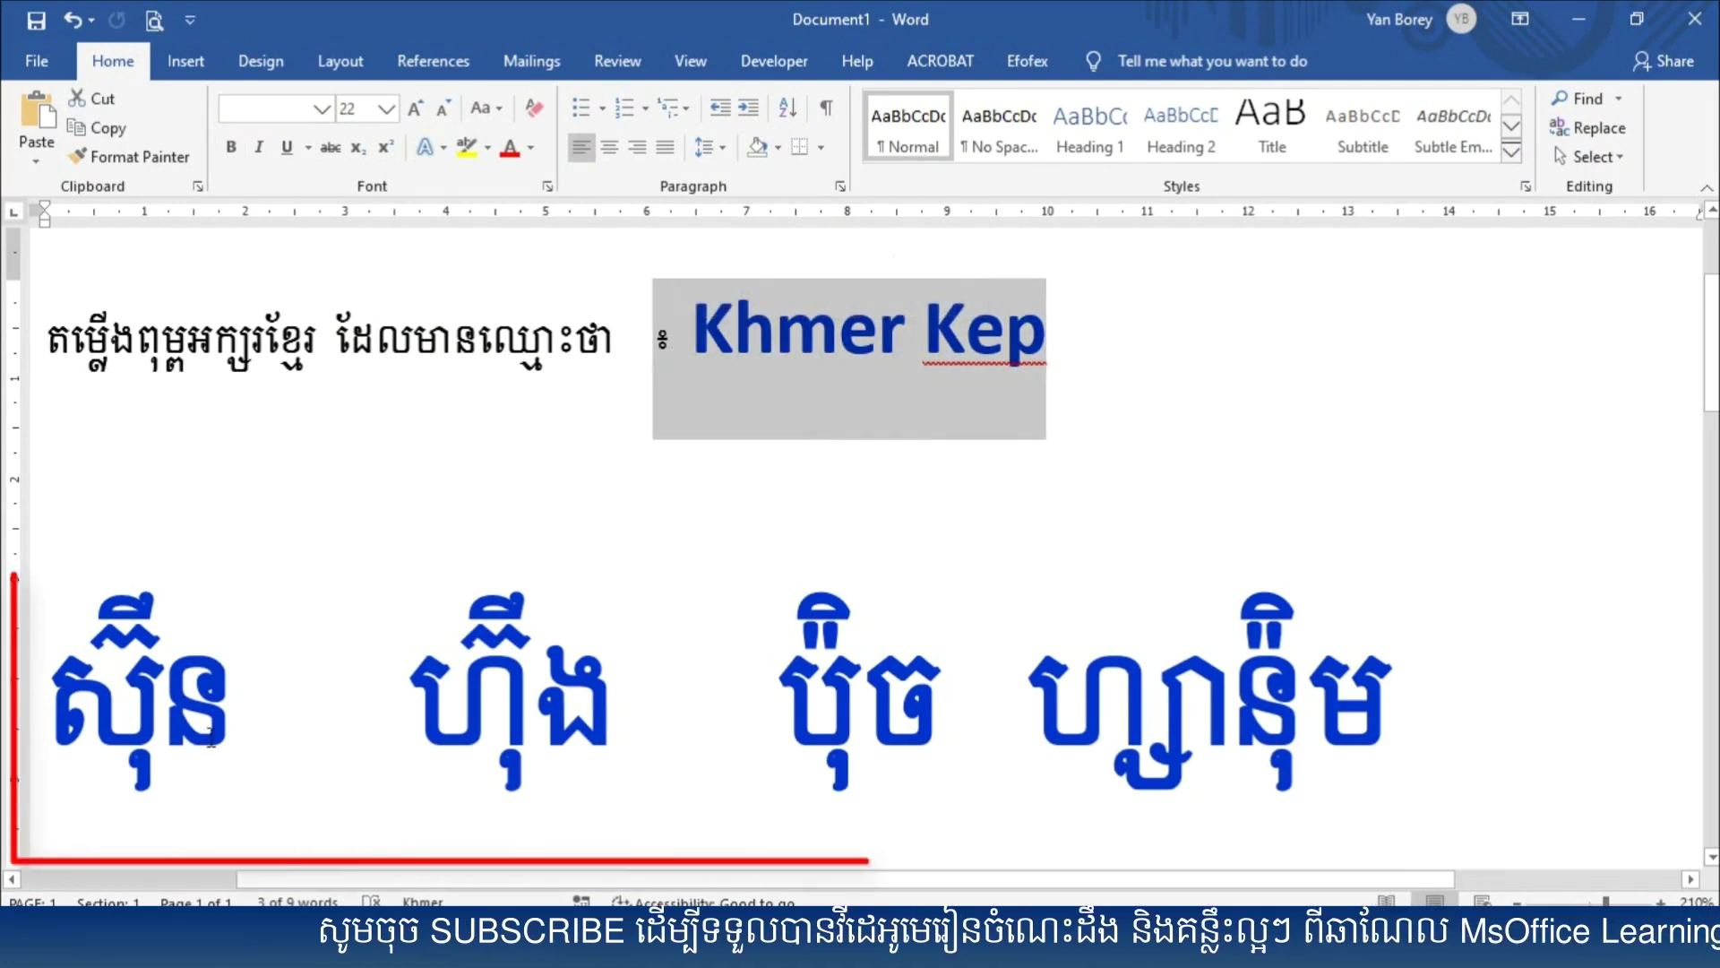
pyautogui.moveTo(296, 703); pyautogui.dragTo(809, 704)
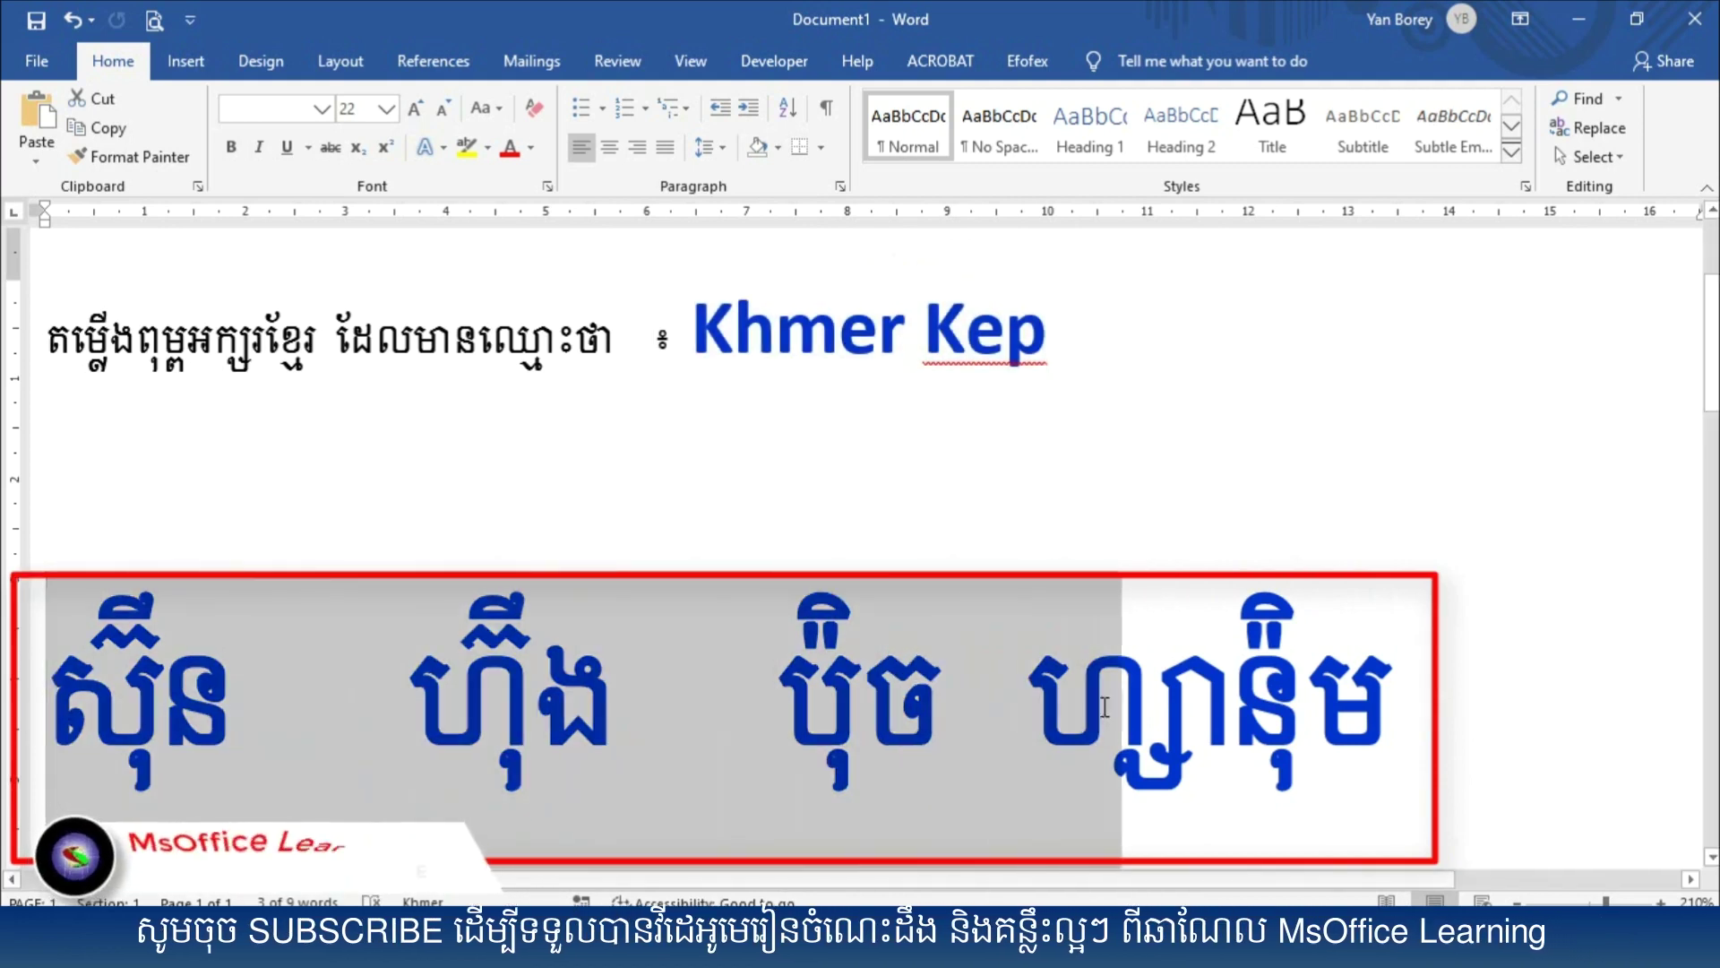
pyautogui.moveTo(809, 703); pyautogui.dragTo(1388, 726)
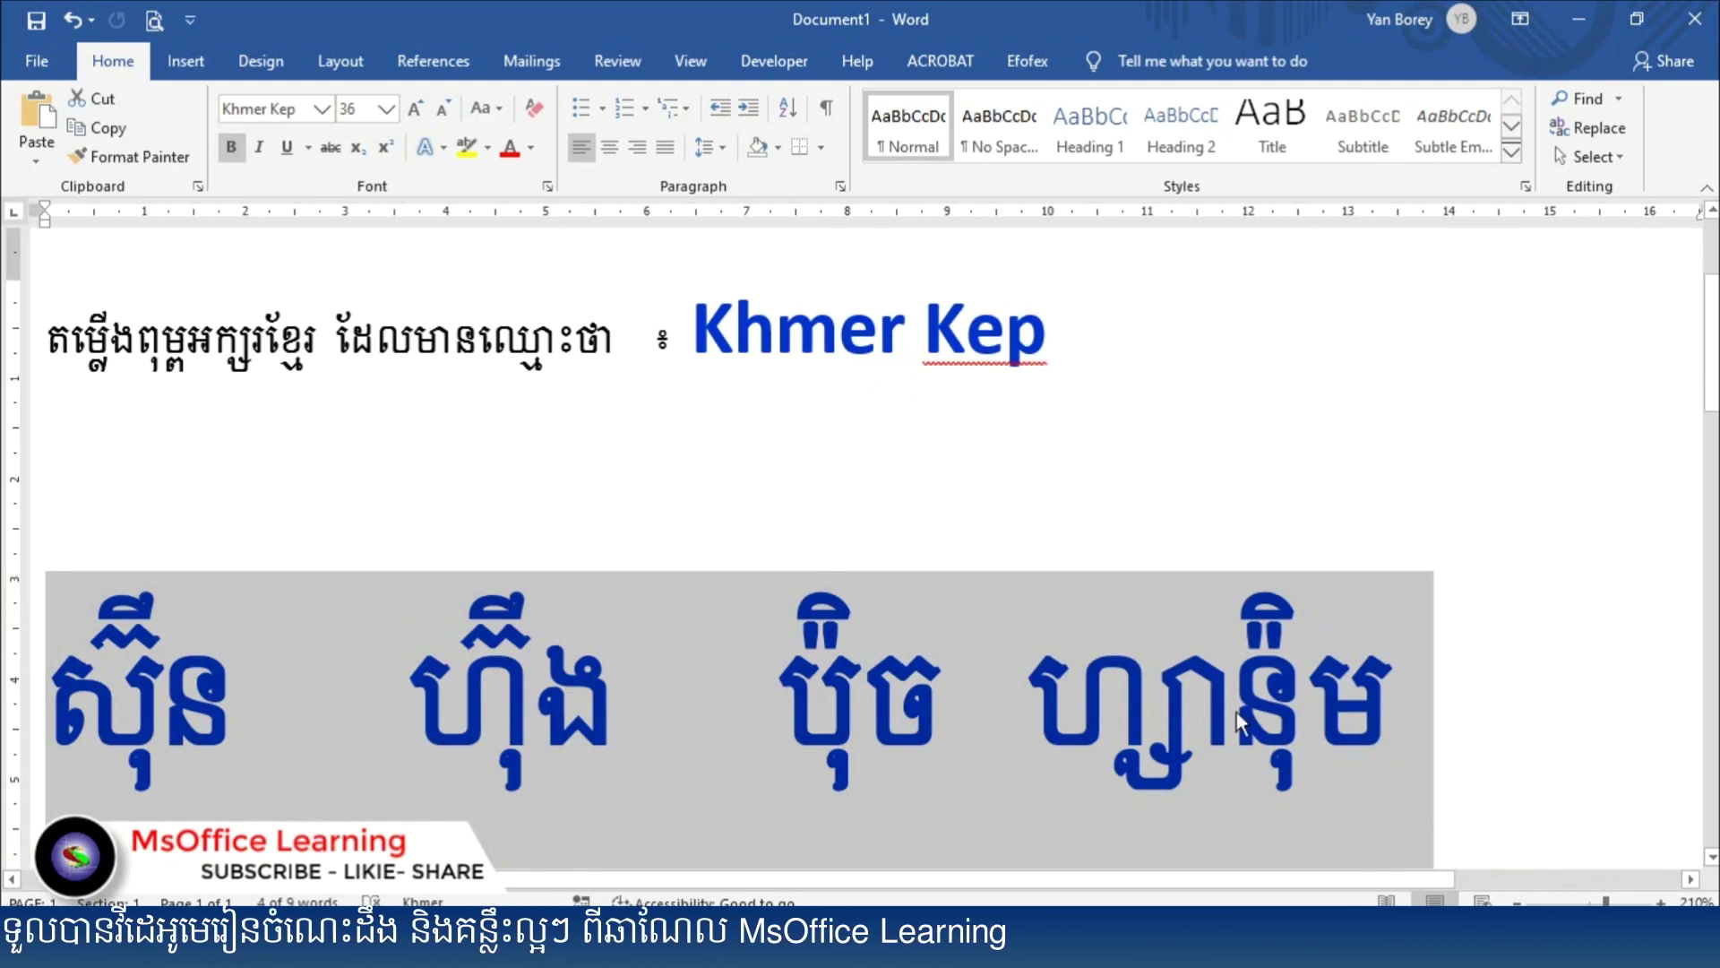
pyautogui.moveTo(1439, 708); pyautogui.dragTo(404, 708)
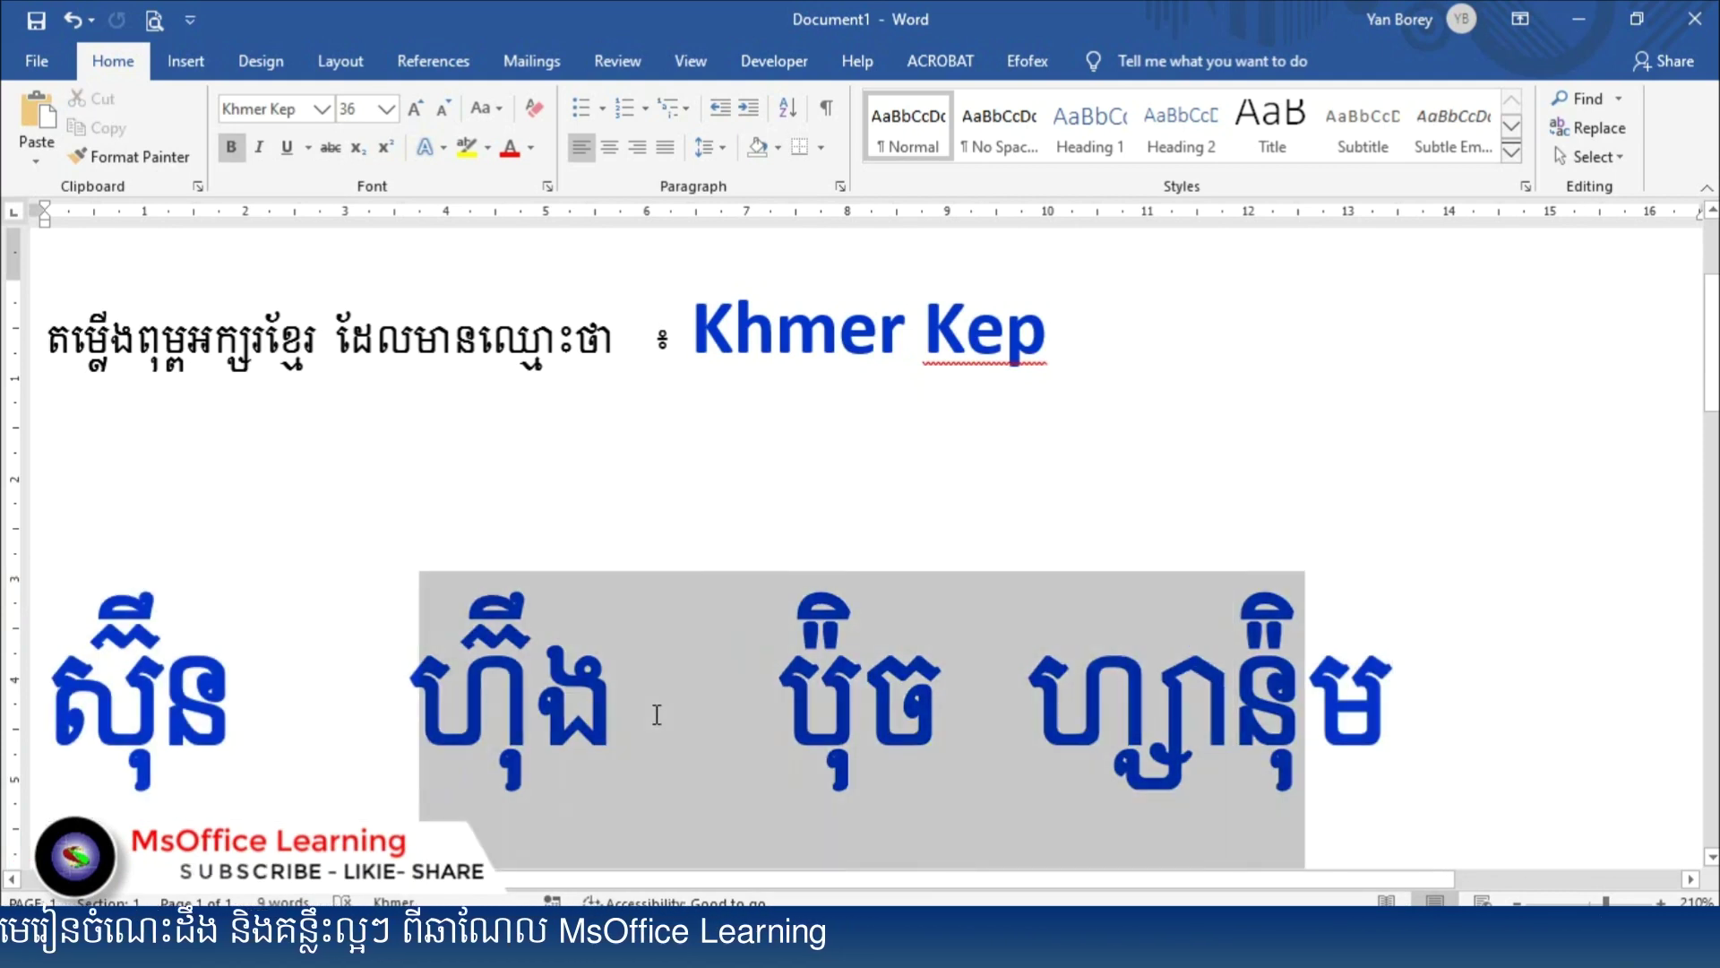
pyautogui.moveTo(141, 703); pyautogui.dragTo(650, 714)
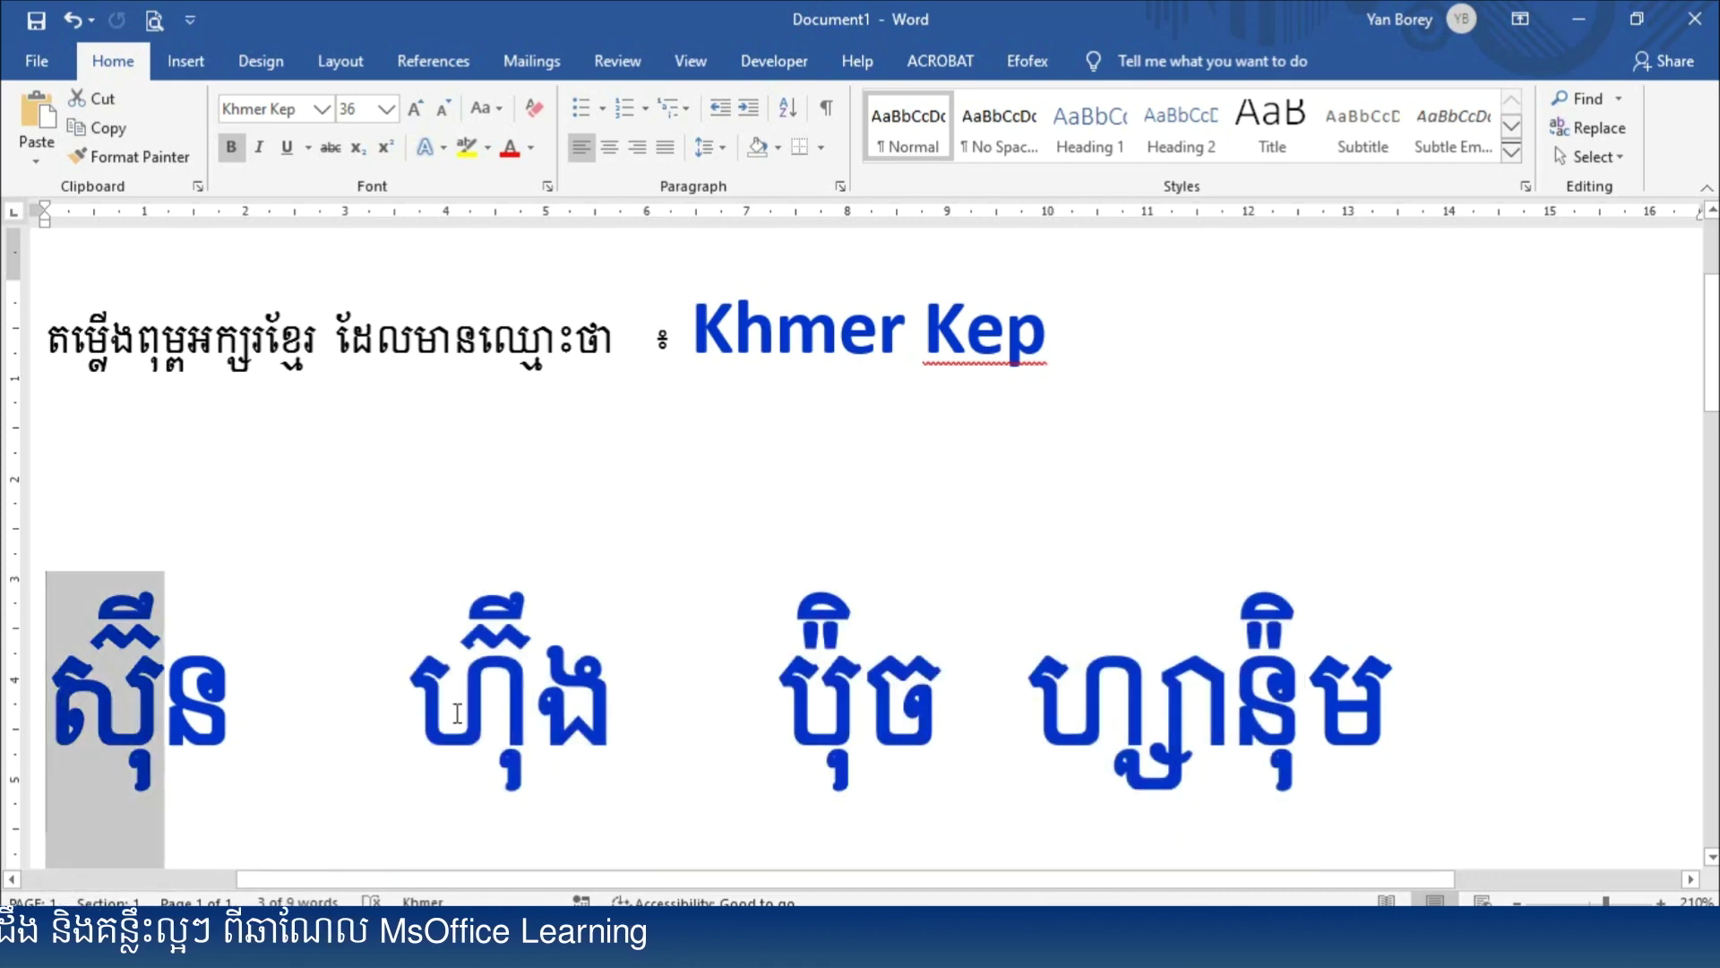
pyautogui.moveTo(650, 714); pyautogui.dragTo(1433, 707)
pyautogui.moveTo(1048, 340); pyautogui.dragTo(762, 353)
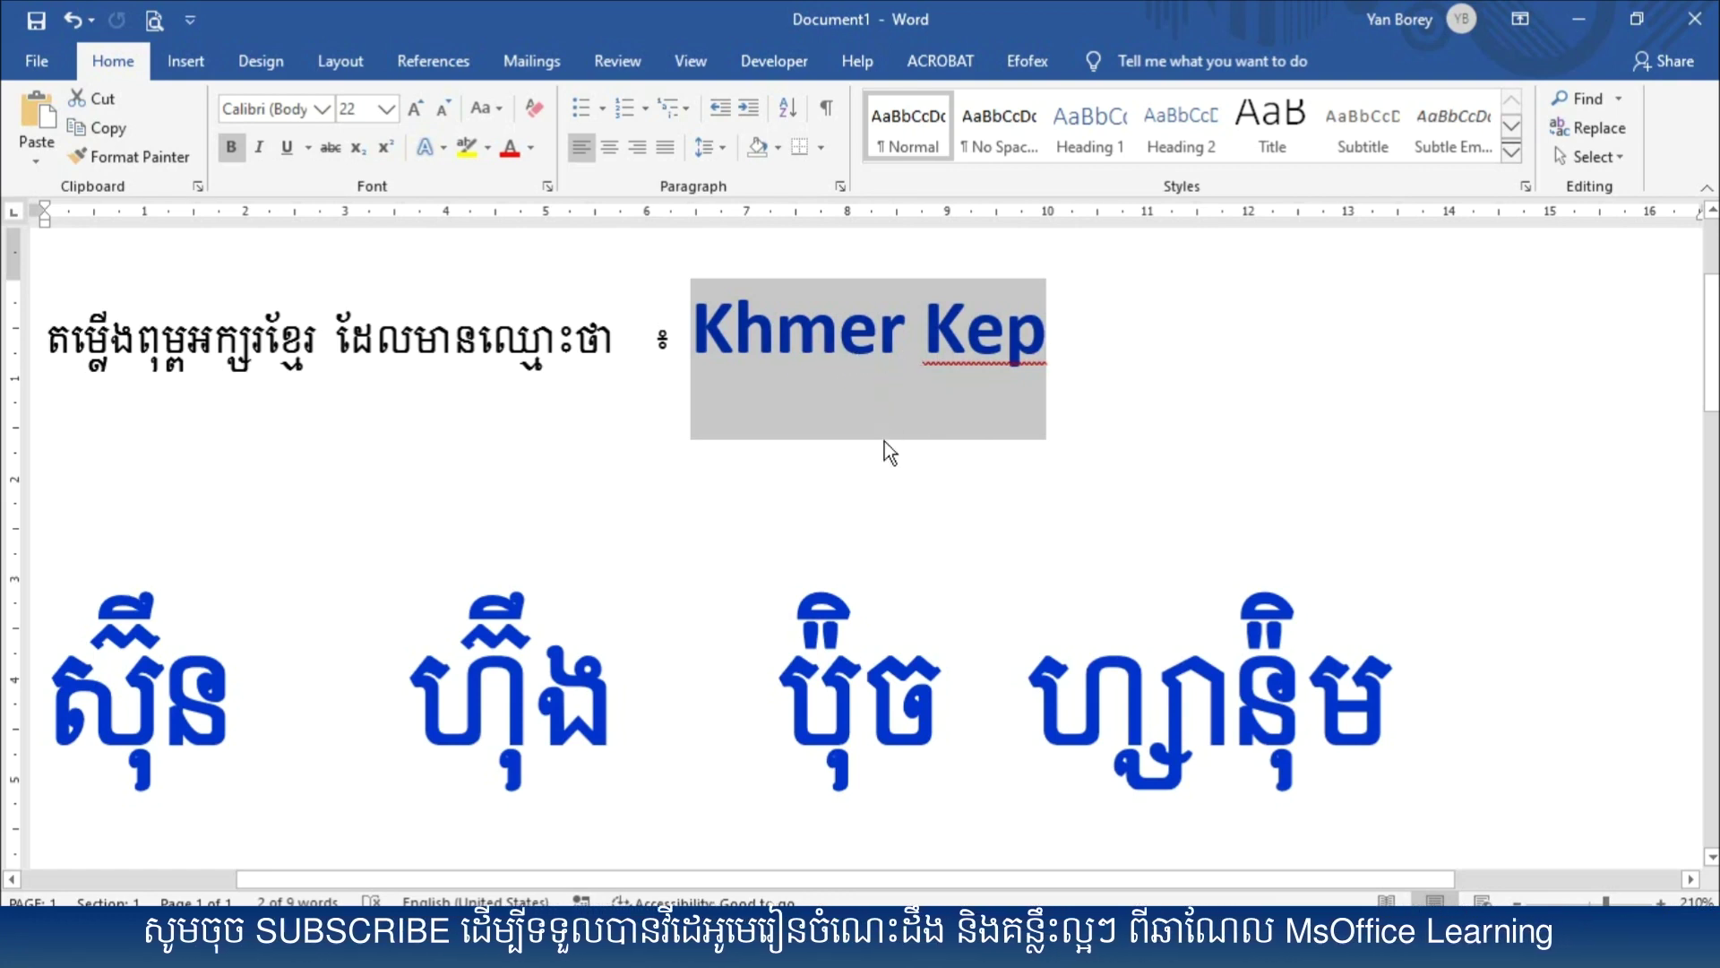
pyautogui.click(1196, 376)
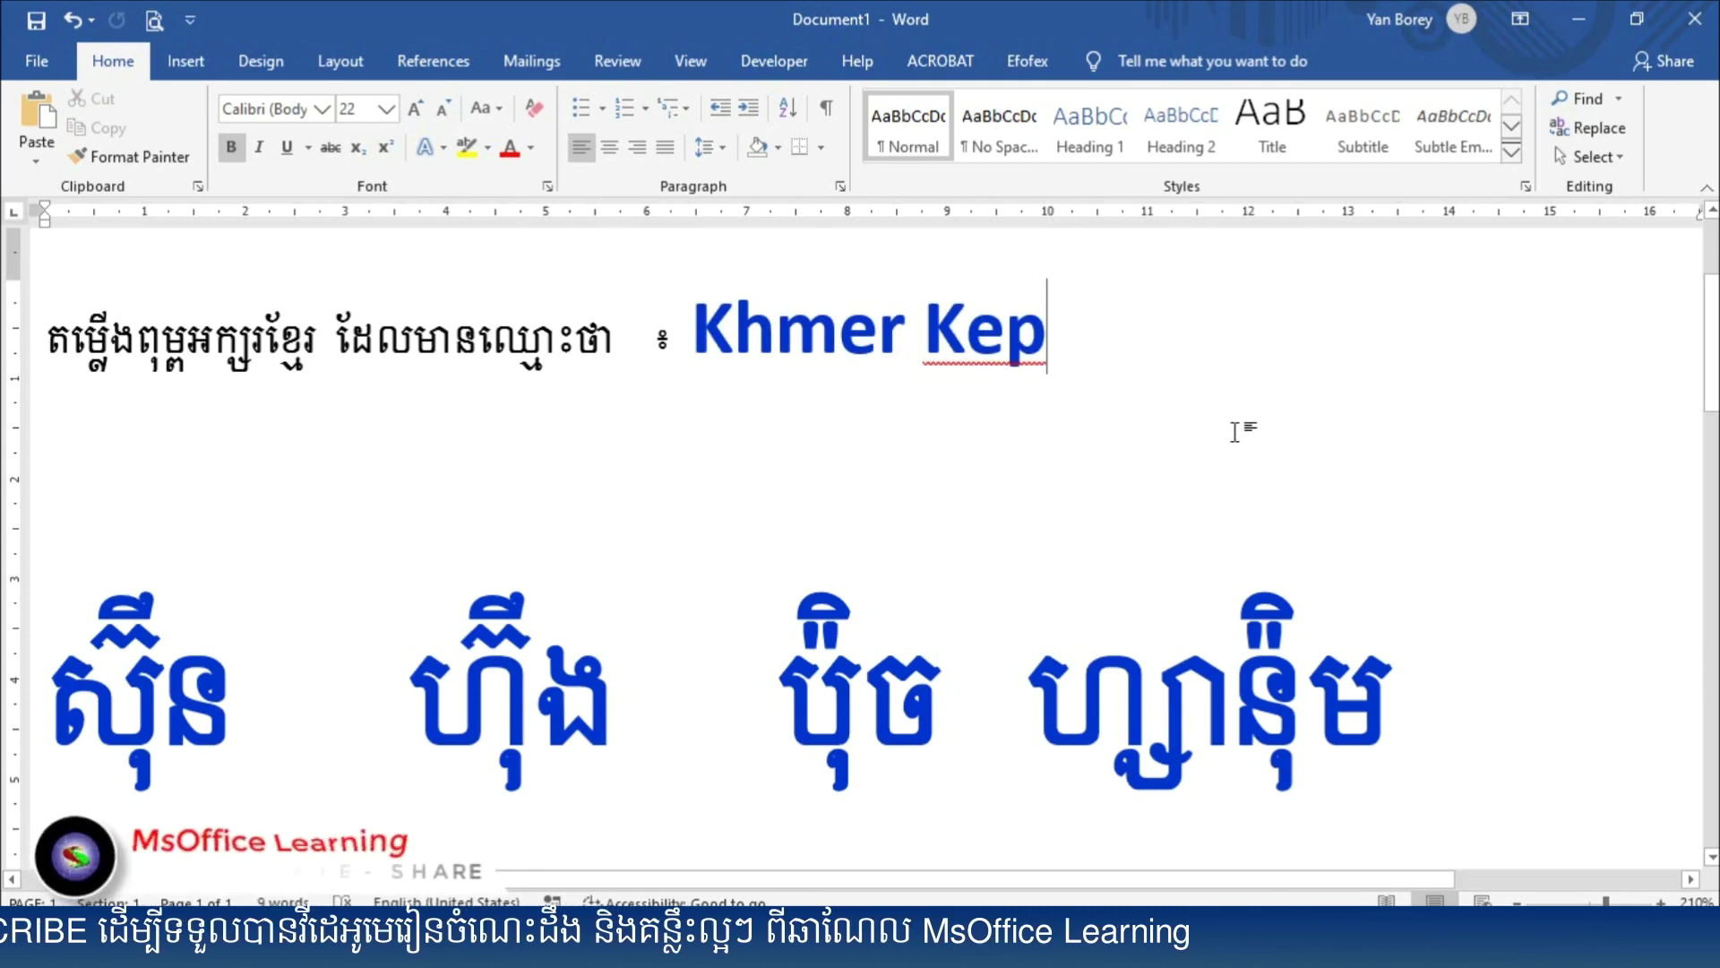
# Step: Close the Word document and minimize the Excel workbook window
pyautogui.click(1693, 19)
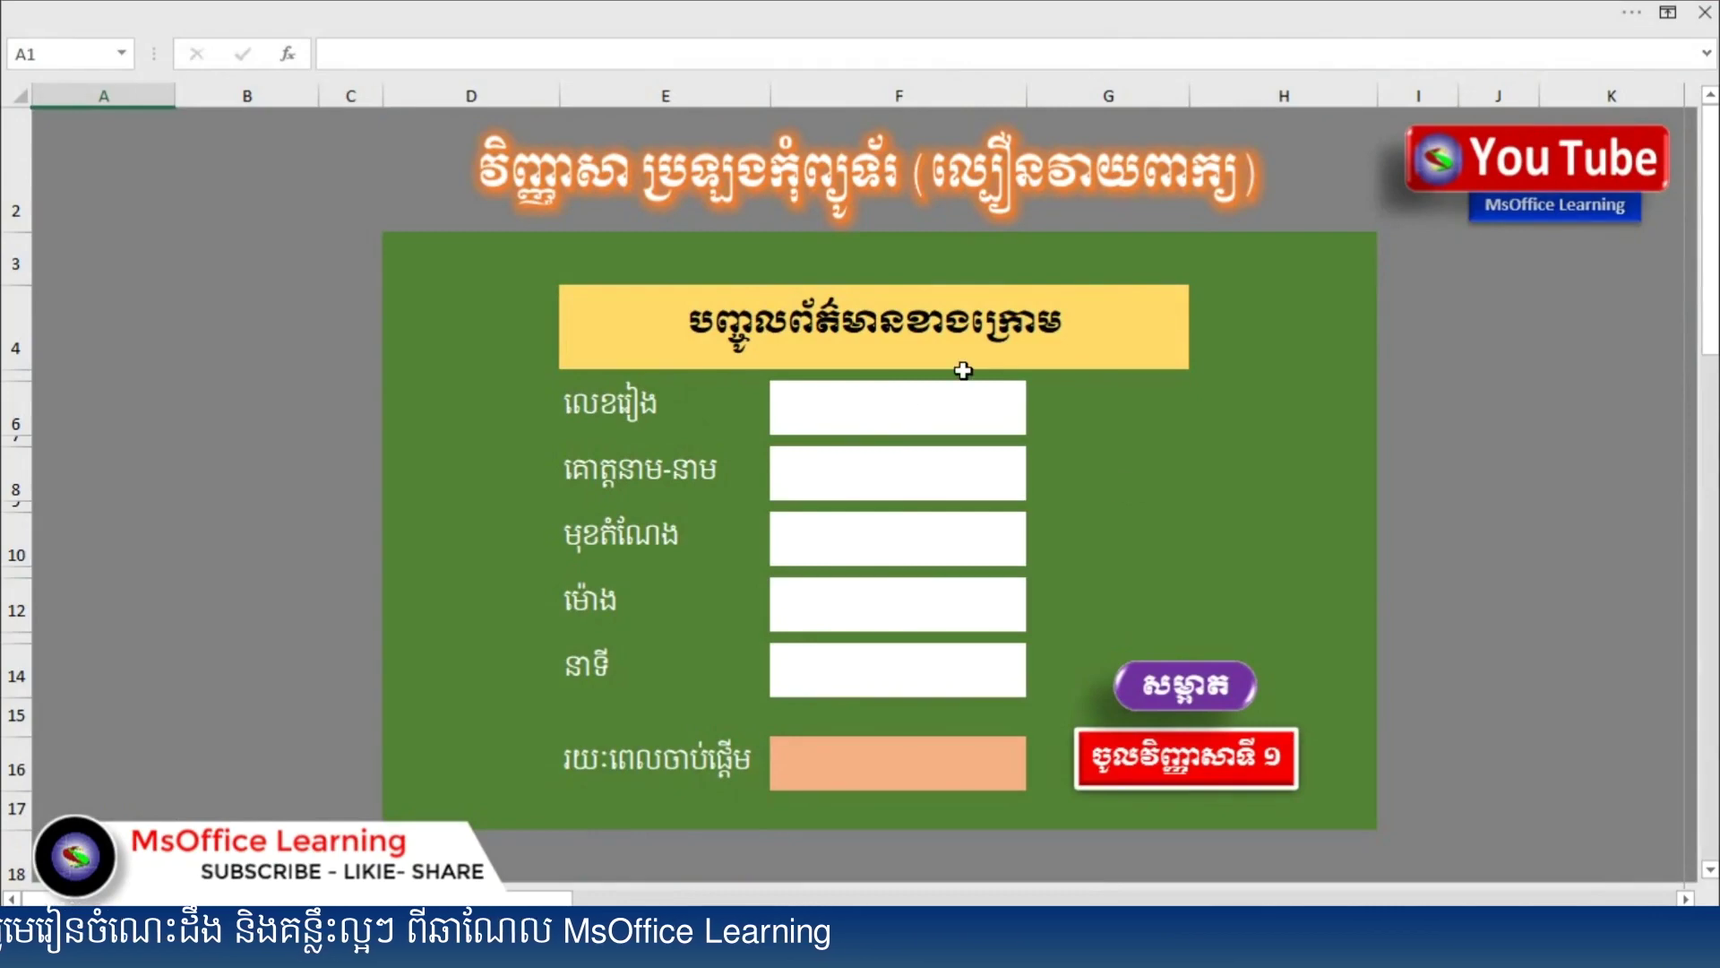
pyautogui.click(1580, 2)
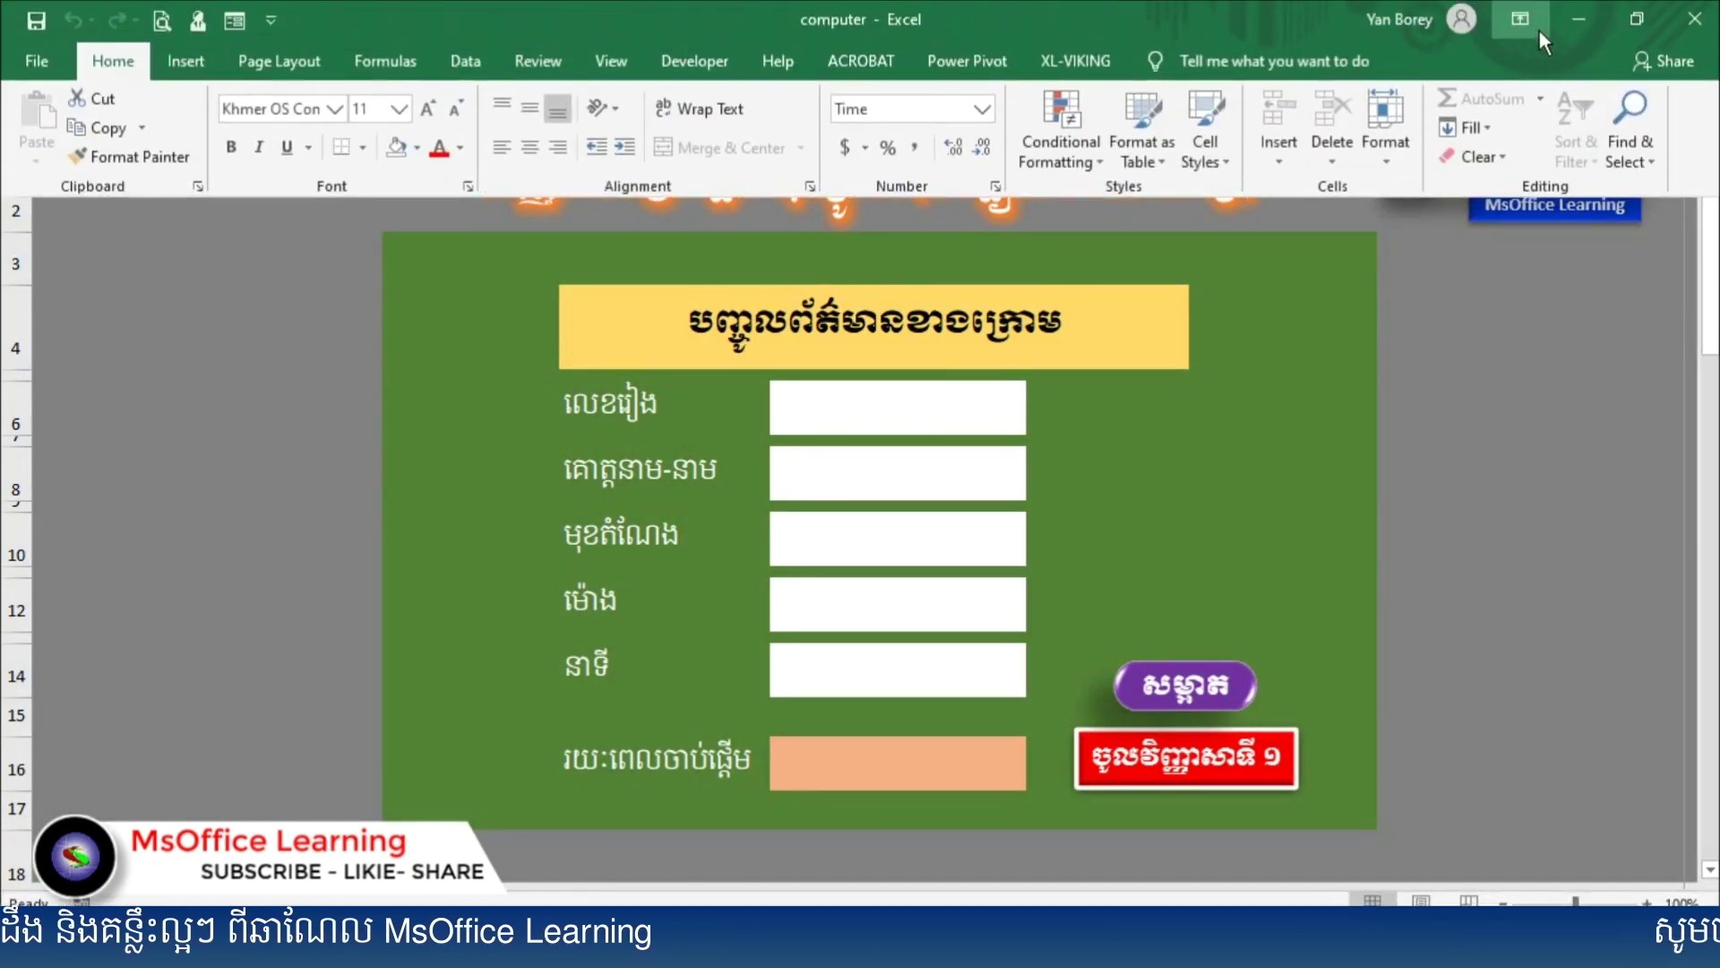
pyautogui.click(1566, 21)
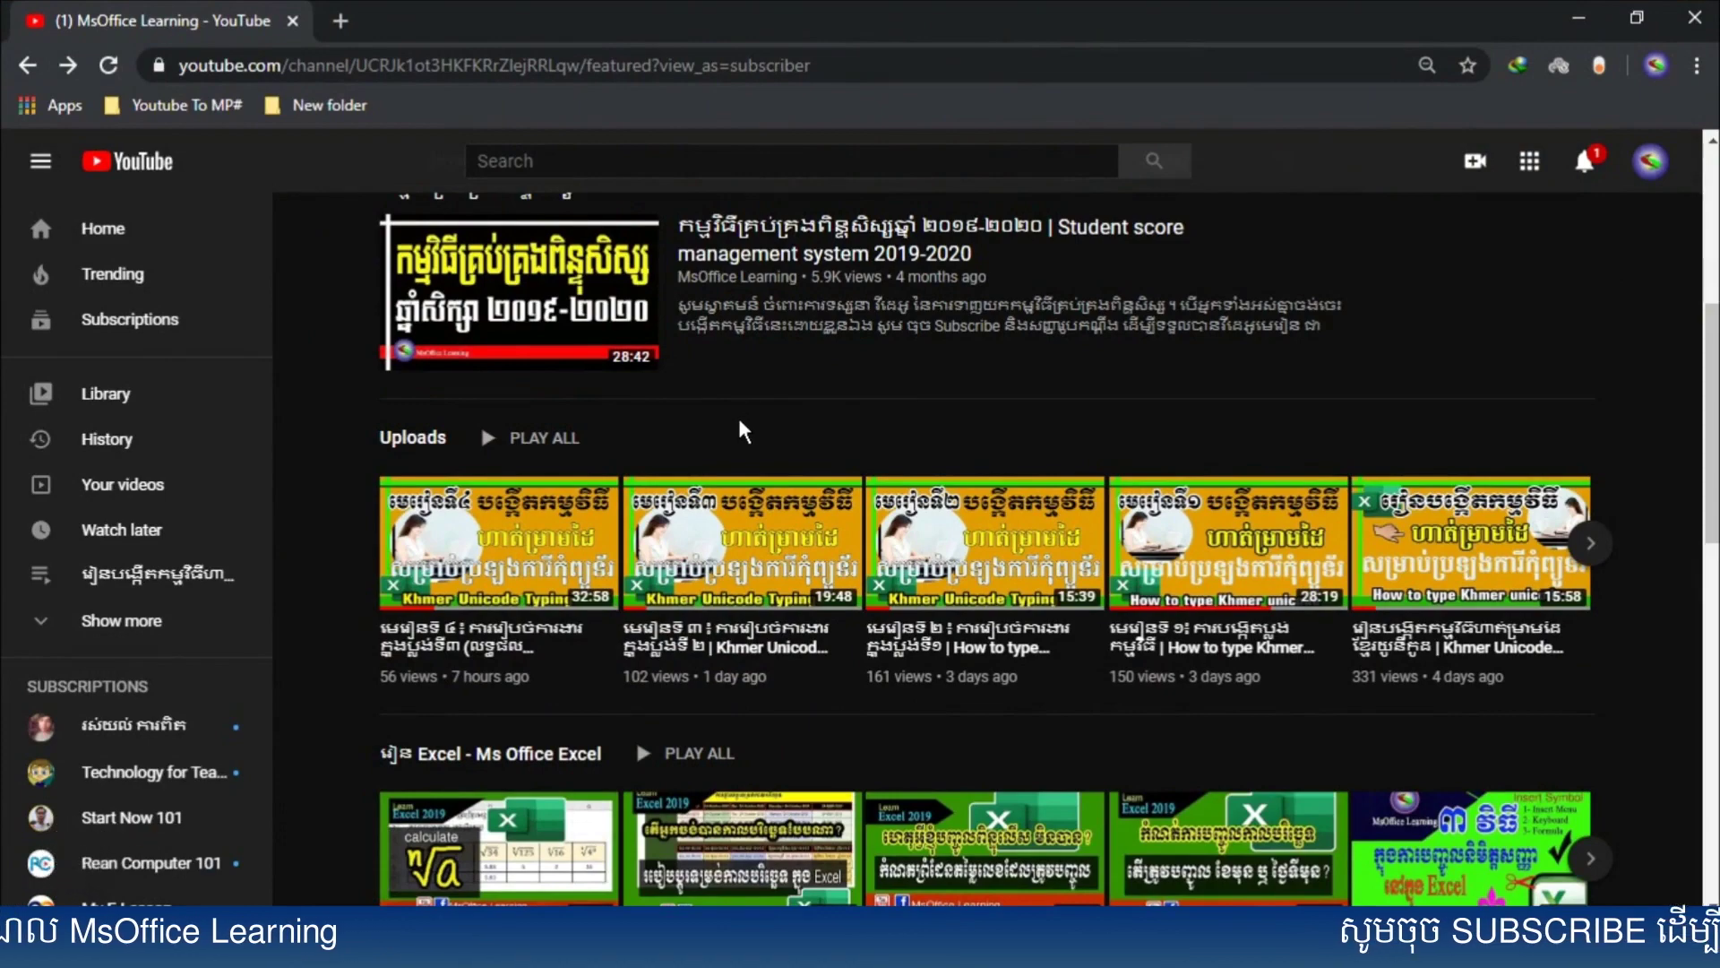
# Step: Open the Khmer Unicode Typing video and pause it
pyautogui.scroll(3, 740, 430)
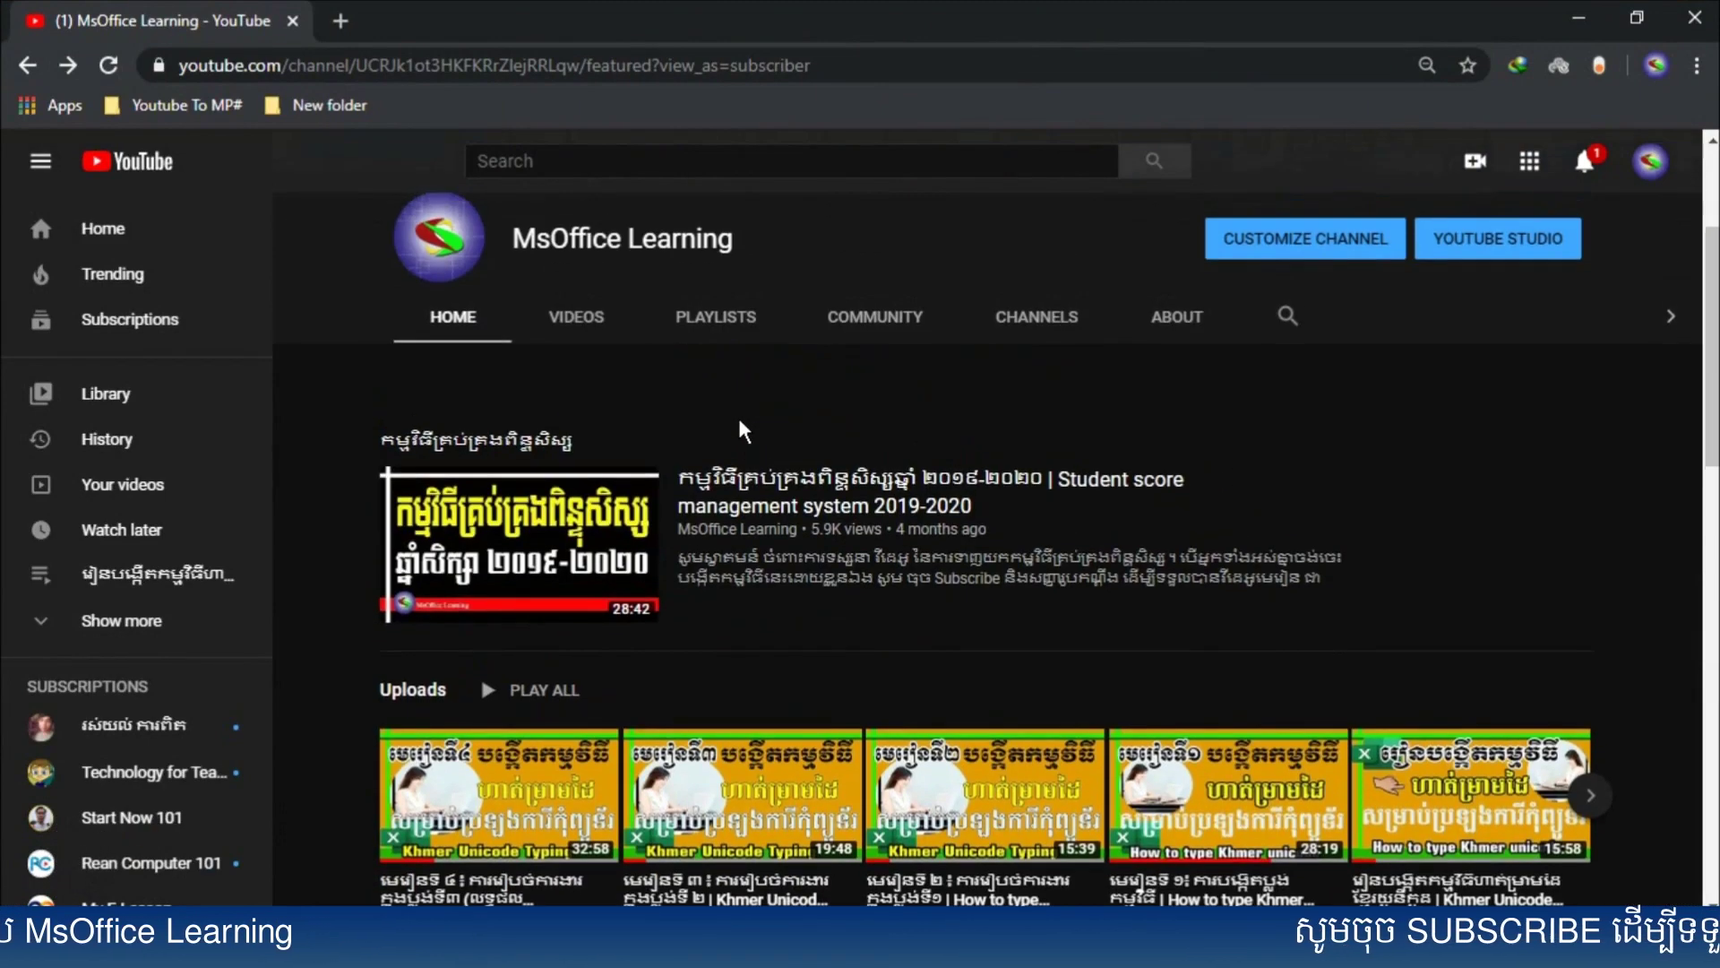
pyautogui.scroll(-2, 740, 423)
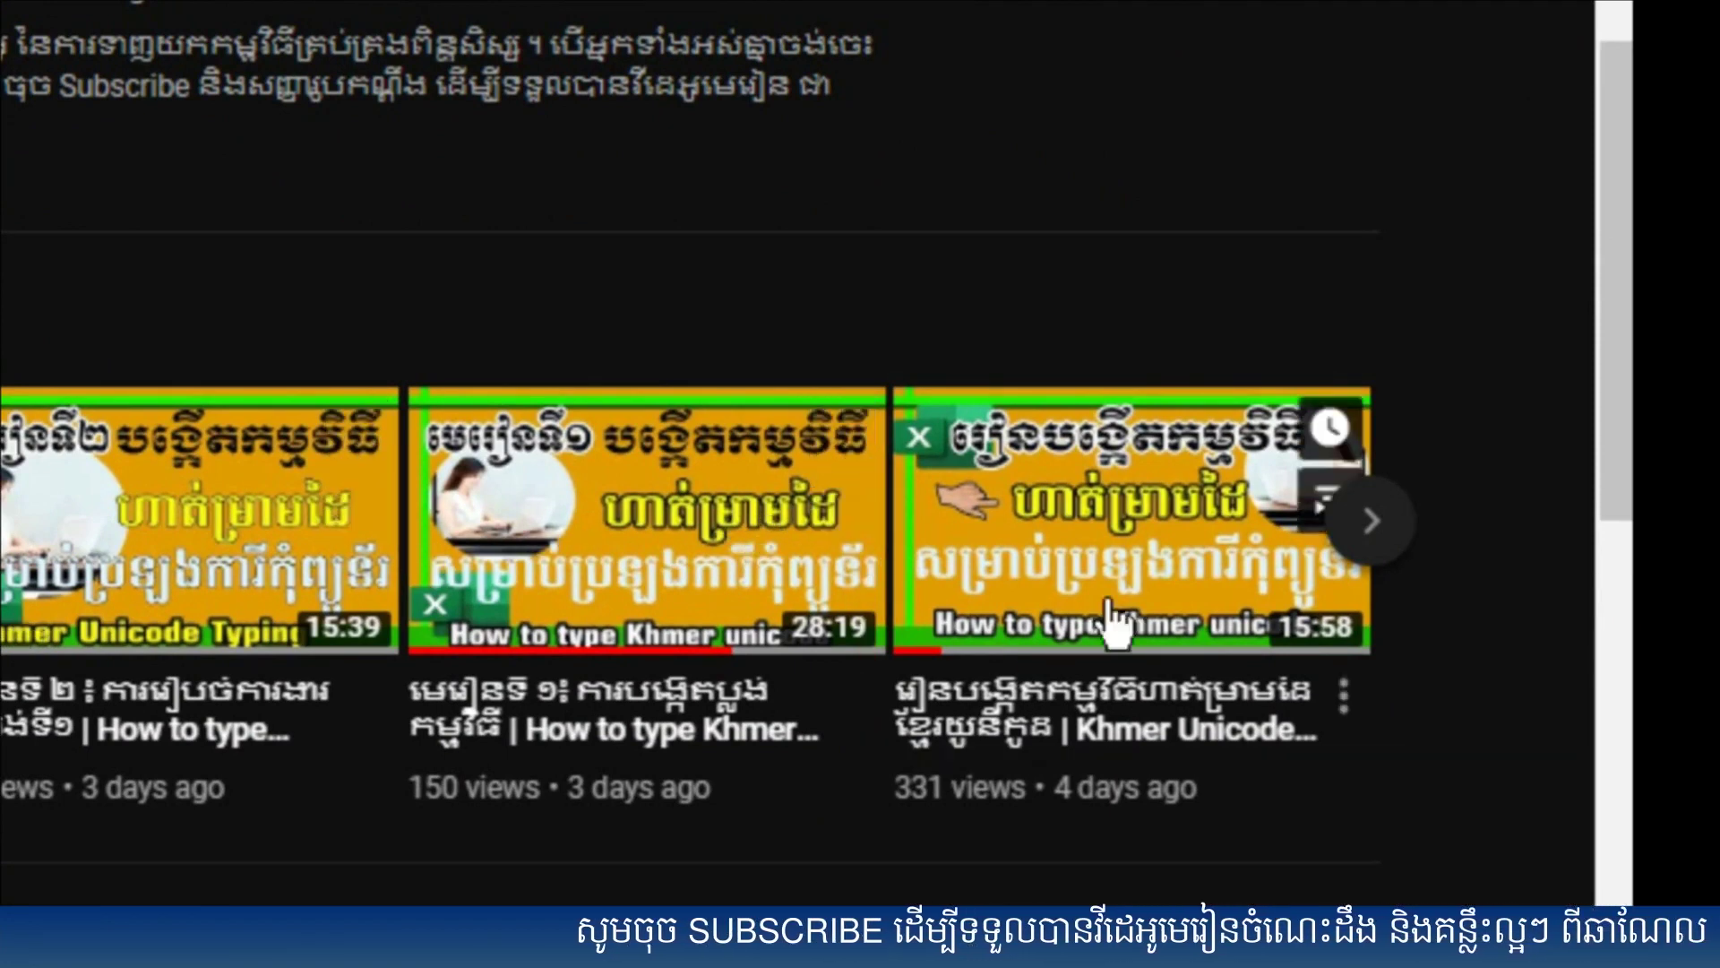
pyautogui.moveTo(1470, 793)
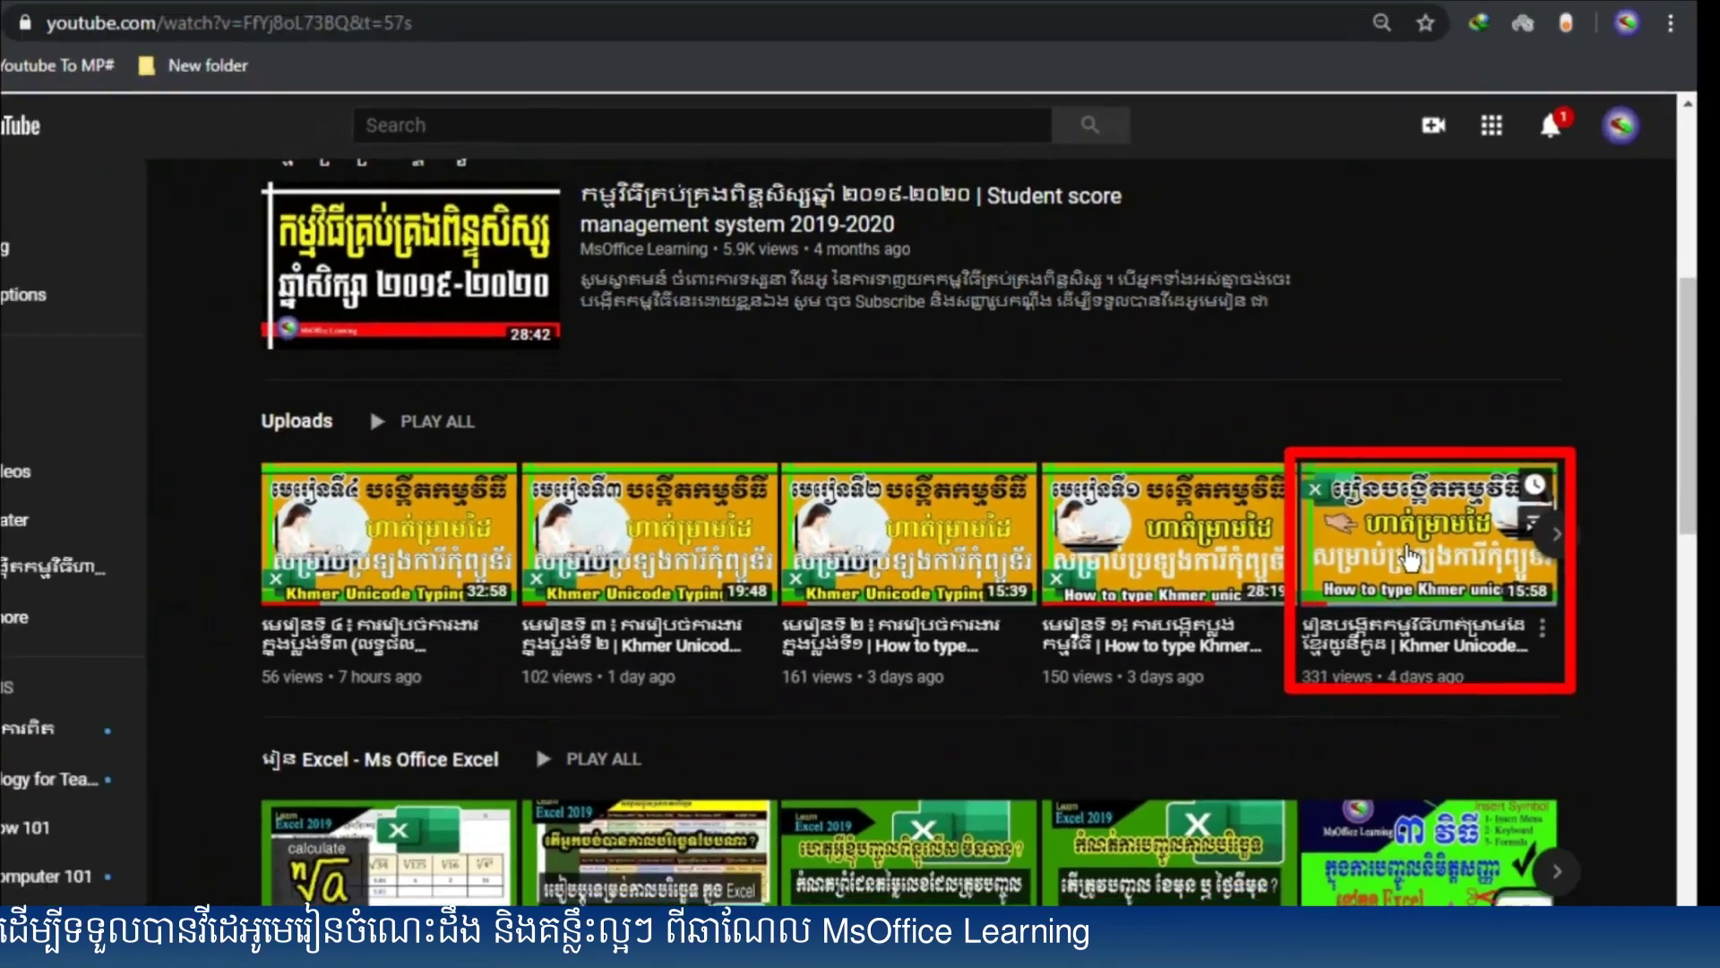
pyautogui.click(1409, 548)
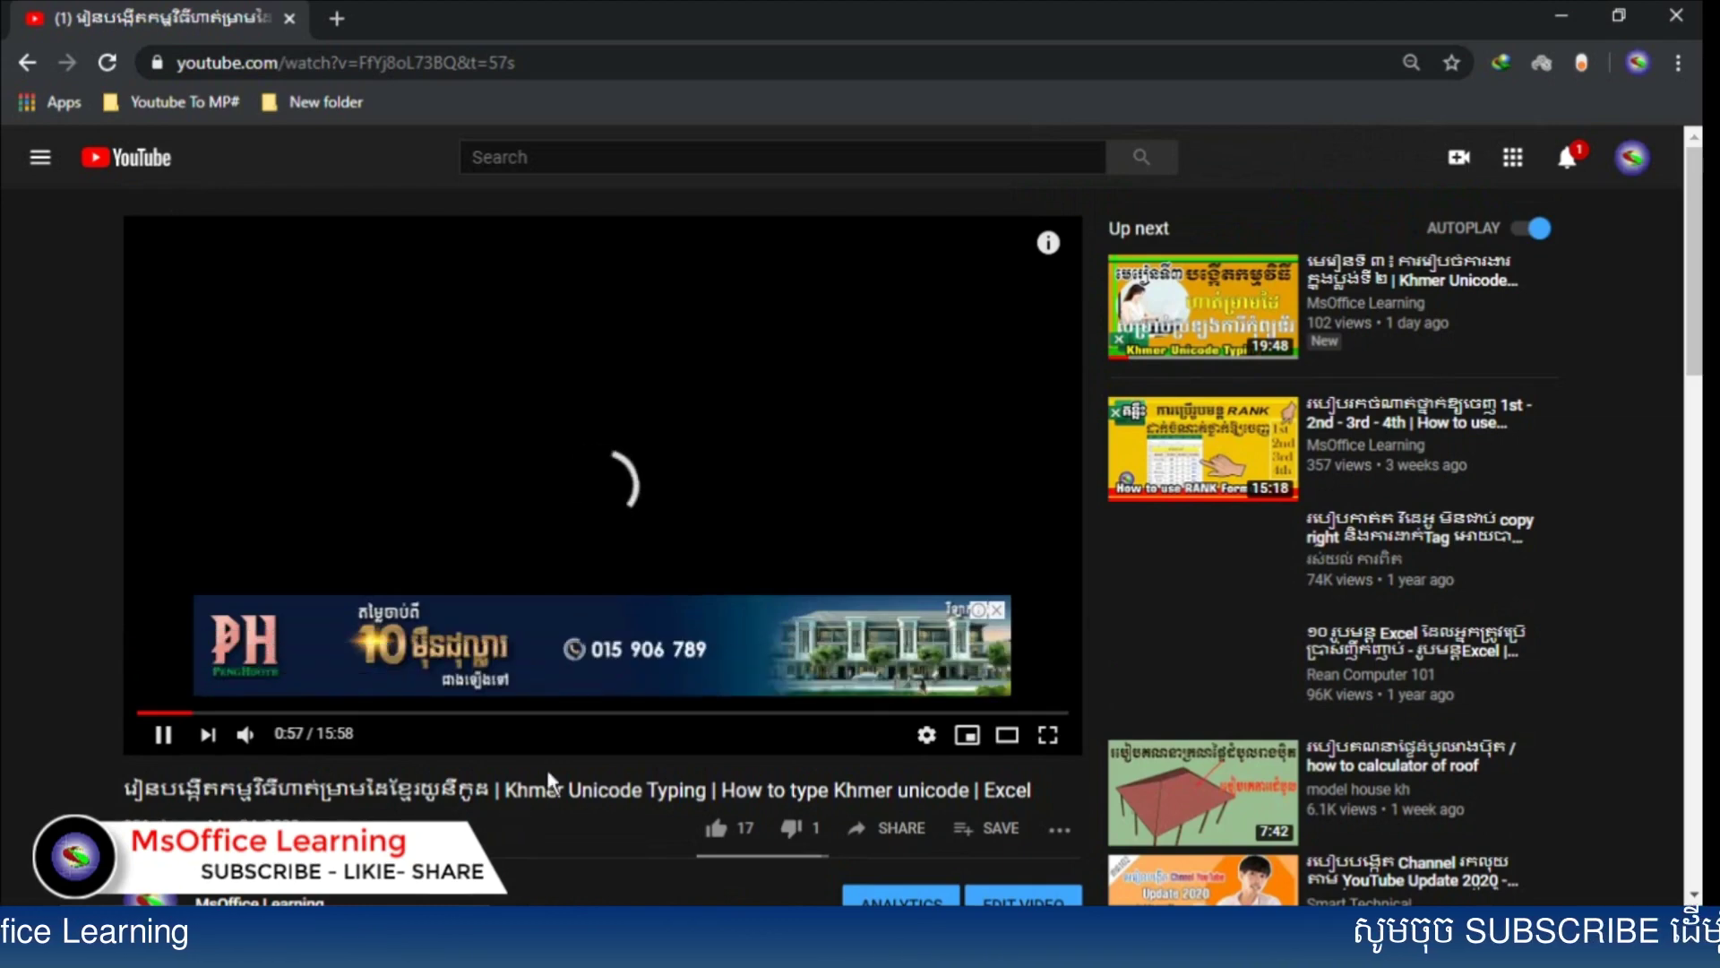
pyautogui.click(163, 735)
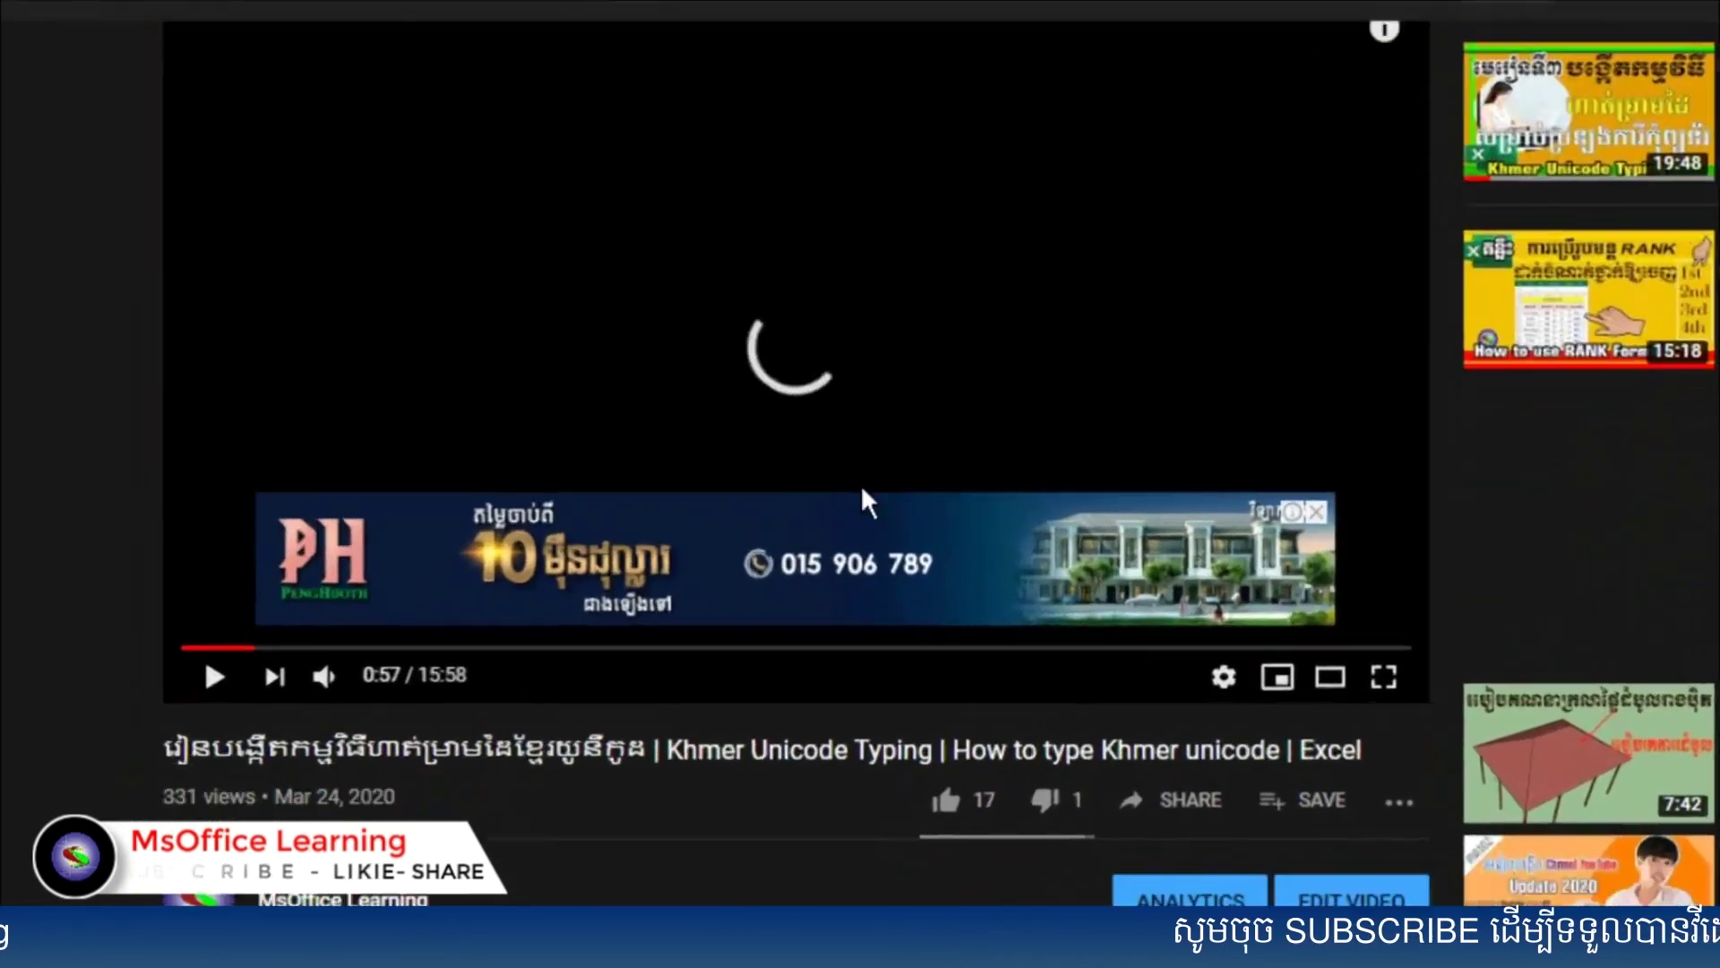
# Step: Scroll down to the video's description with the free download link, then minimize the browser
pyautogui.scroll(-3, 860, 499)
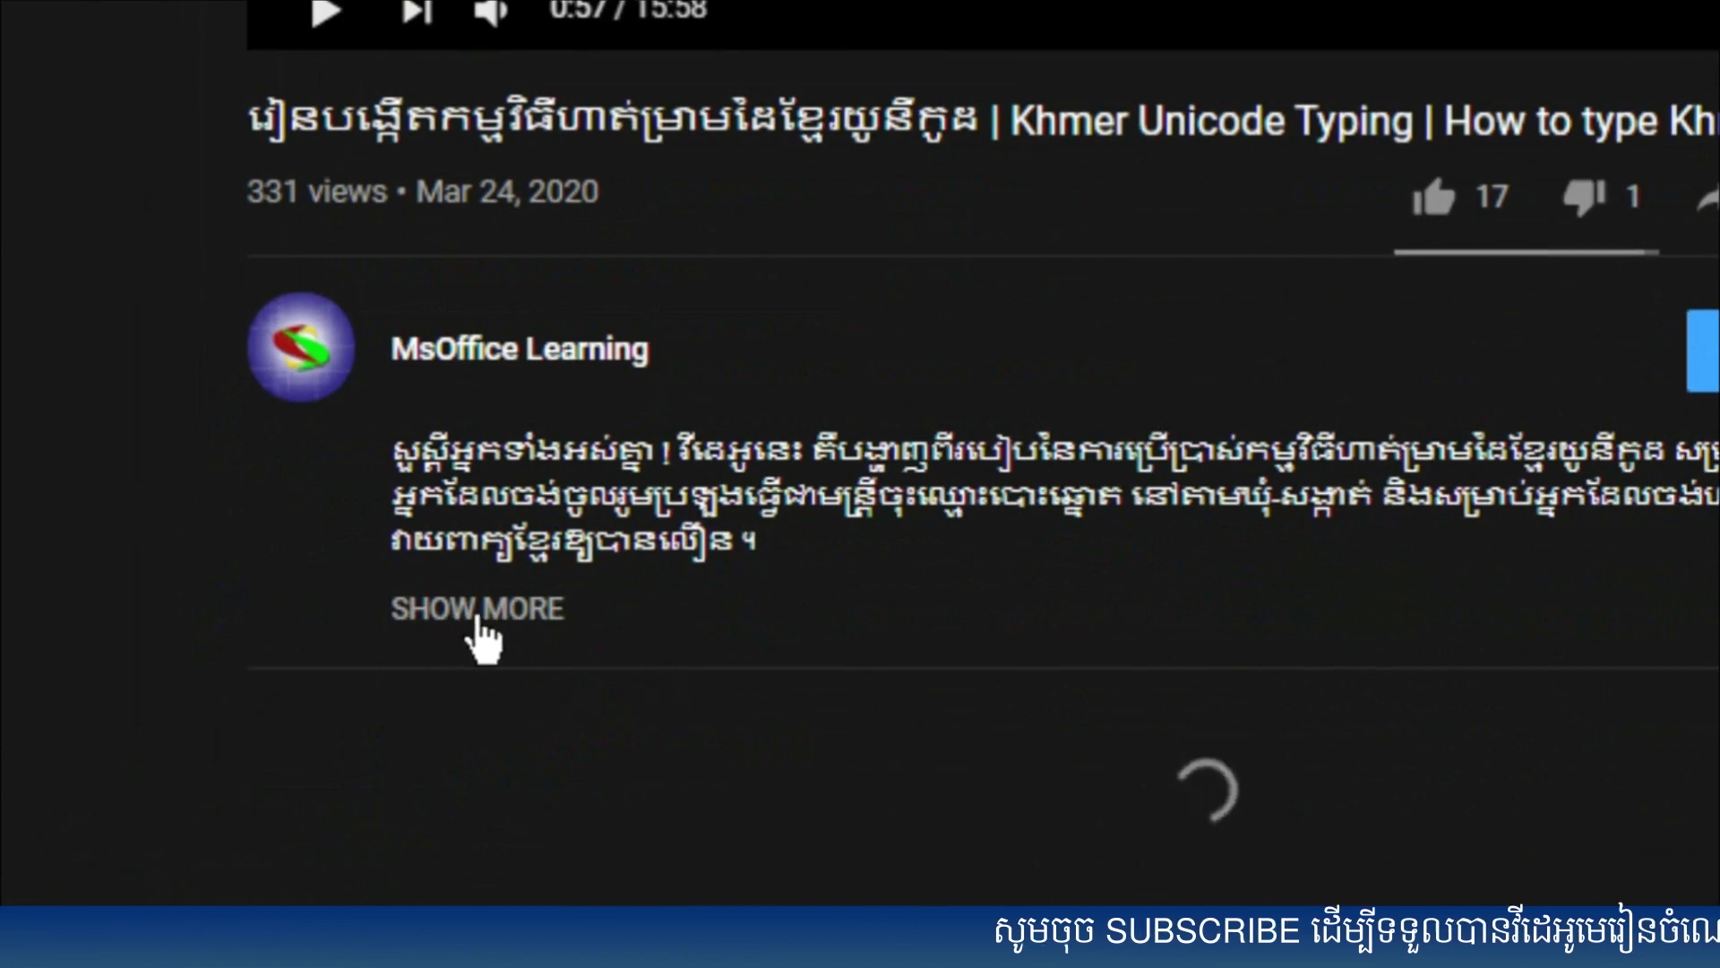
pyautogui.scroll(-5, 851, 581)
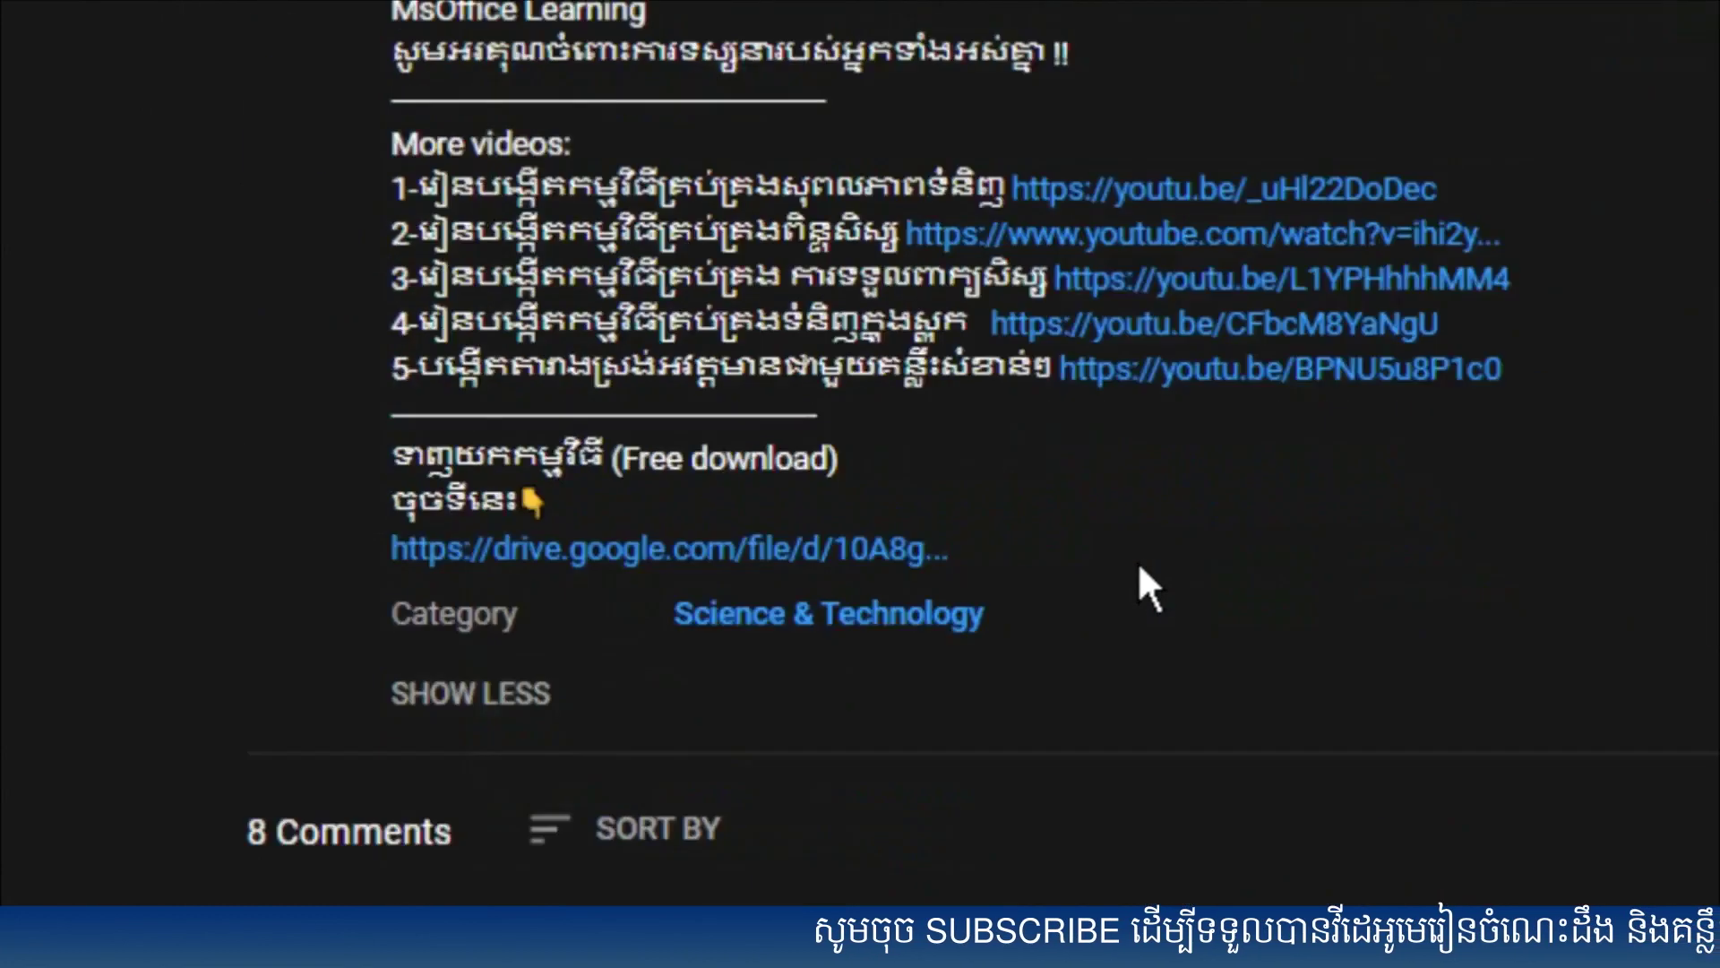
pyautogui.scroll(-2, 1137, 561)
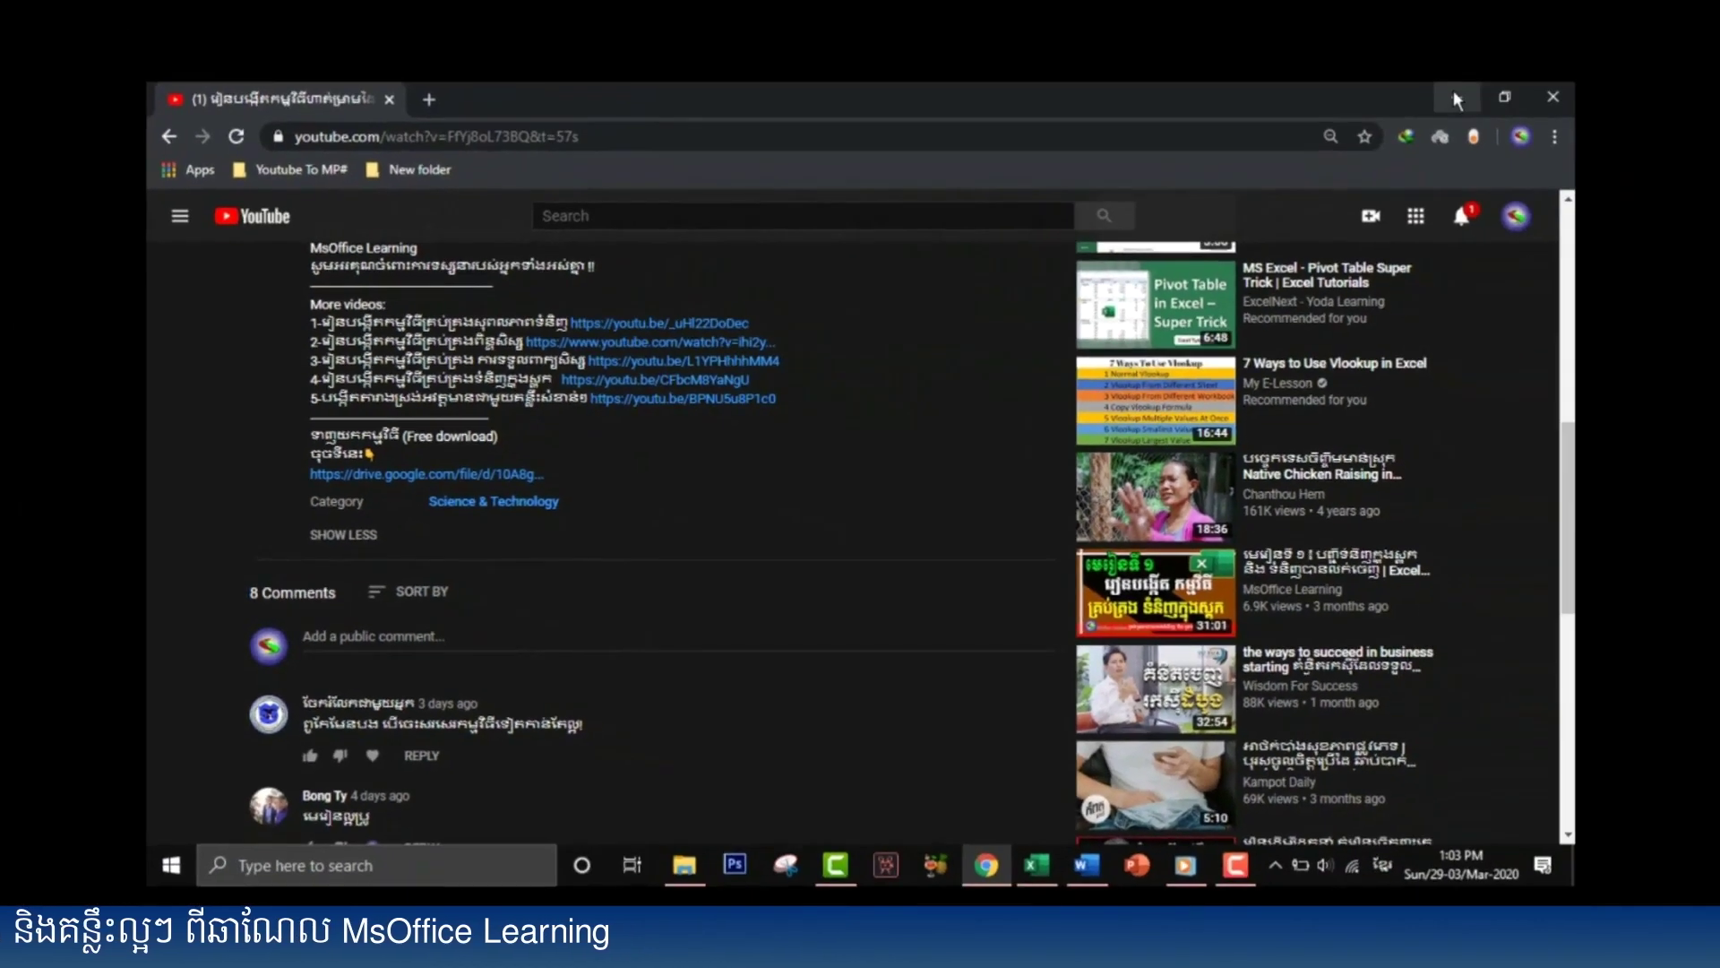
pyautogui.click(1453, 89)
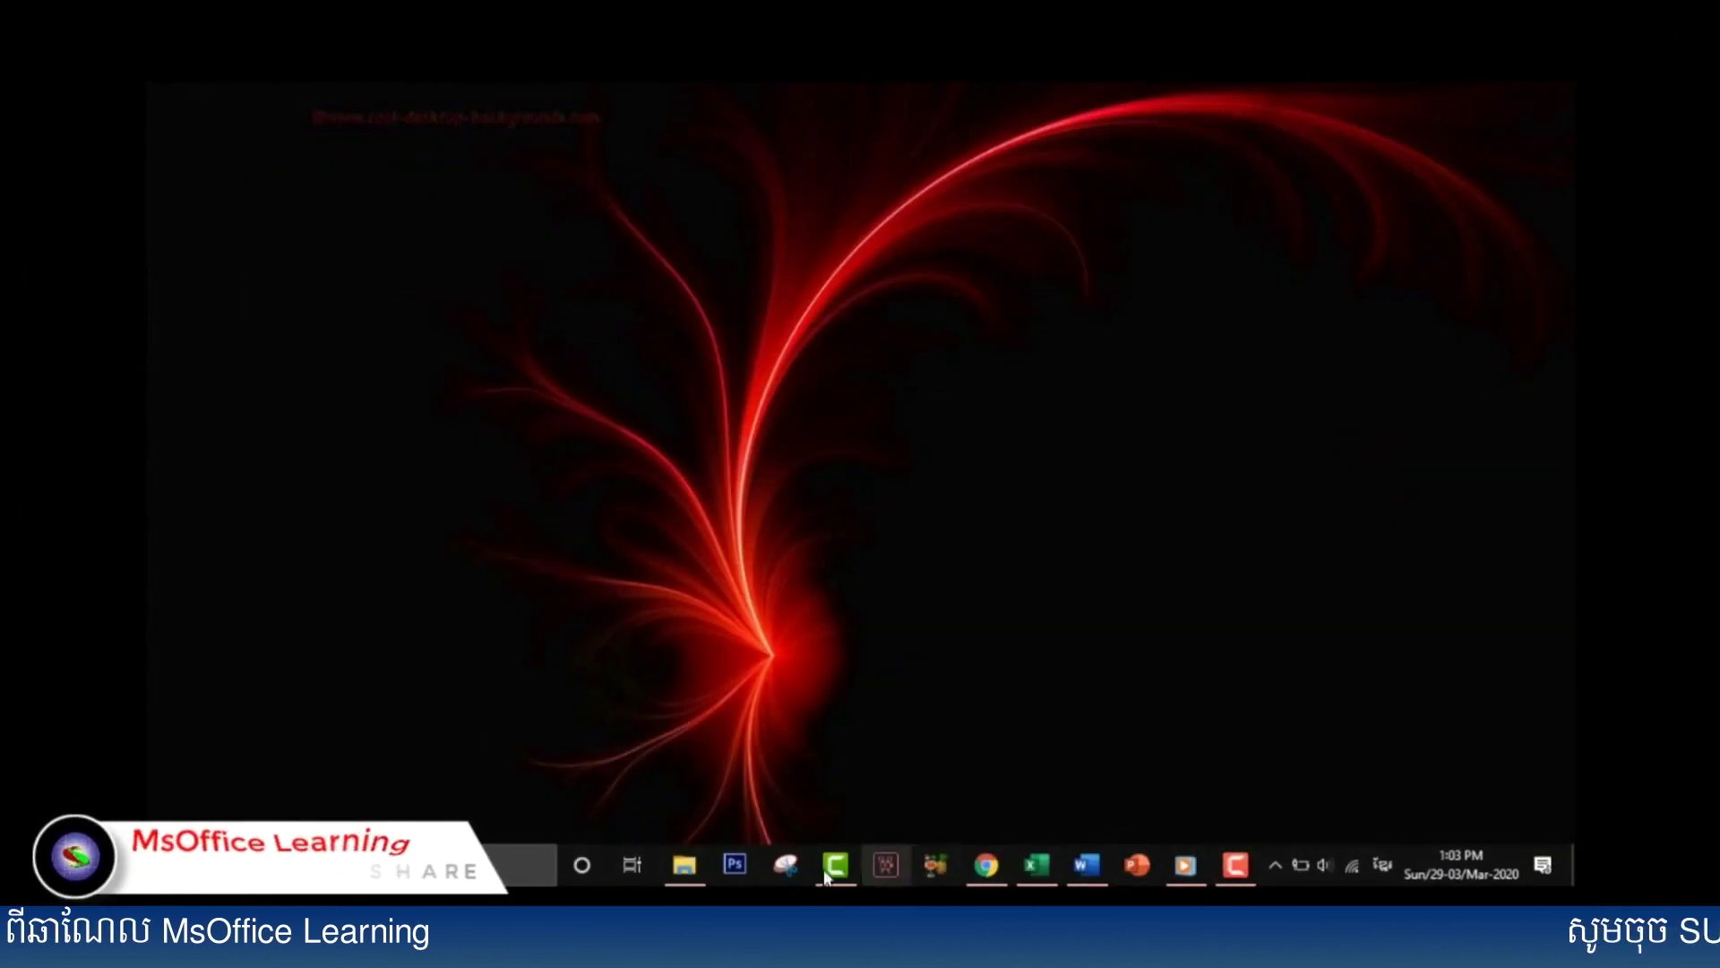
# Step: Extract the Khmer Typing archive here and open the new Khmer Typing folder
pyautogui.click(708, 900)
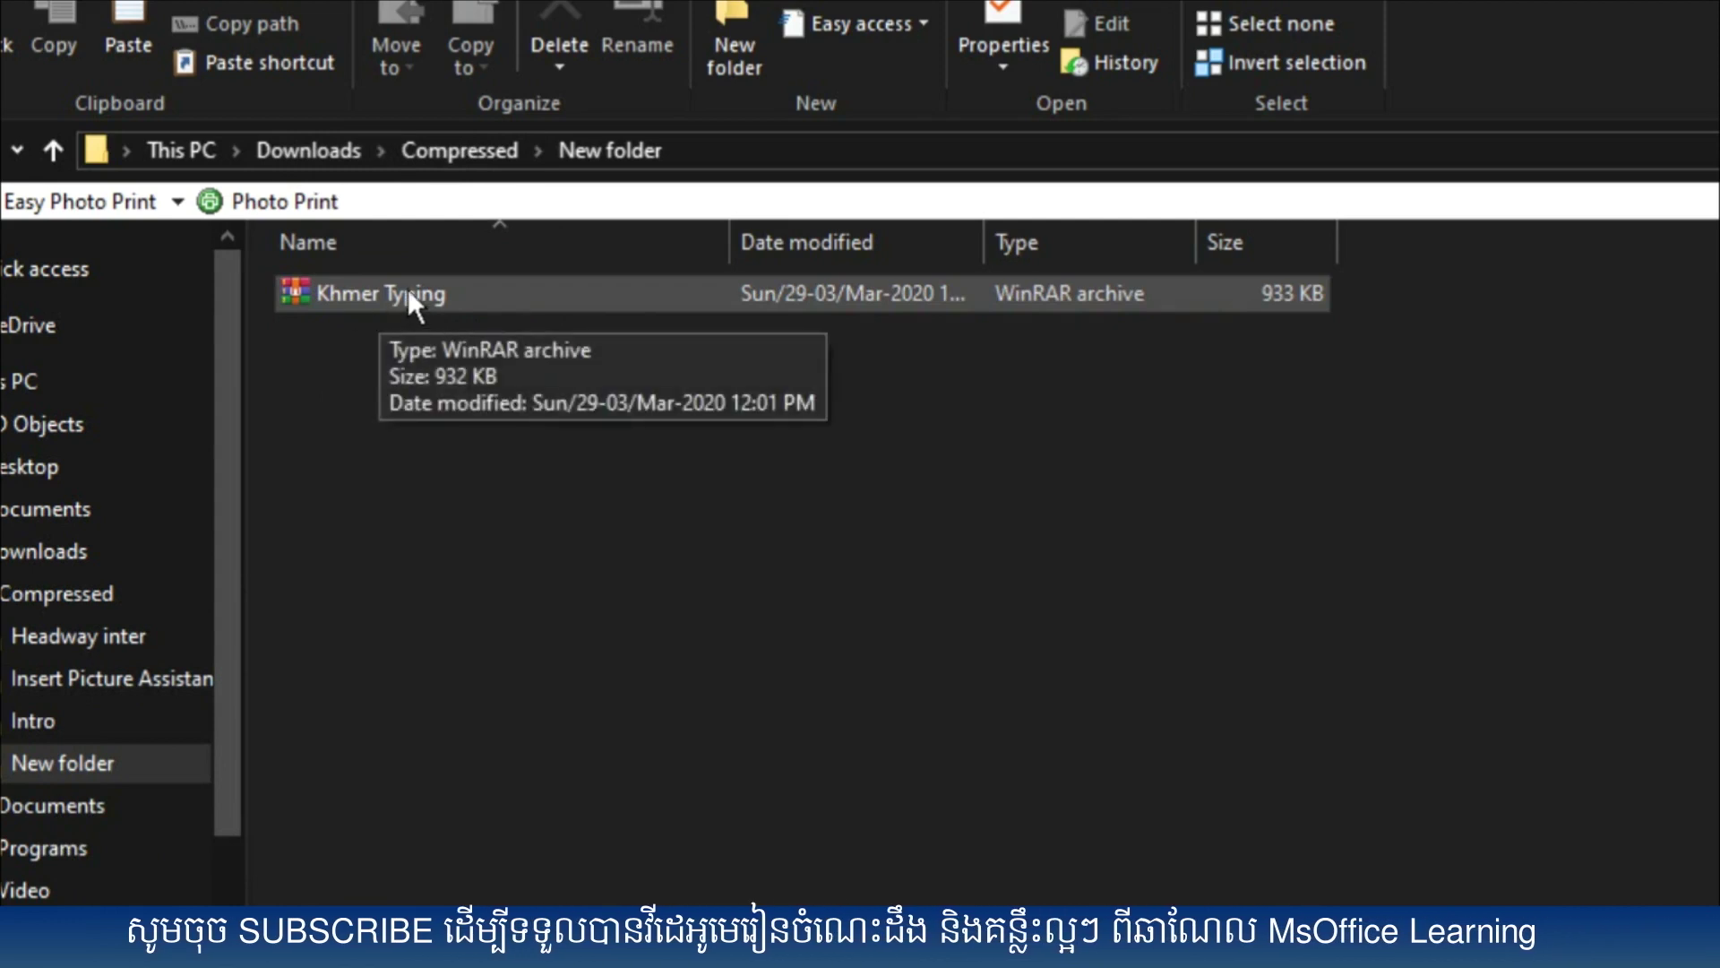
pyautogui.click(112, 229)
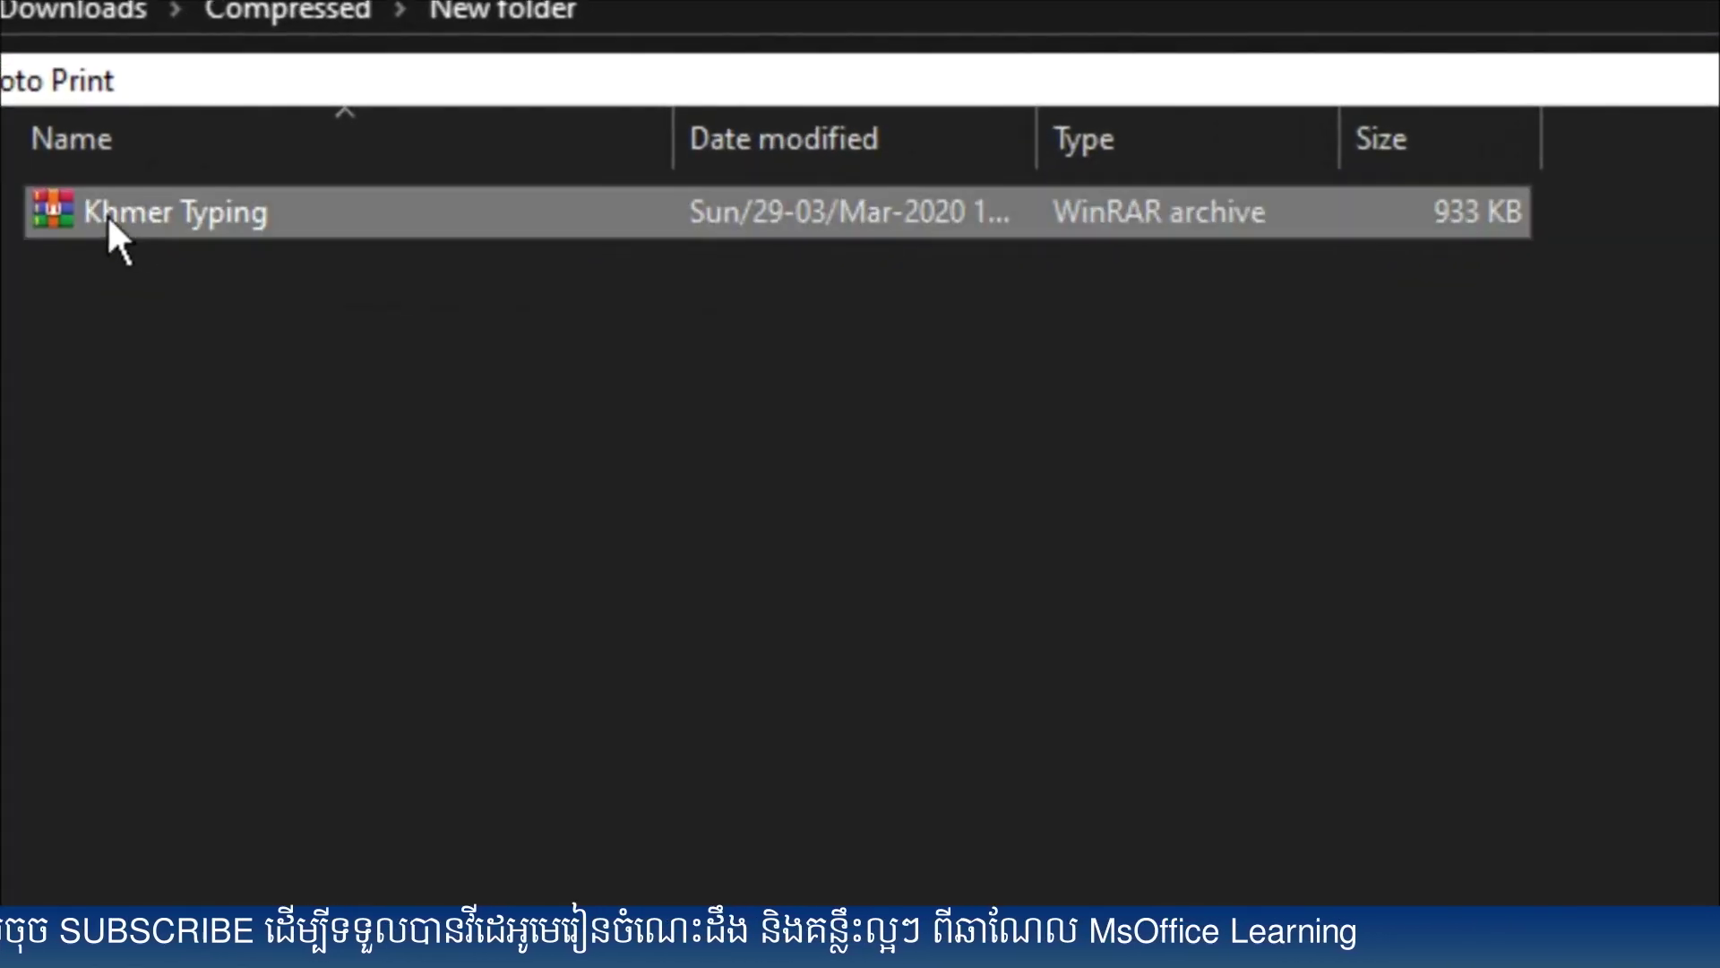
pyautogui.rightClick(107, 215)
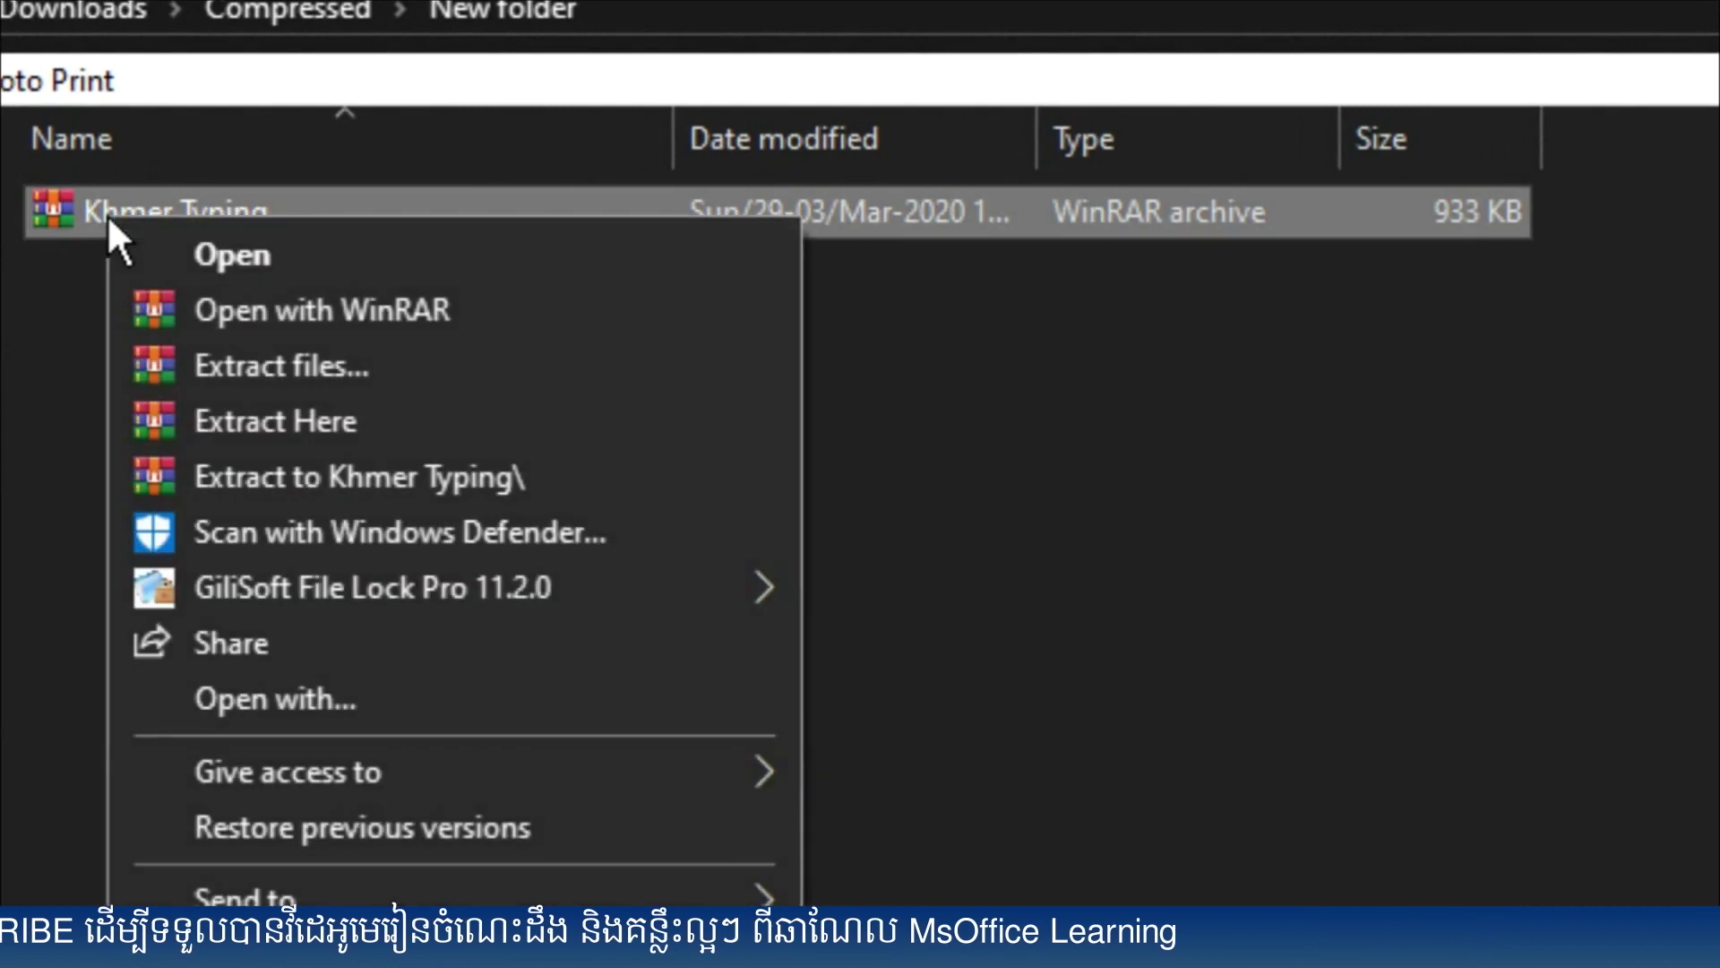
pyautogui.click(273, 425)
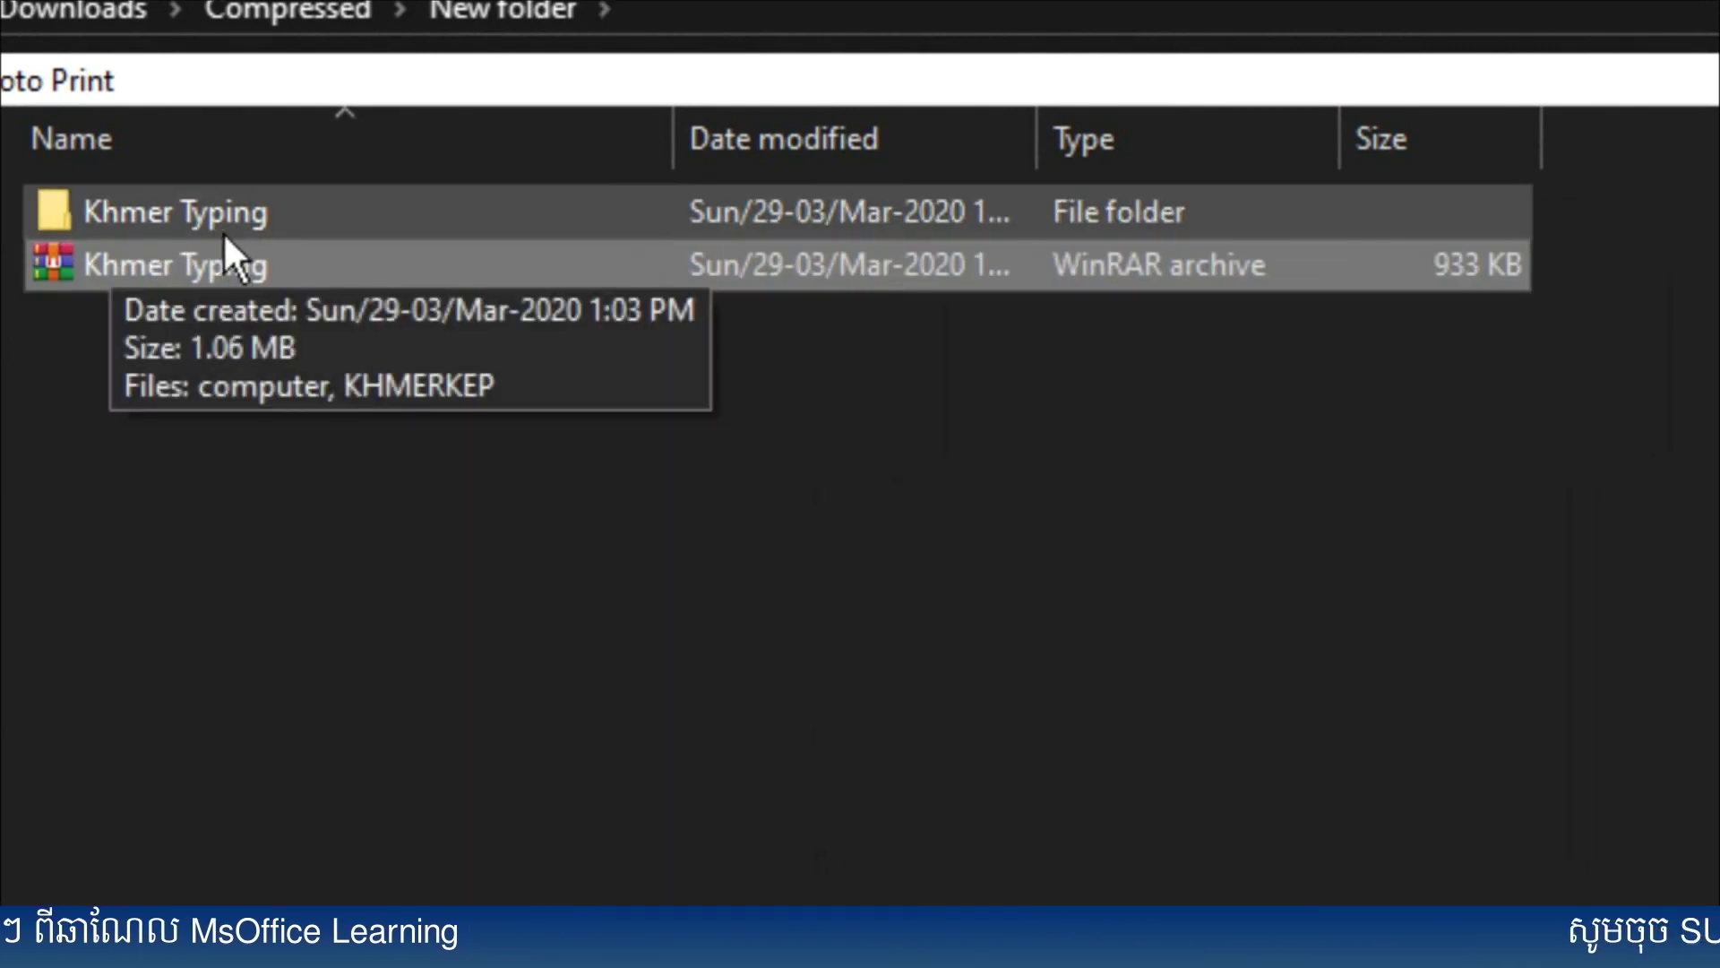
pyautogui.doubleClick(174, 217)
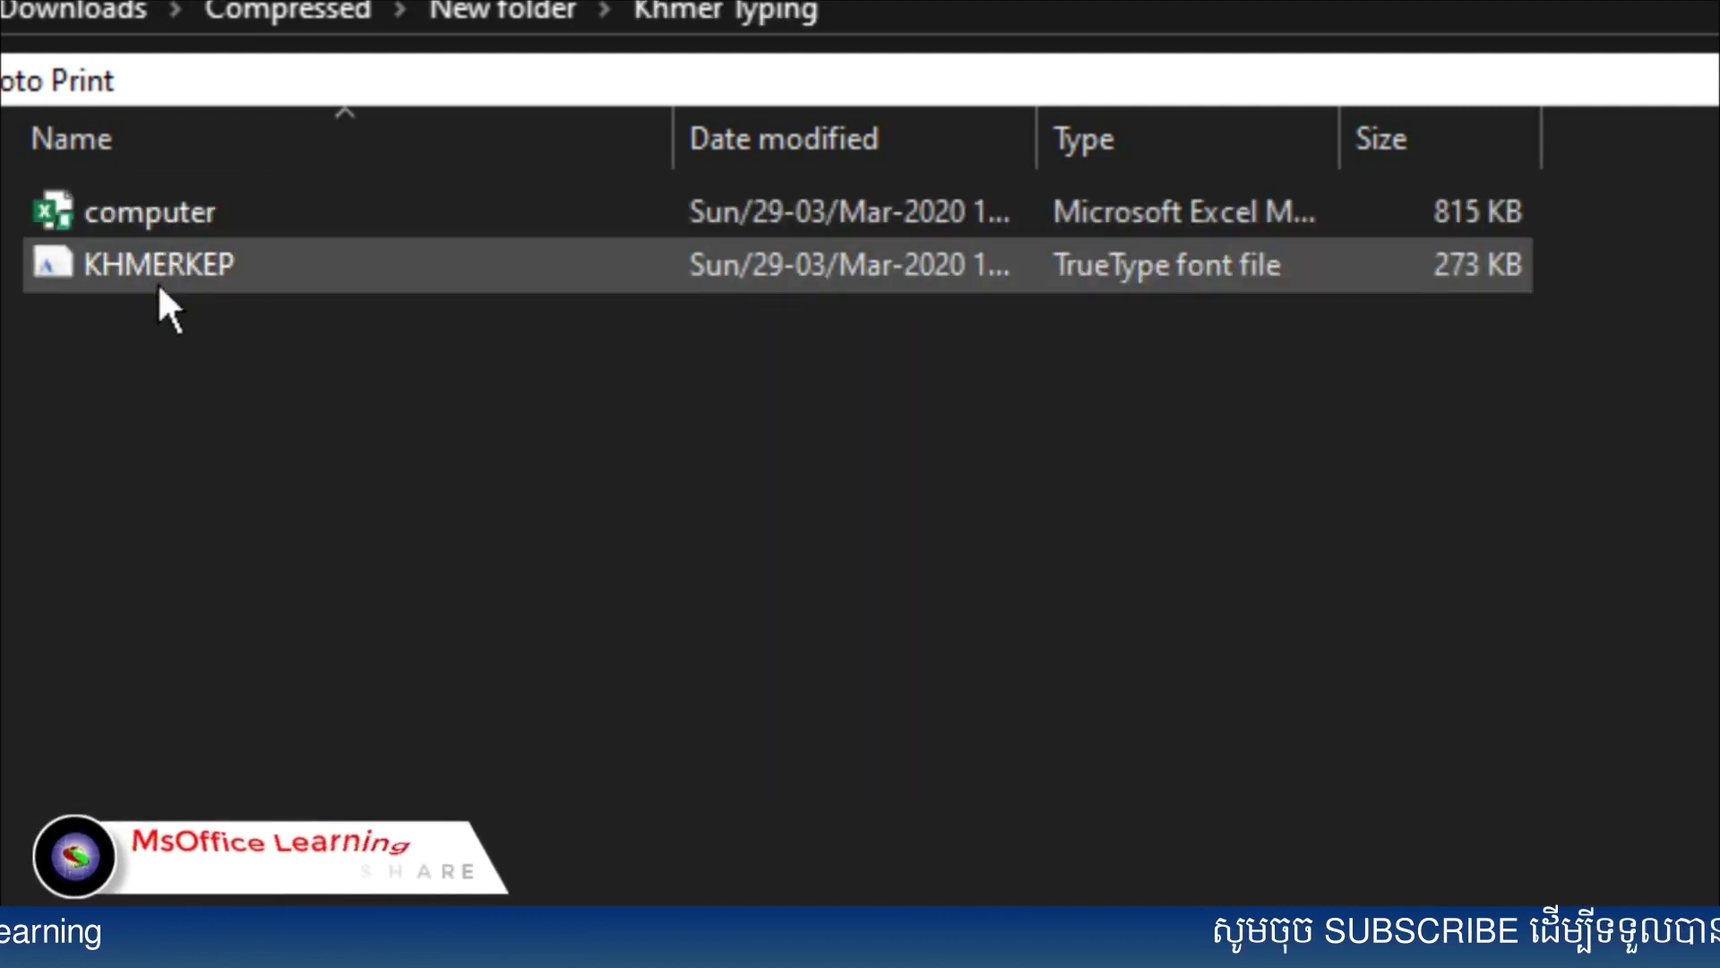
pyautogui.click(352, 296)
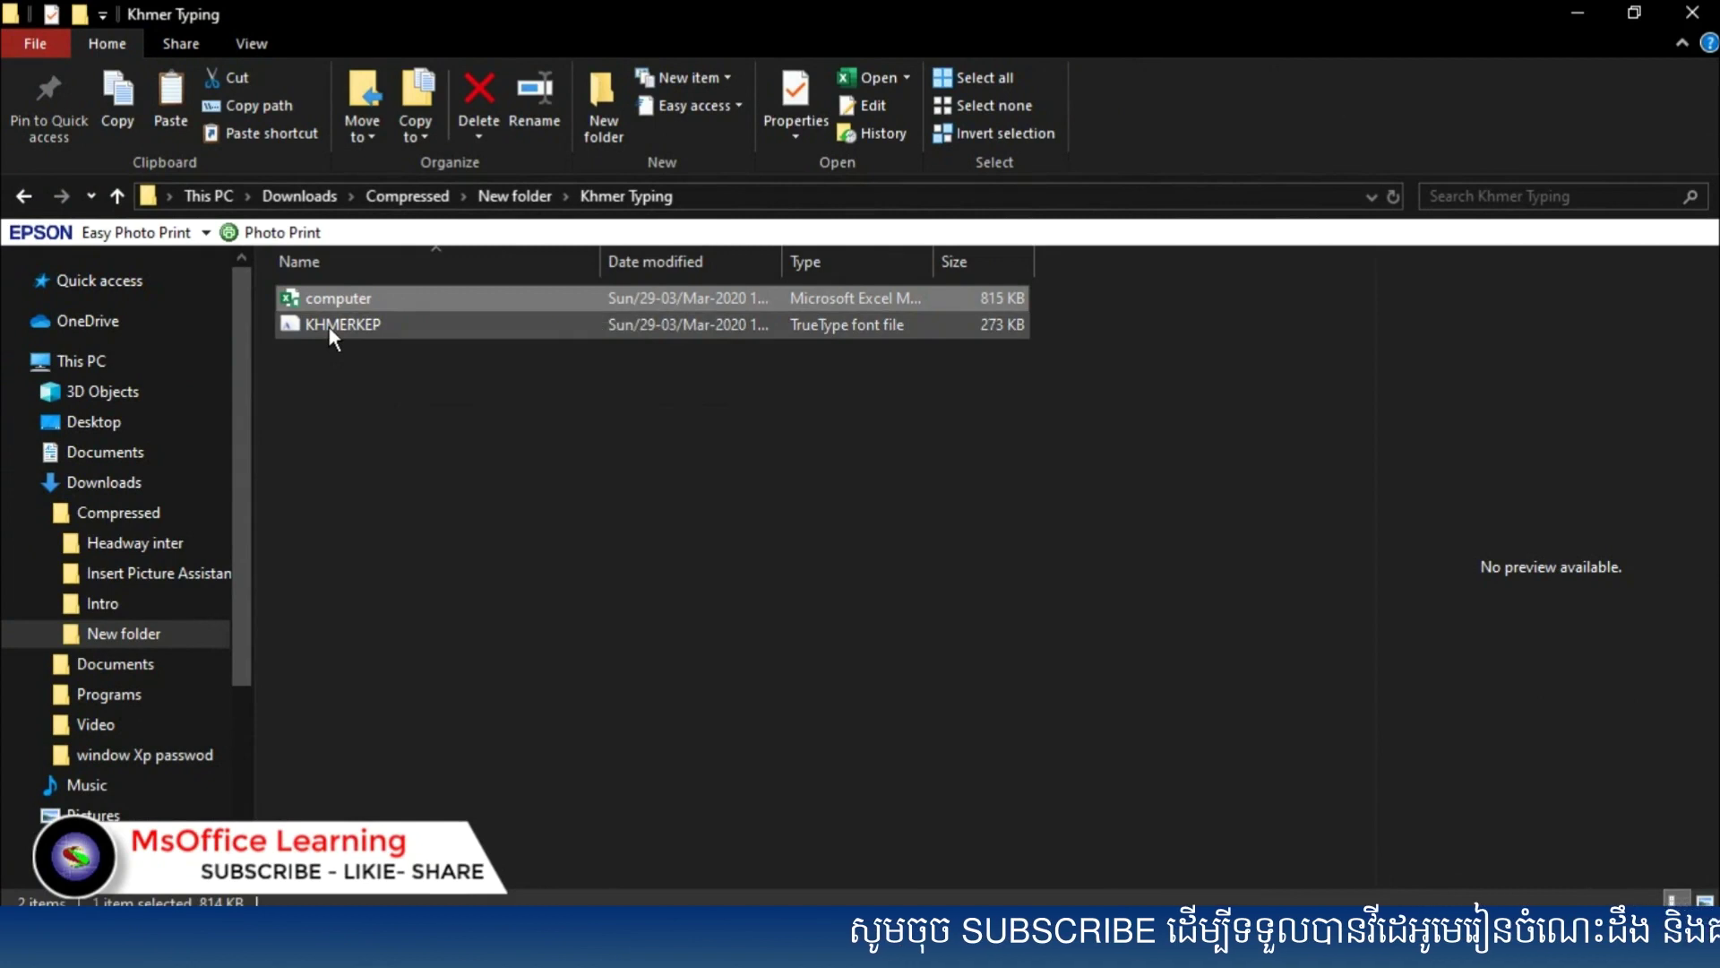
# Step: Install the KHMERKEP font from the Khmer Typing folder
pyautogui.click(346, 324)
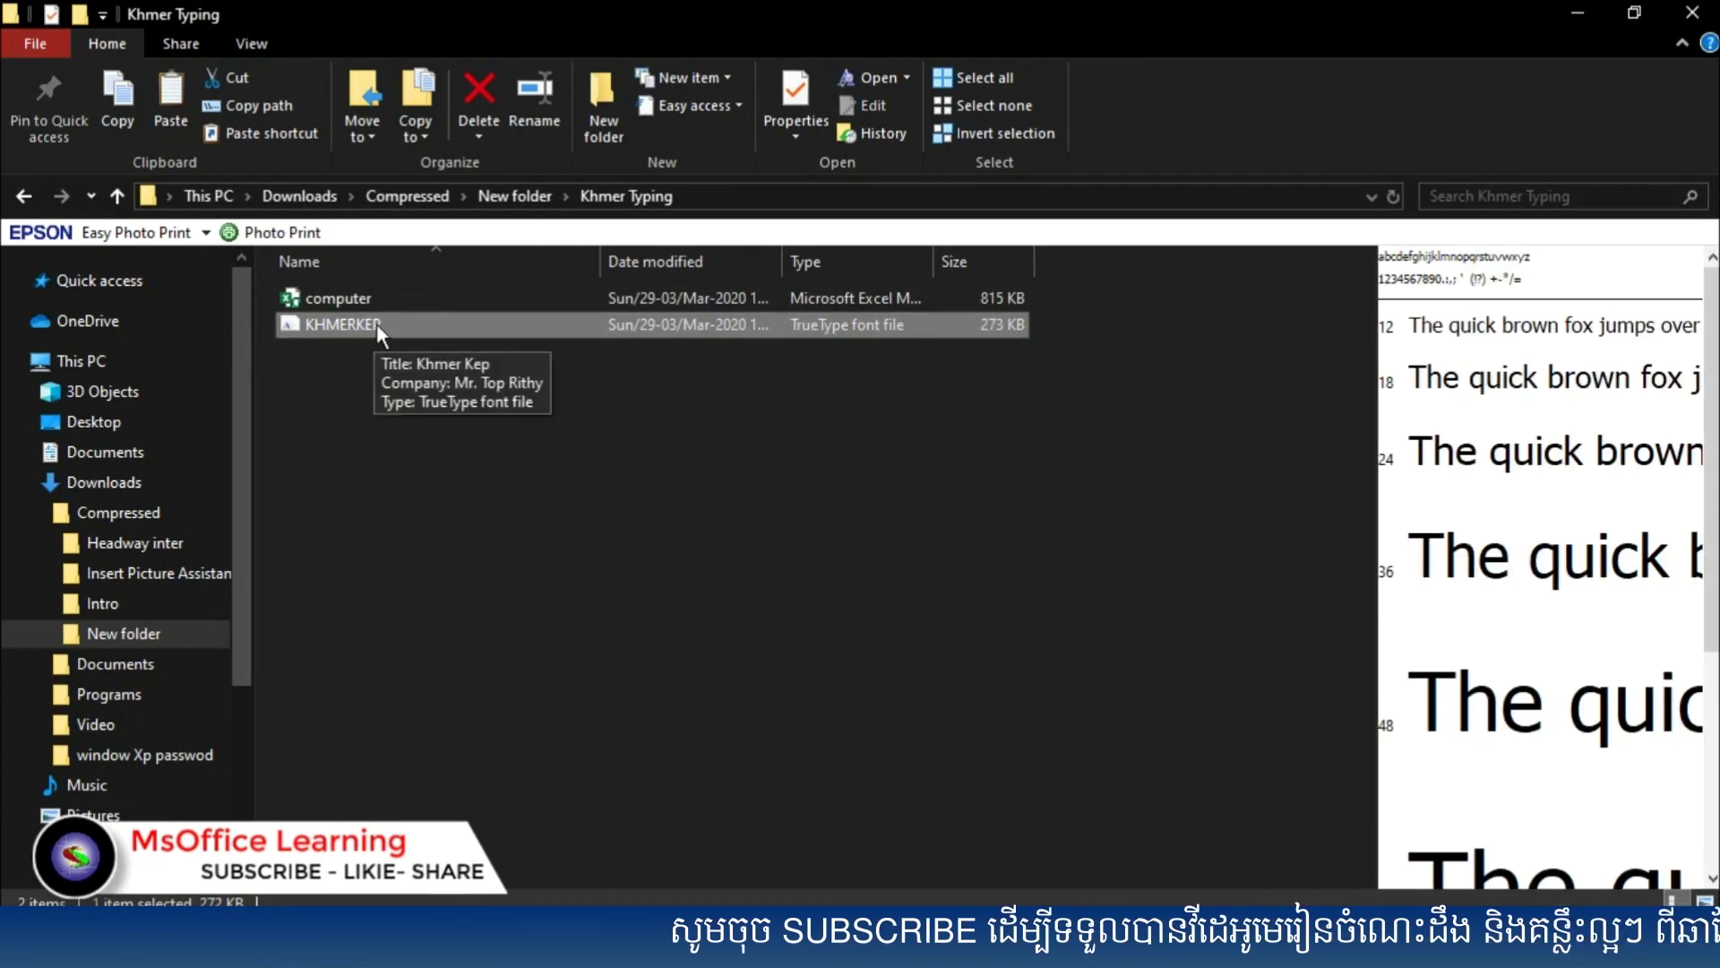
pyautogui.click(392, 378)
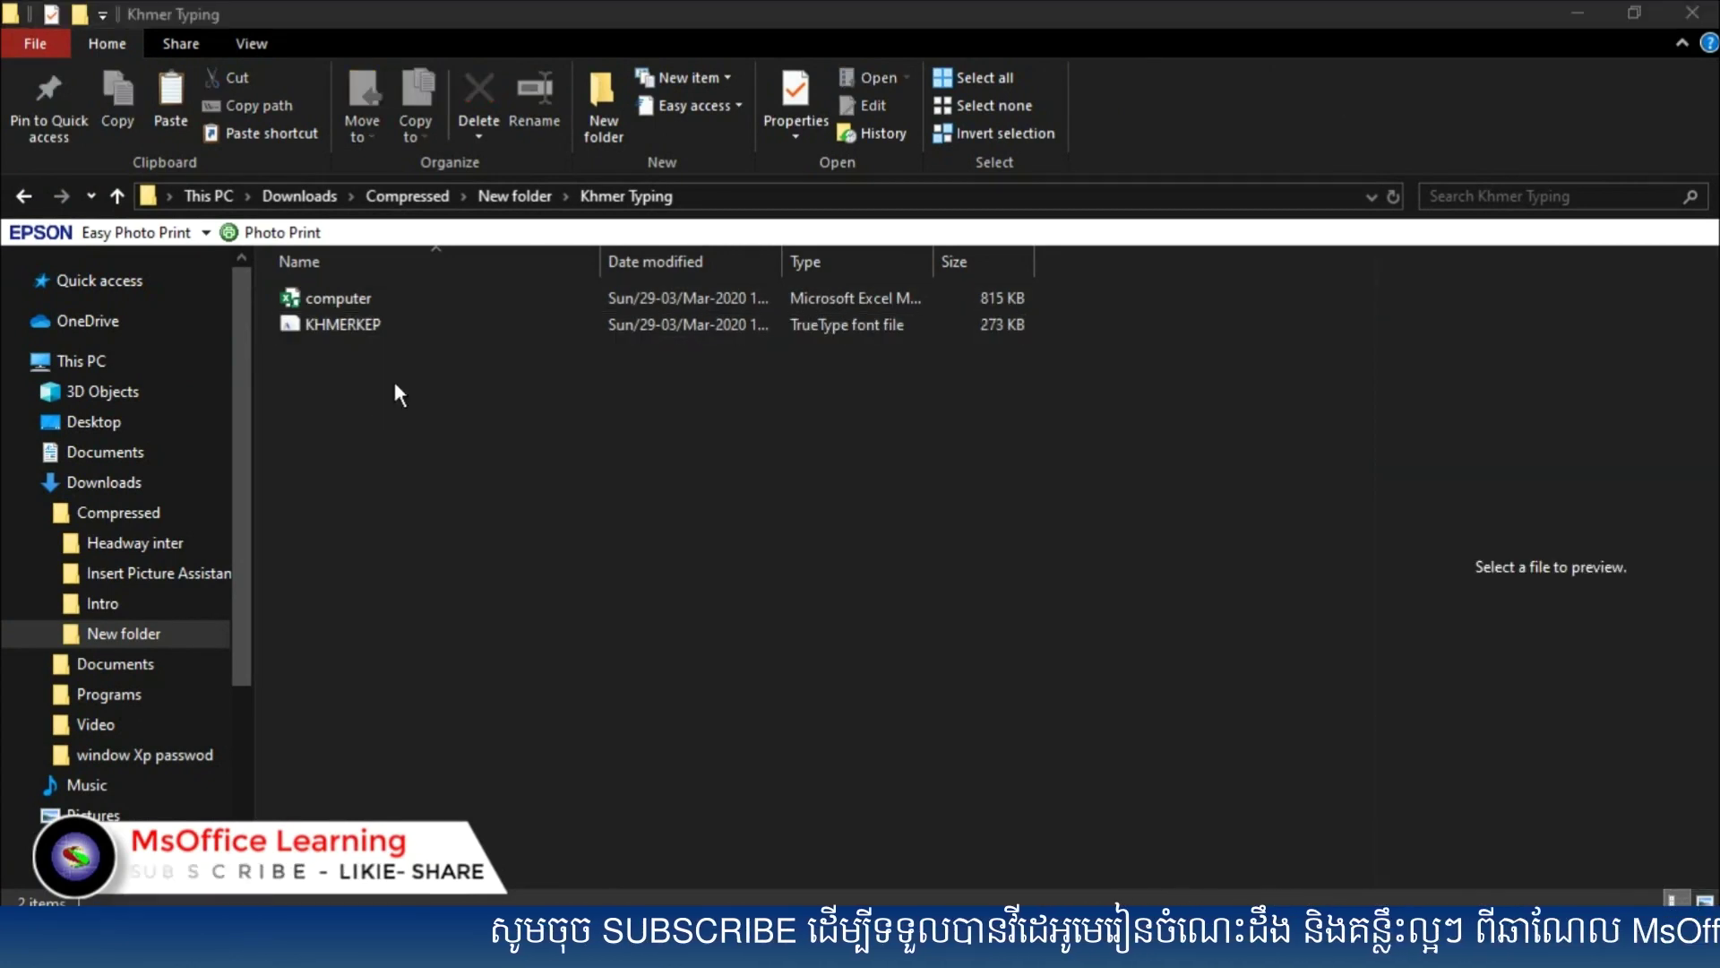
pyautogui.click(355, 324)
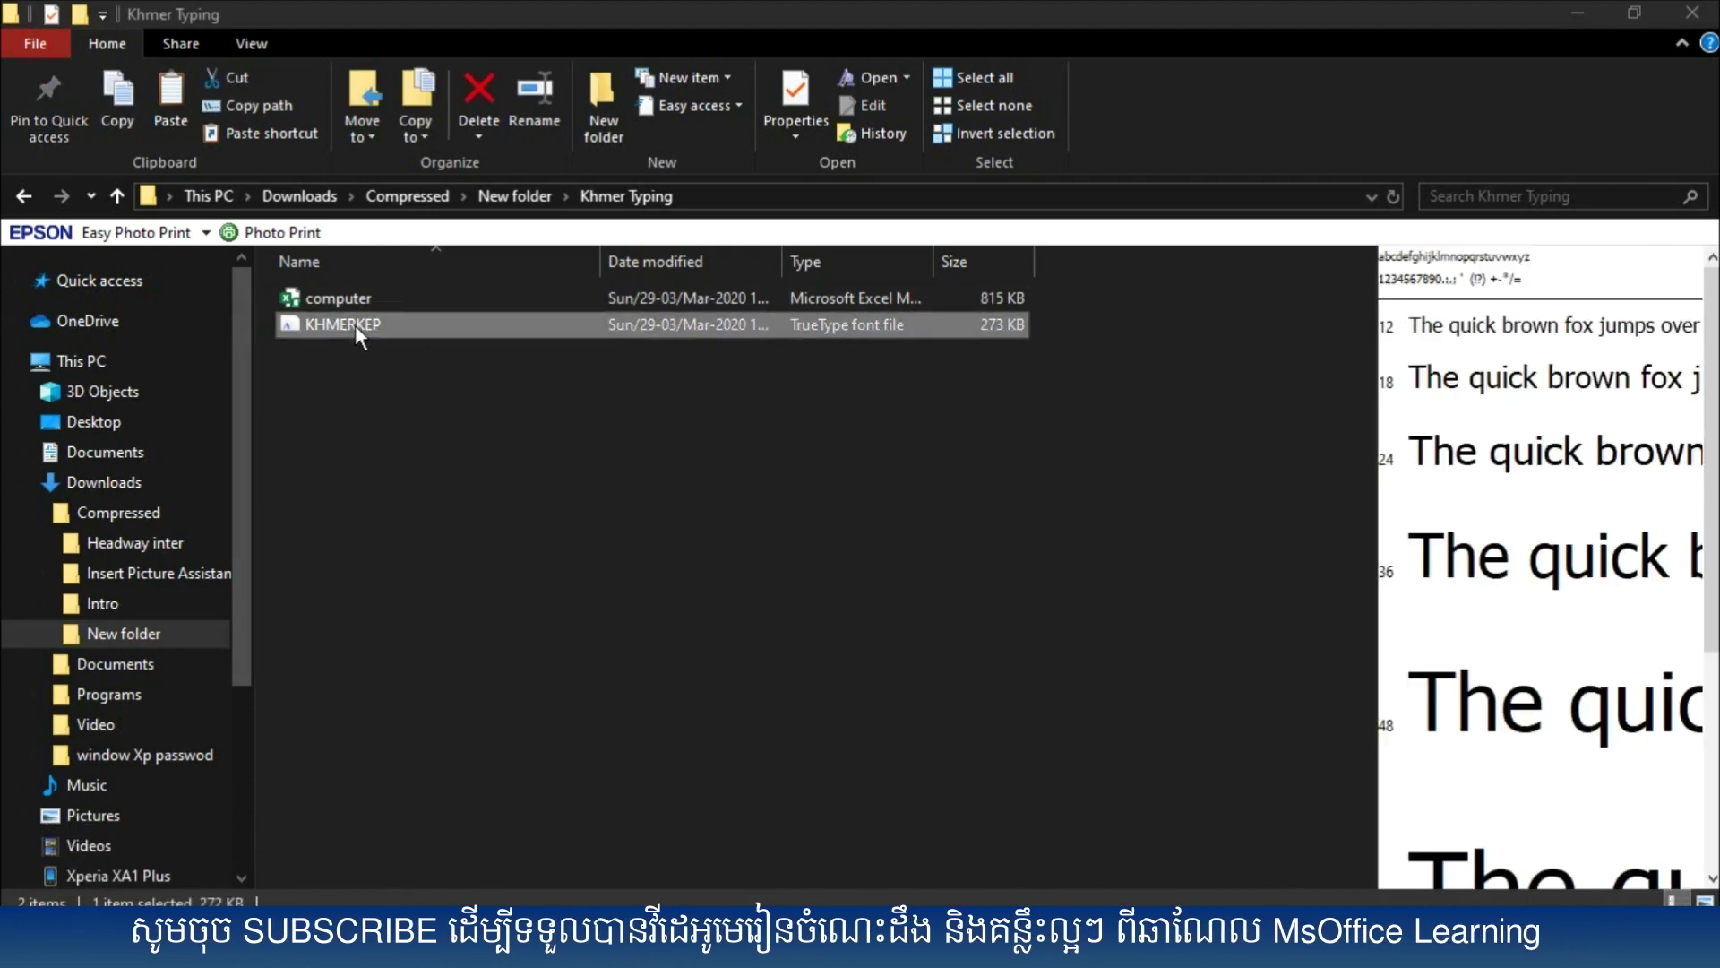
pyautogui.rightClick(354, 324)
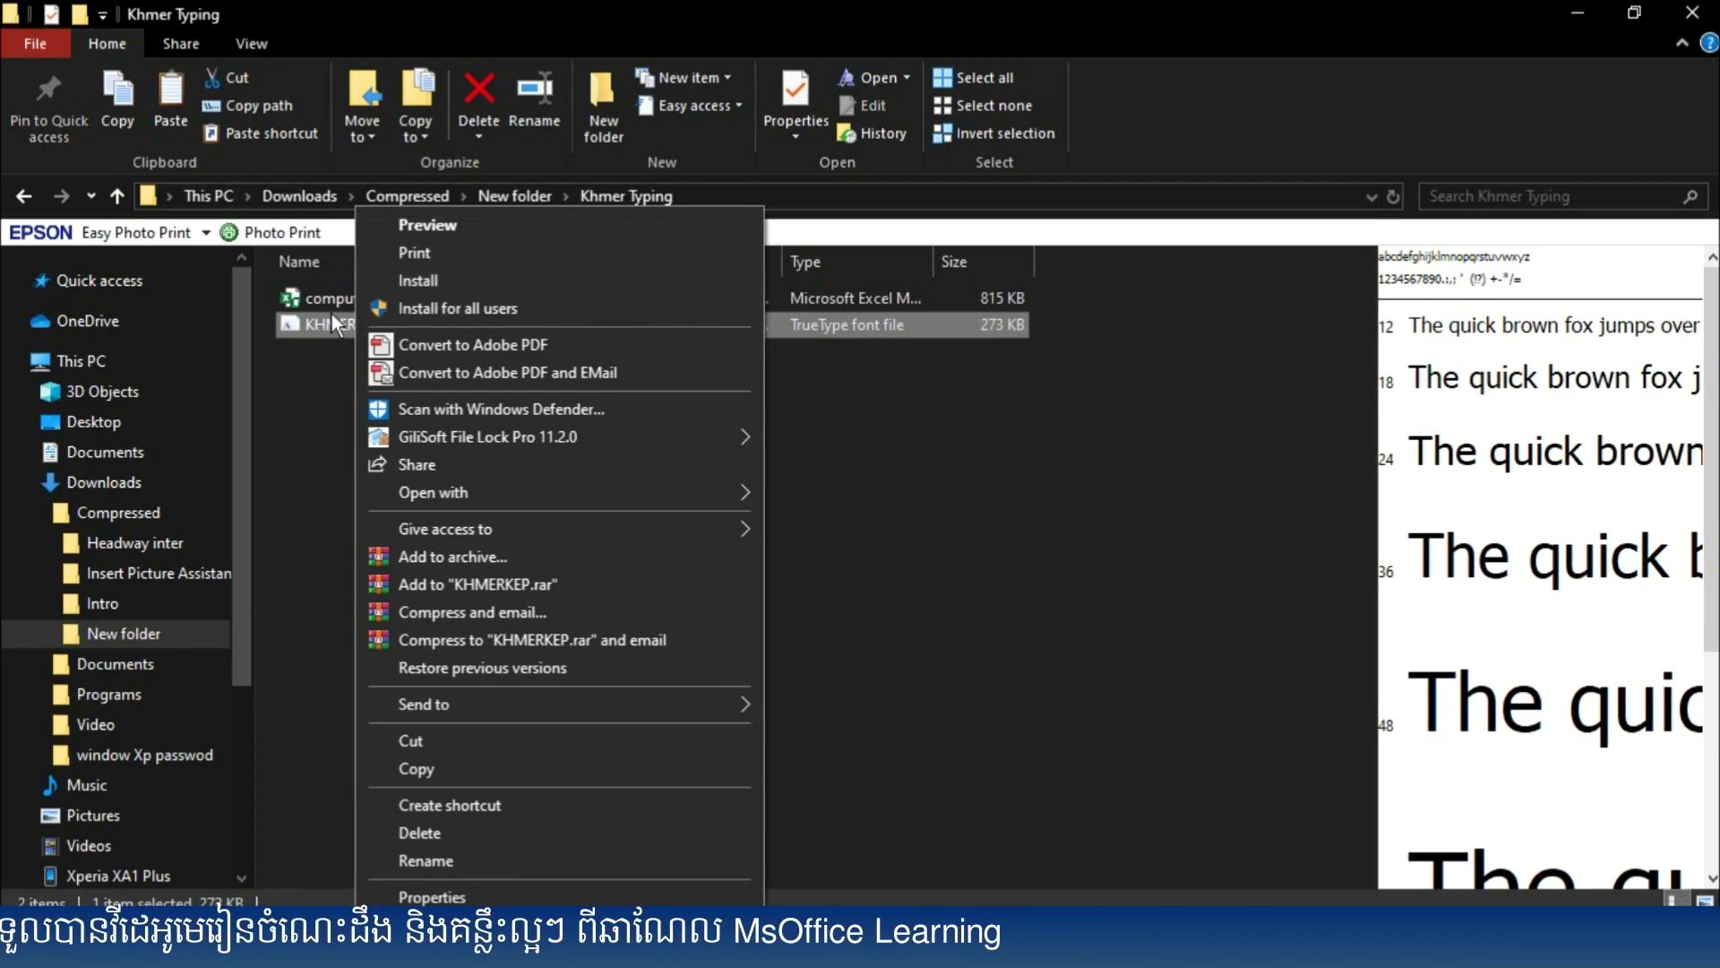
pyautogui.click(842, 494)
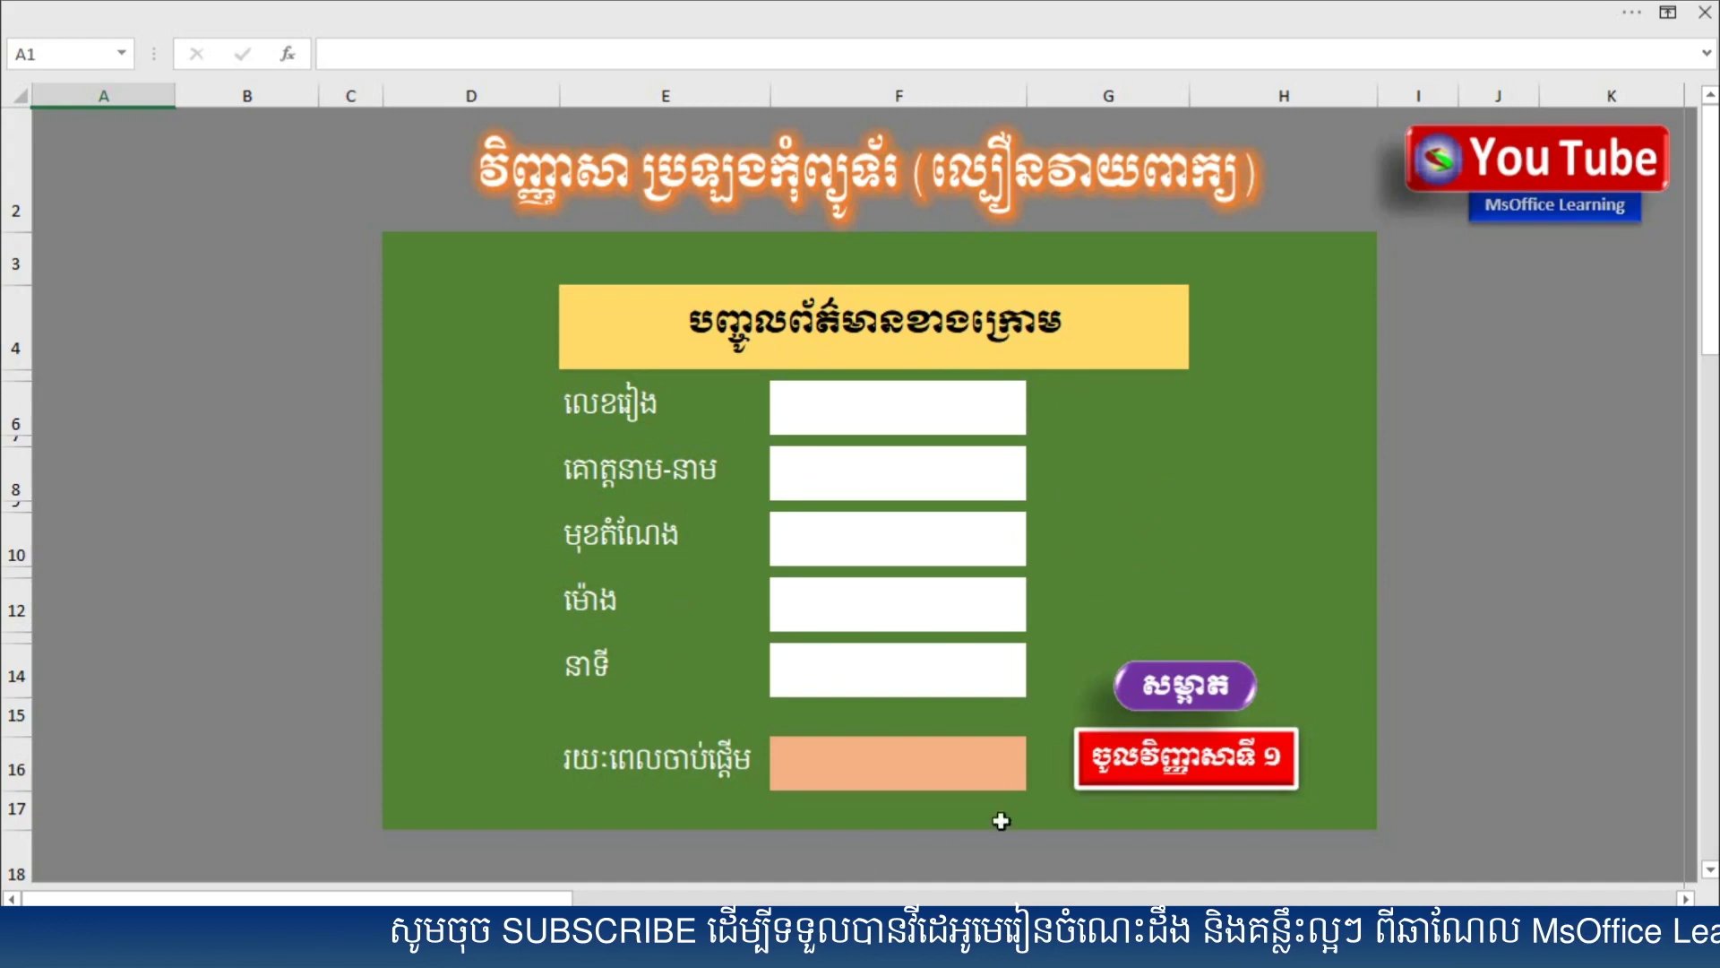
# Step: Inspect the typing-test sheet's empty answer cells and the Result sheet, then re-enter the test sheet
pyautogui.click(1136, 769)
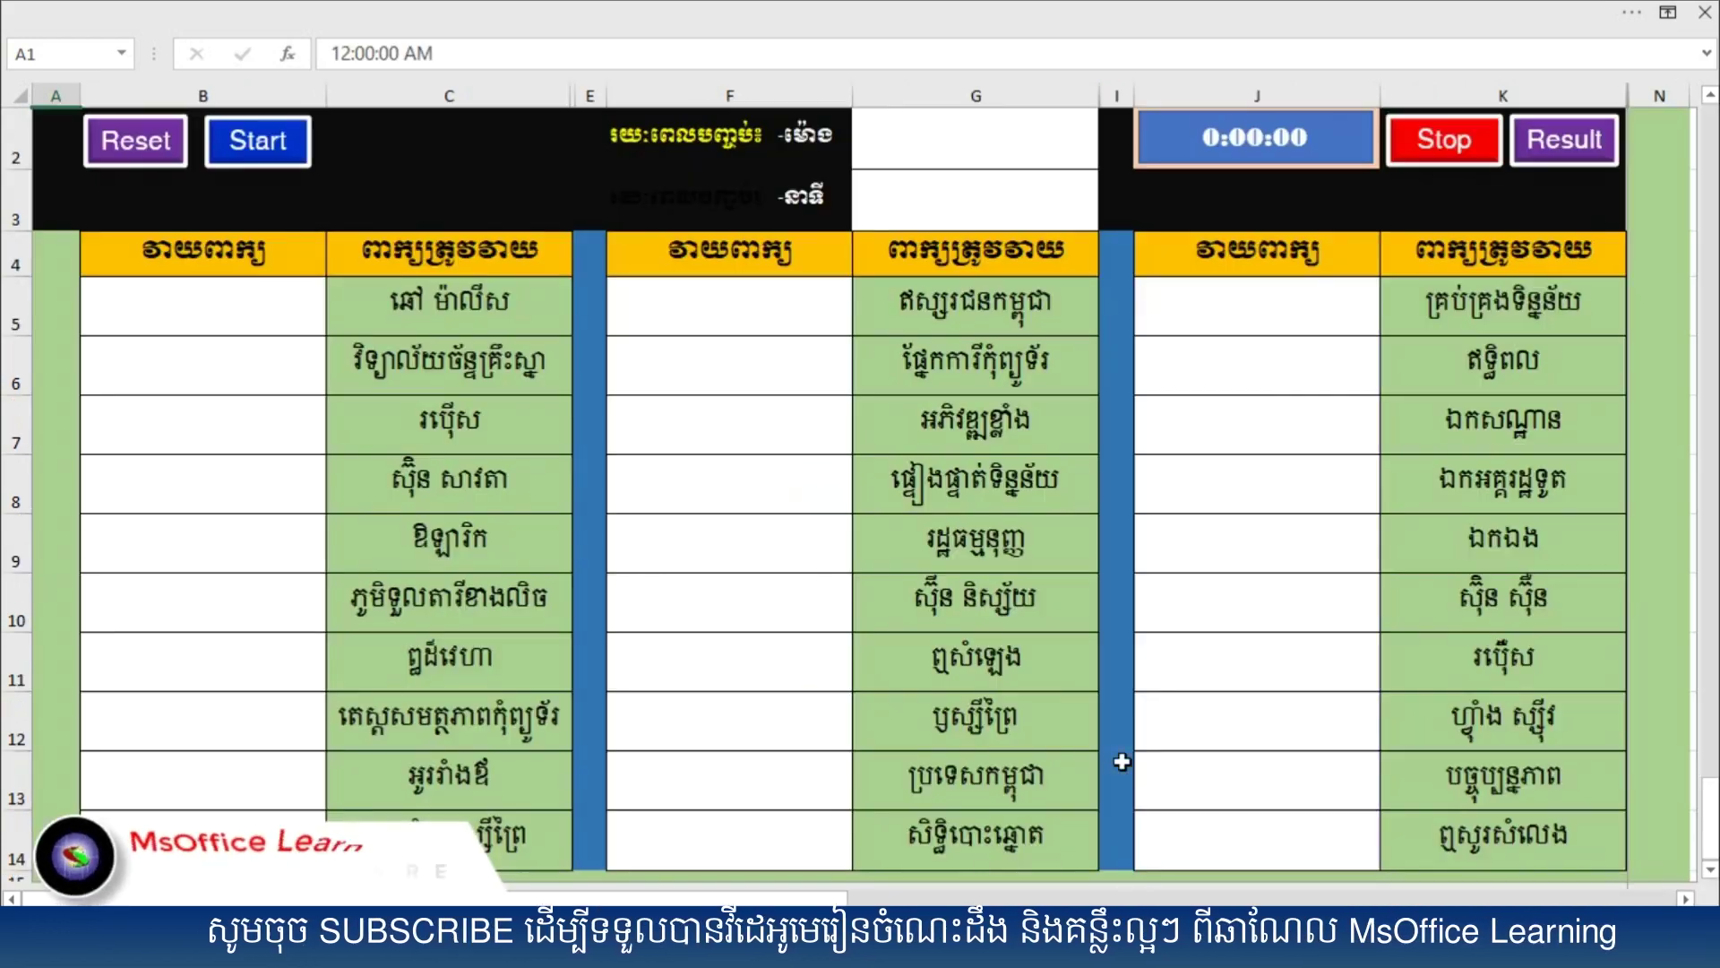
pyautogui.moveTo(273, 308); pyautogui.dragTo(260, 780)
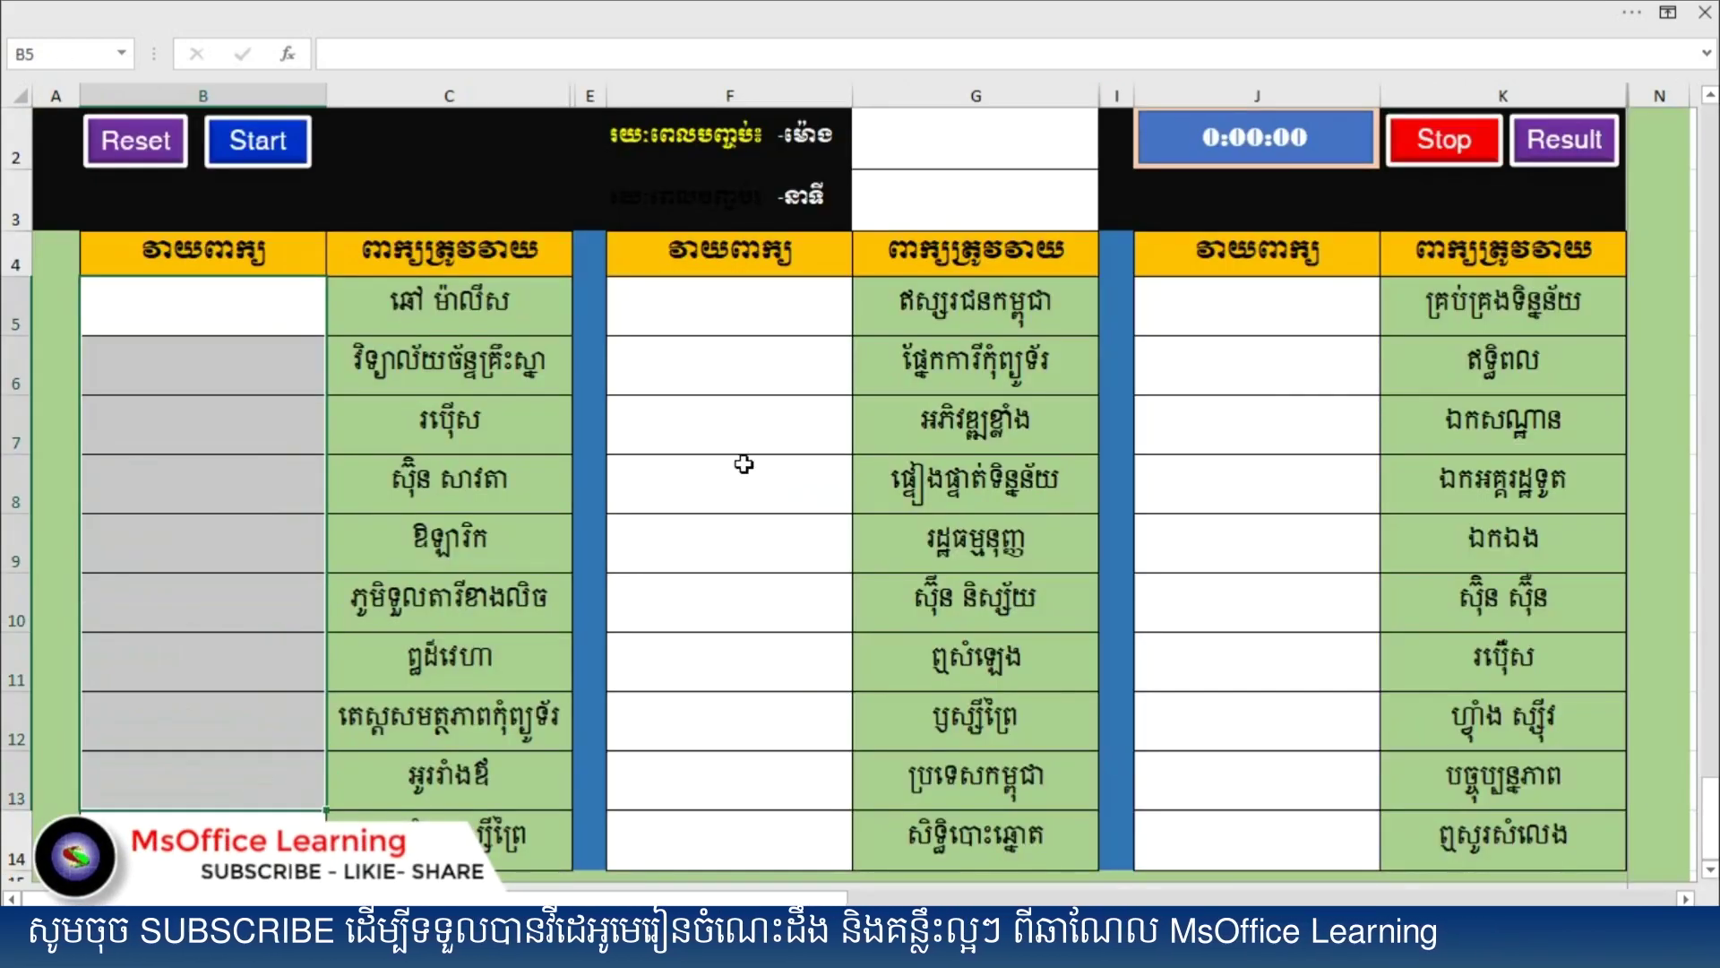
pyautogui.moveTo(776, 316); pyautogui.dragTo(757, 707)
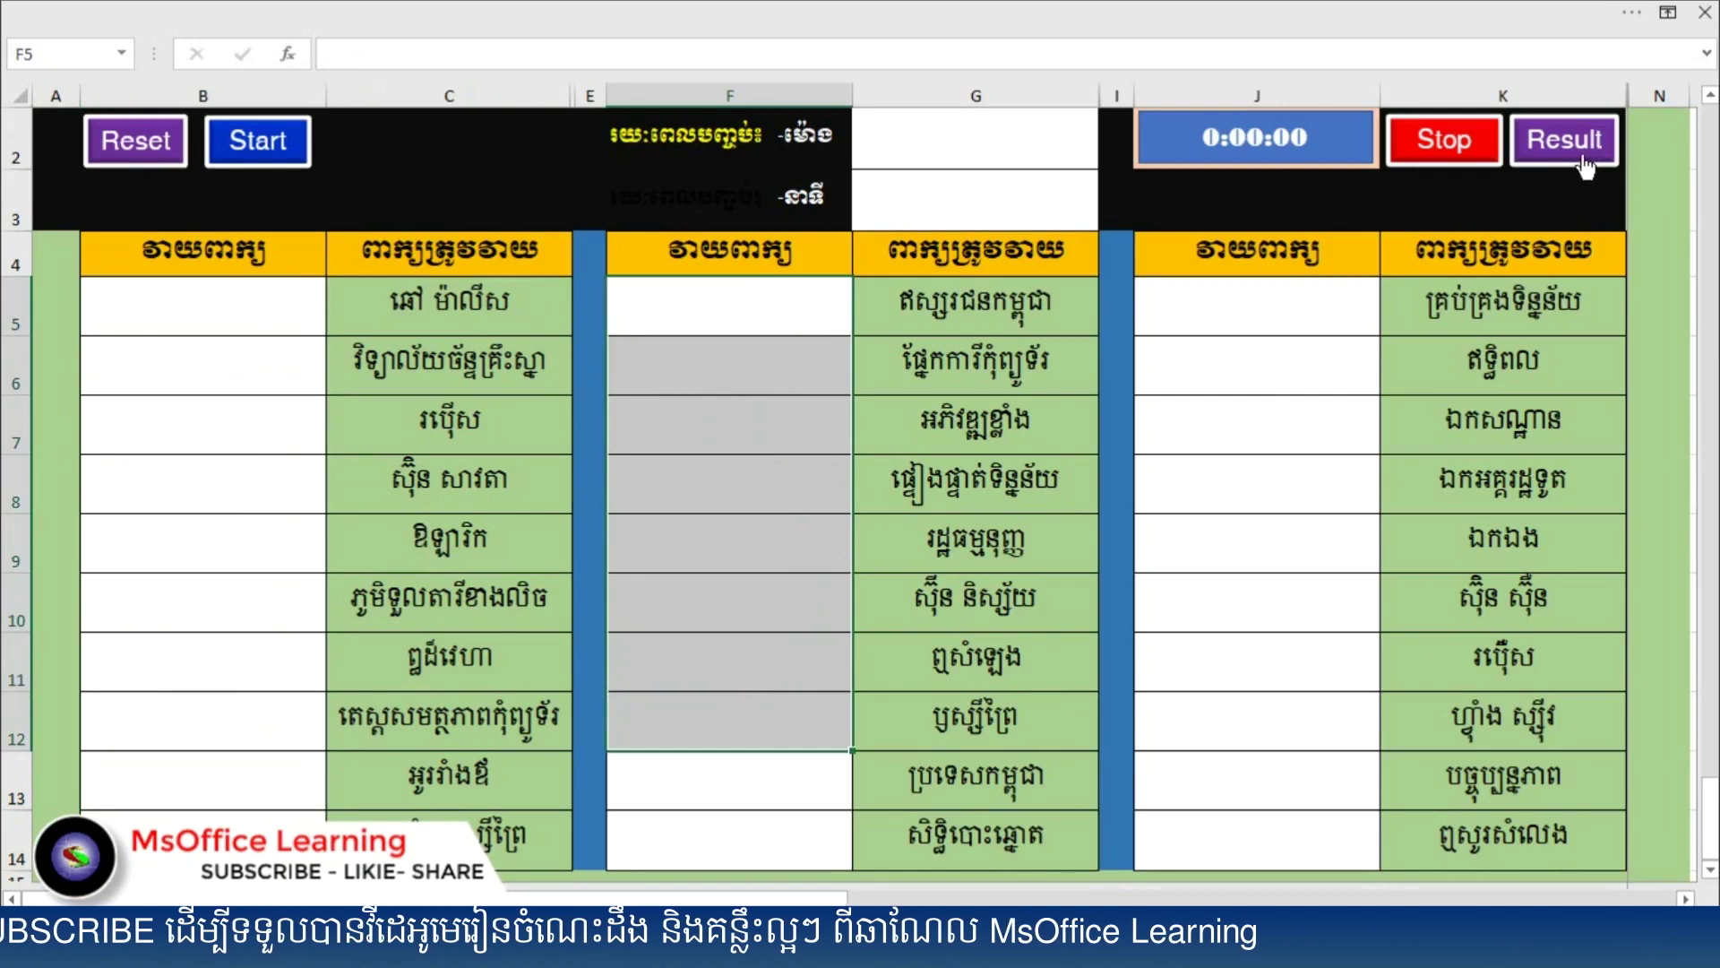
pyautogui.click(1562, 139)
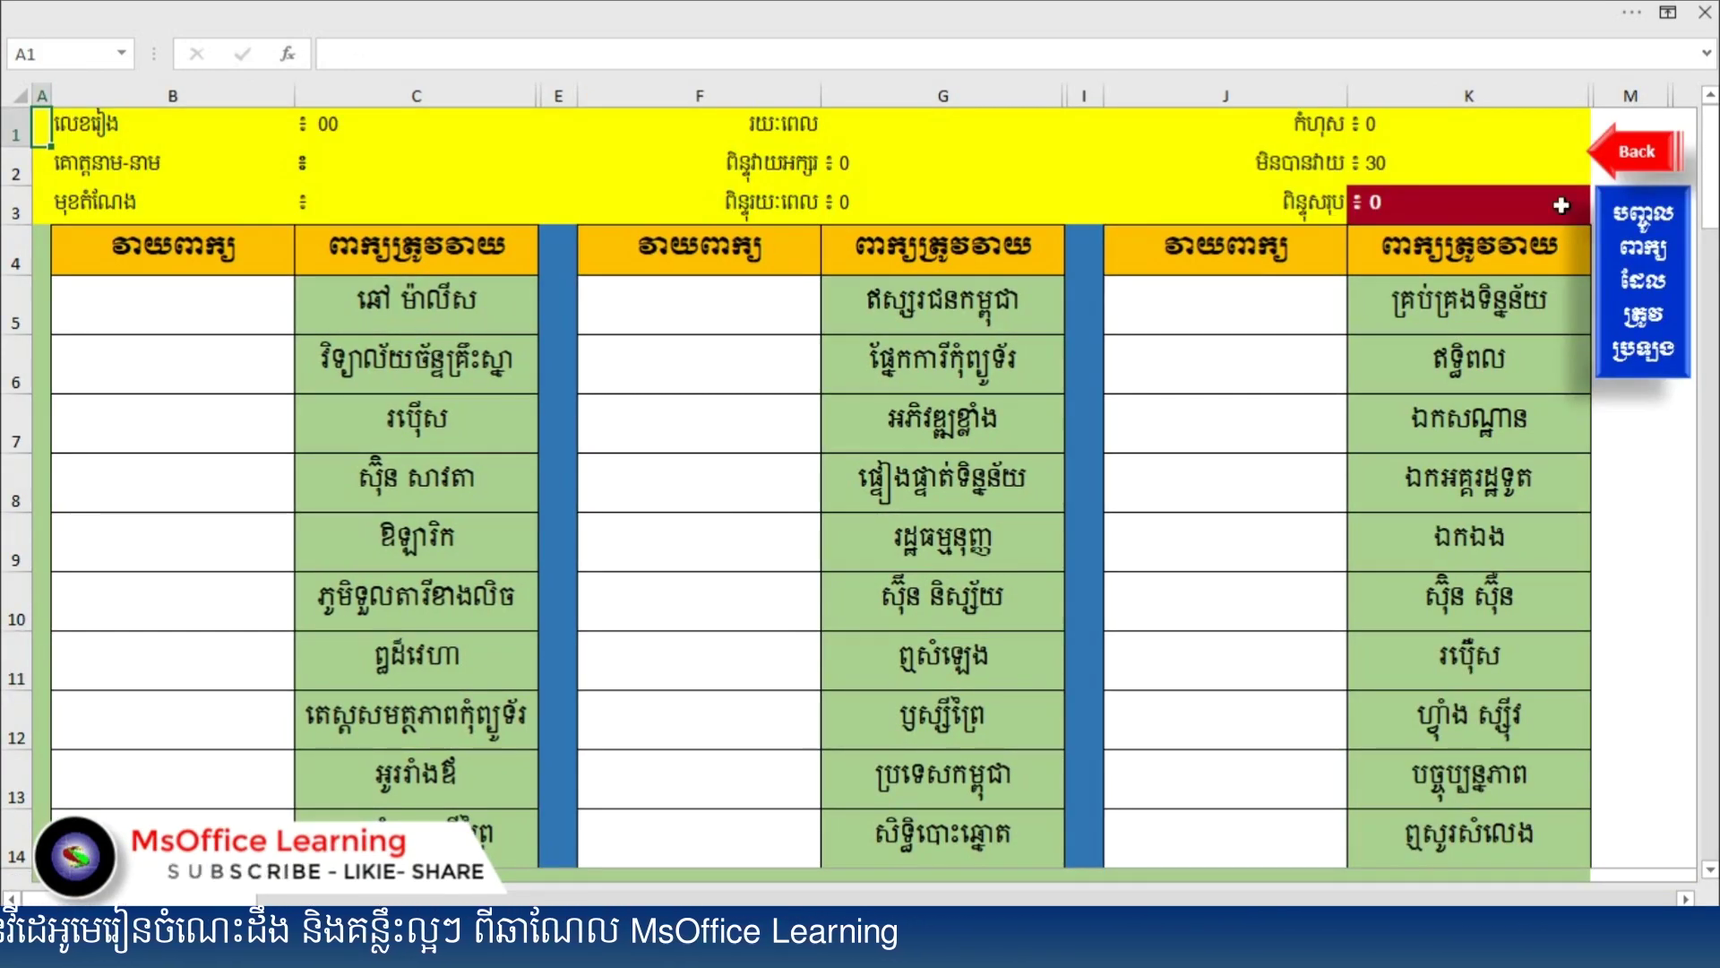
pyautogui.click(1639, 152)
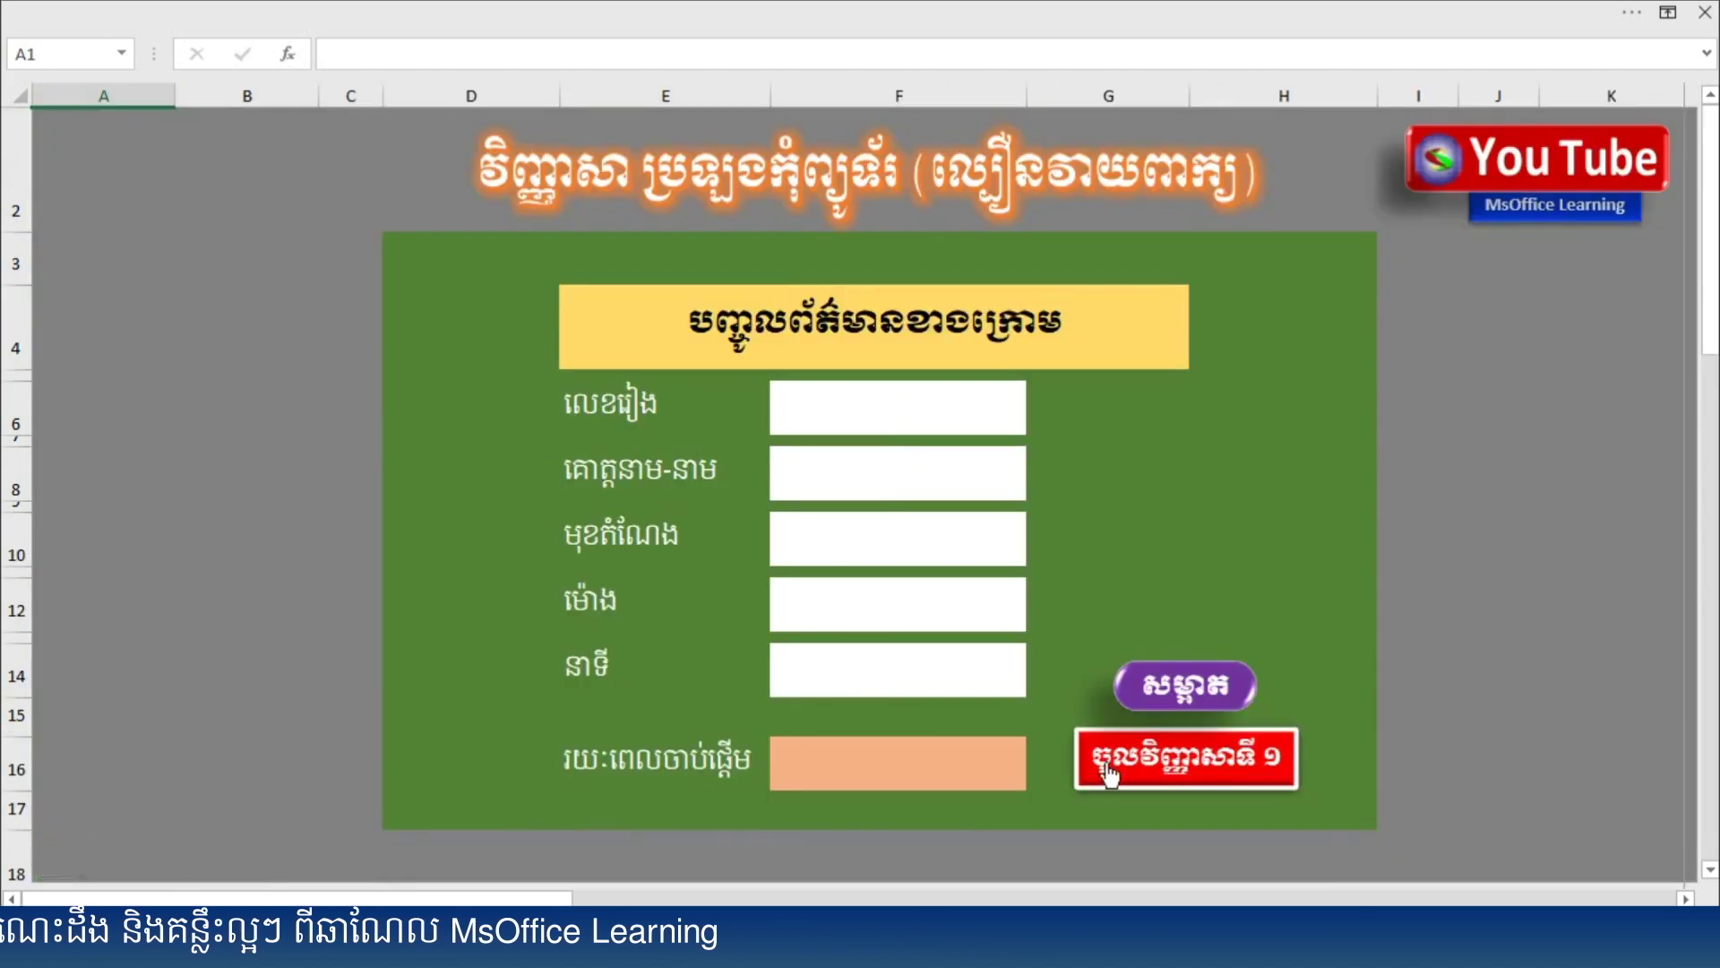
pyautogui.click(1107, 758)
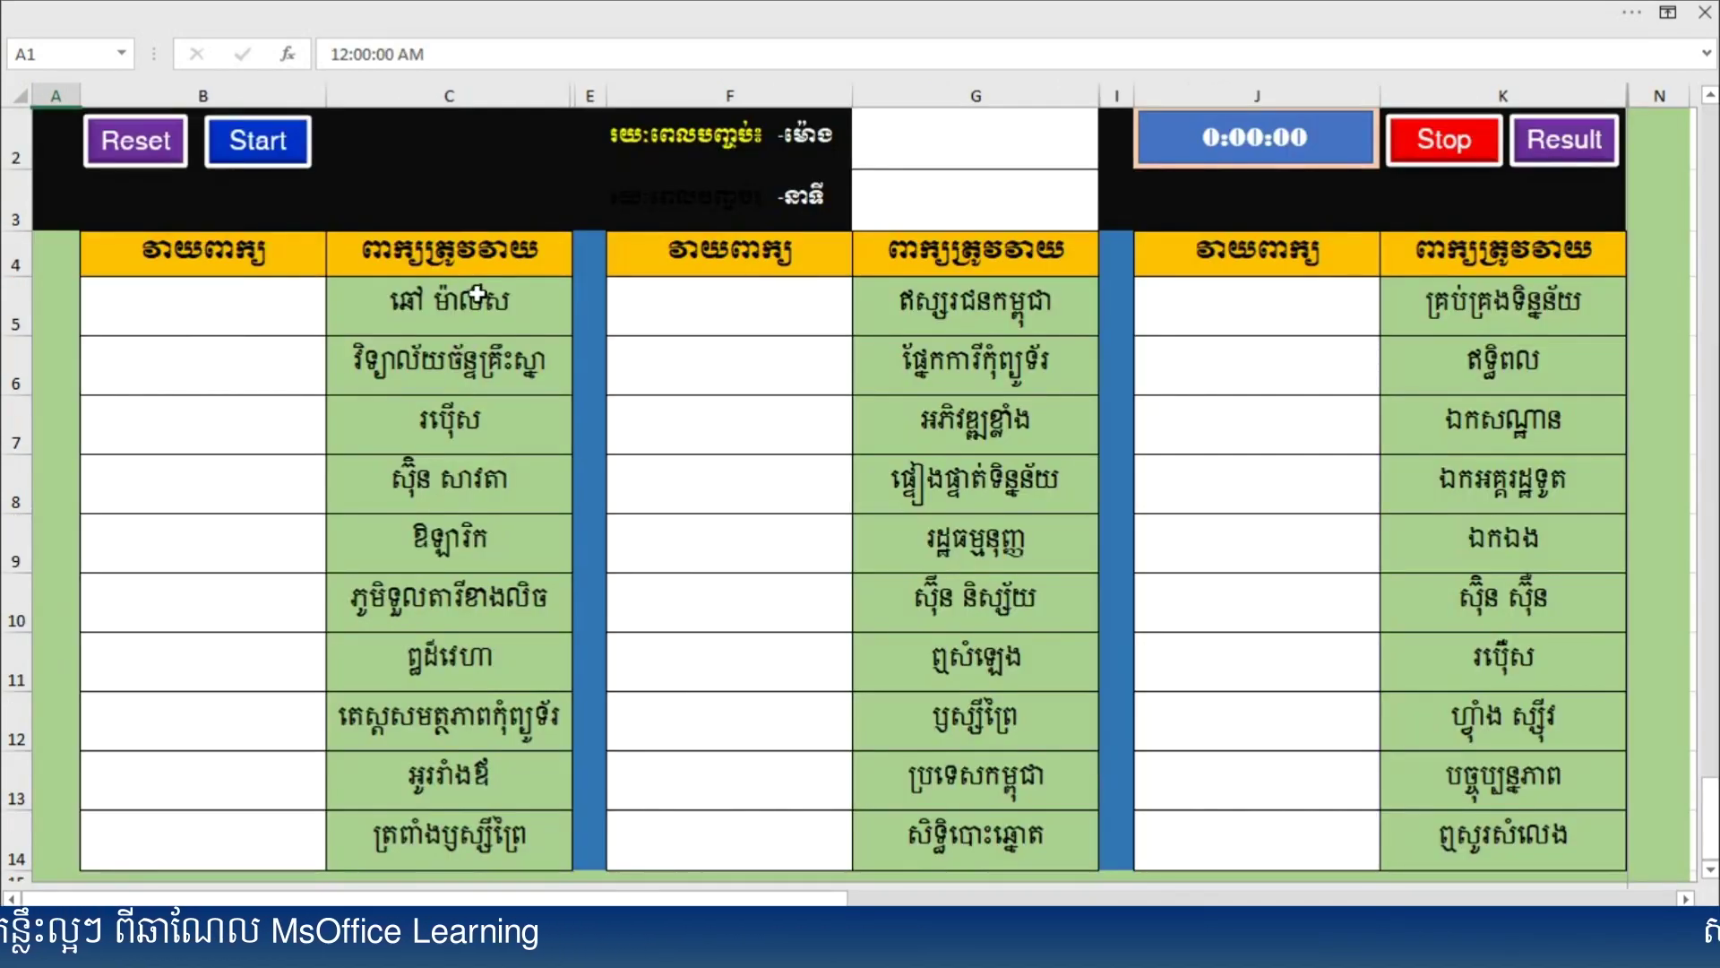
# Step: Highlight the practice words in columns C, G and K, then open the Result sheet
pyautogui.moveTo(468, 300); pyautogui.dragTo(475, 444)
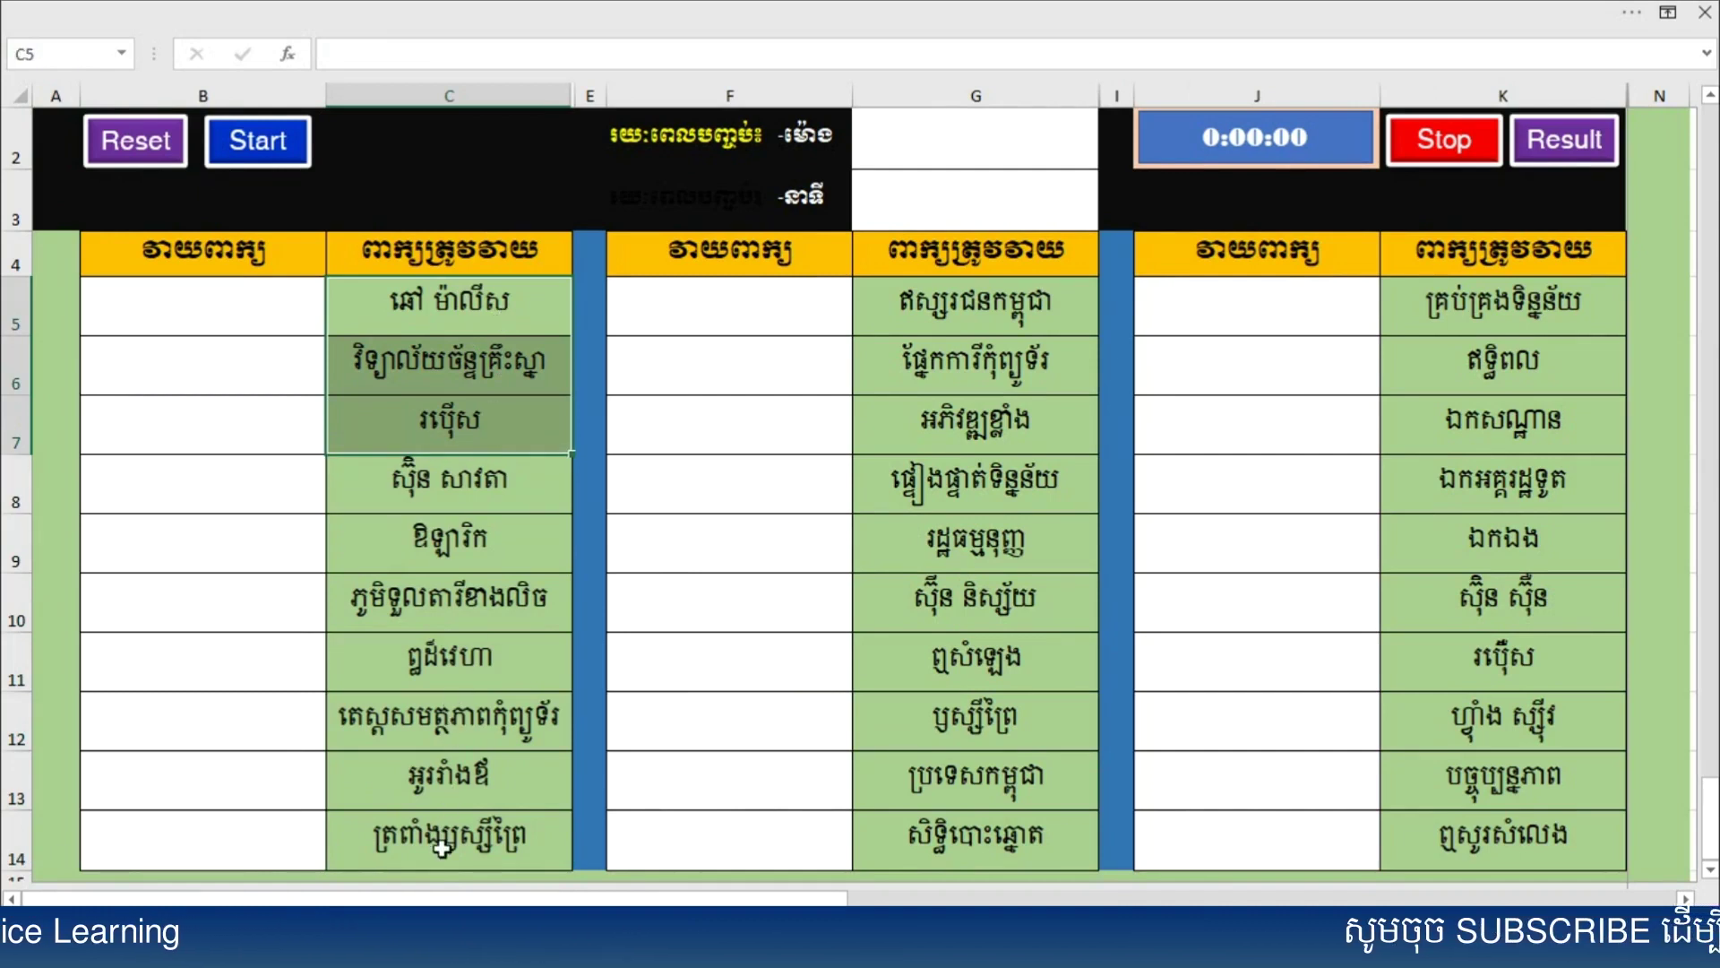
pyautogui.moveTo(457, 283); pyautogui.dragTo(431, 821)
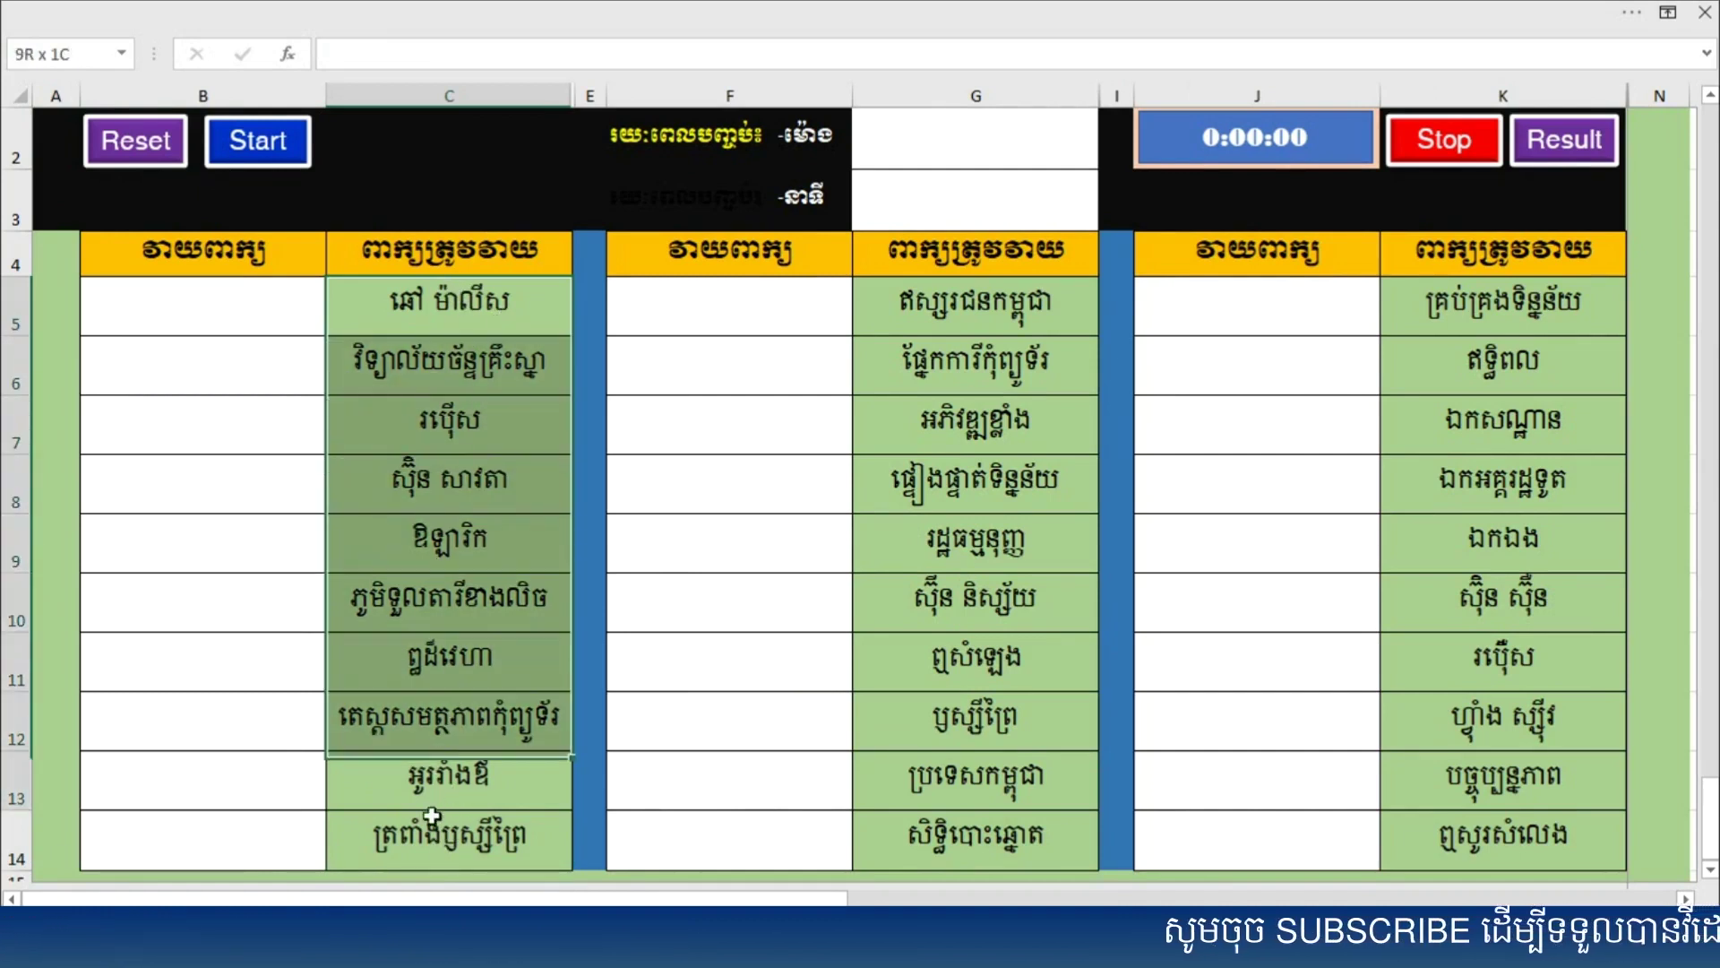
pyautogui.moveTo(1061, 283); pyautogui.dragTo(1017, 797)
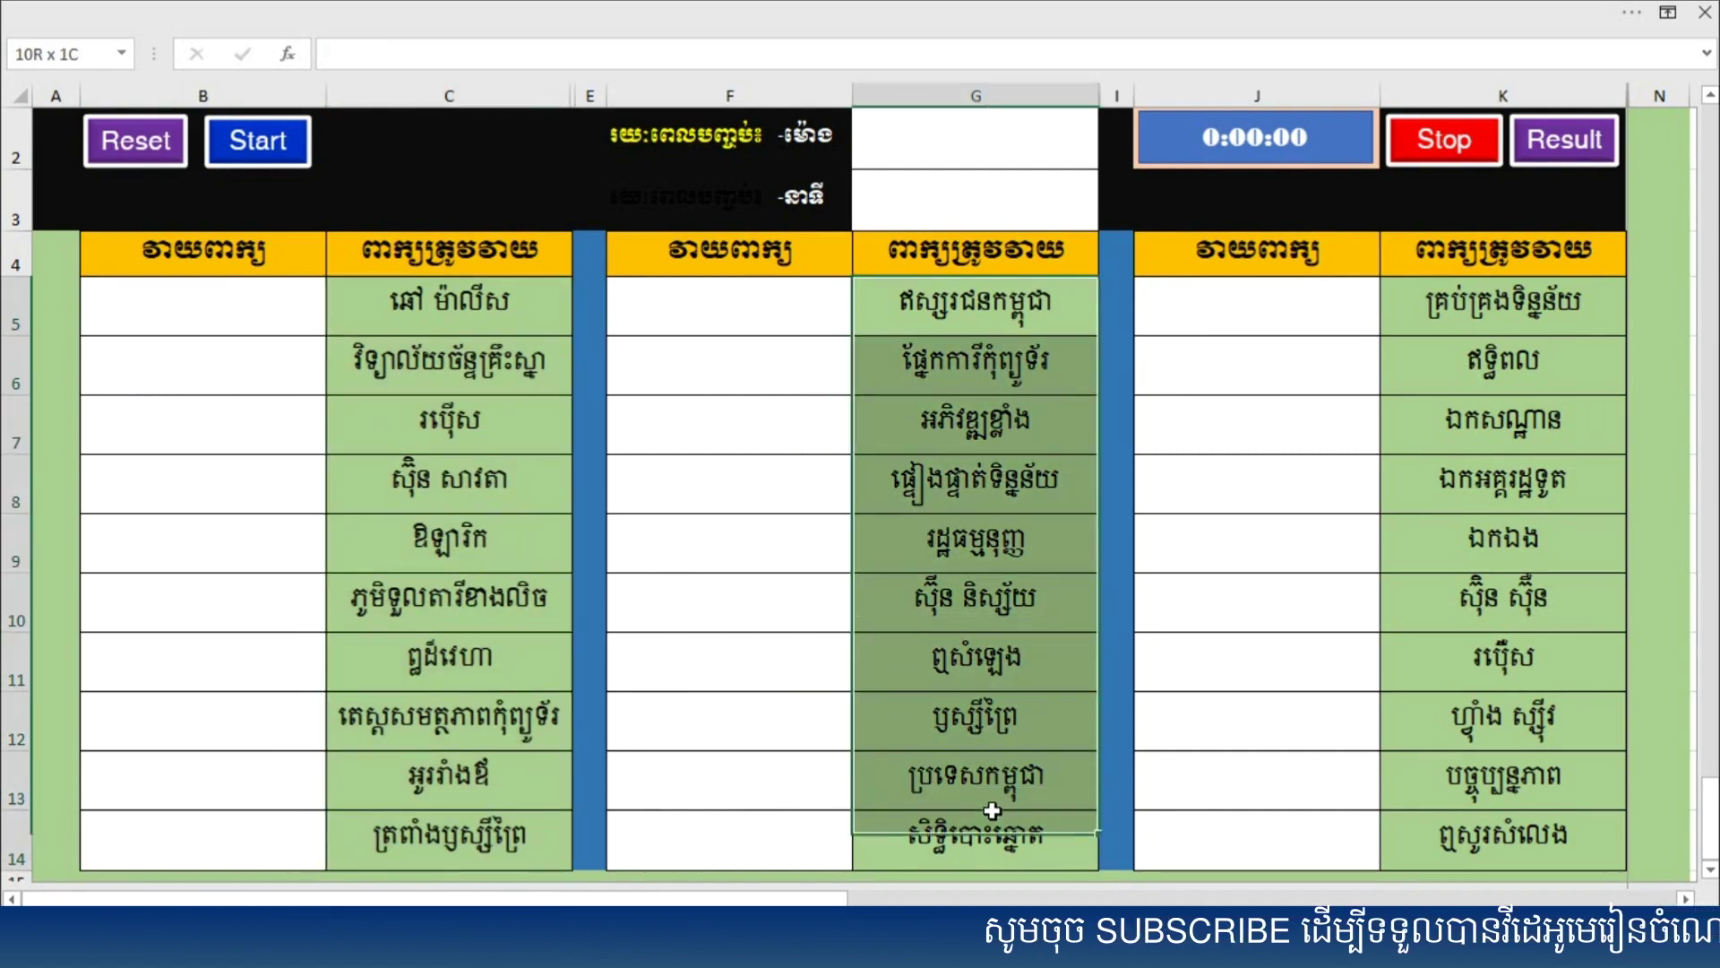
pyautogui.moveTo(1526, 326); pyautogui.dragTo(1514, 829)
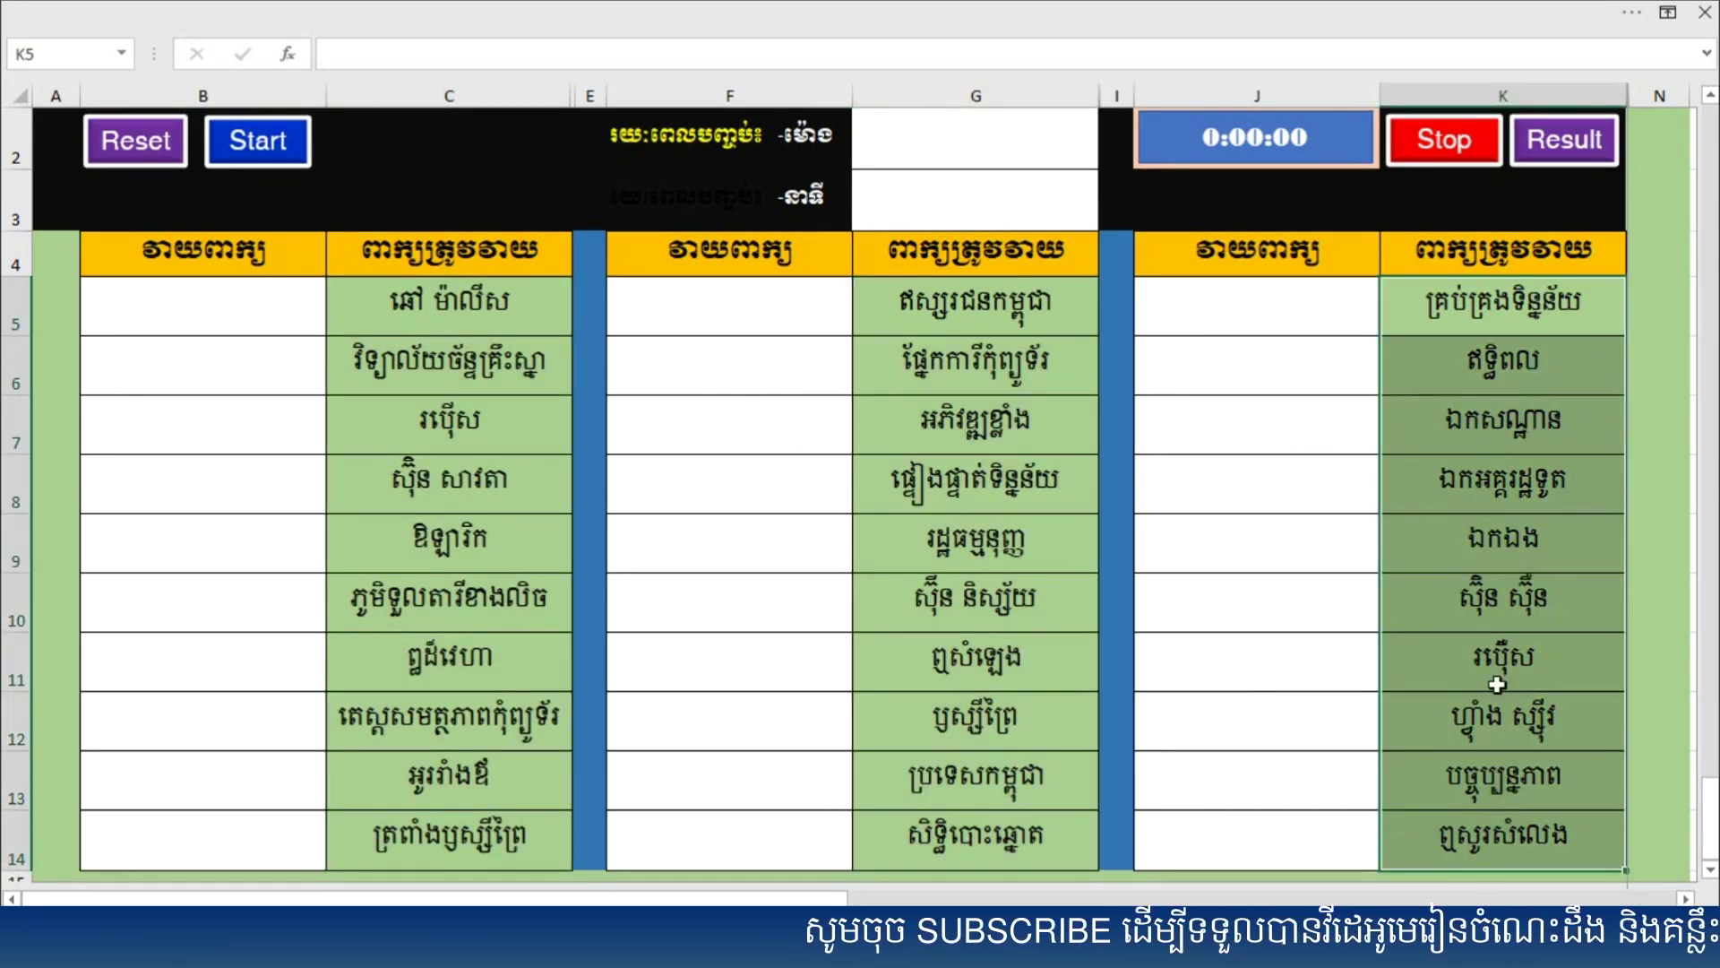
pyautogui.moveTo(935, 348); pyautogui.dragTo(858, 663)
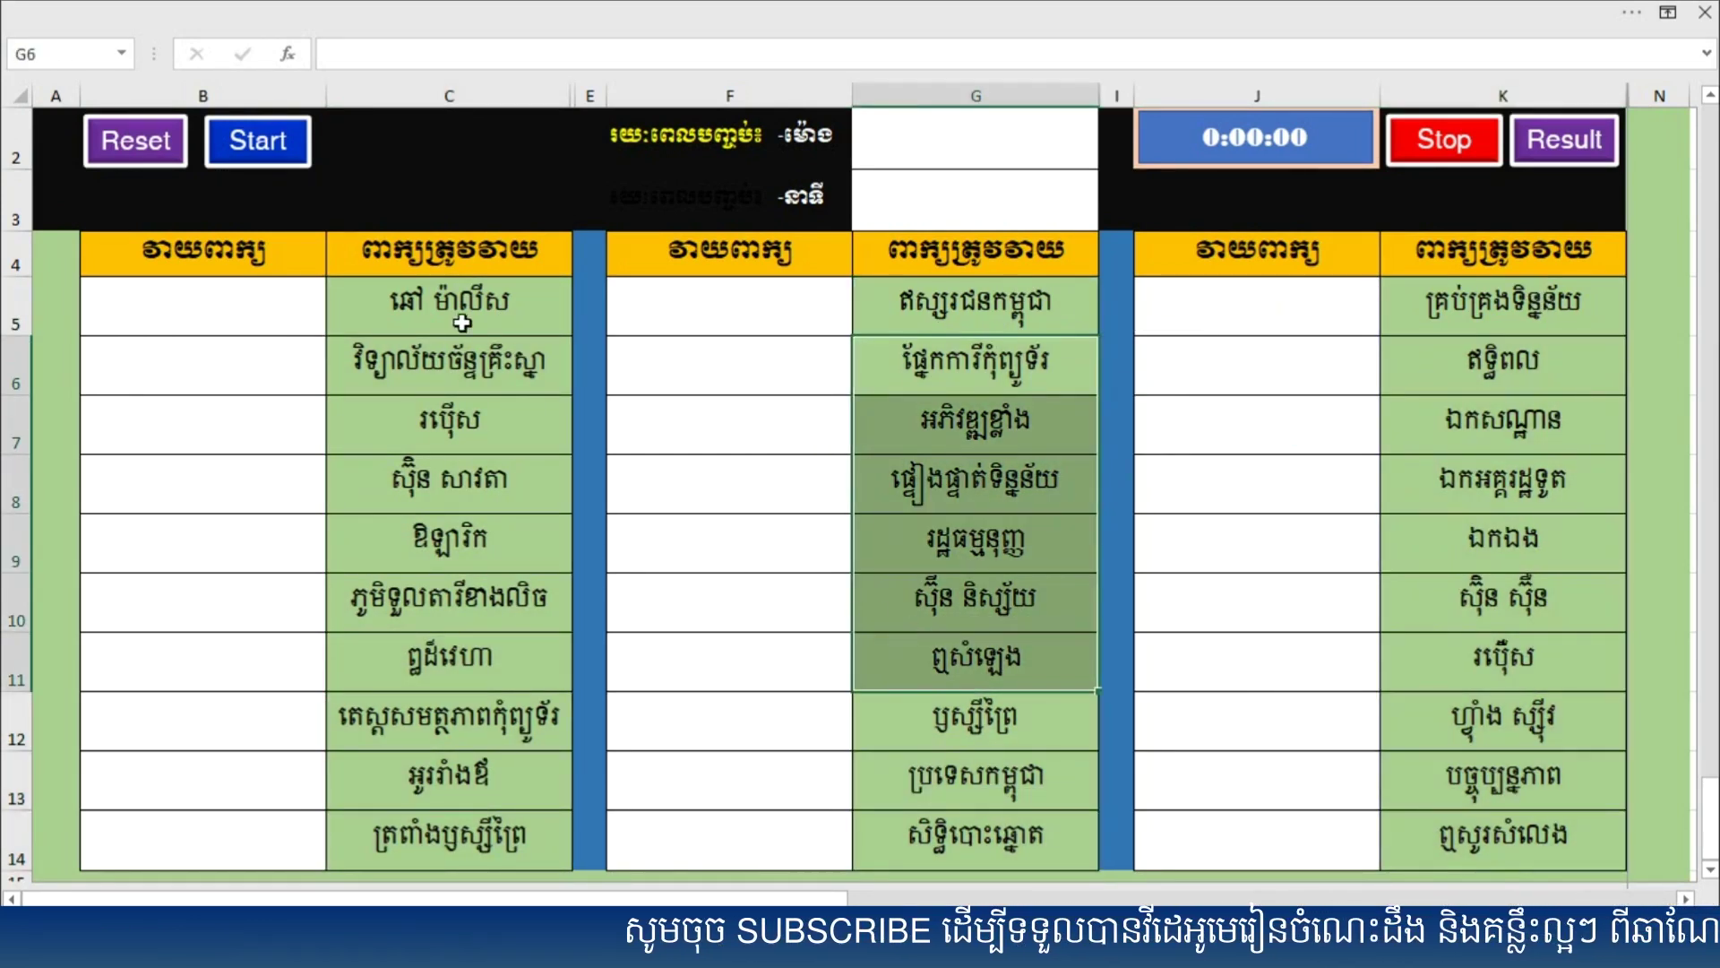
pyautogui.moveTo(462, 335); pyautogui.dragTo(441, 658)
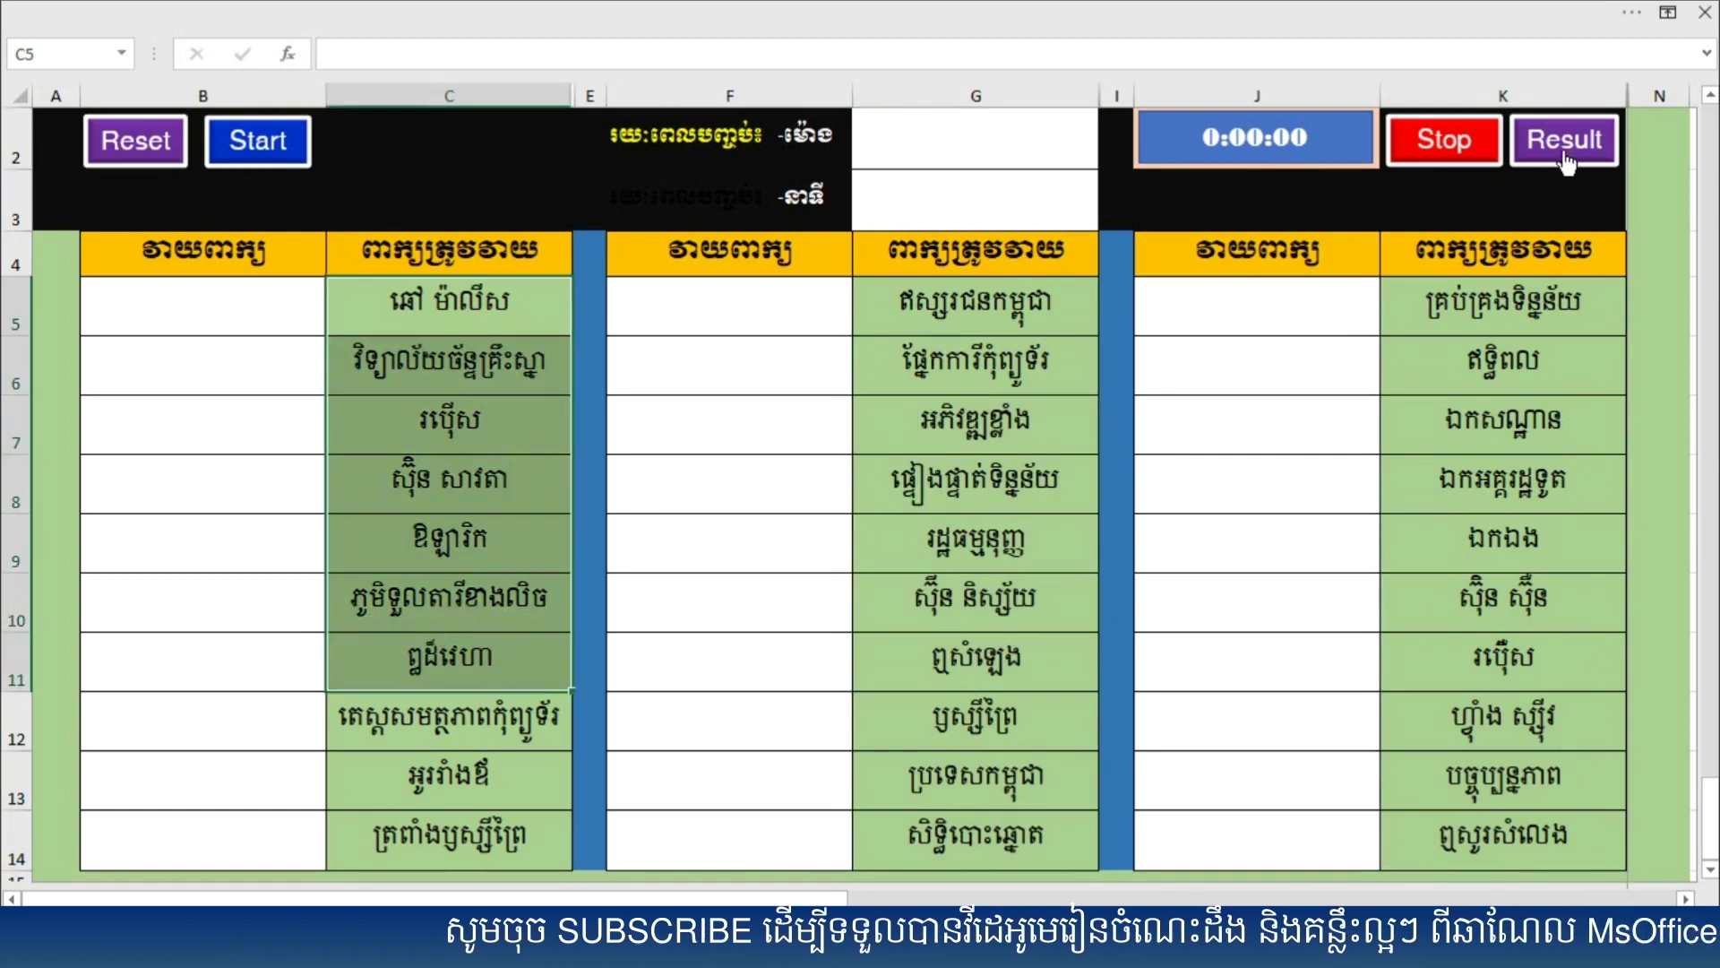
pyautogui.click(1565, 143)
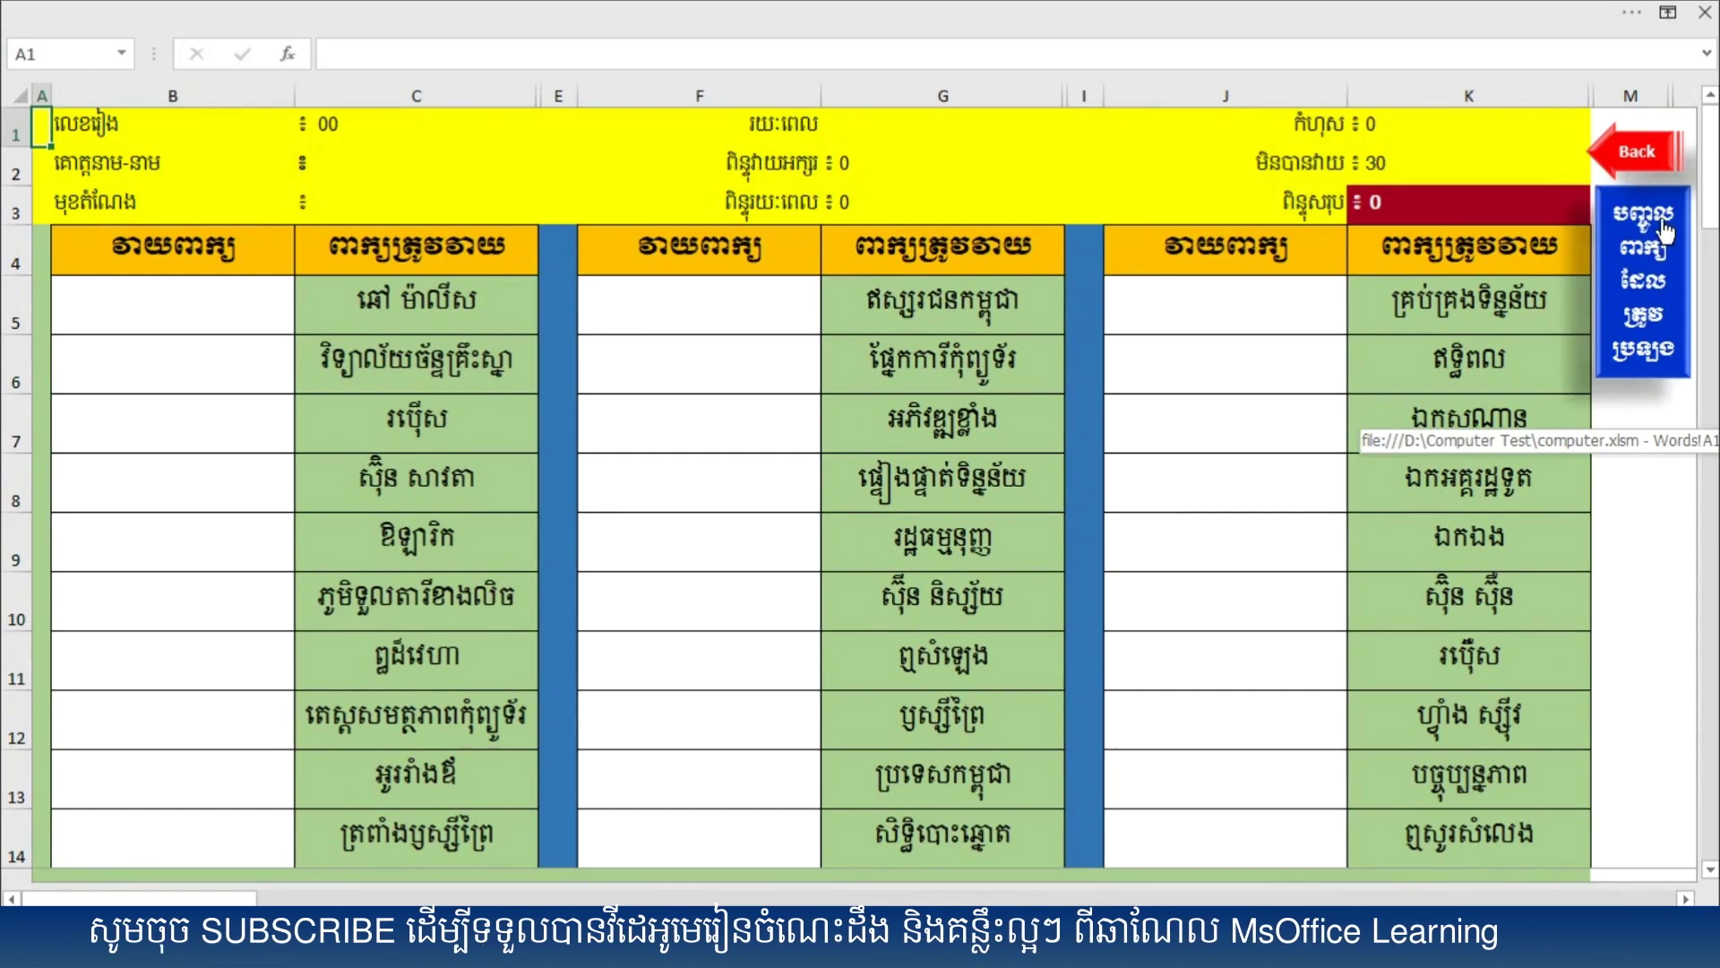
# Step: On the word-entry sheet, overwrite cell B5 with សាលារៀនខ្ញុំ and go Back to the start form
pyautogui.click(1653, 341)
pyautogui.click(538, 309)
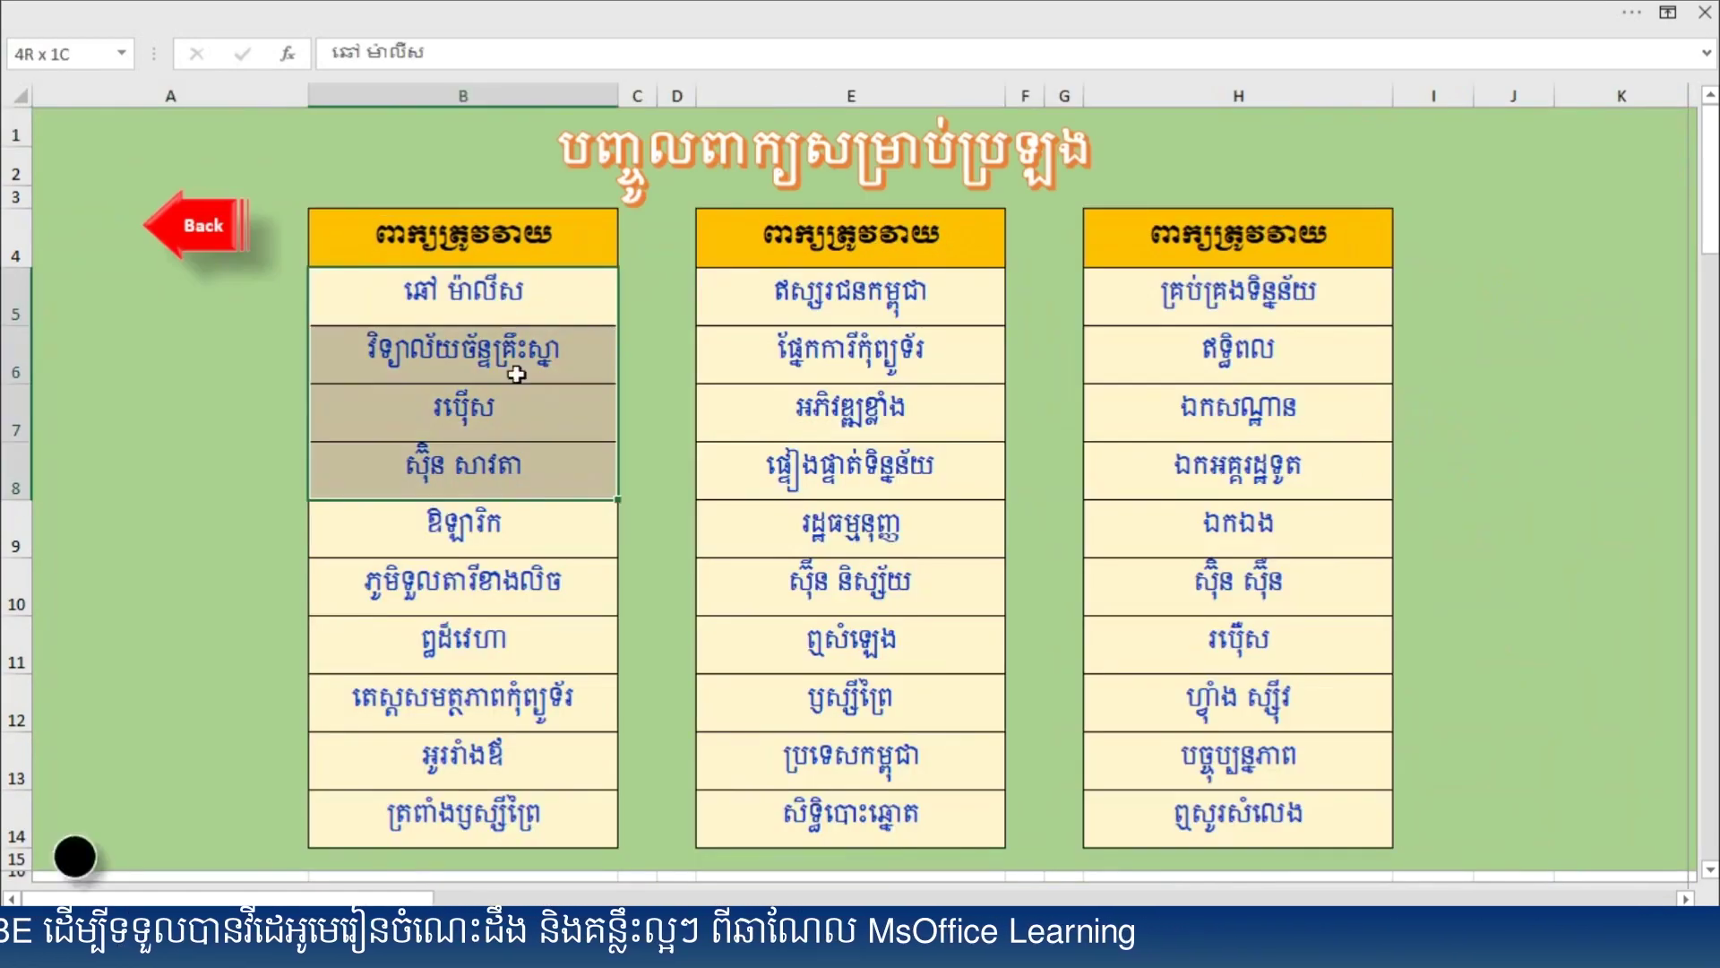
pyautogui.moveTo(514, 416); pyautogui.dragTo(484, 757)
pyautogui.click(472, 304)
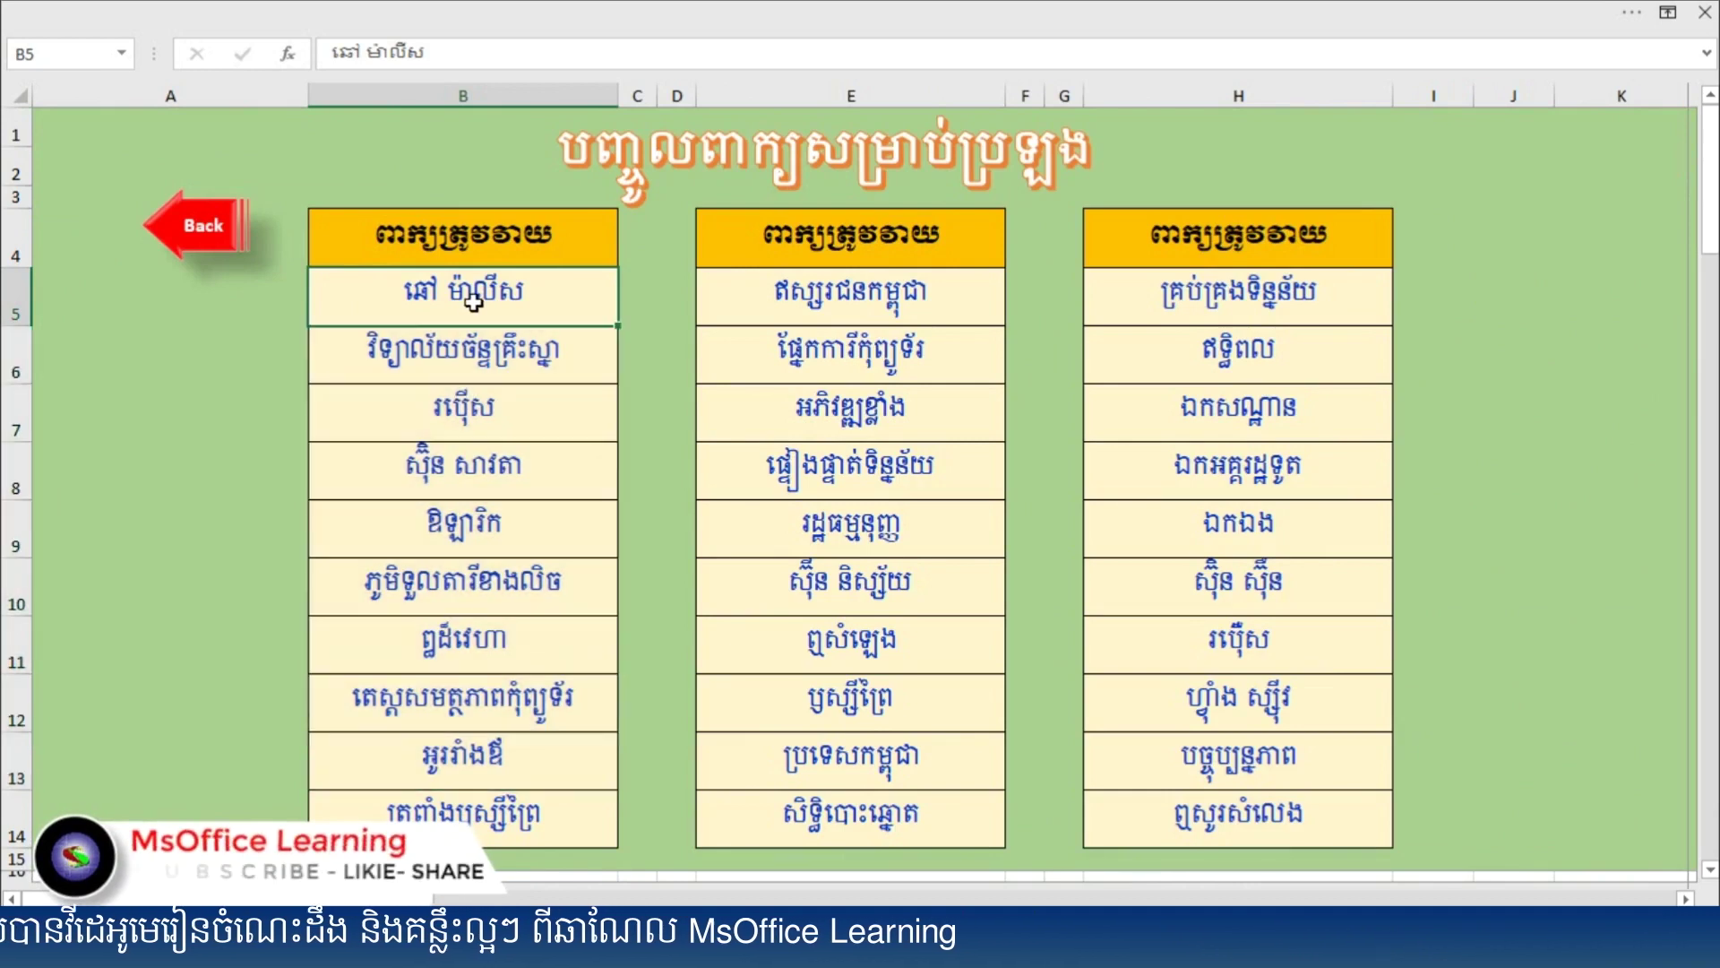
pyautogui.press('Delete')
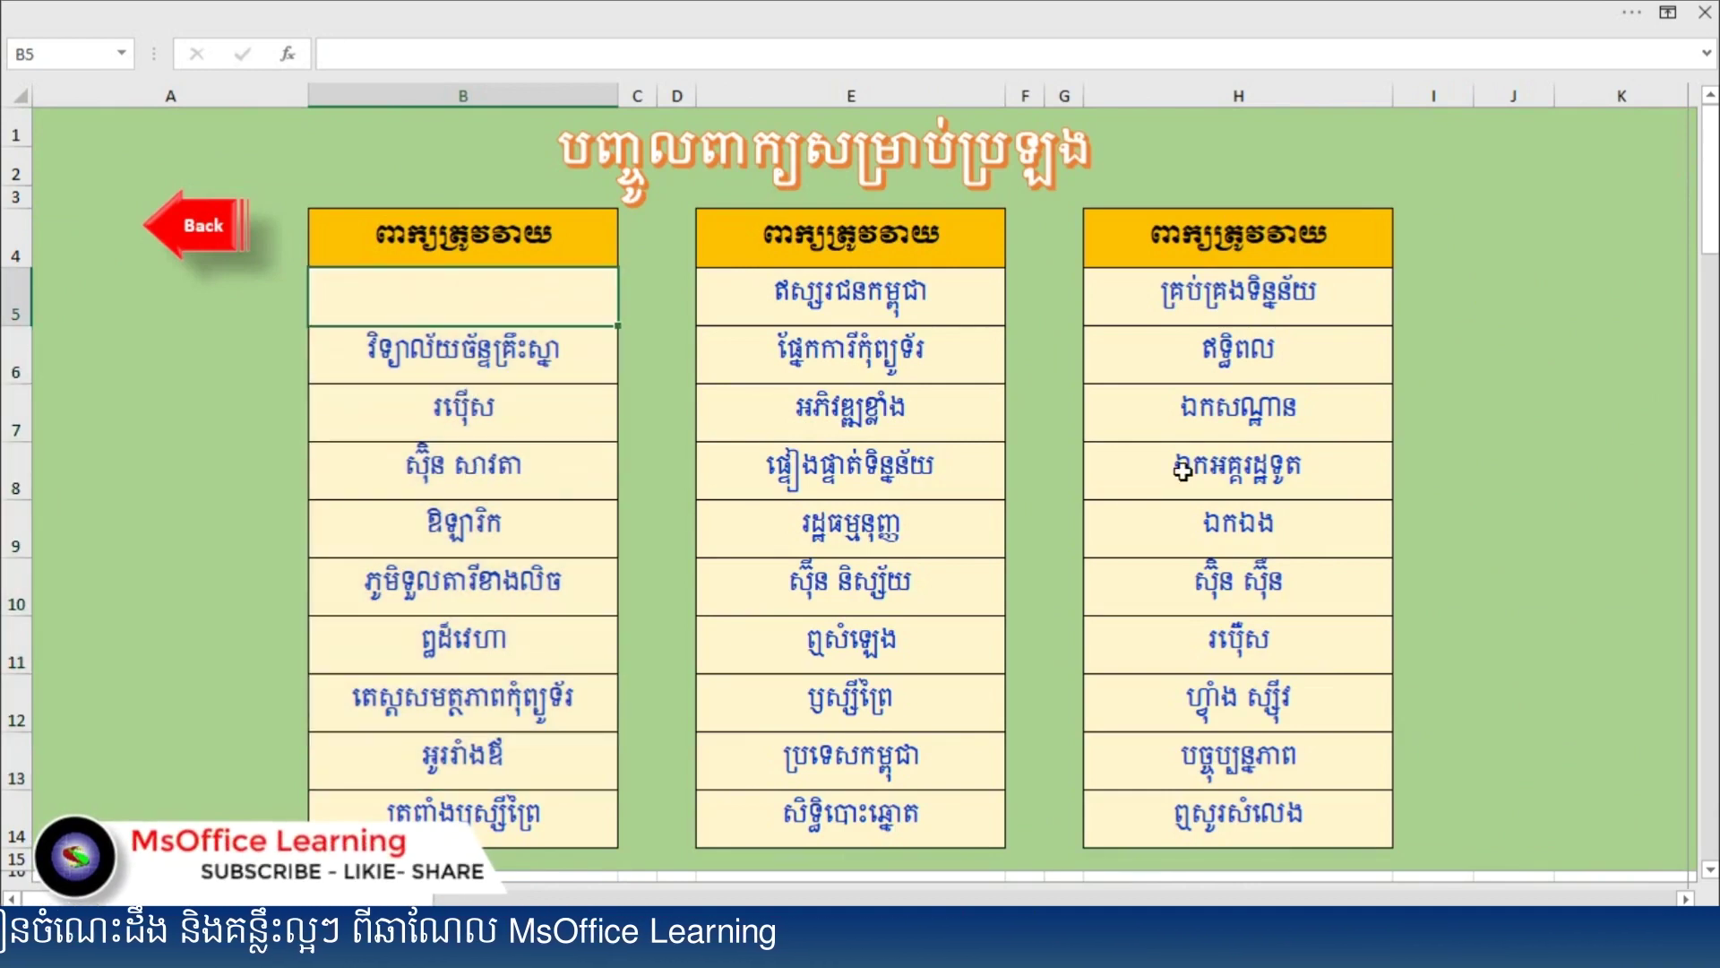
pyautogui.write('សាវ')
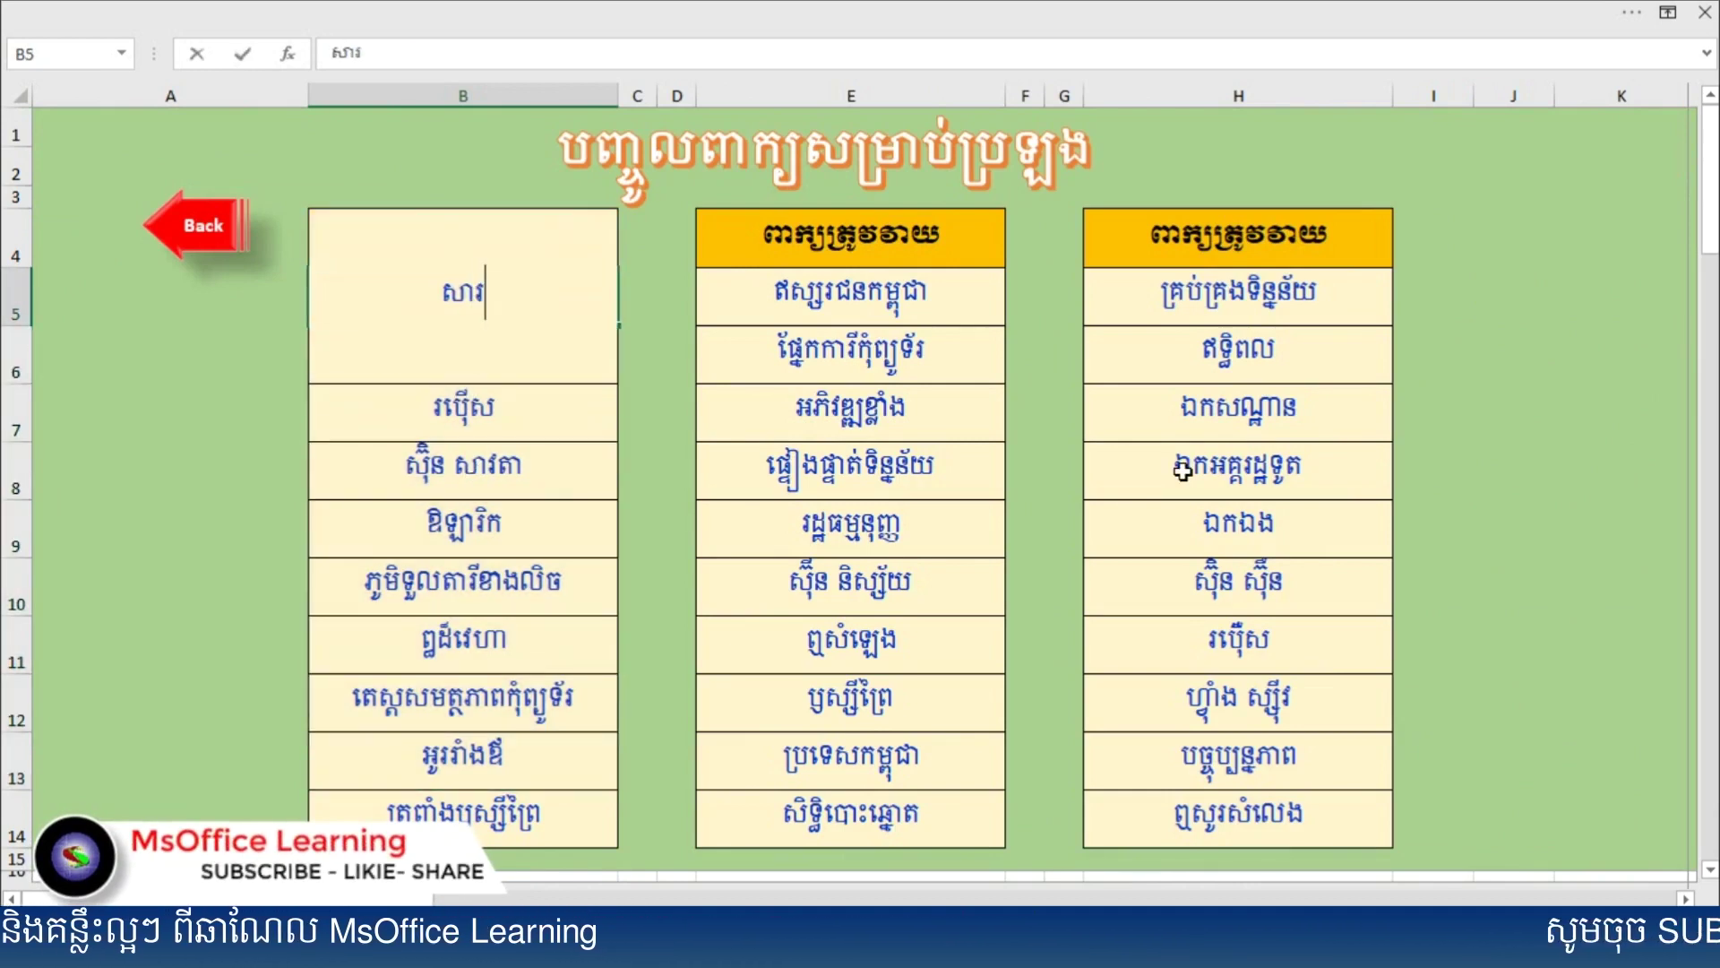
pyautogui.press('BackSpace')
pyautogui.write('លារៀនខ្ញ')
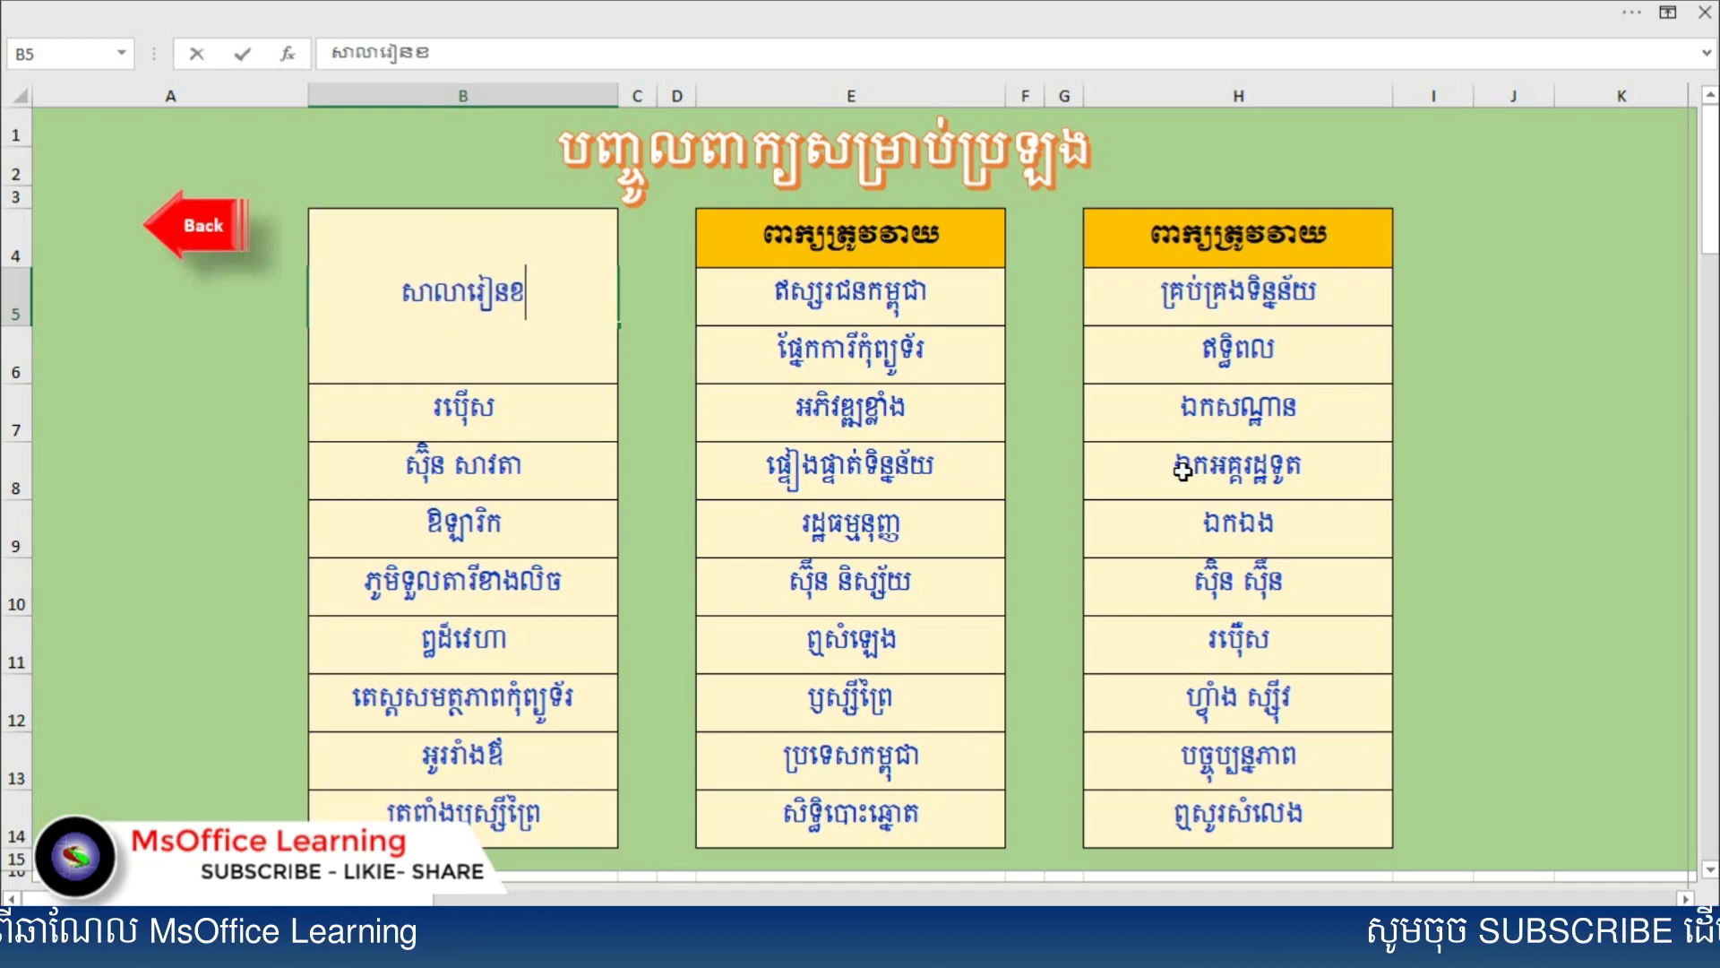
pyautogui.write('ុំ')
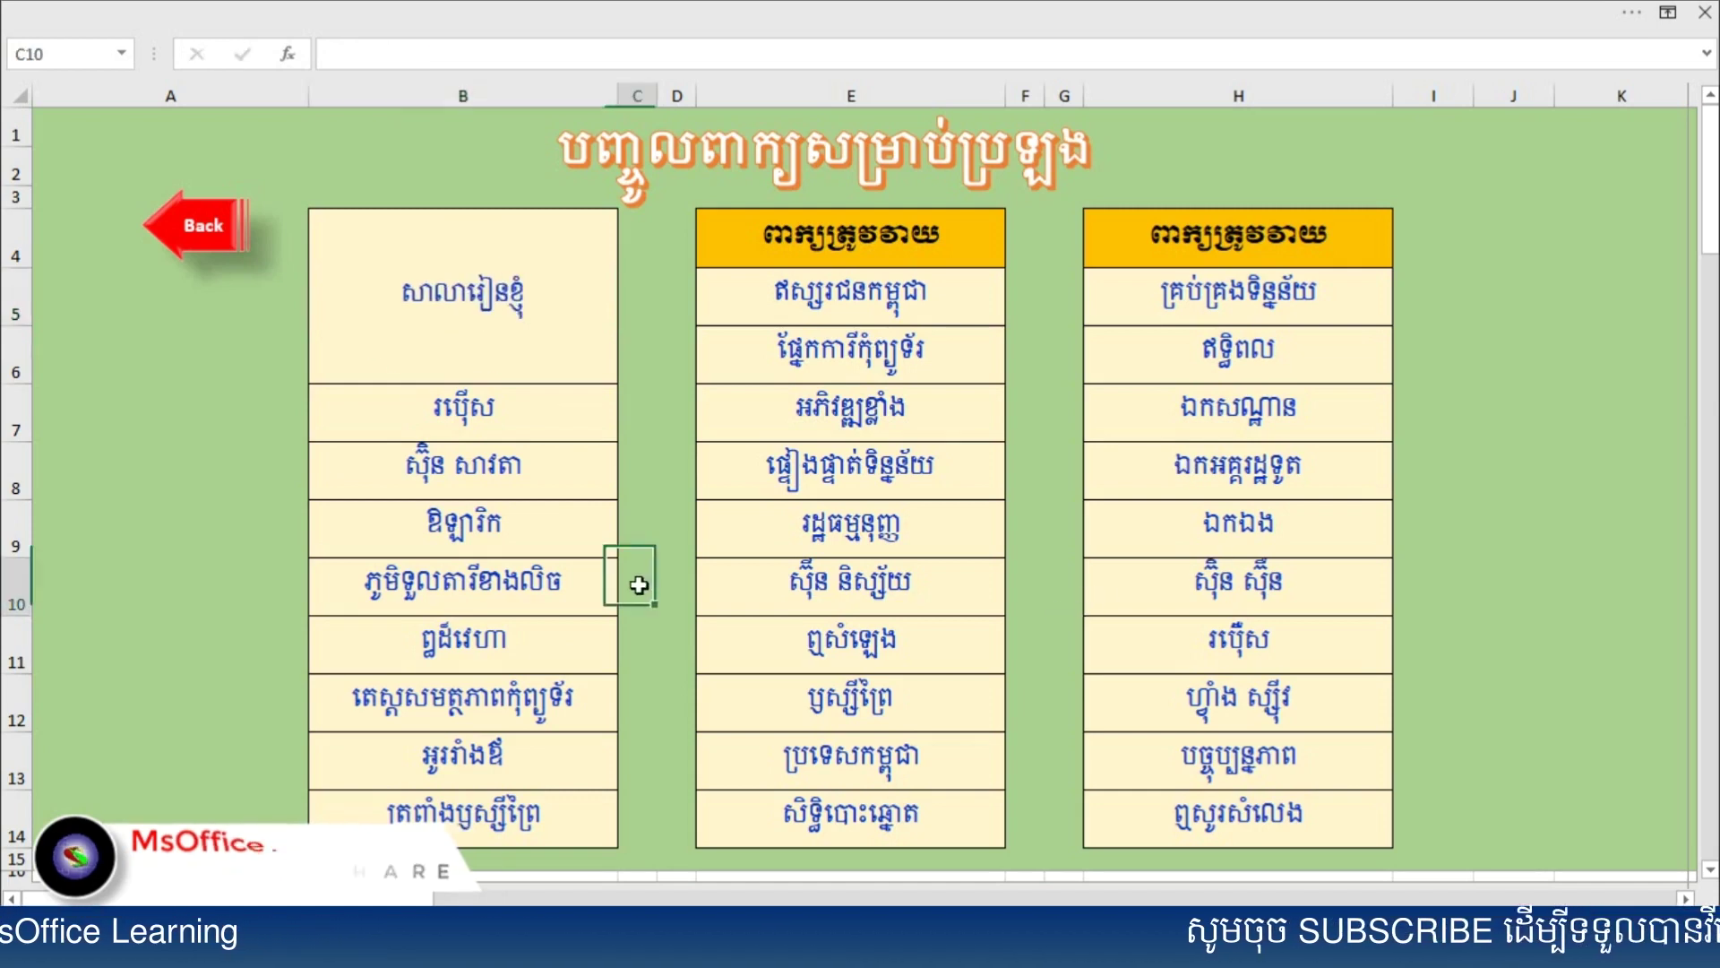
pyautogui.click(641, 587)
pyautogui.click(201, 224)
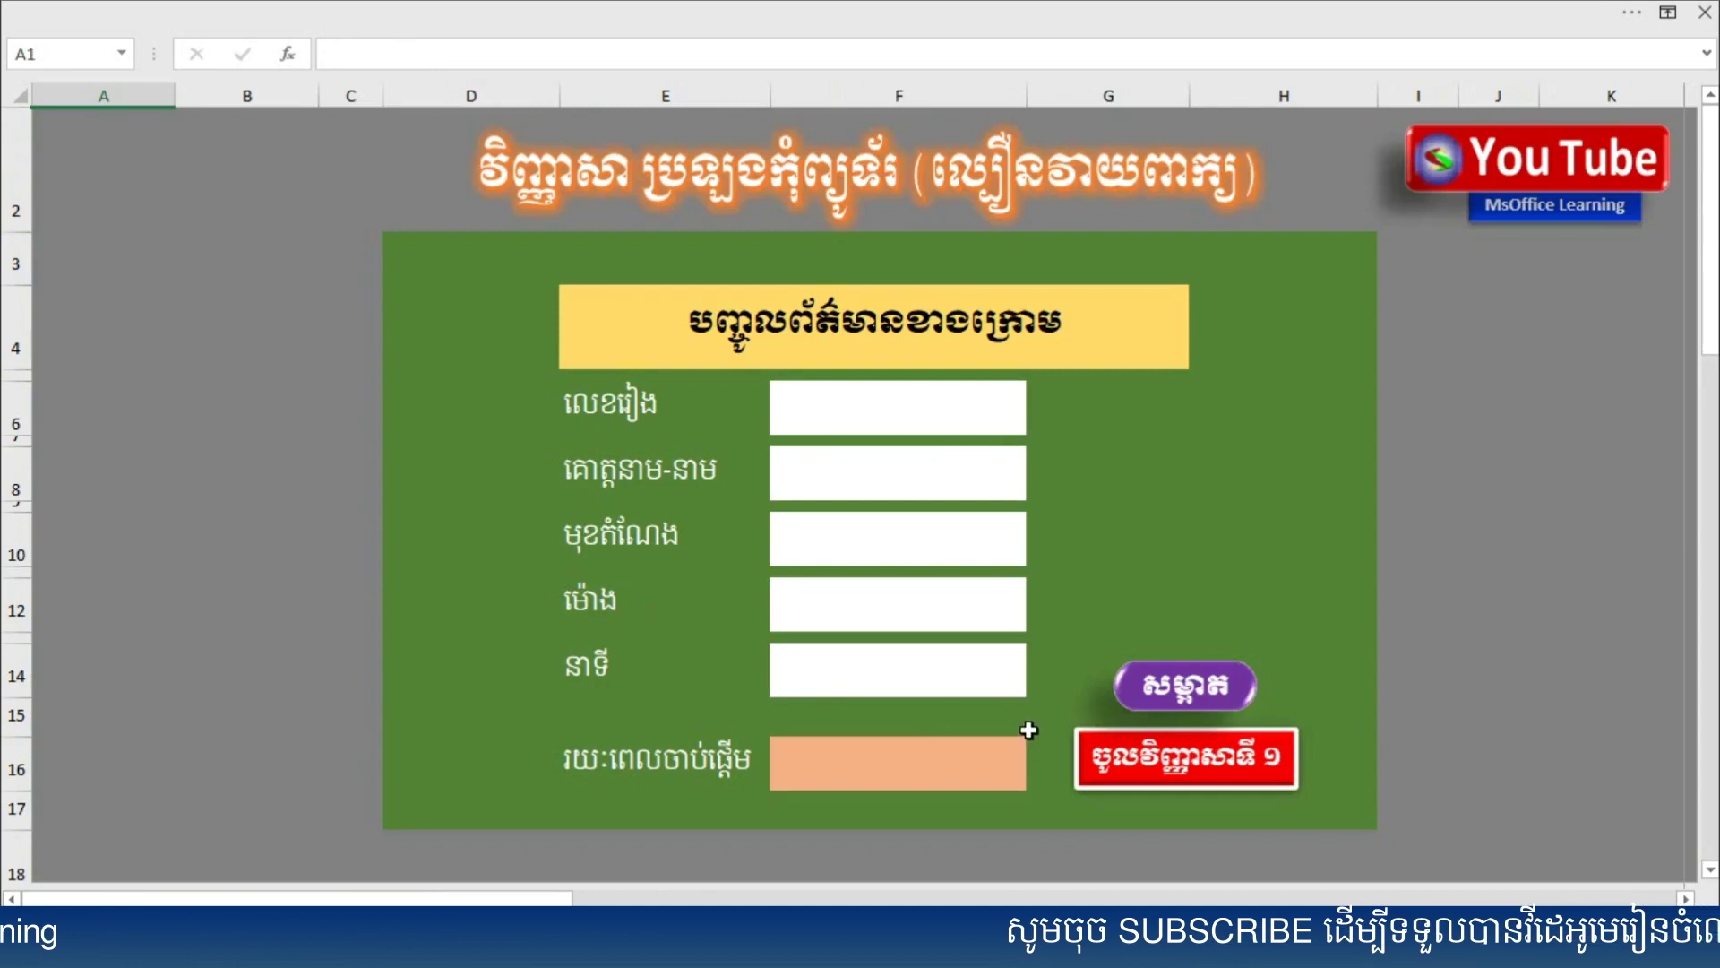
# Step: Check the word in C5 on the typing-test sheet, view the results summary, then return to the start form
pyautogui.click(1110, 777)
pyautogui.click(492, 315)
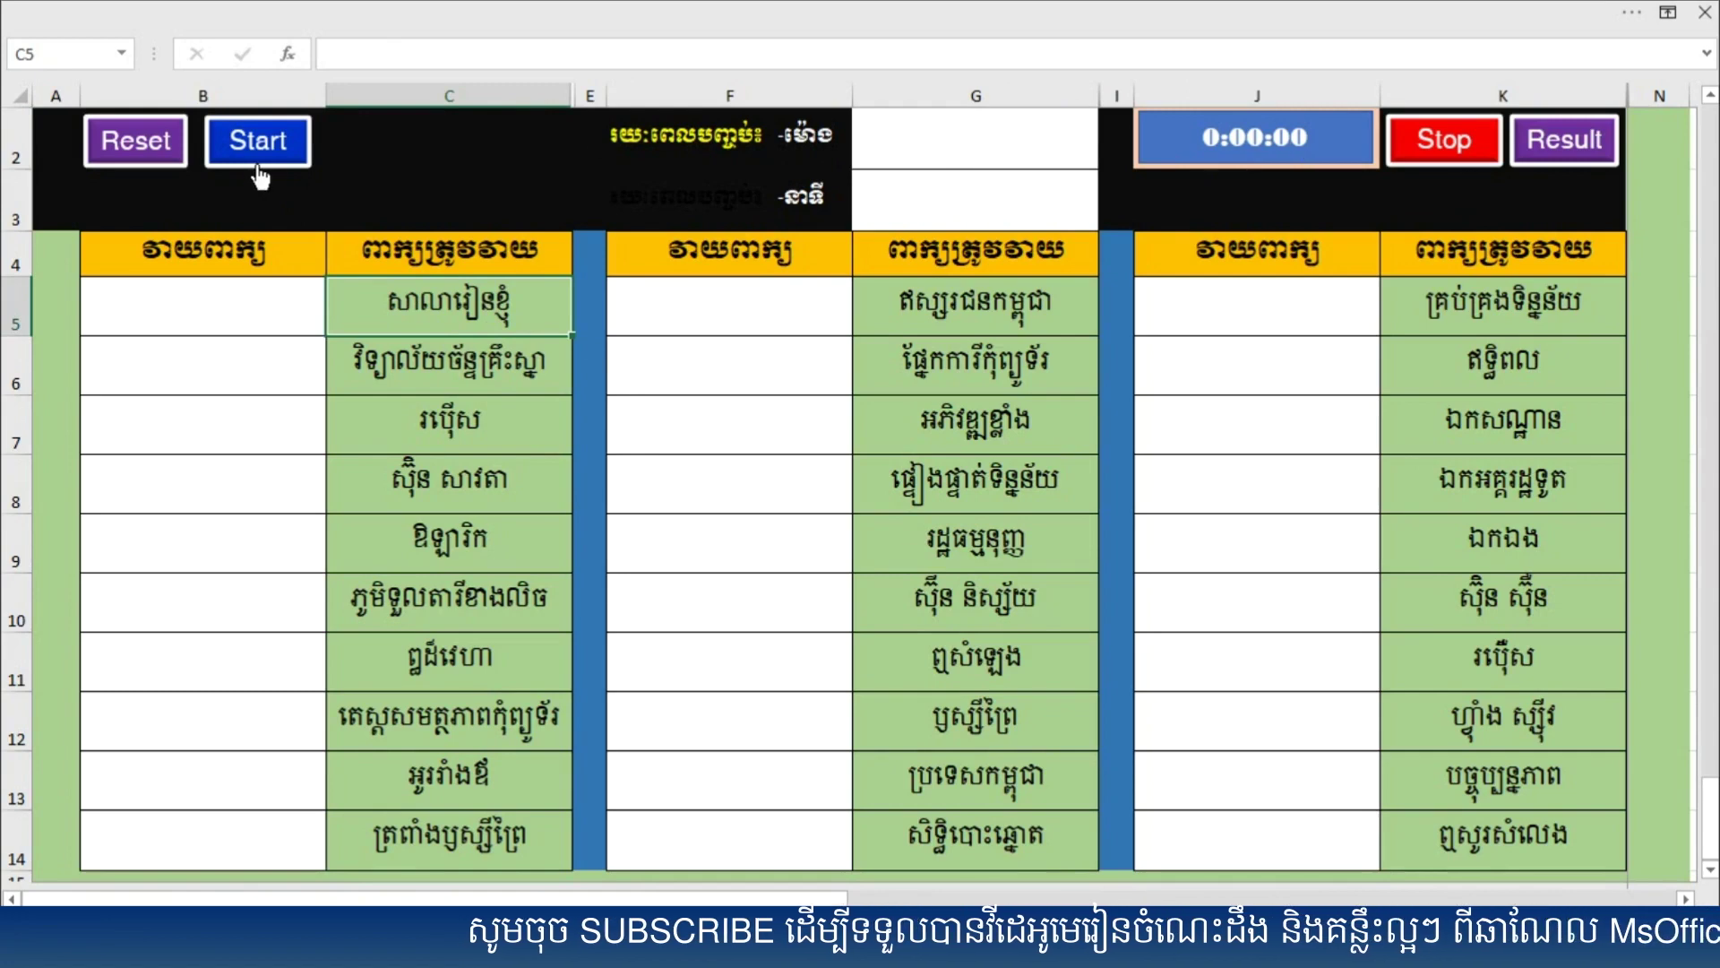
pyautogui.click(1566, 157)
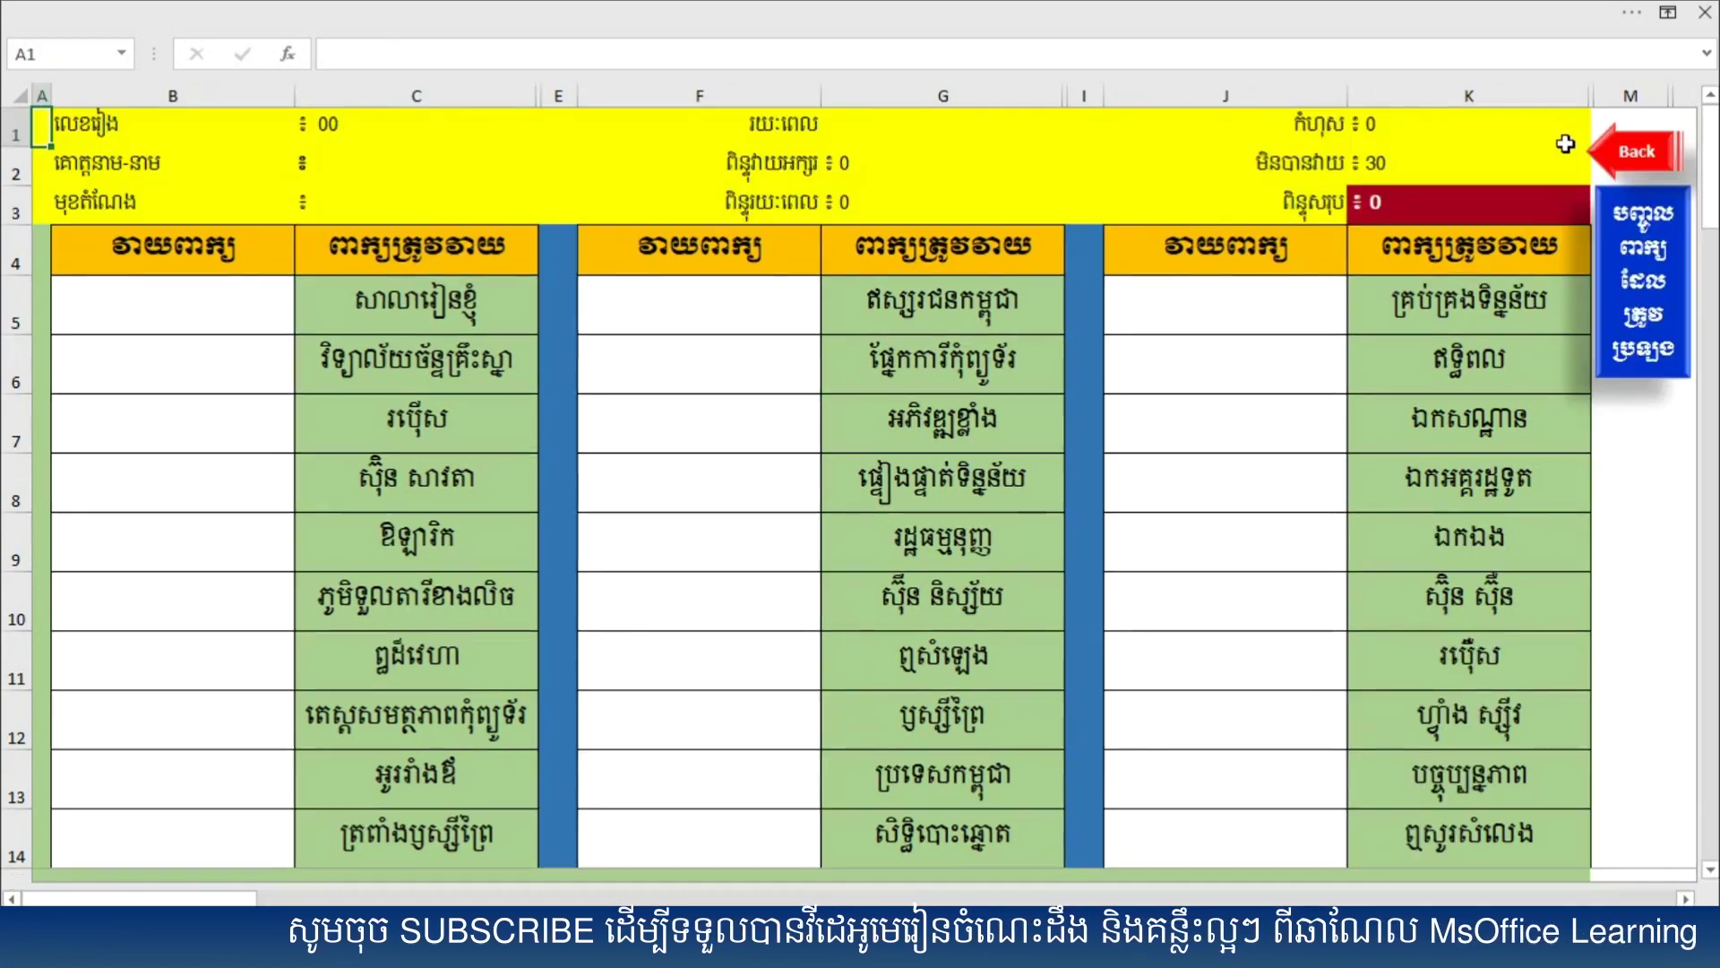
pyautogui.click(1610, 159)
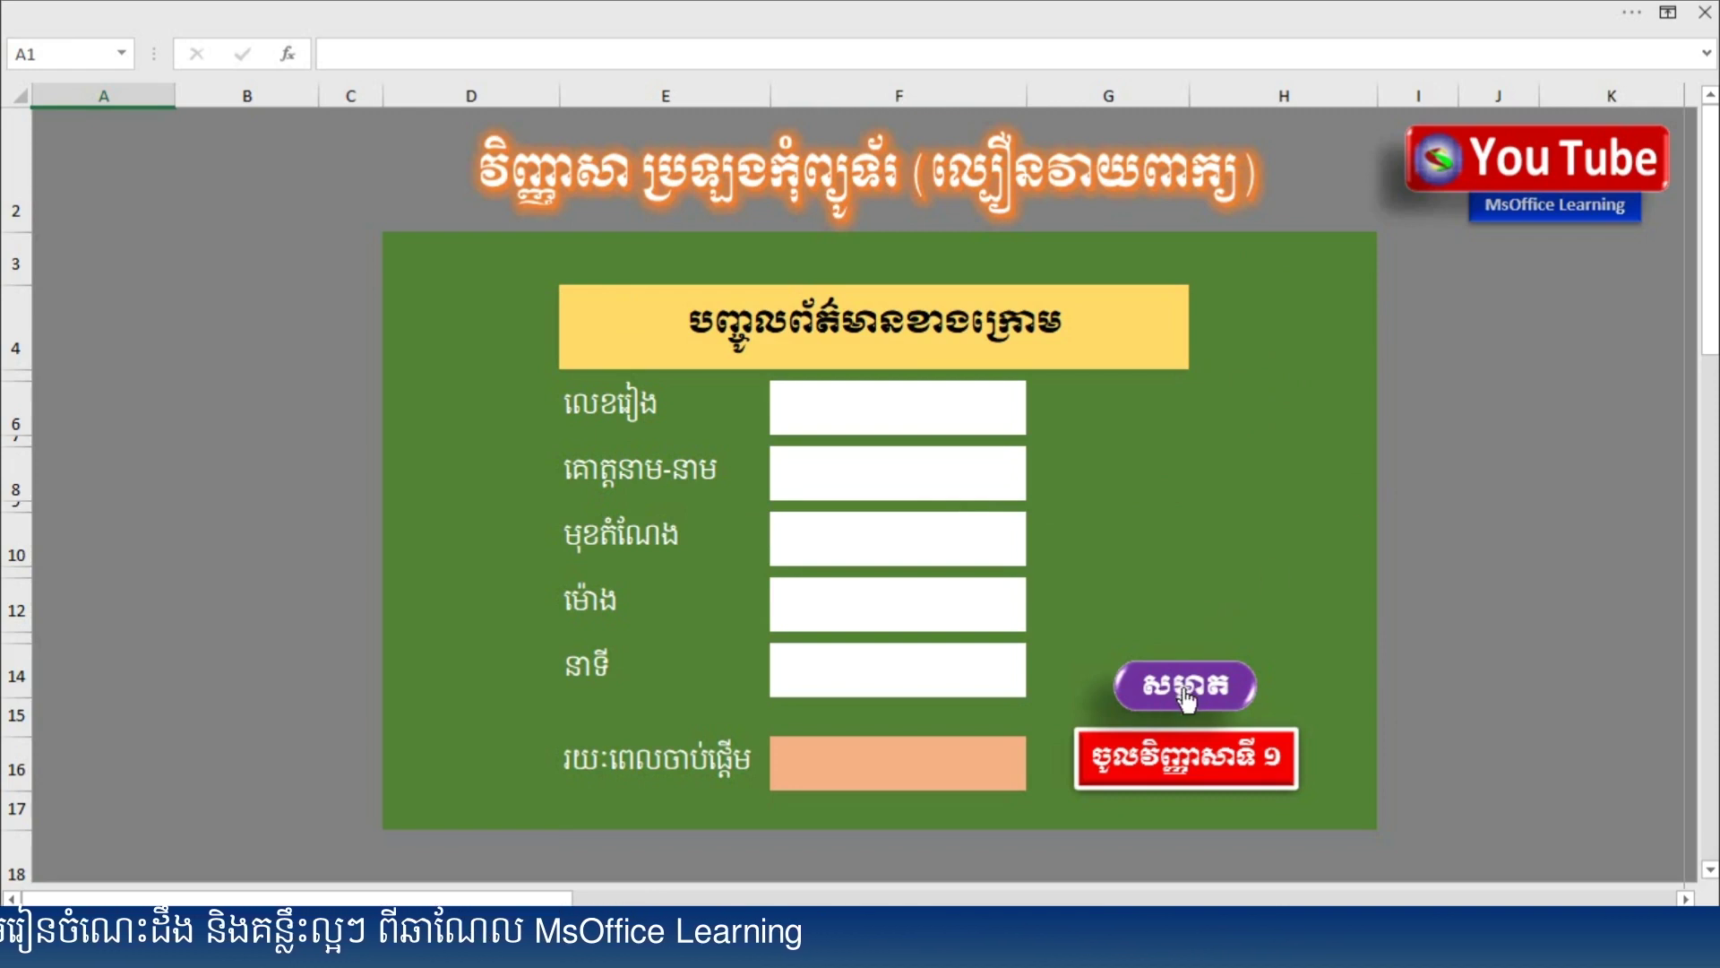
# Step: Enter number 012 and the test-taker's name on the start form
pyautogui.click(888, 413)
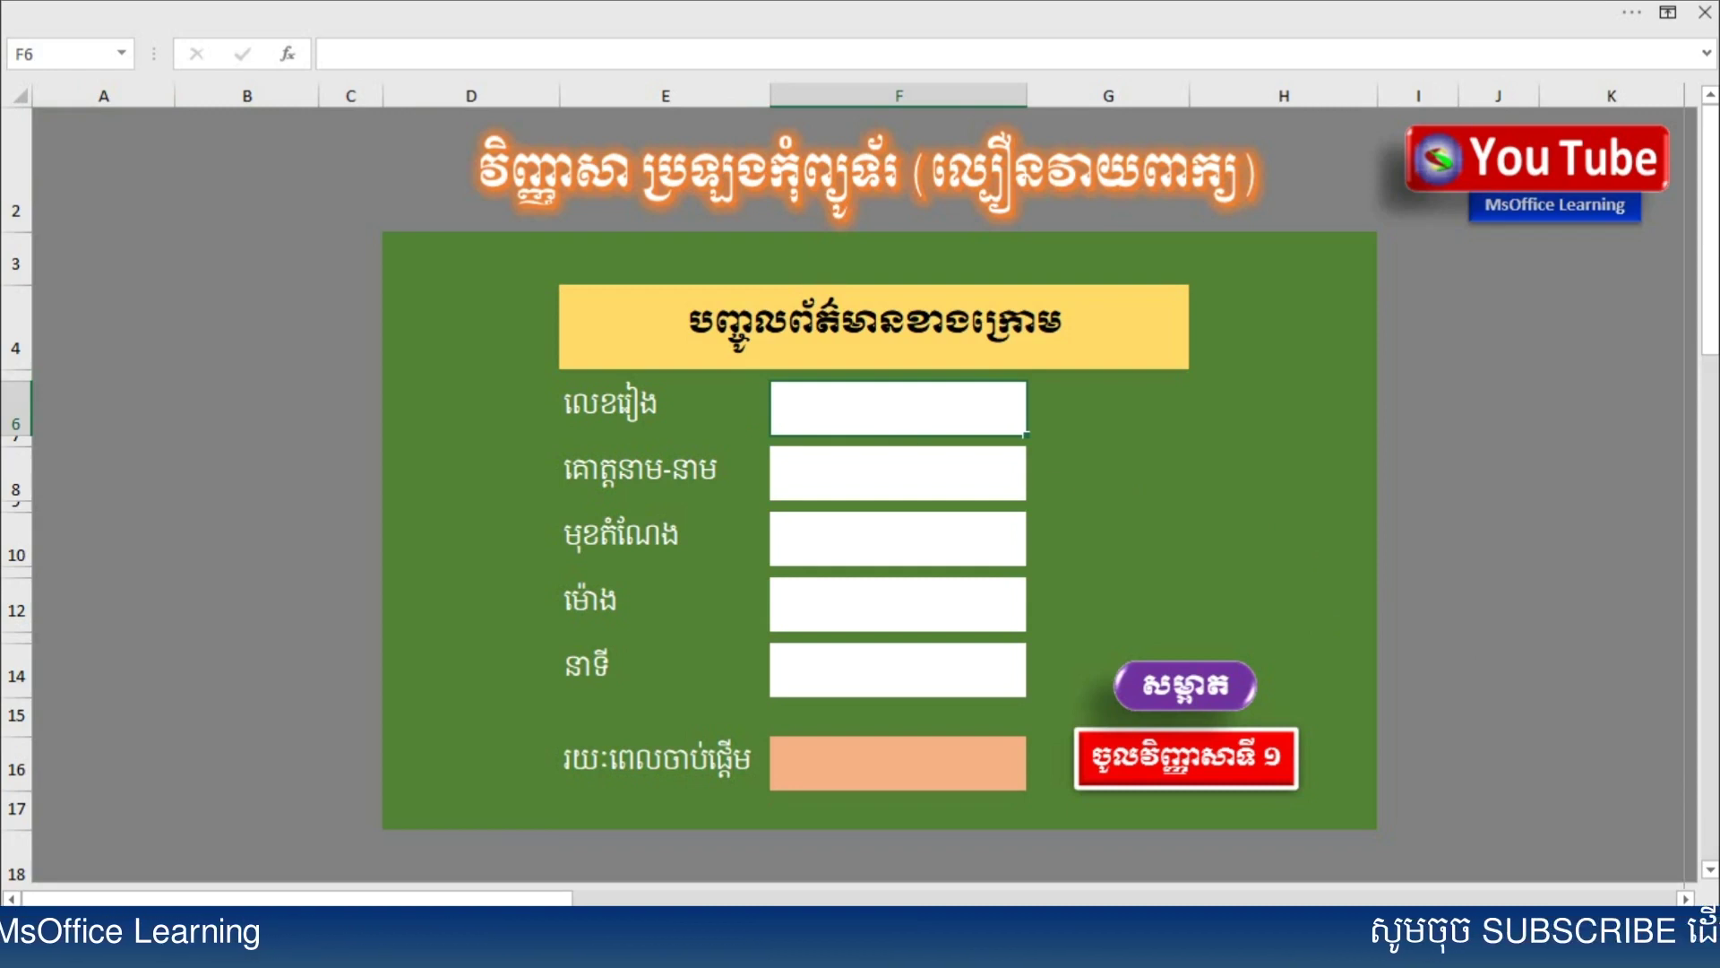
pyautogui.write('១')
pyautogui.press('Return')
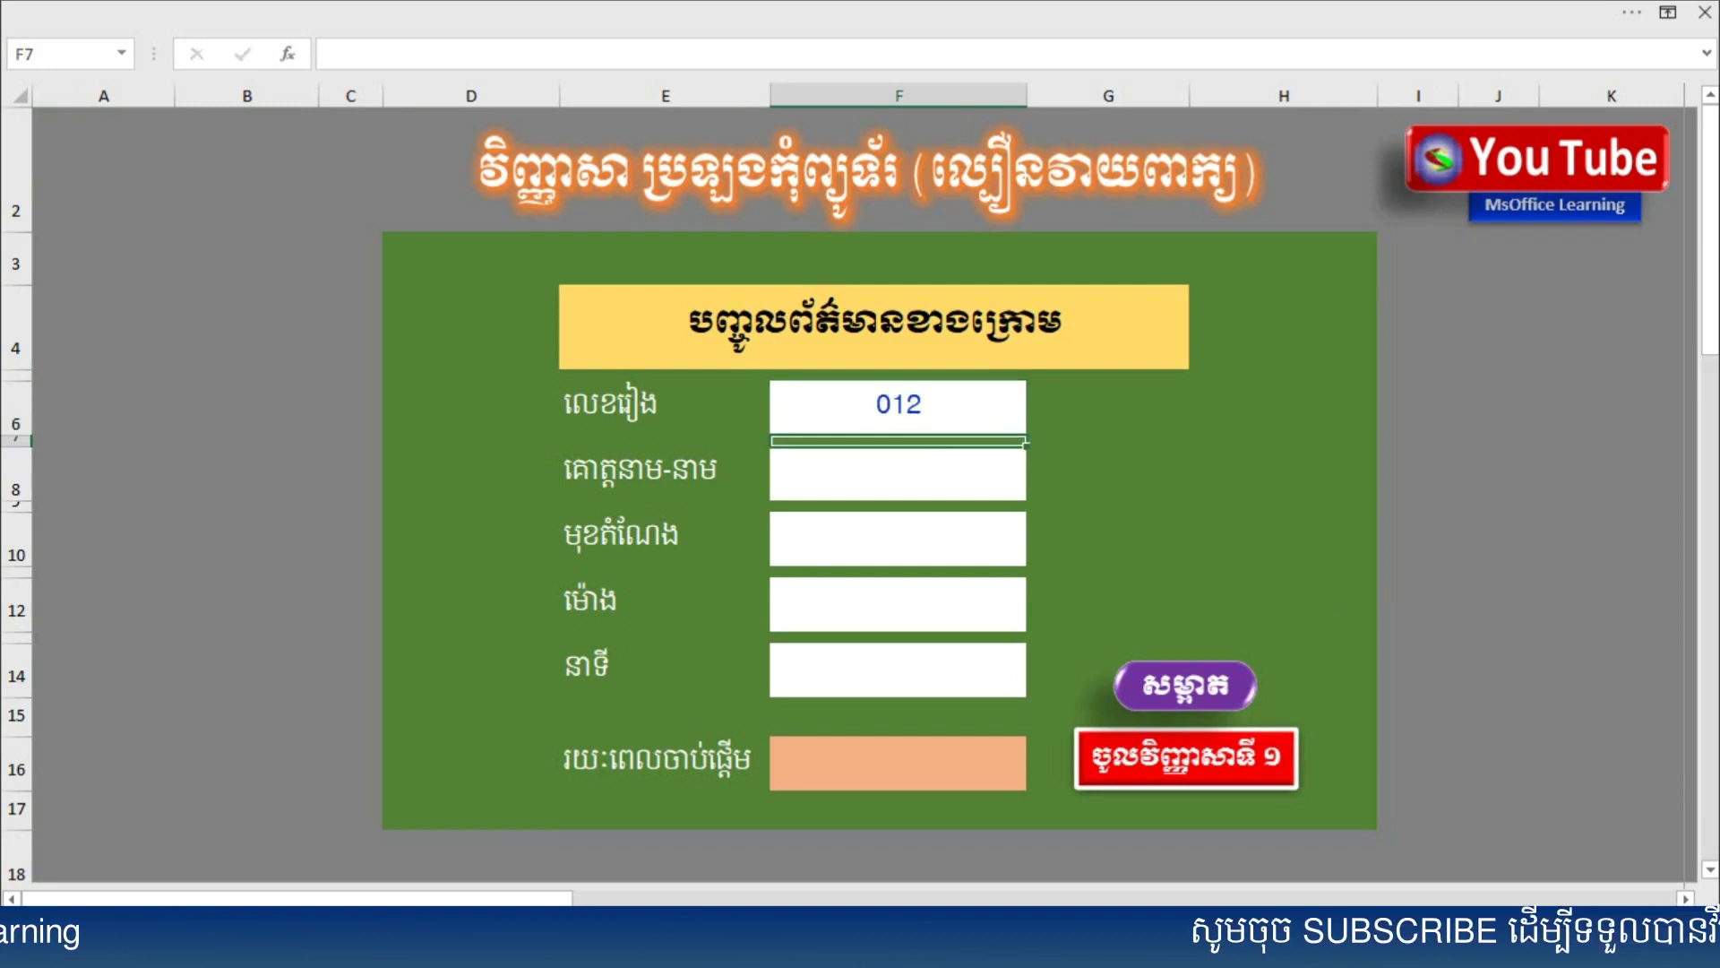
pyautogui.press('Return')
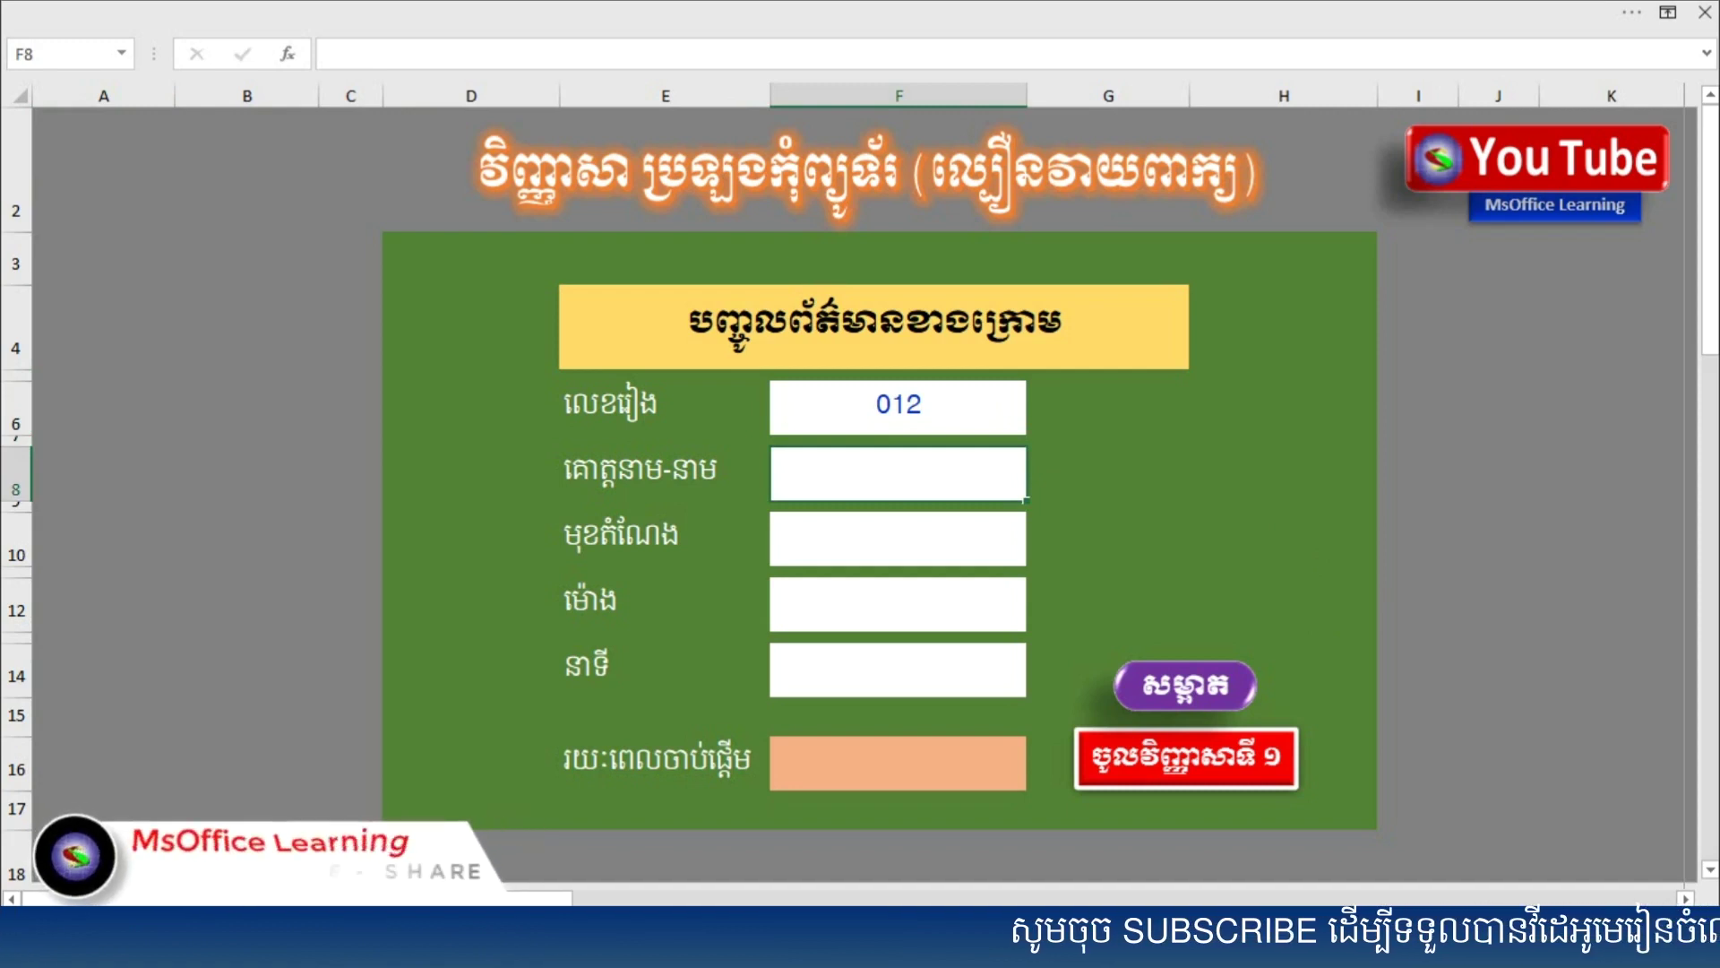
pyautogui.write('សាន ស')
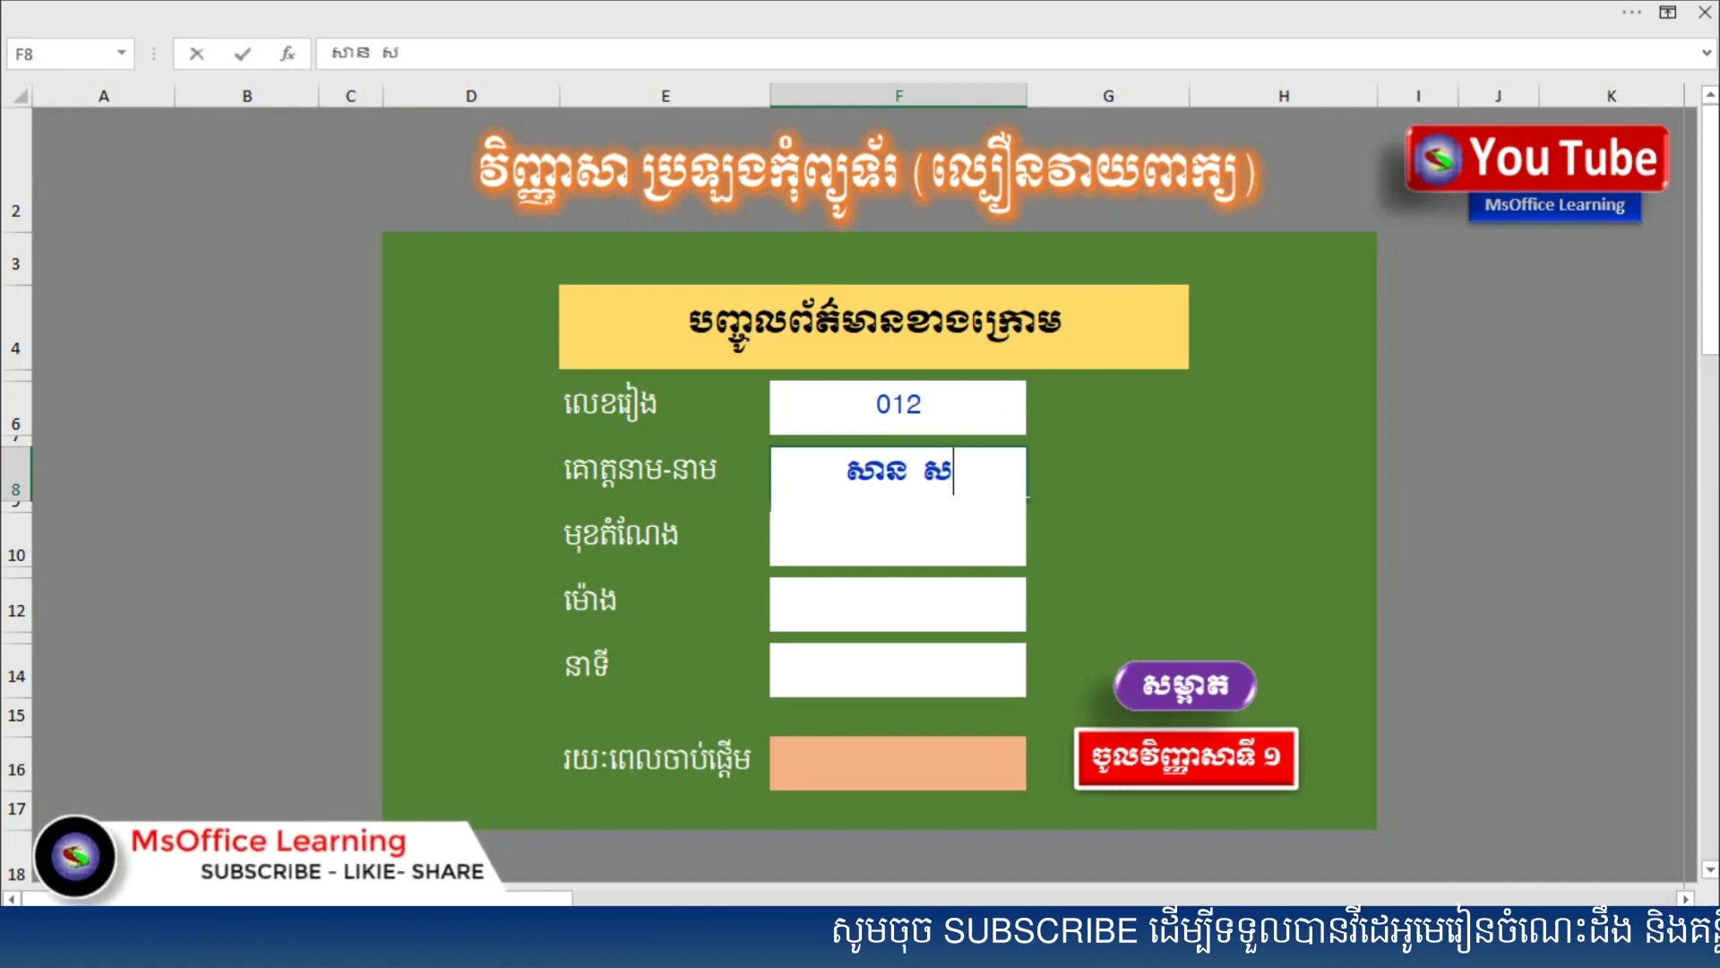
pyautogui.write('ារ៉')
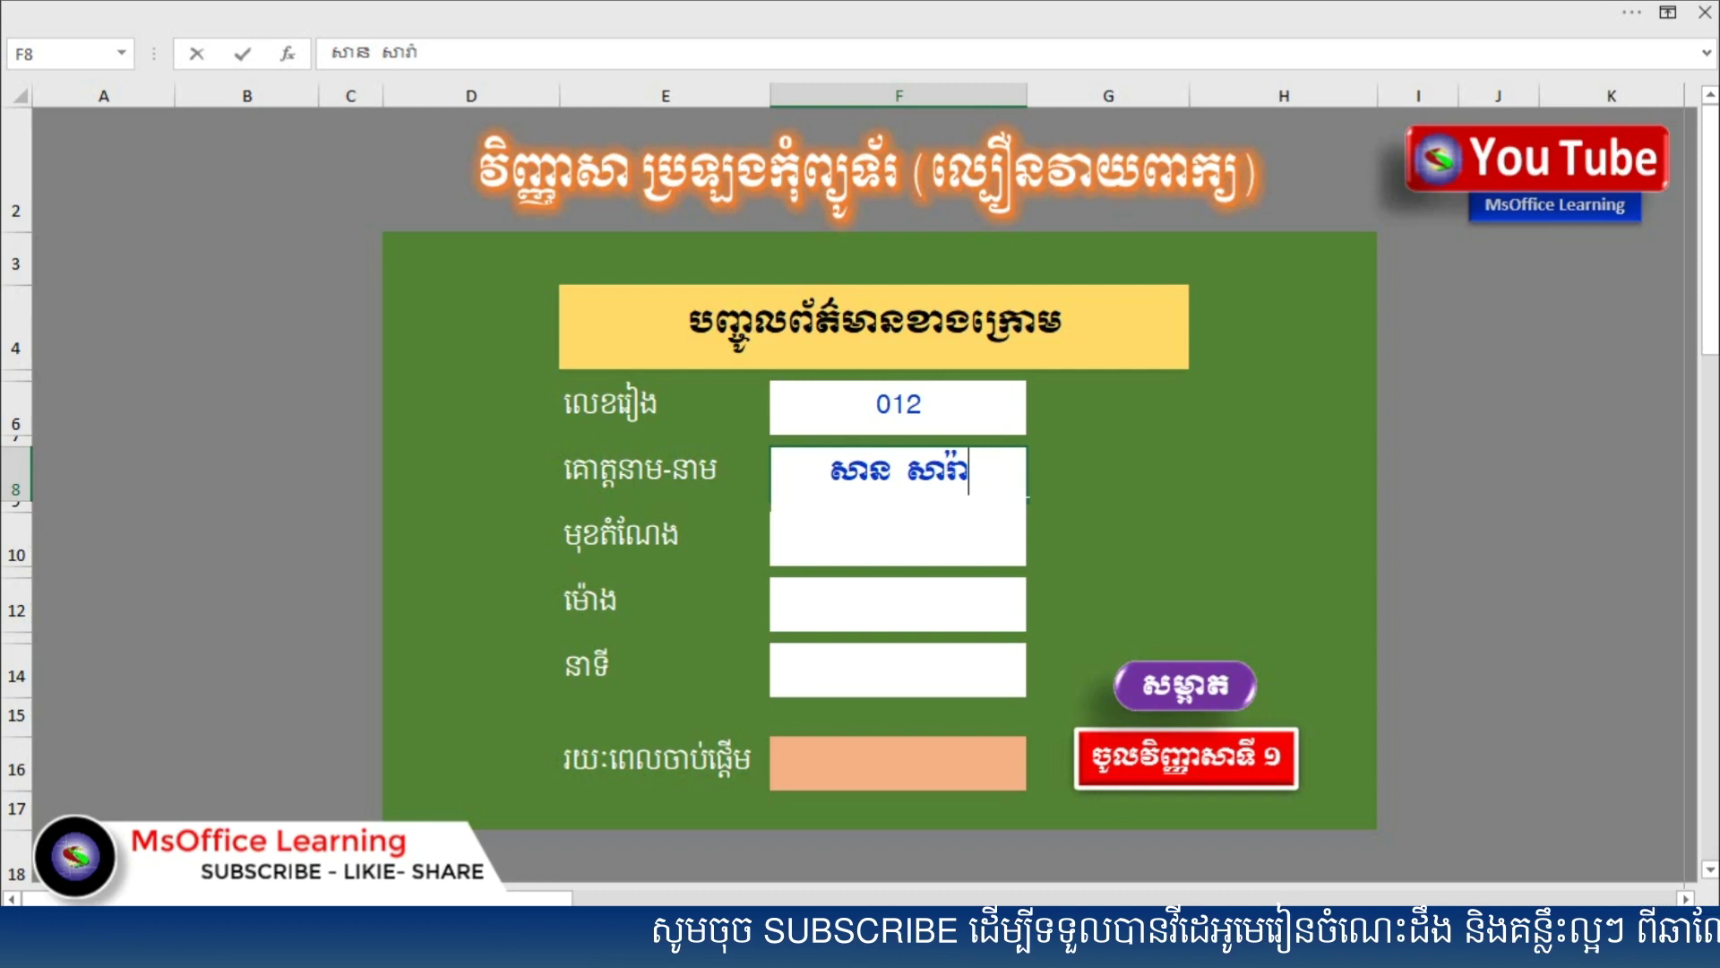
pyautogui.press('Return')
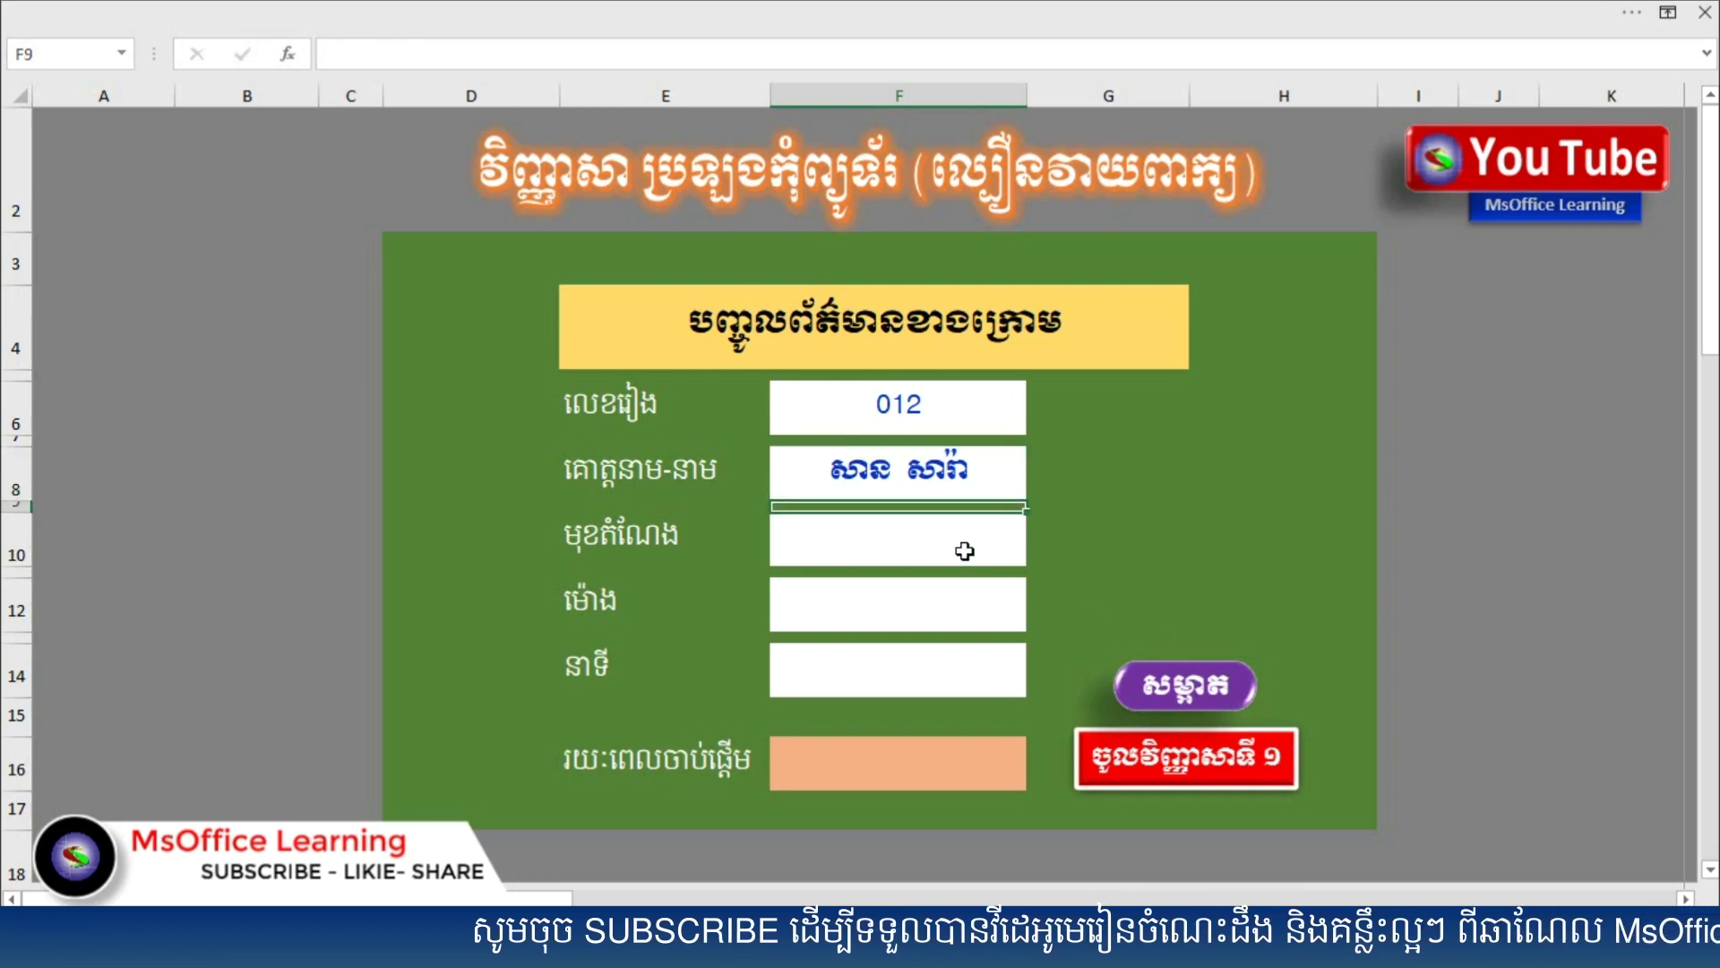
# Step: Set the position to ការីកុំព្យូទ័រ from the position dropdown
pyautogui.click(965, 549)
pyautogui.click(1037, 558)
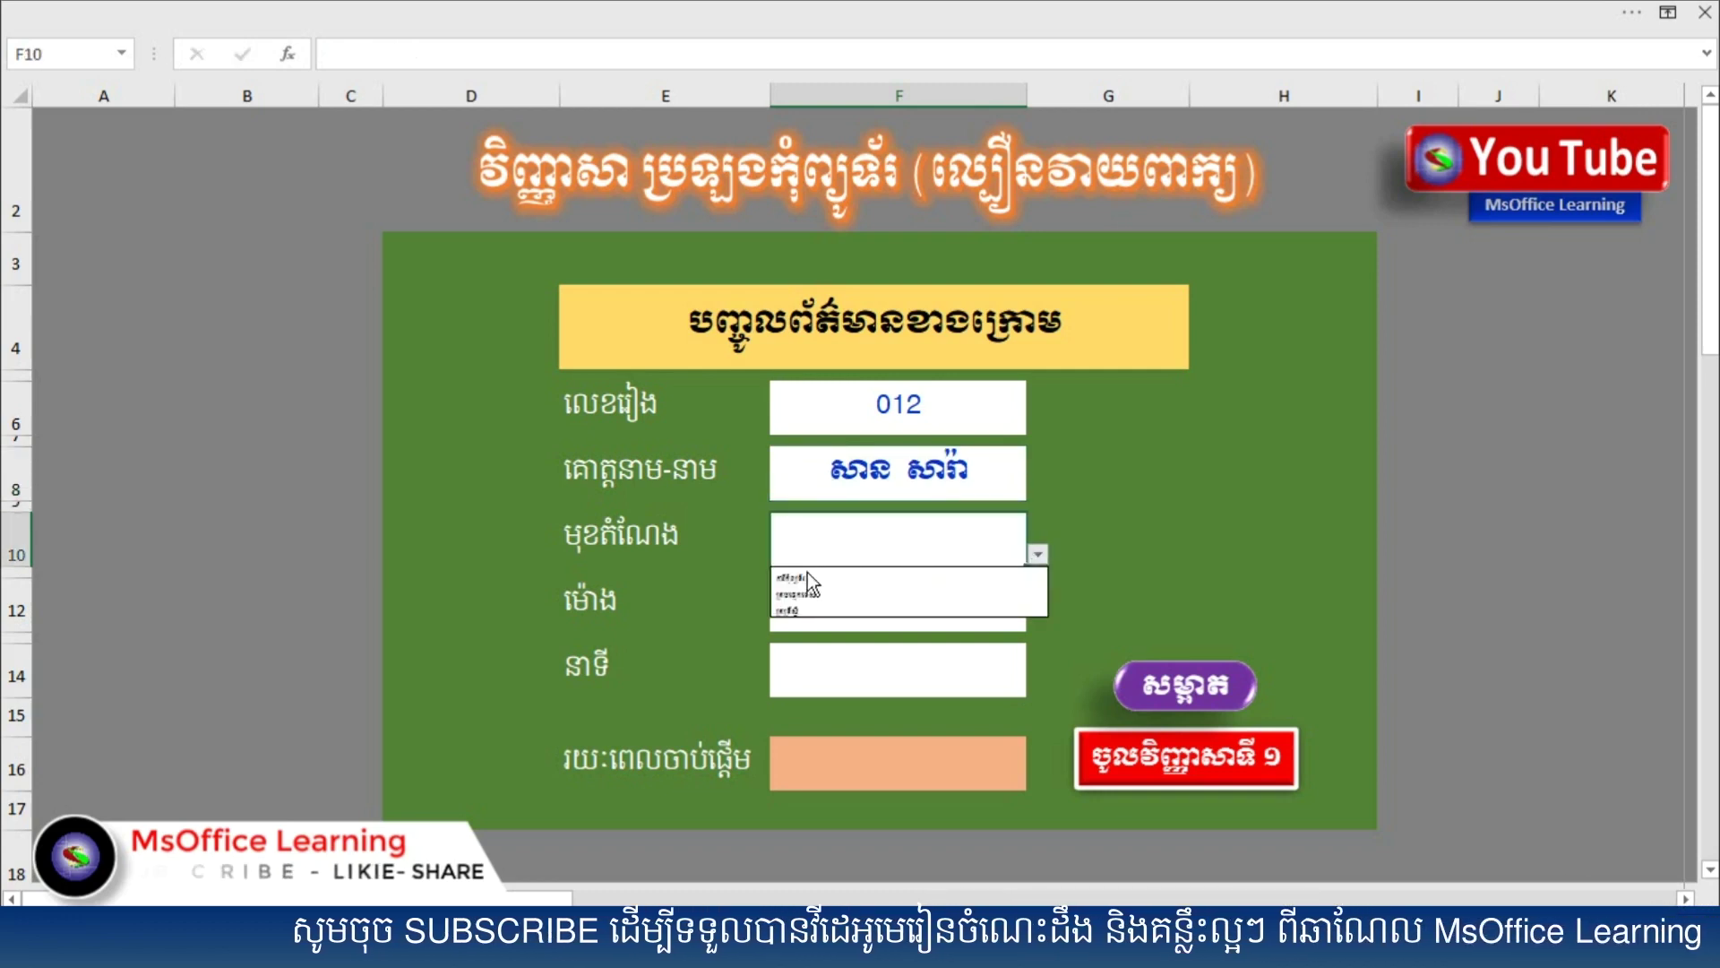
pyautogui.click(798, 594)
pyautogui.click(1036, 554)
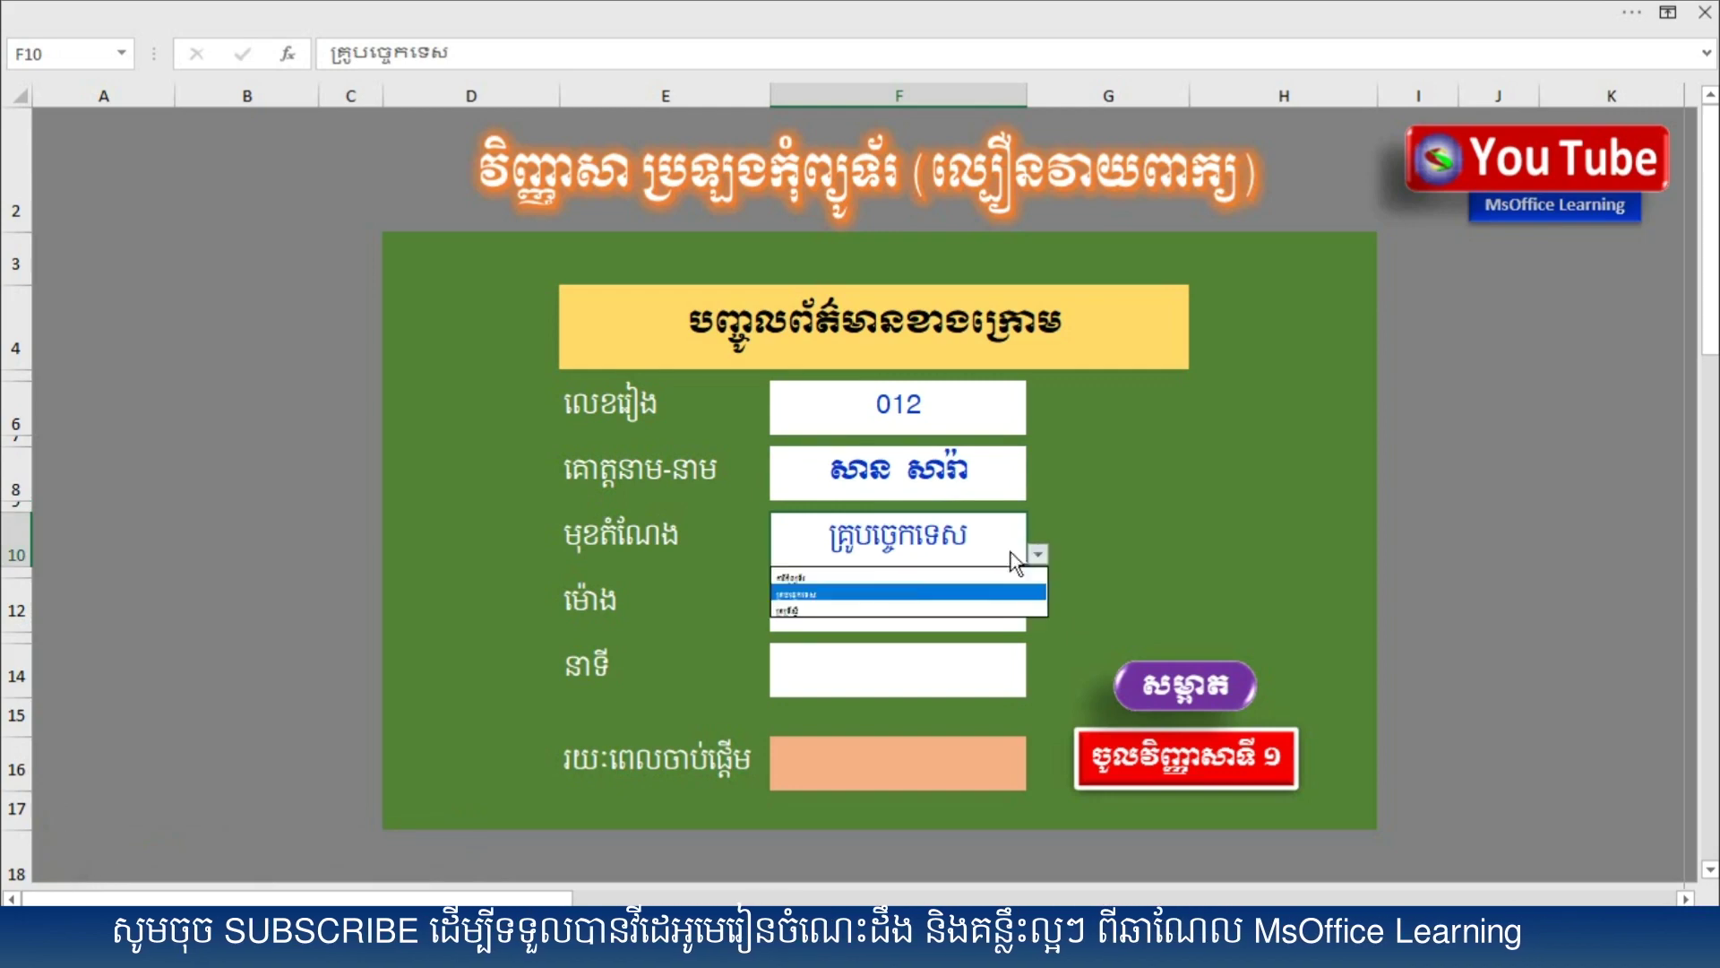
pyautogui.click(851, 581)
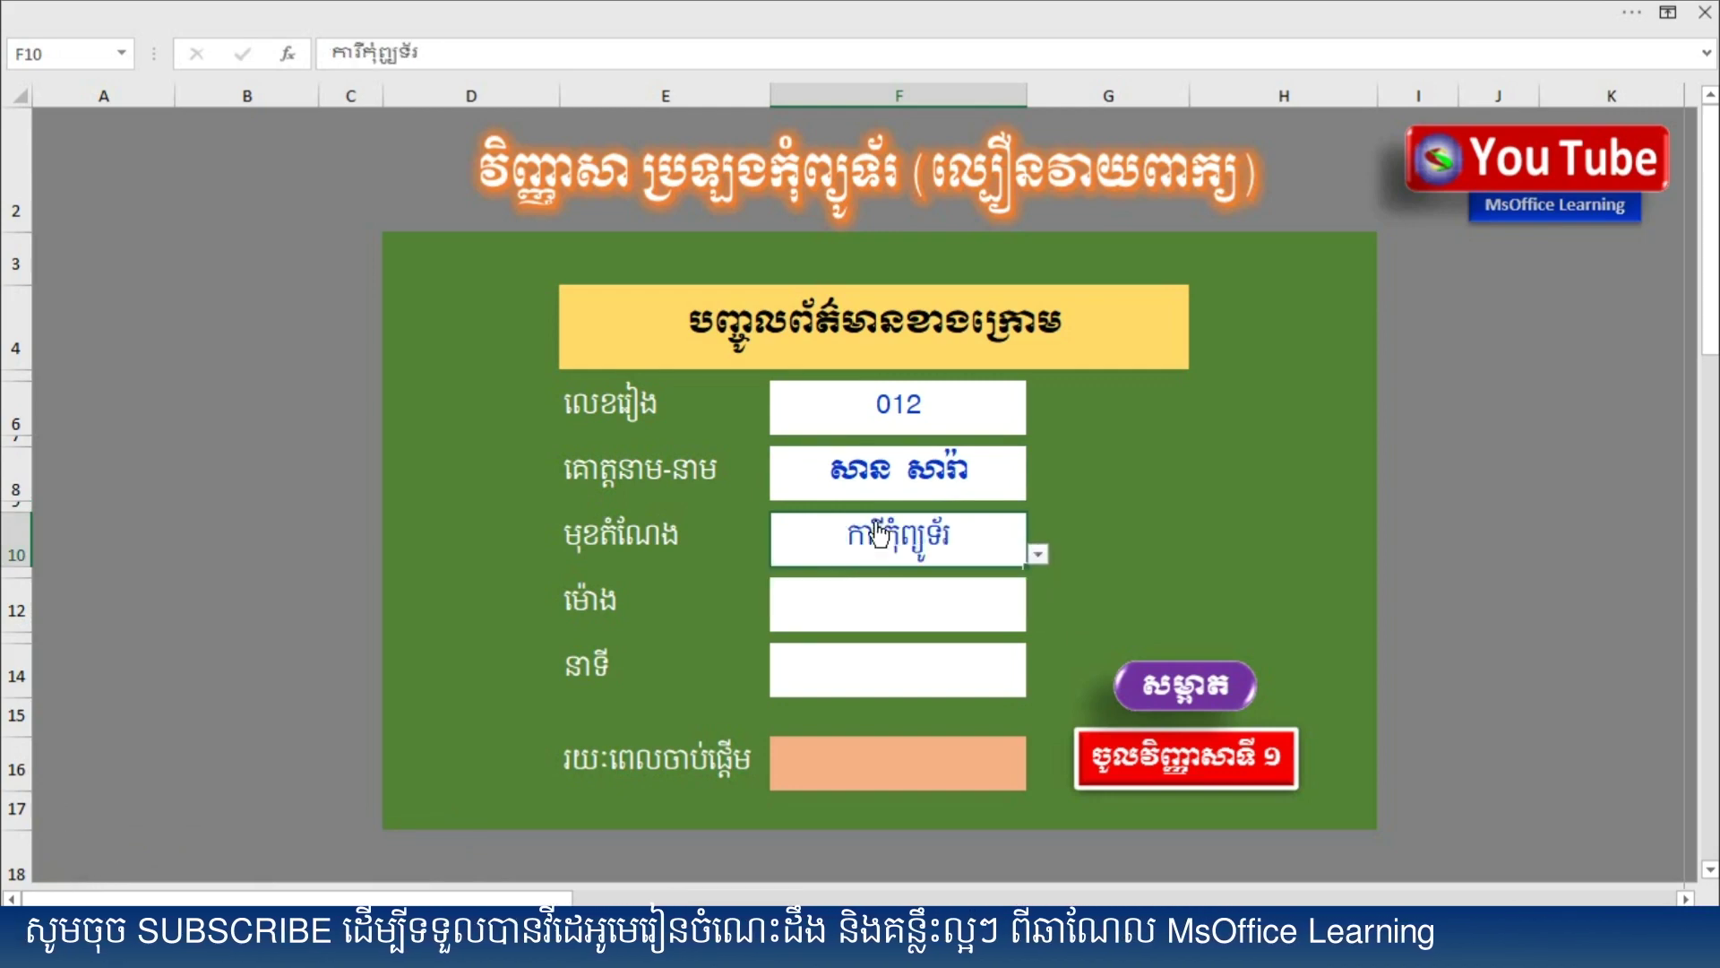
# Step: Set start hour 13 and minute 8, then enter the first typing-test sheet
pyautogui.click(855, 611)
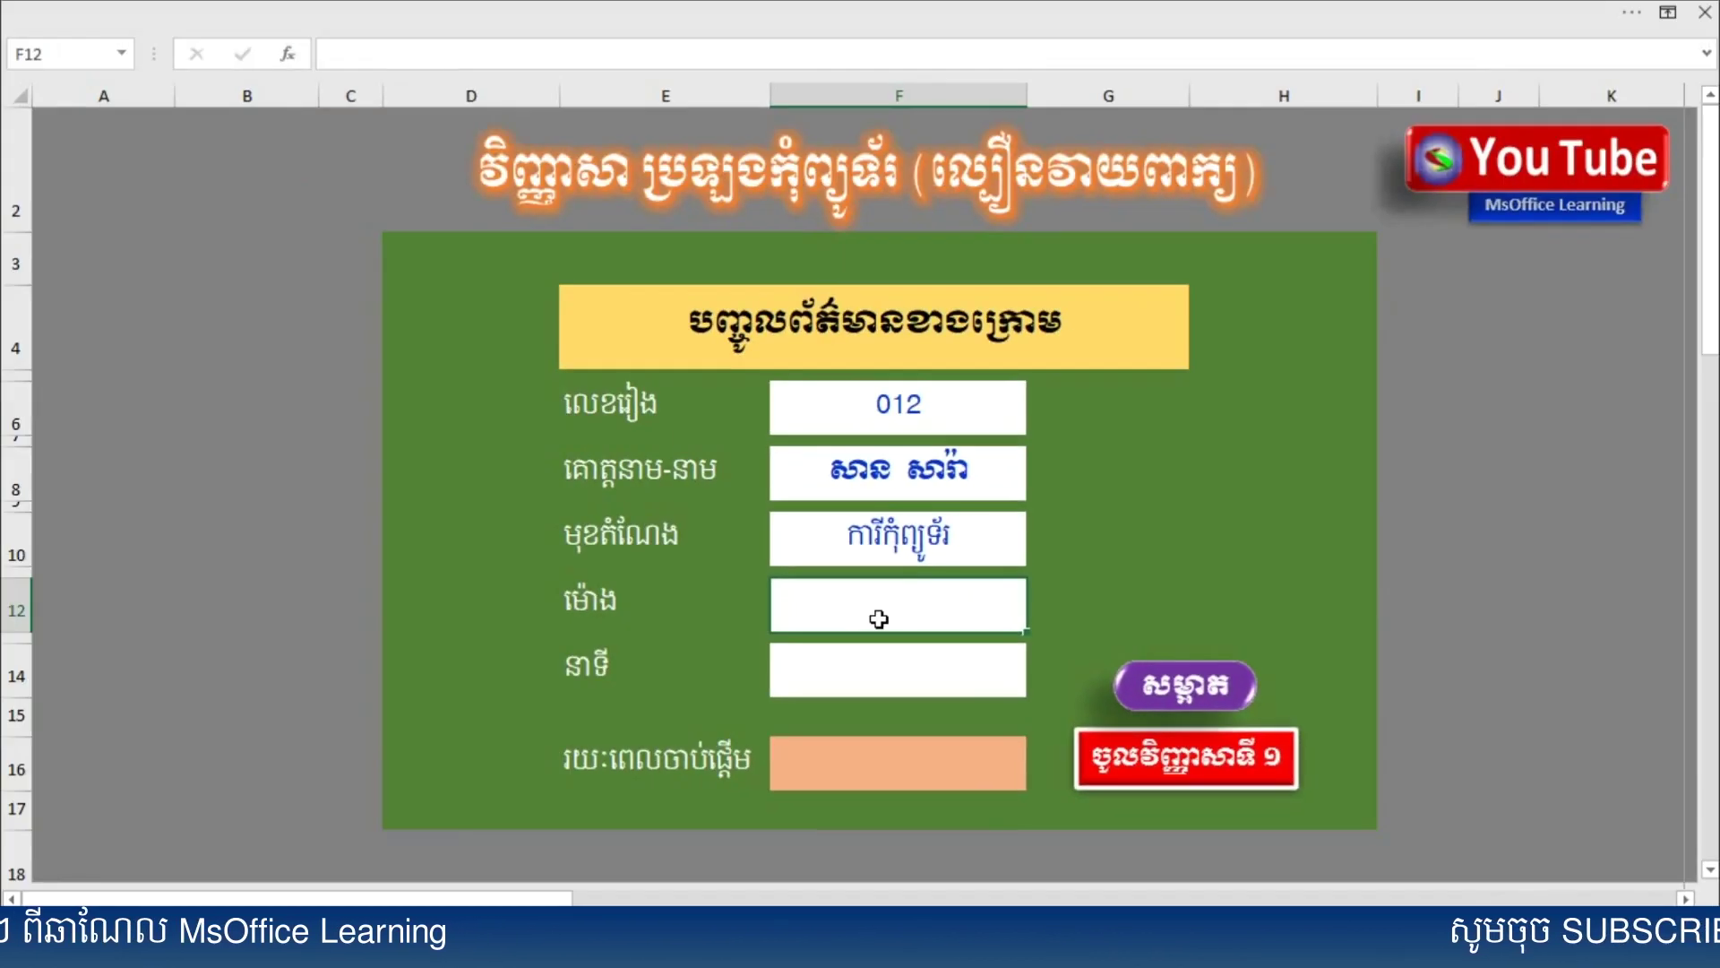
pyautogui.write('១៣')
pyautogui.click(876, 676)
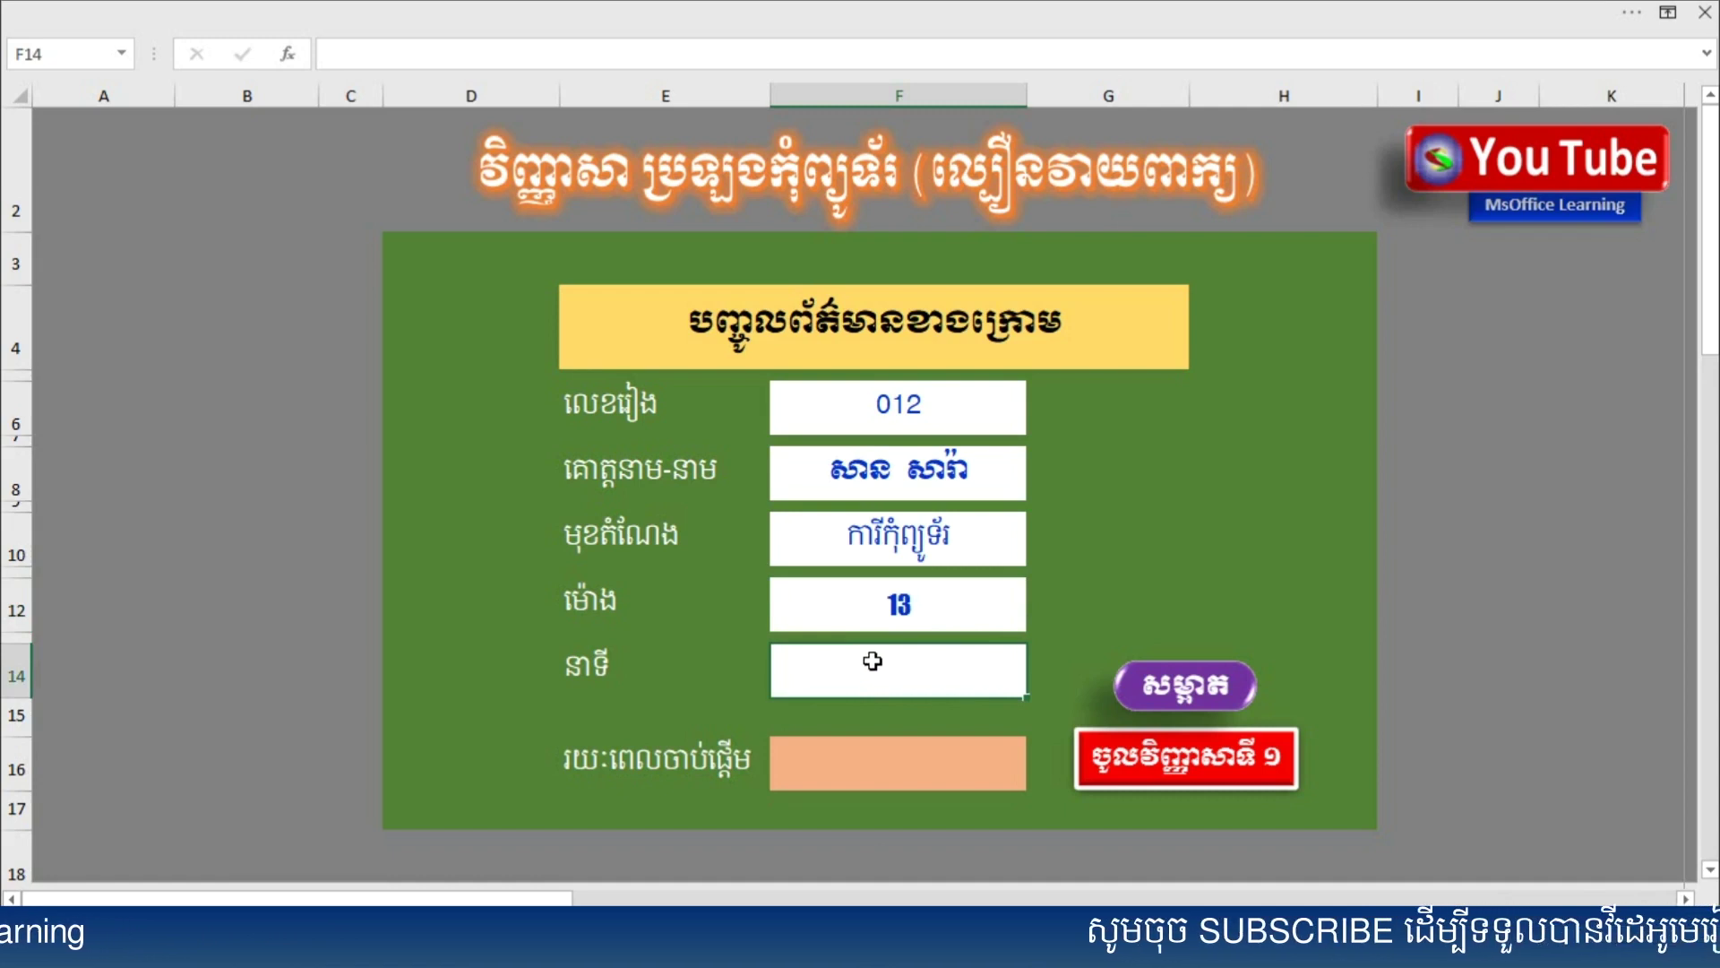
pyautogui.write('៨')
pyautogui.click(1115, 622)
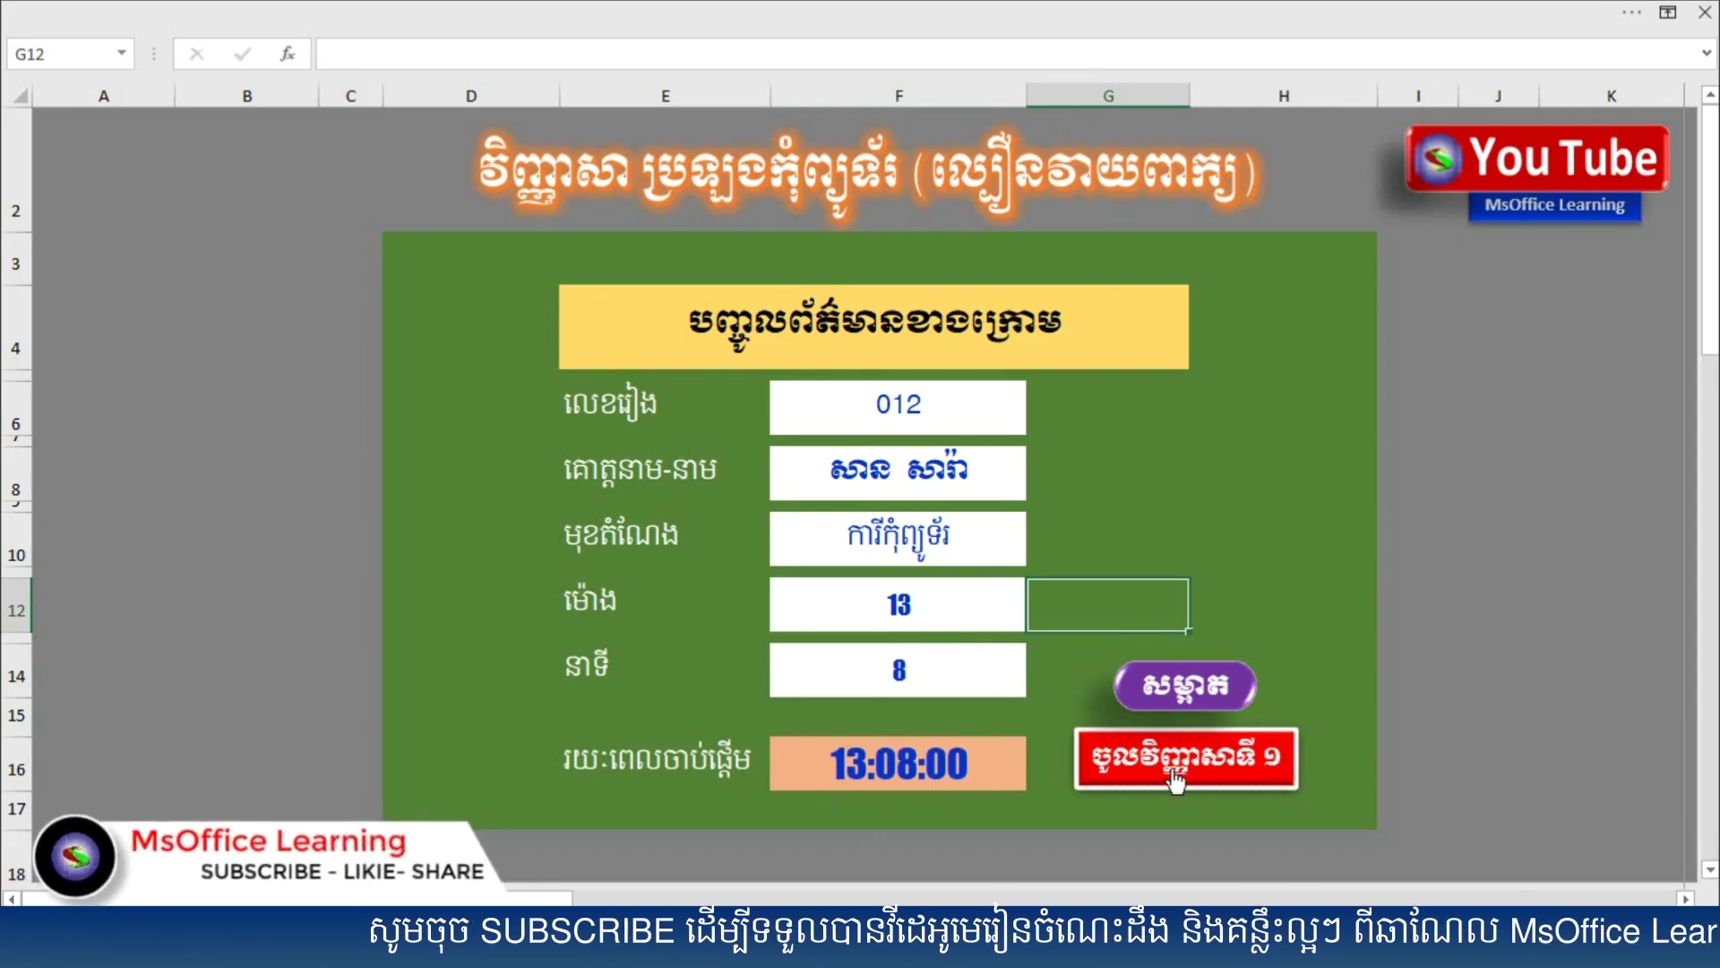
pyautogui.click(1144, 764)
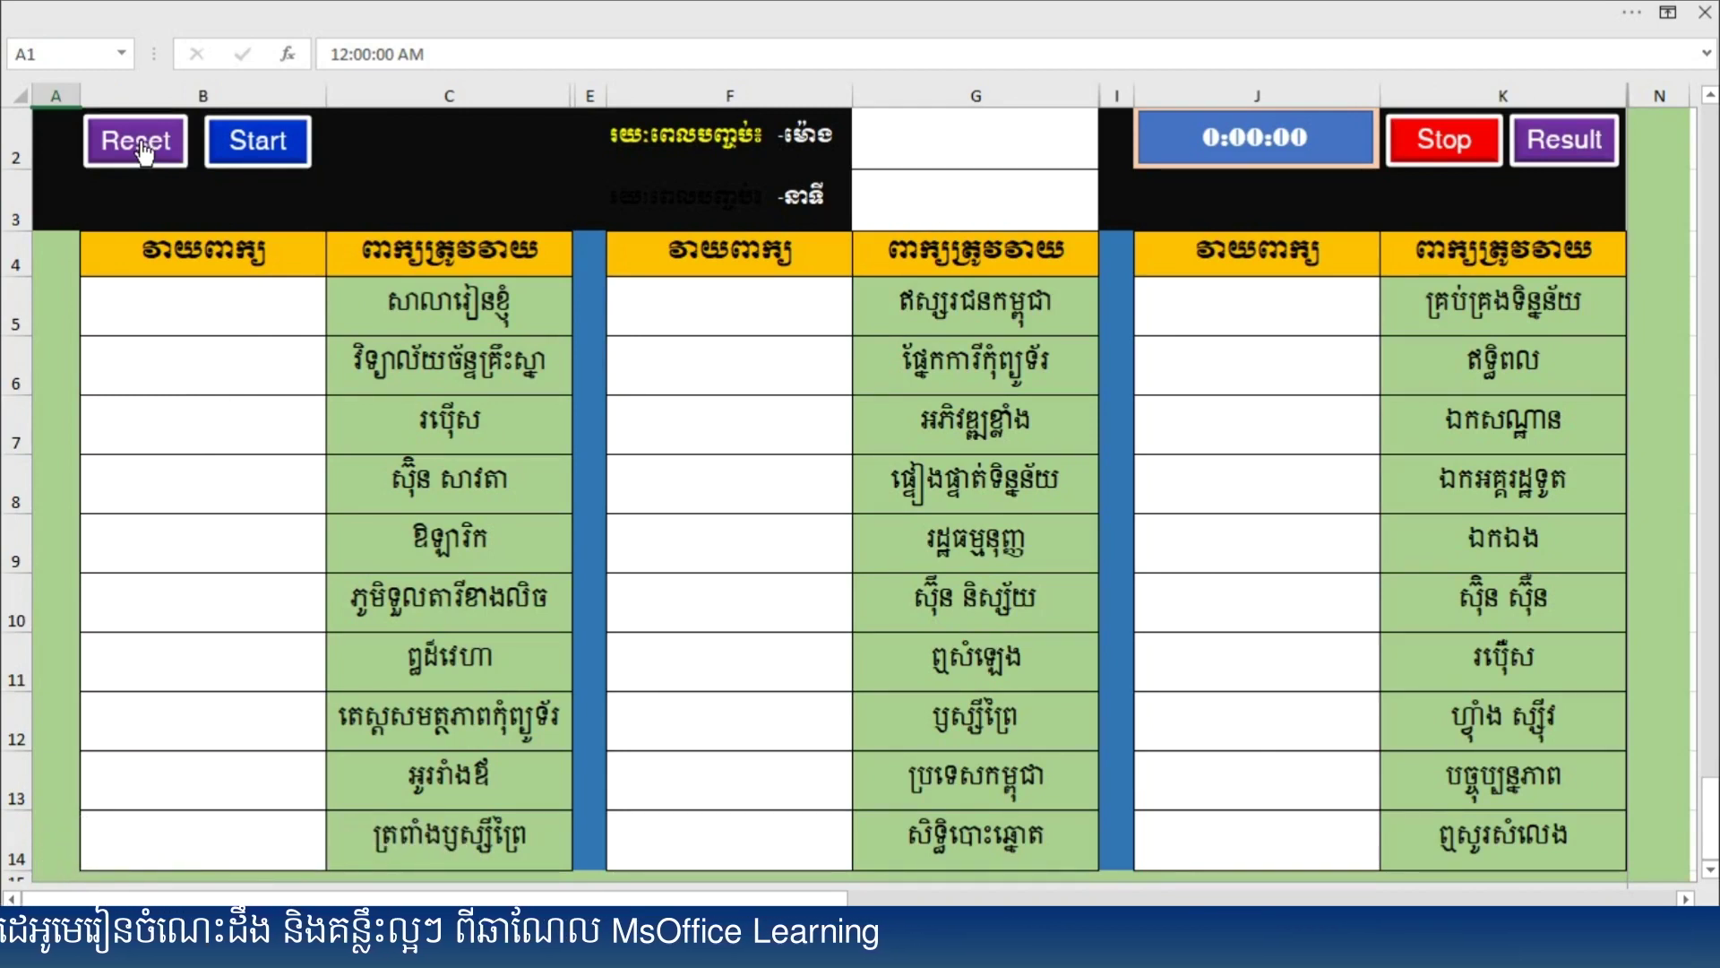
# Step: Start the test timer and type the first two practice words into B5 and B6
pyautogui.click(267, 164)
pyautogui.click(215, 310)
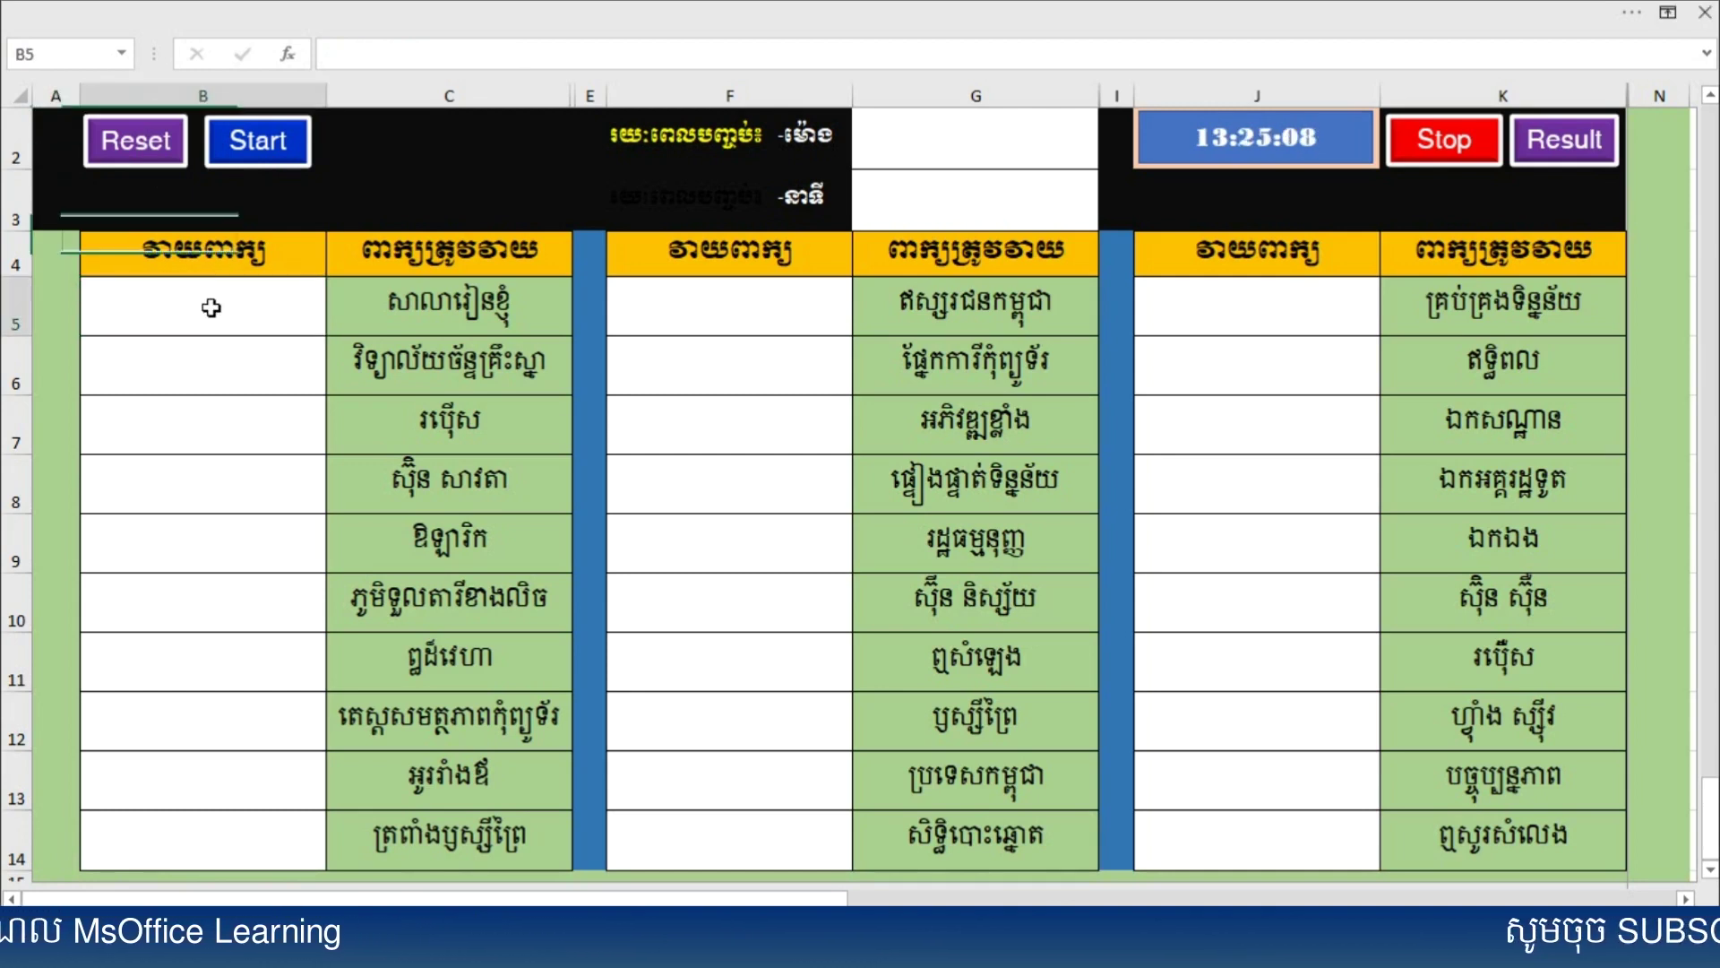
pyautogui.write('សារារៀនខ្')
pyautogui.press('BackSpace')
pyautogui.press('Return')
pyautogui.write('វិទ្យាល័្ឋ')
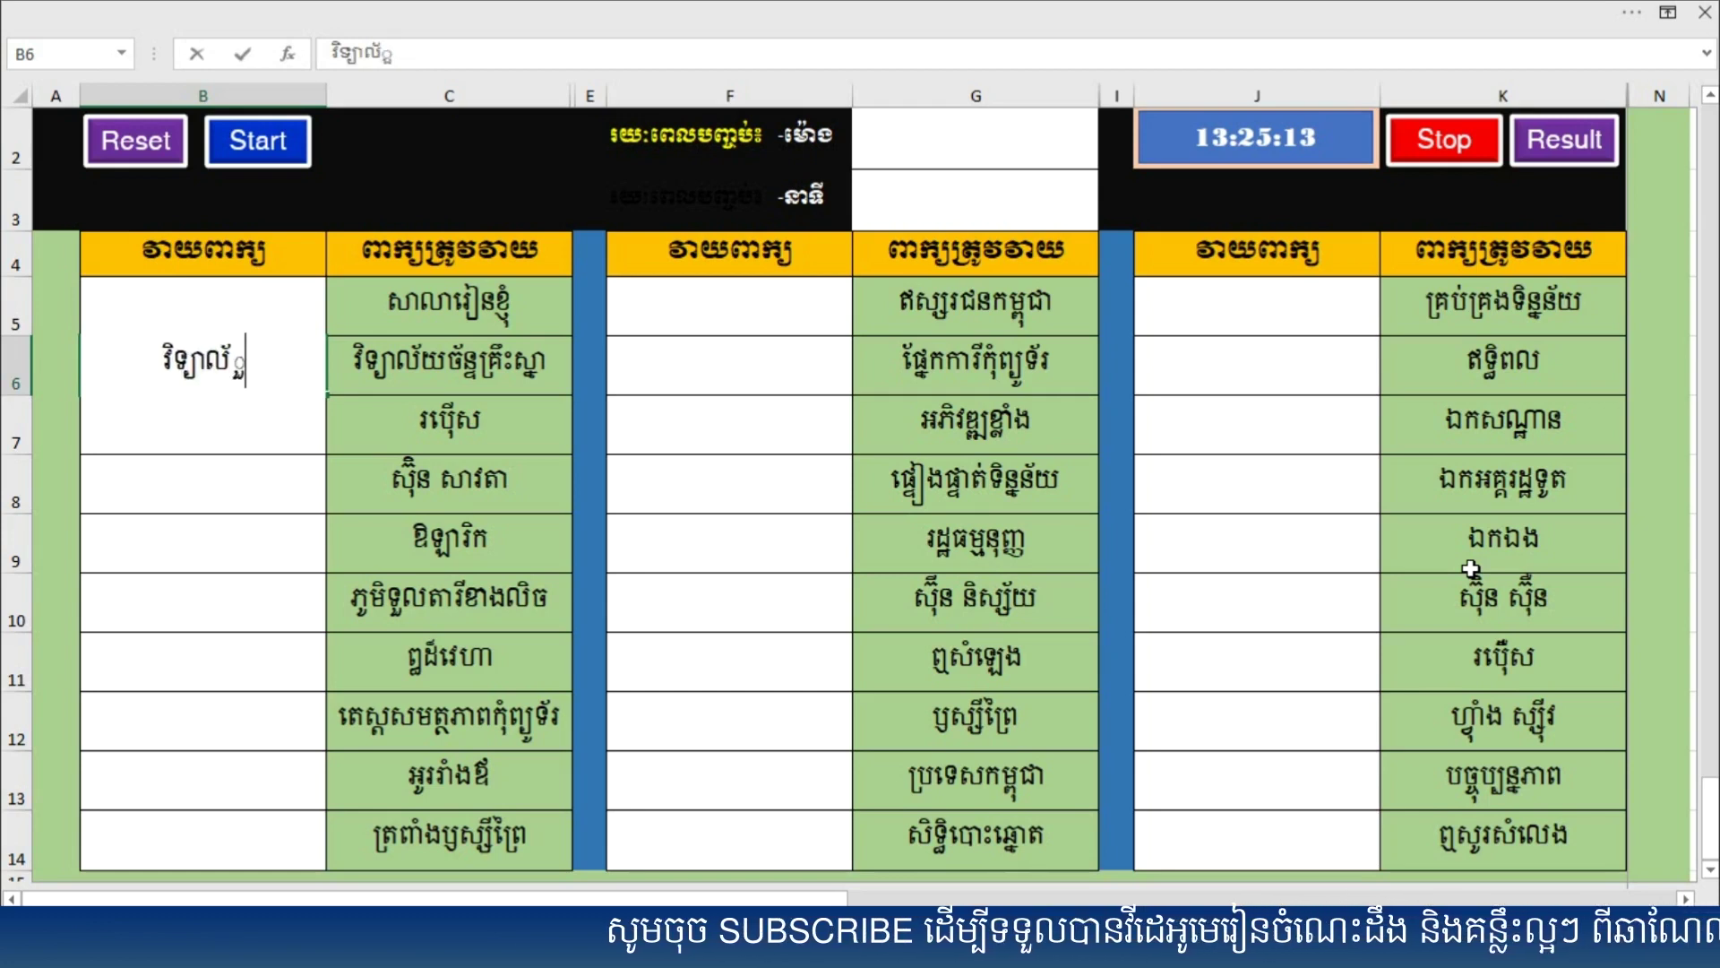
pyautogui.write('យរ')
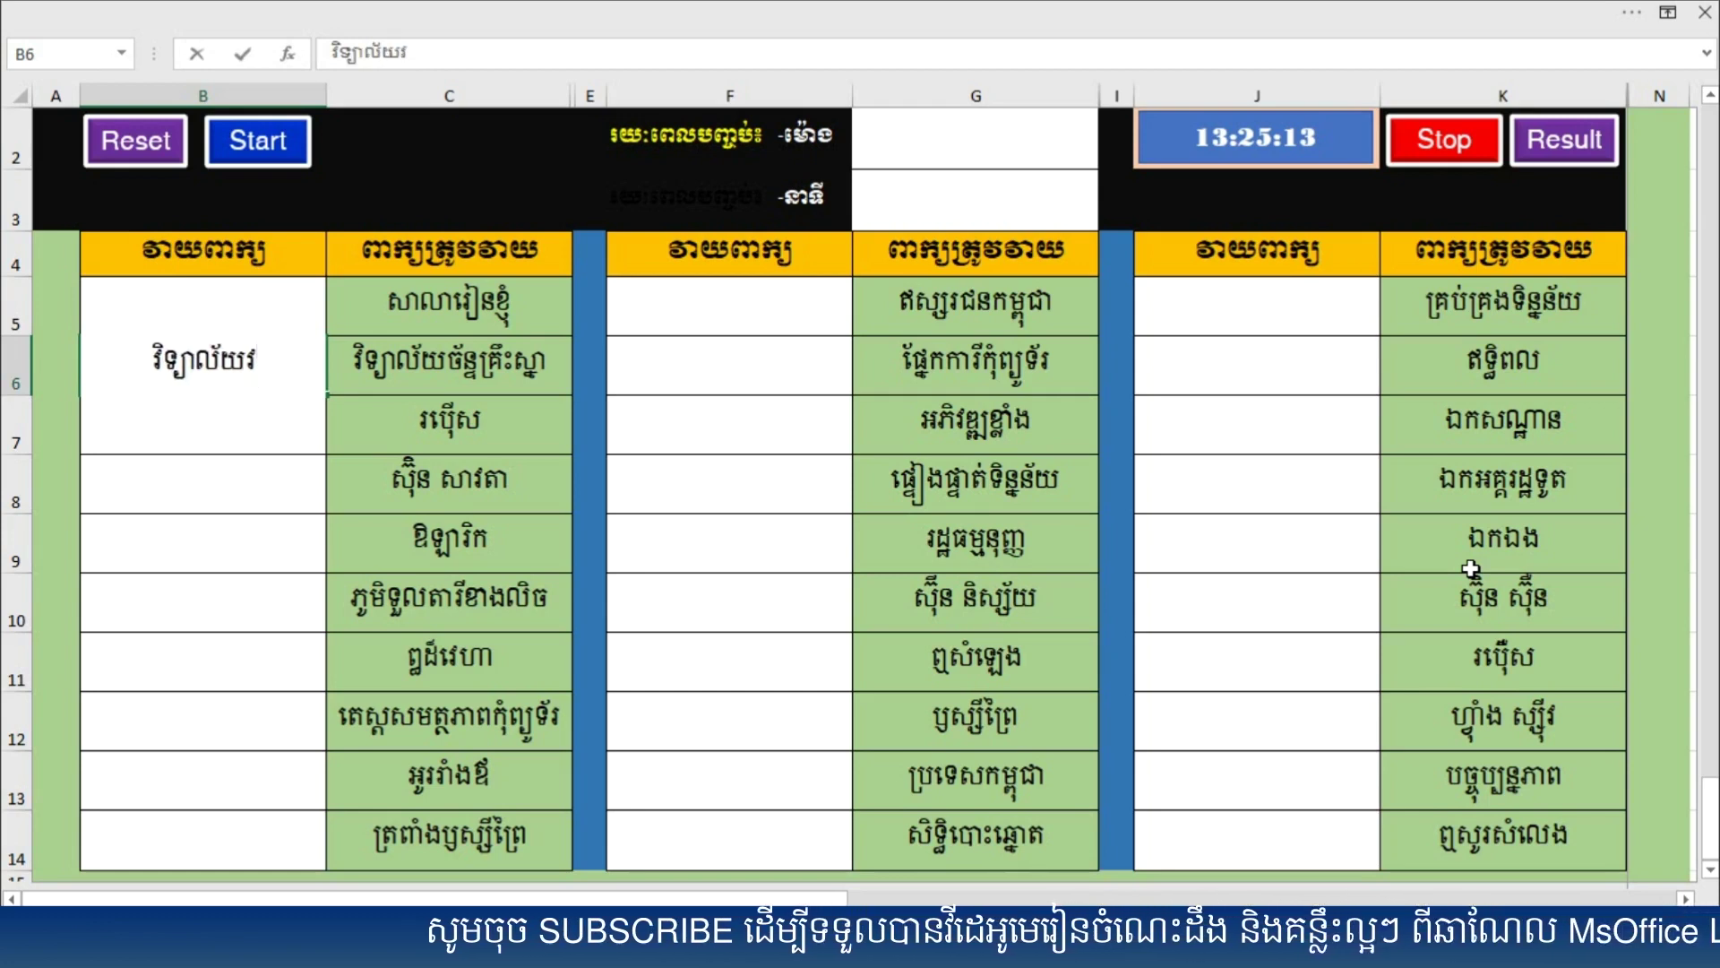
pyautogui.press('BackSpace')
pyautogui.write('ច')
pyautogui.write('ន្ទ')
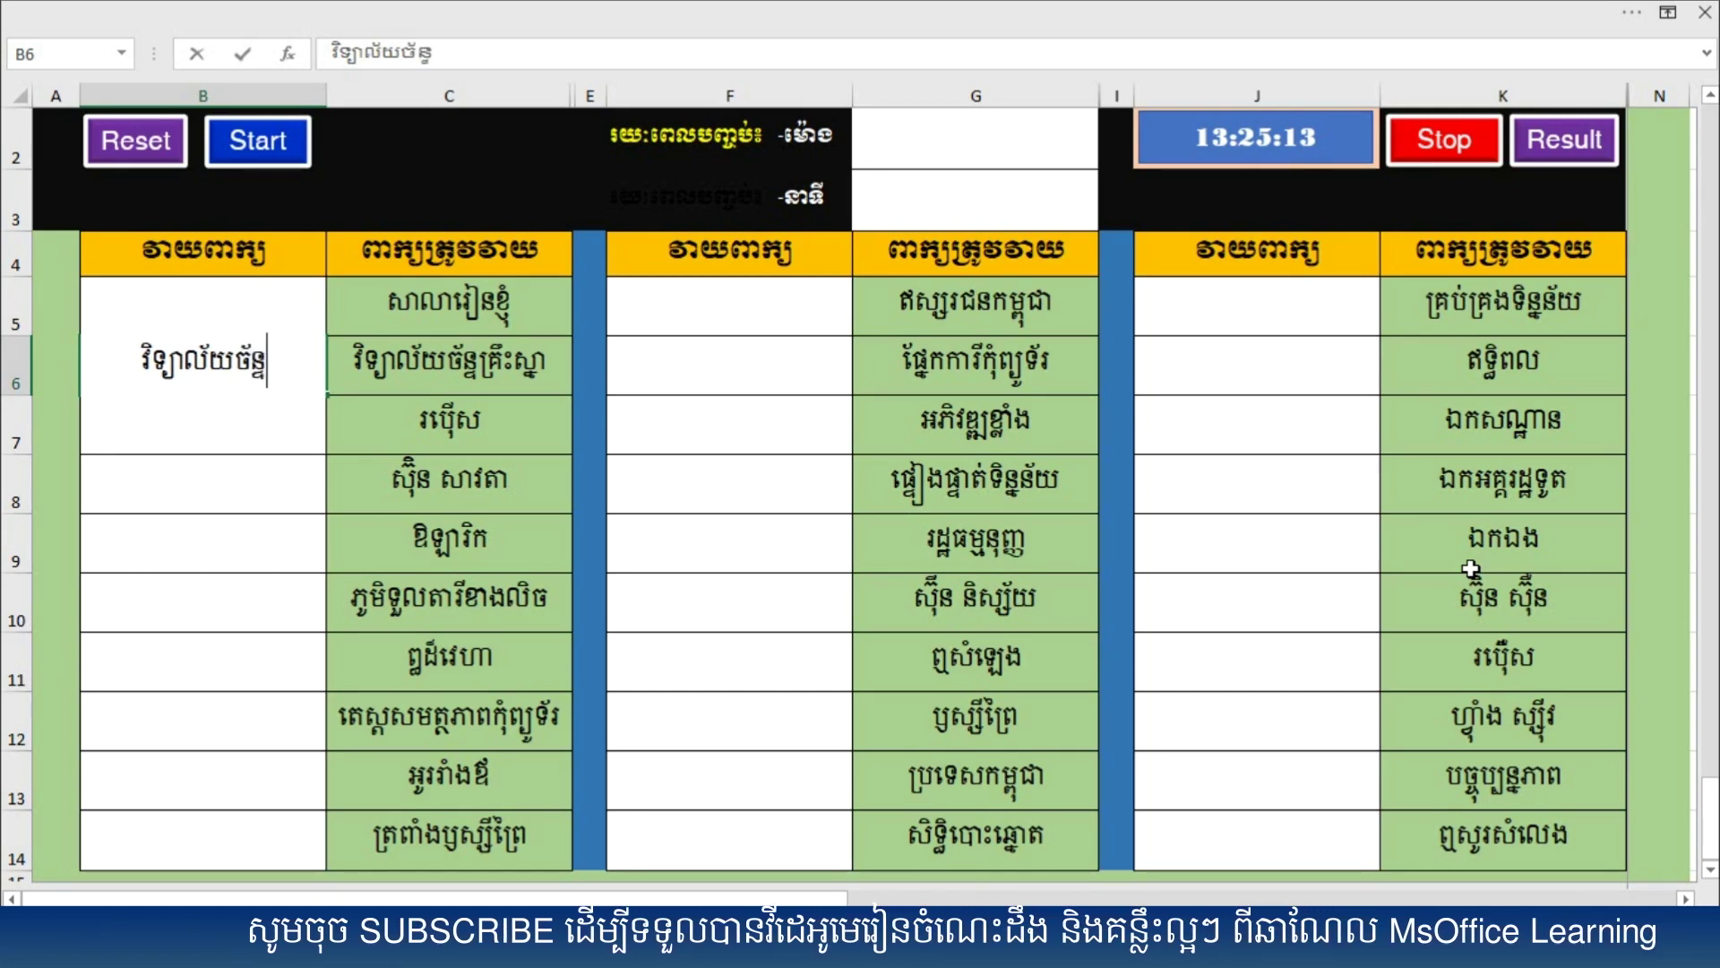
pyautogui.write('គ្រឹះស្ថា')
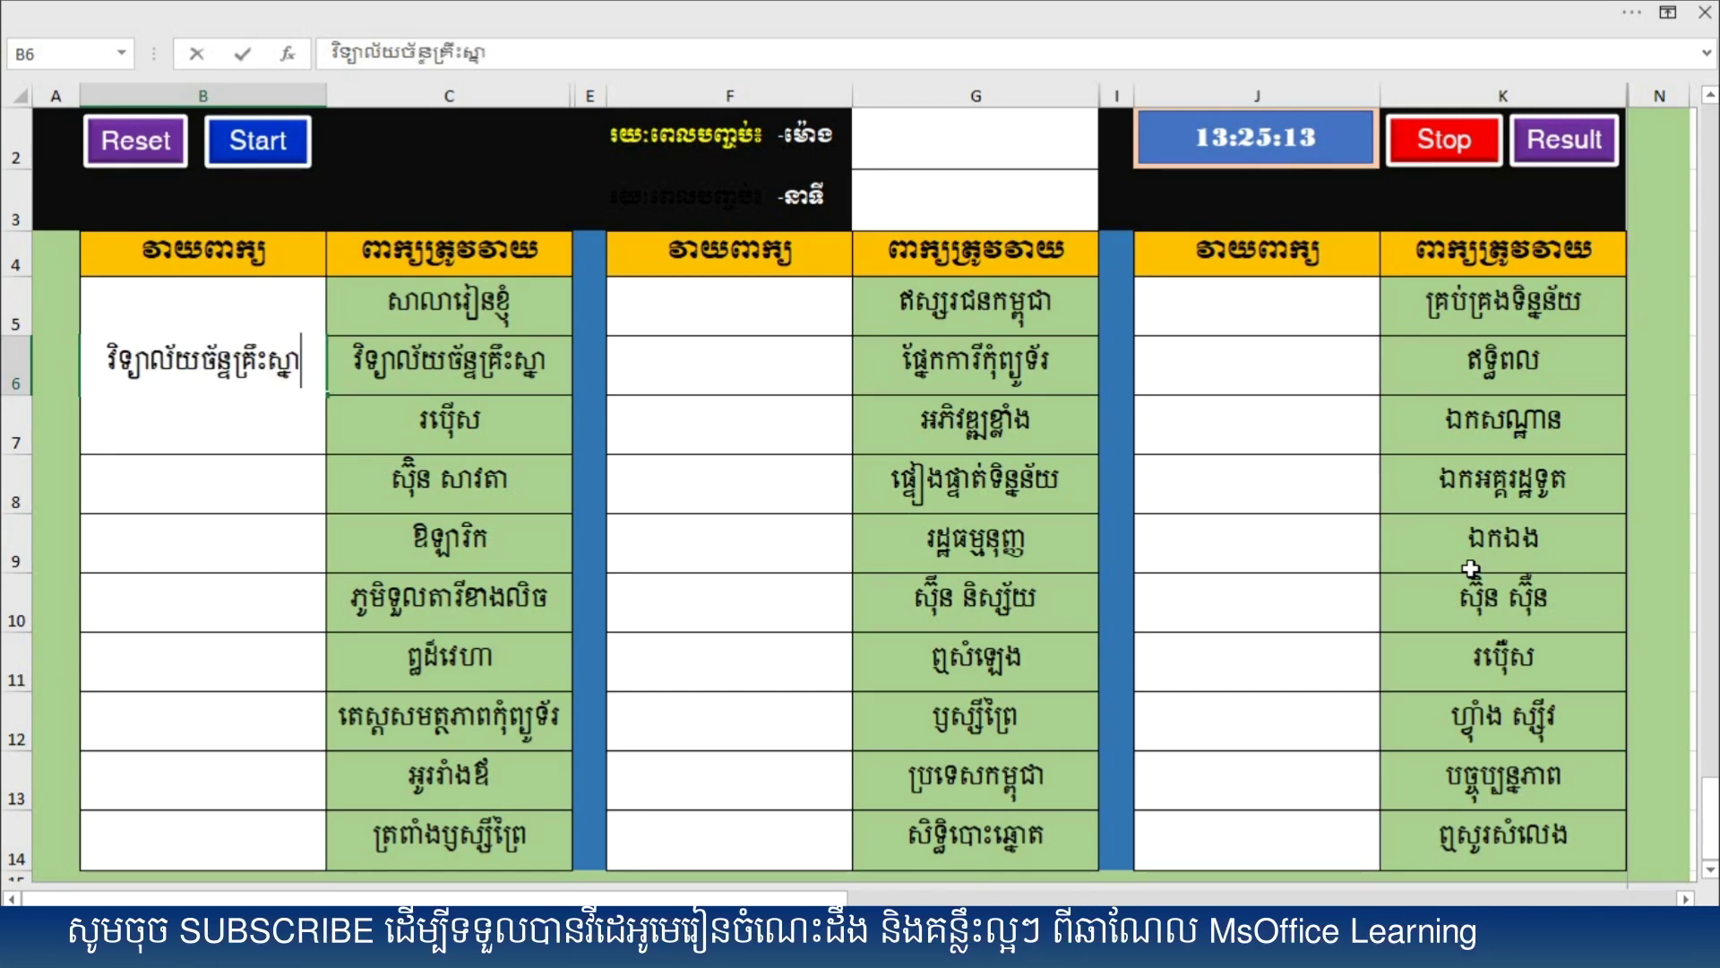
pyautogui.press('Return')
# Step: Type the practice words for B7 through B11, fixing typos with Backspace
pyautogui.write('រប៉ើស')
pyautogui.press('Return')
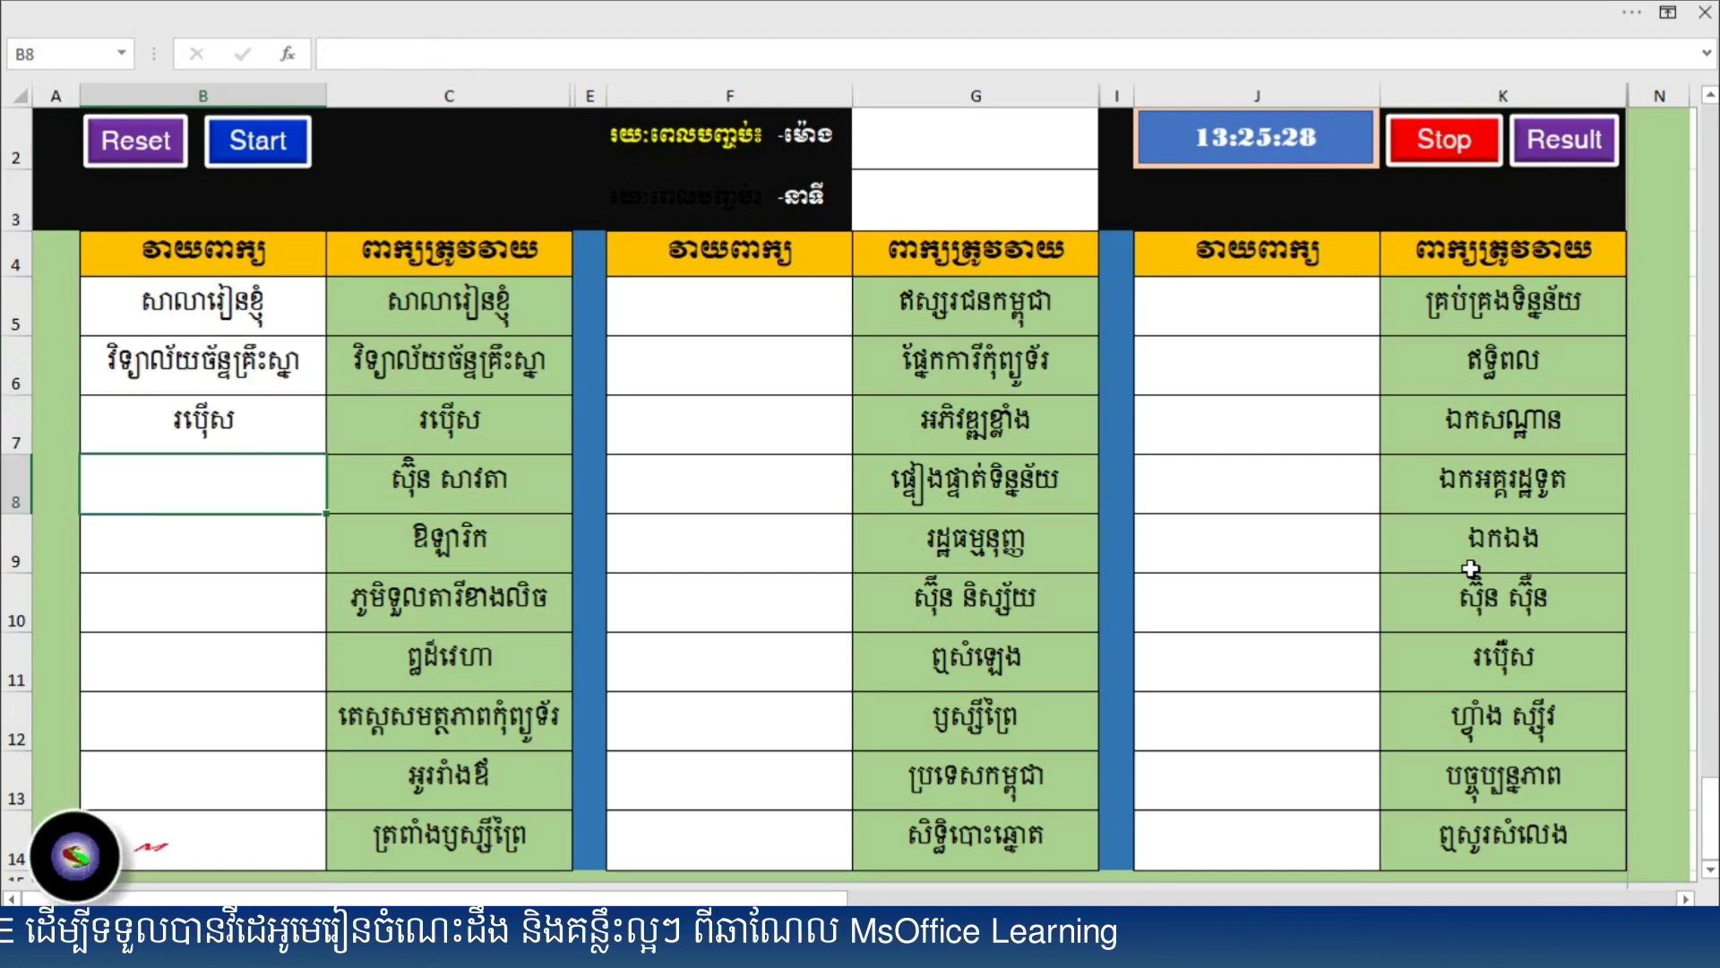
pyautogui.write('ស៊')
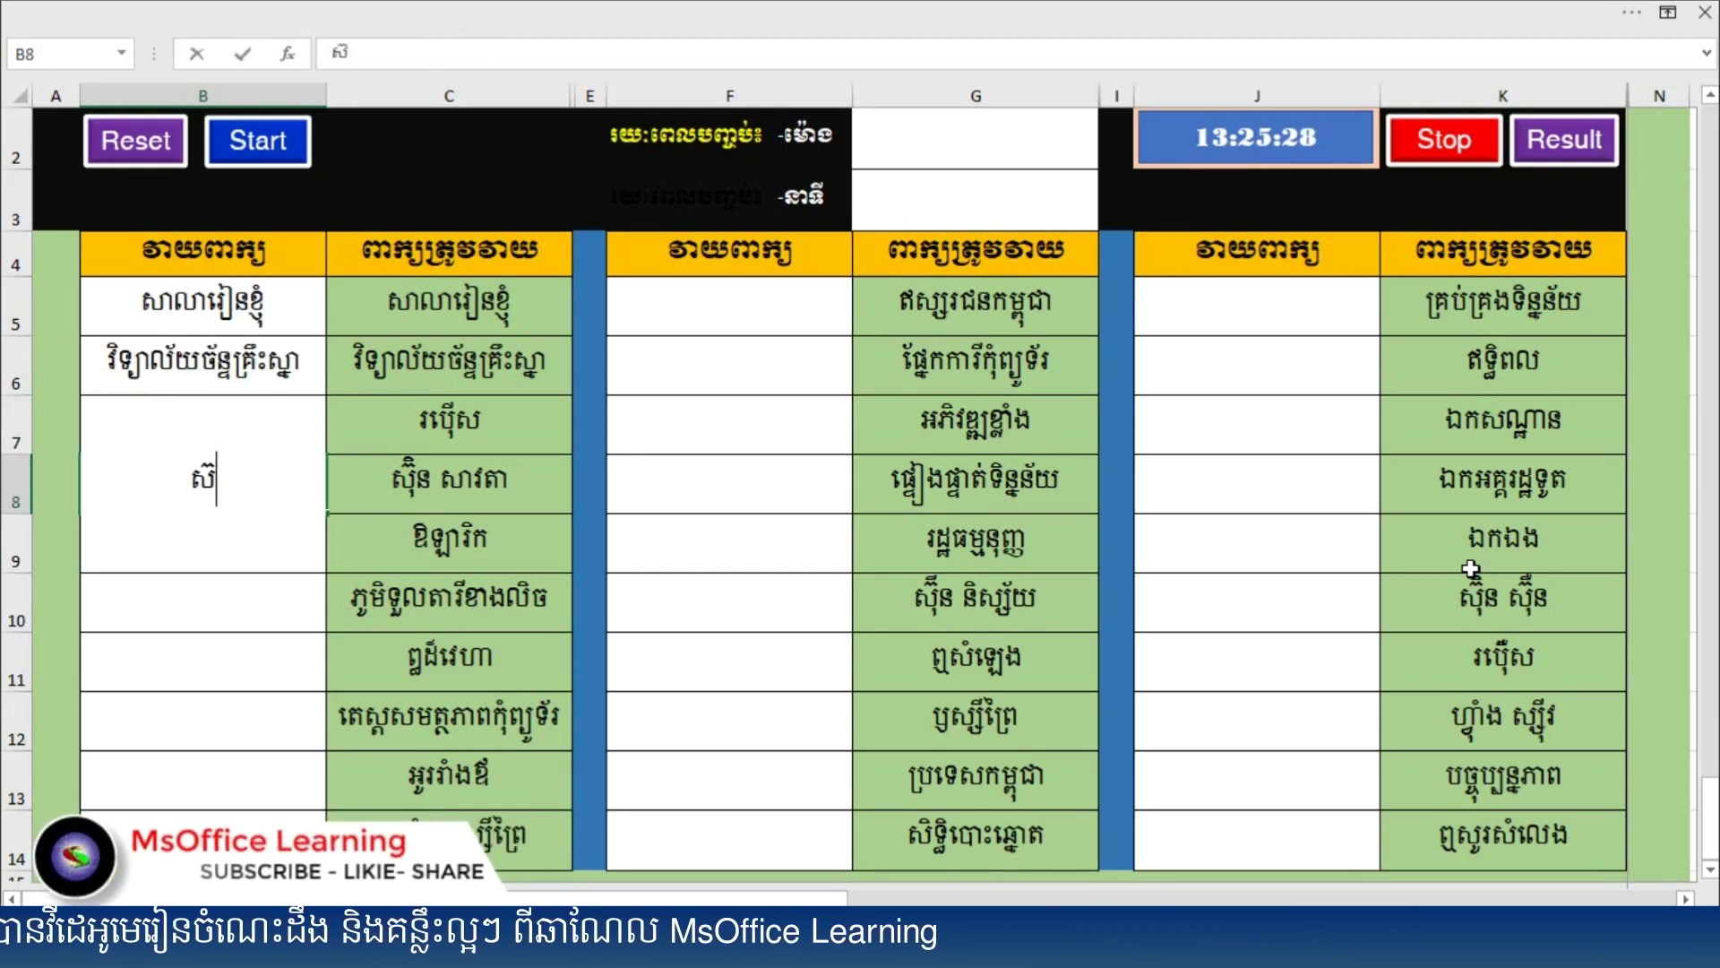
pyautogui.write('ន សារតា')
pyautogui.press('Return')
pyautogui.write('ឱឡារិក')
pyautogui.press('Return')
pyautogui.write('ភូមិទួលាត')
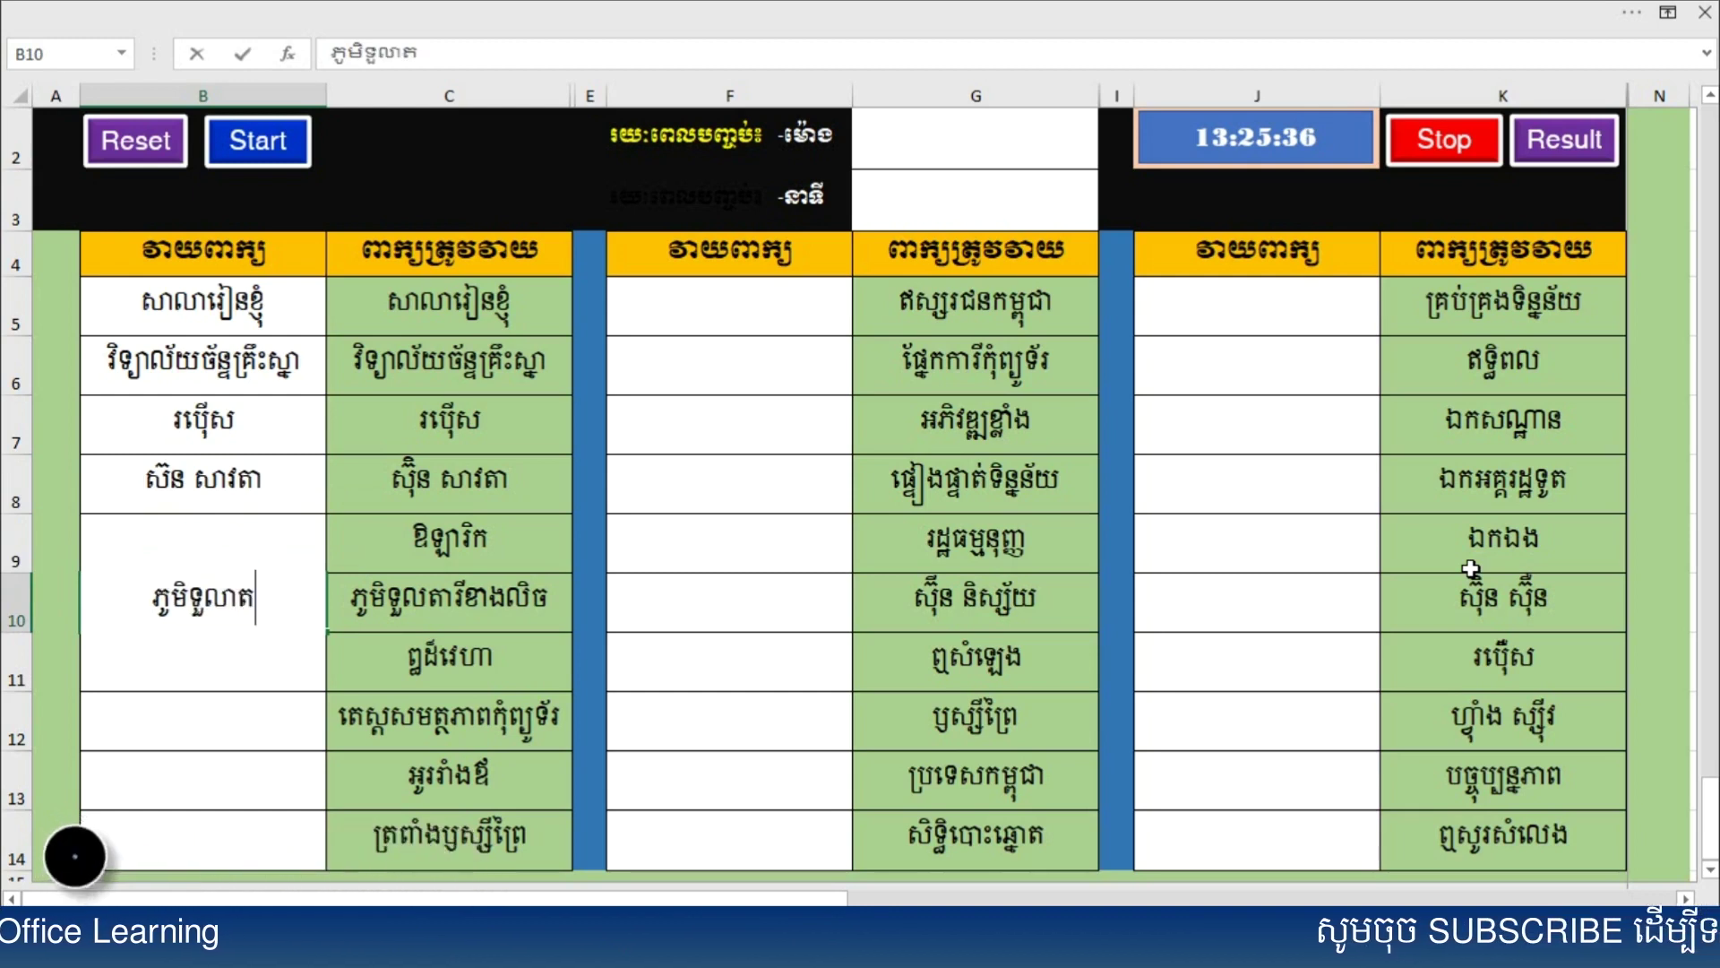
pyautogui.press('BackSpace')
pyautogui.press('BackSpace')
pyautogui.write('តារីខាងលិច')
pyautogui.press('Return')
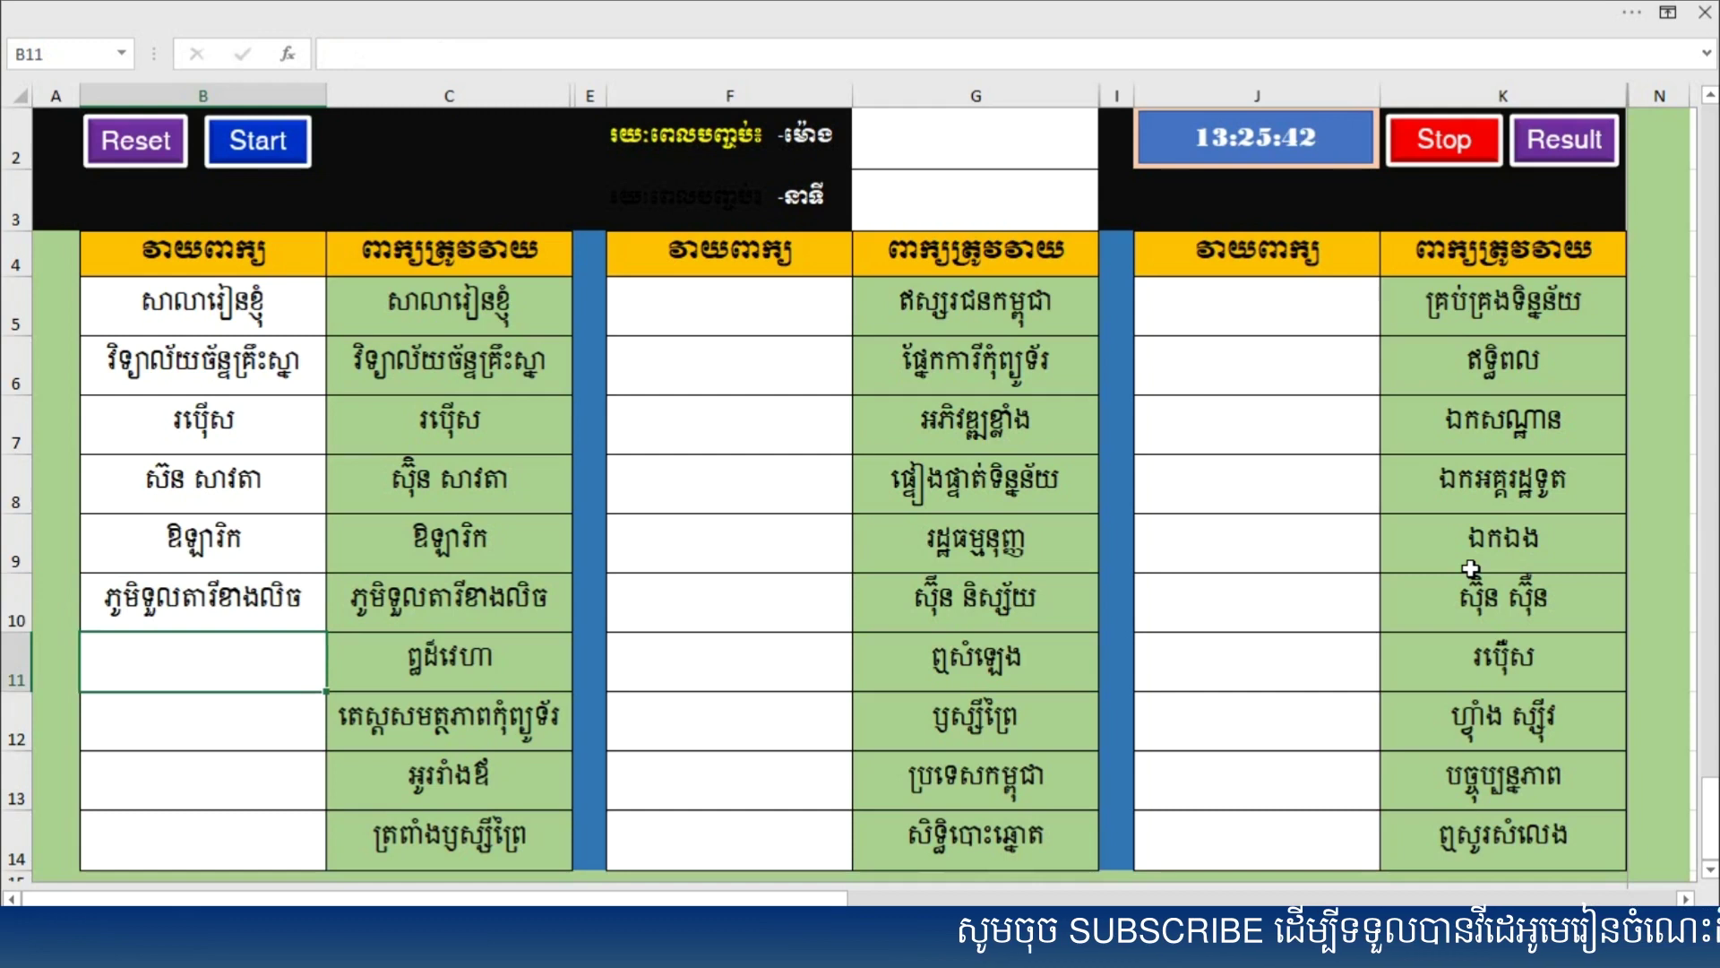
pyautogui.write('ពួដ')
pyautogui.write('វេហា')
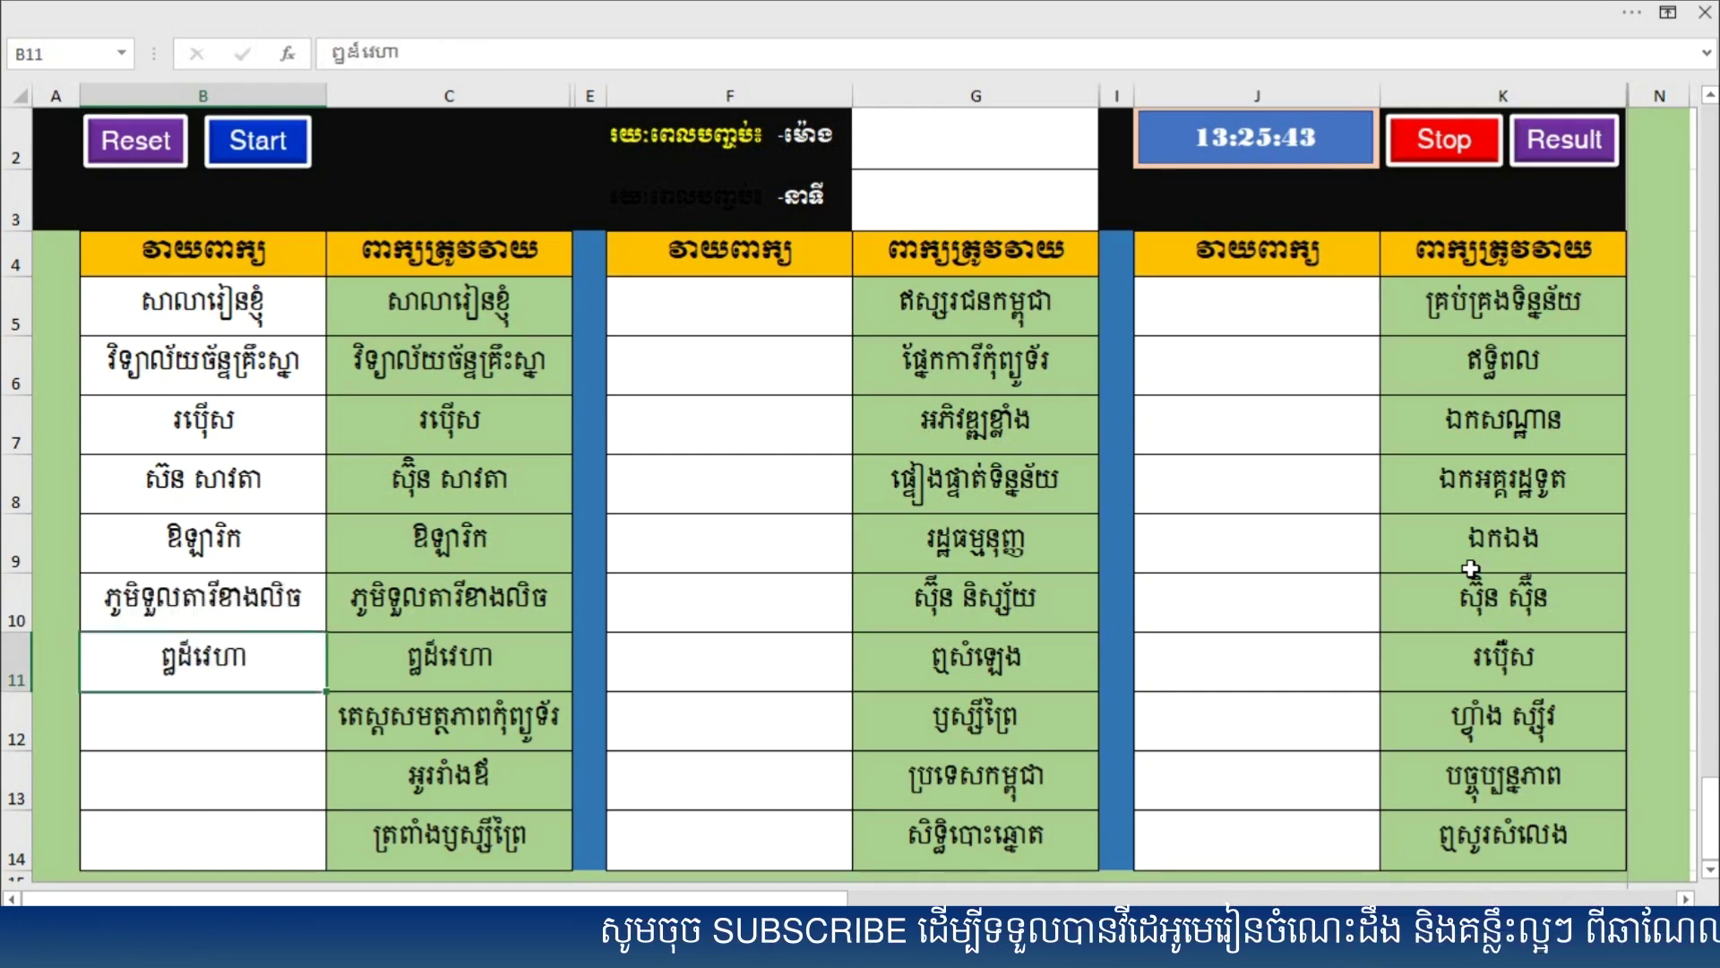
pyautogui.press('Return')
# Step: Finish column B with the corrected words for B12, B13 and B14
pyautogui.write('ស')
pyautogui.press('BackSpace')
pyautogui.write('តេស្ស')
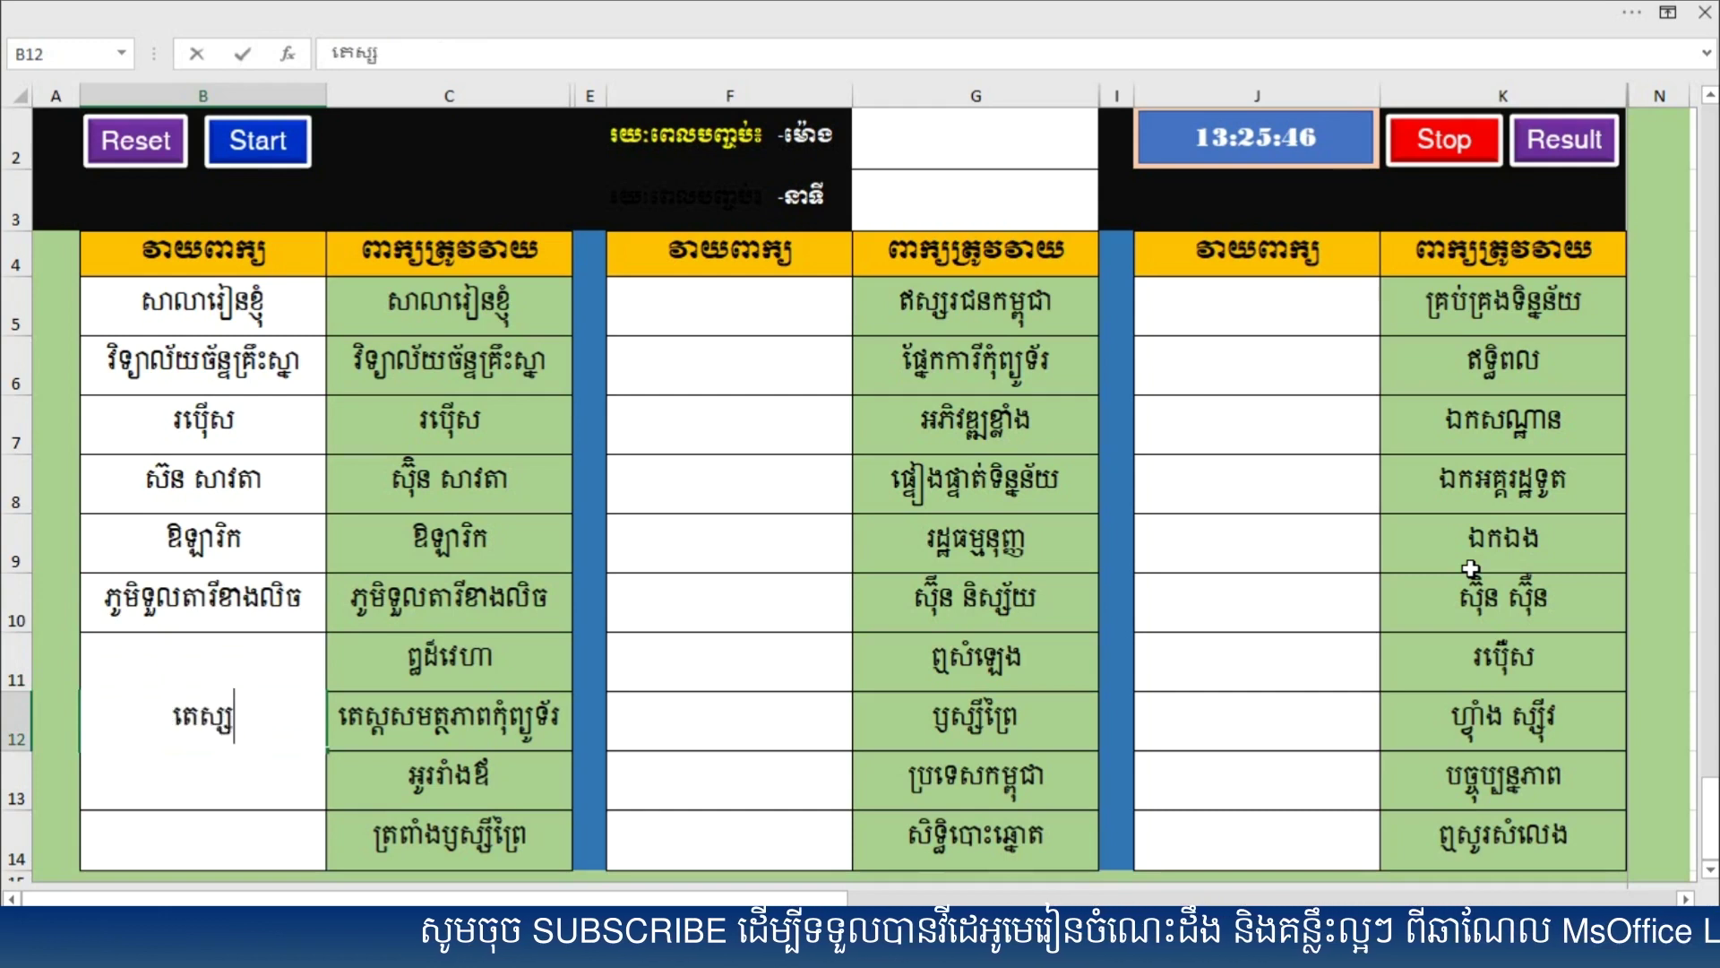
pyautogui.press('BackSpace')
pyautogui.write('តស')
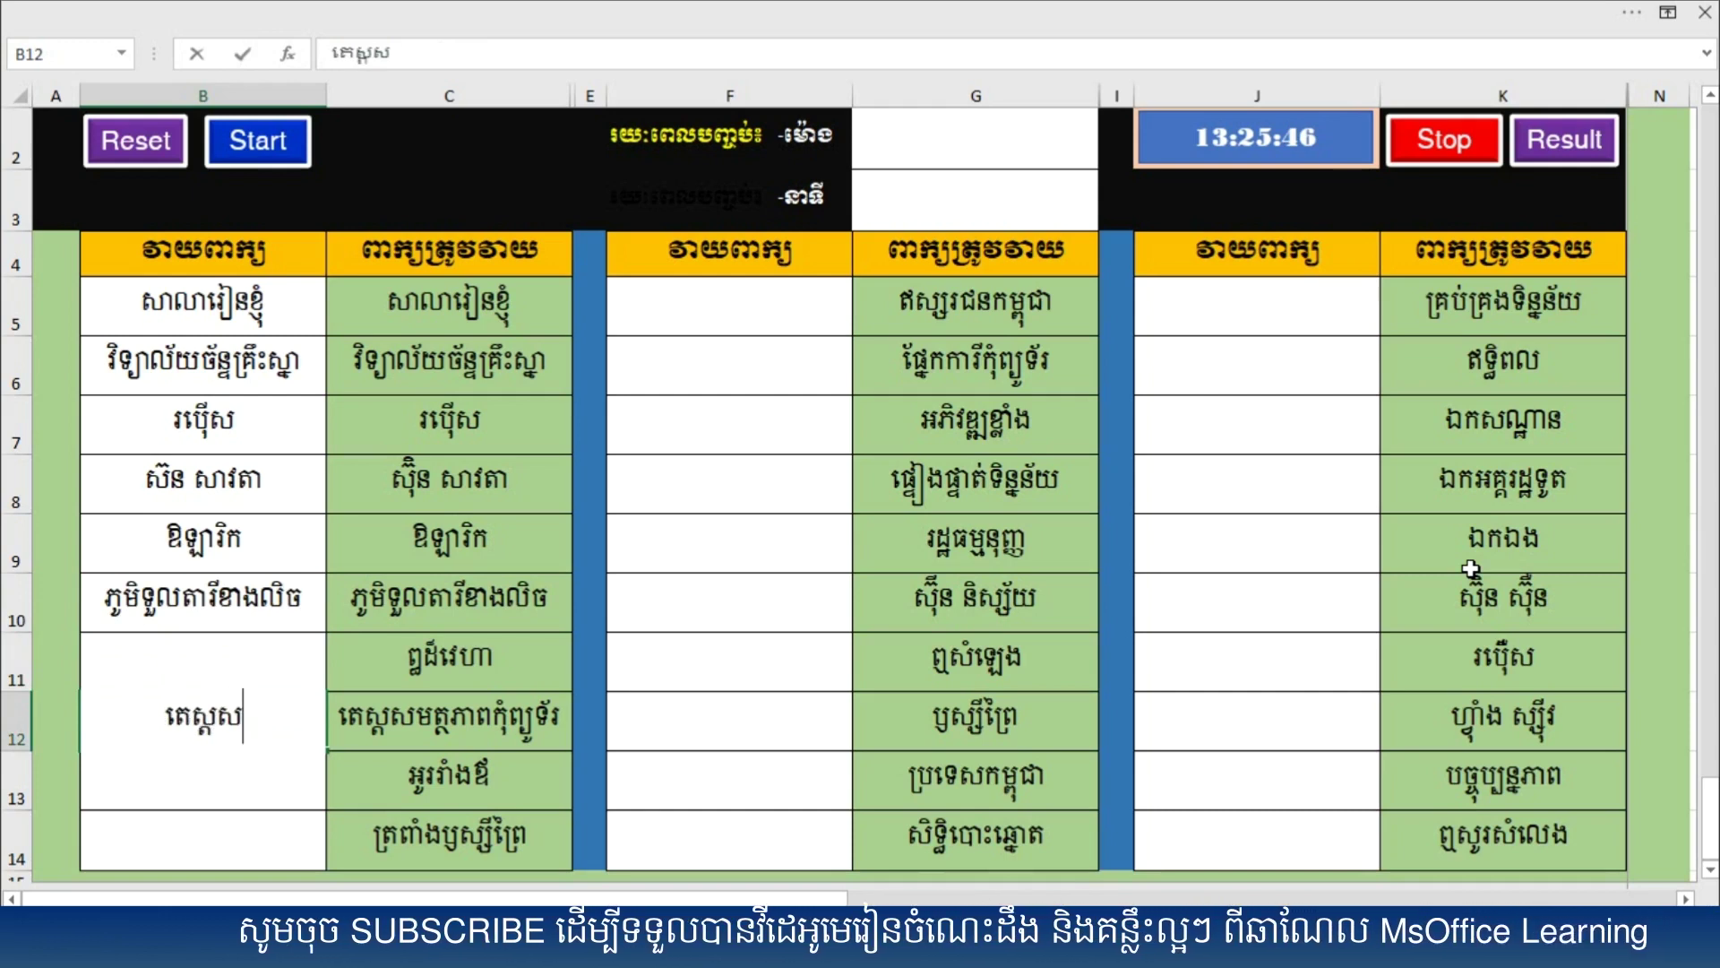
pyautogui.write('មត្ថភាពកុំព្យូទ័')
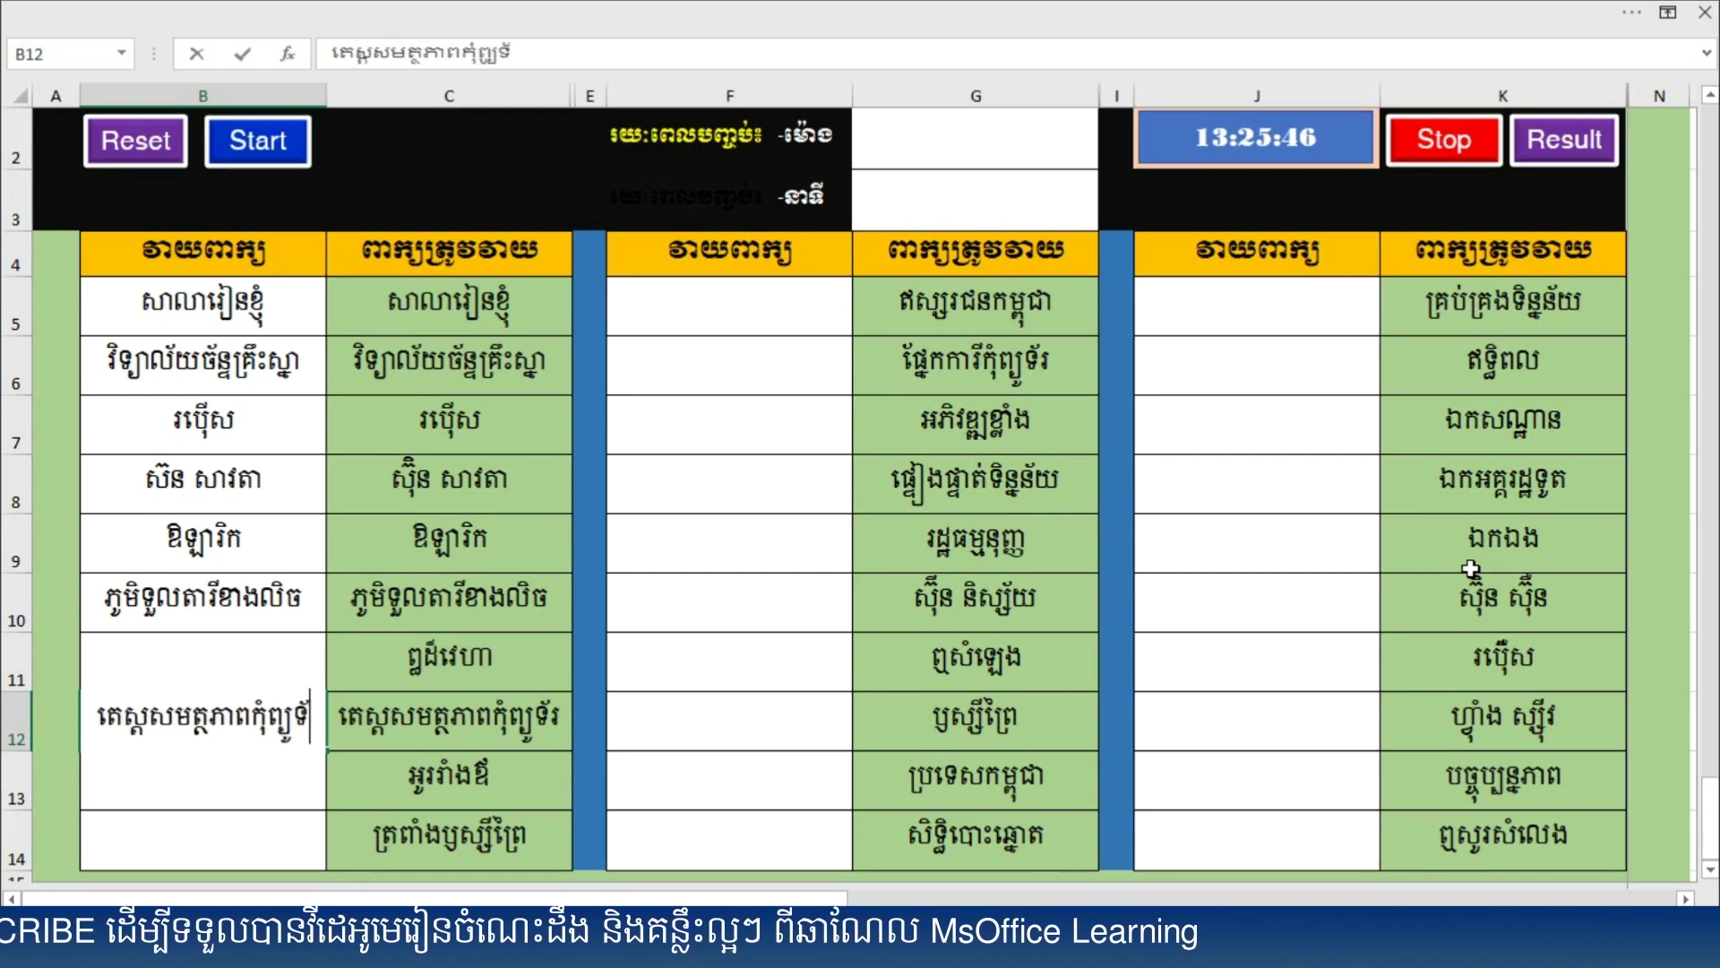
pyautogui.write('័រ')
pyautogui.press('Return')
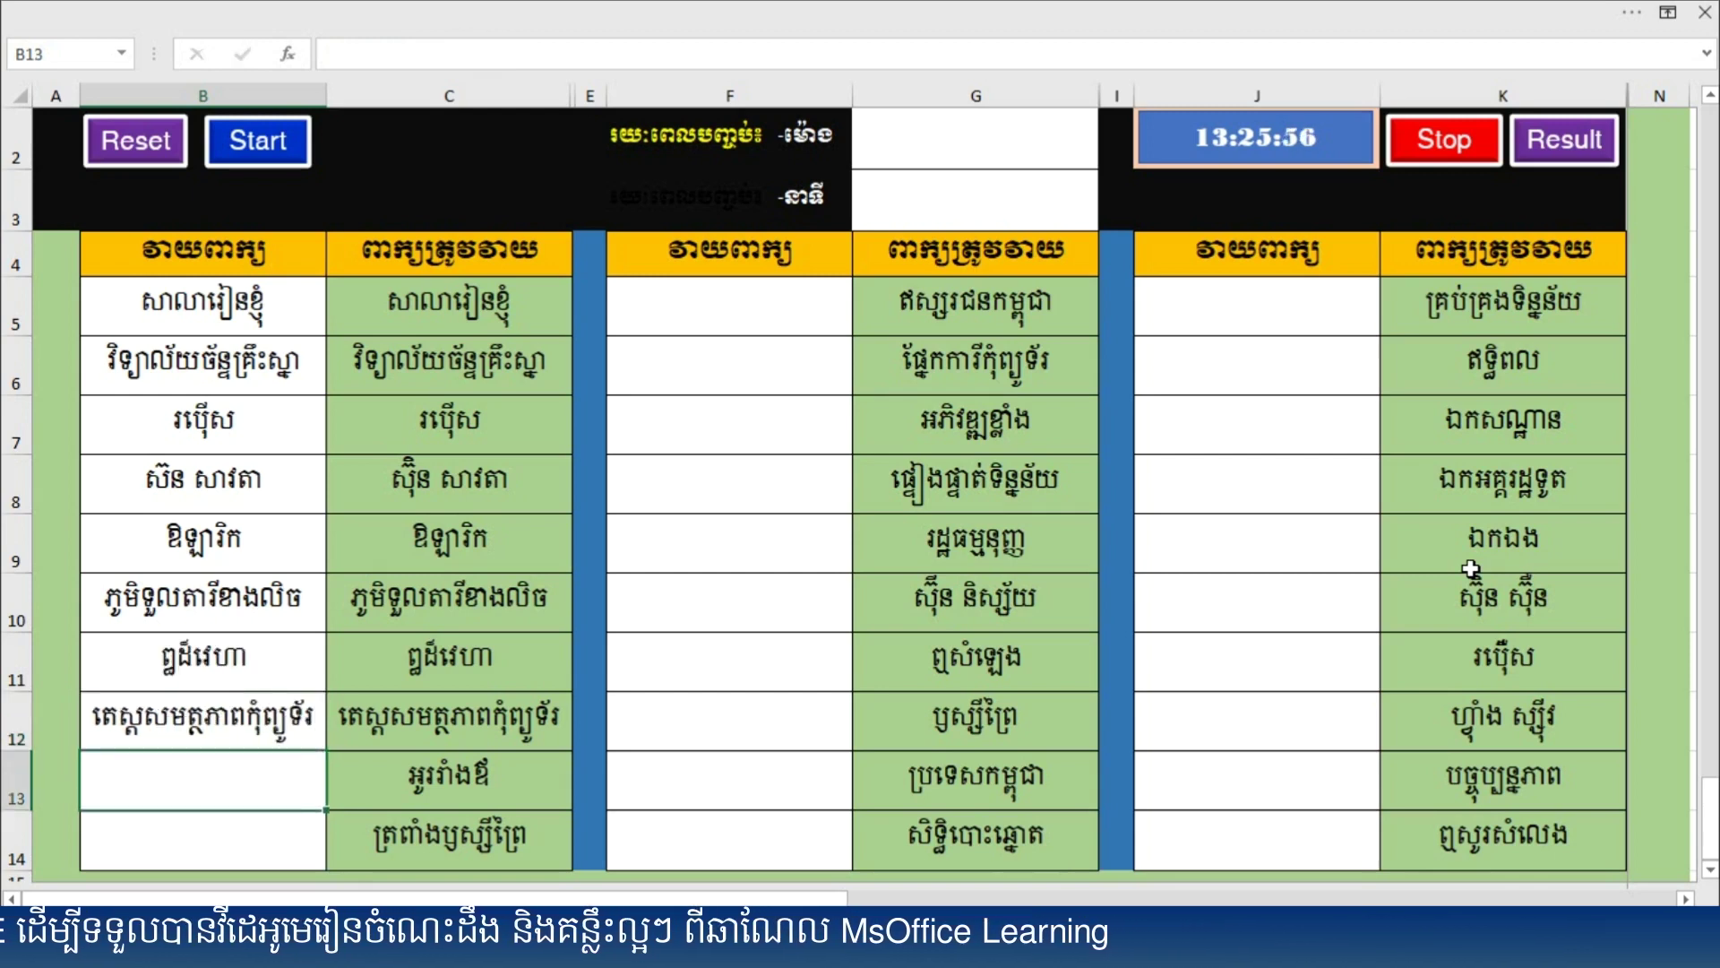
pyautogui.write('អូររាំង')
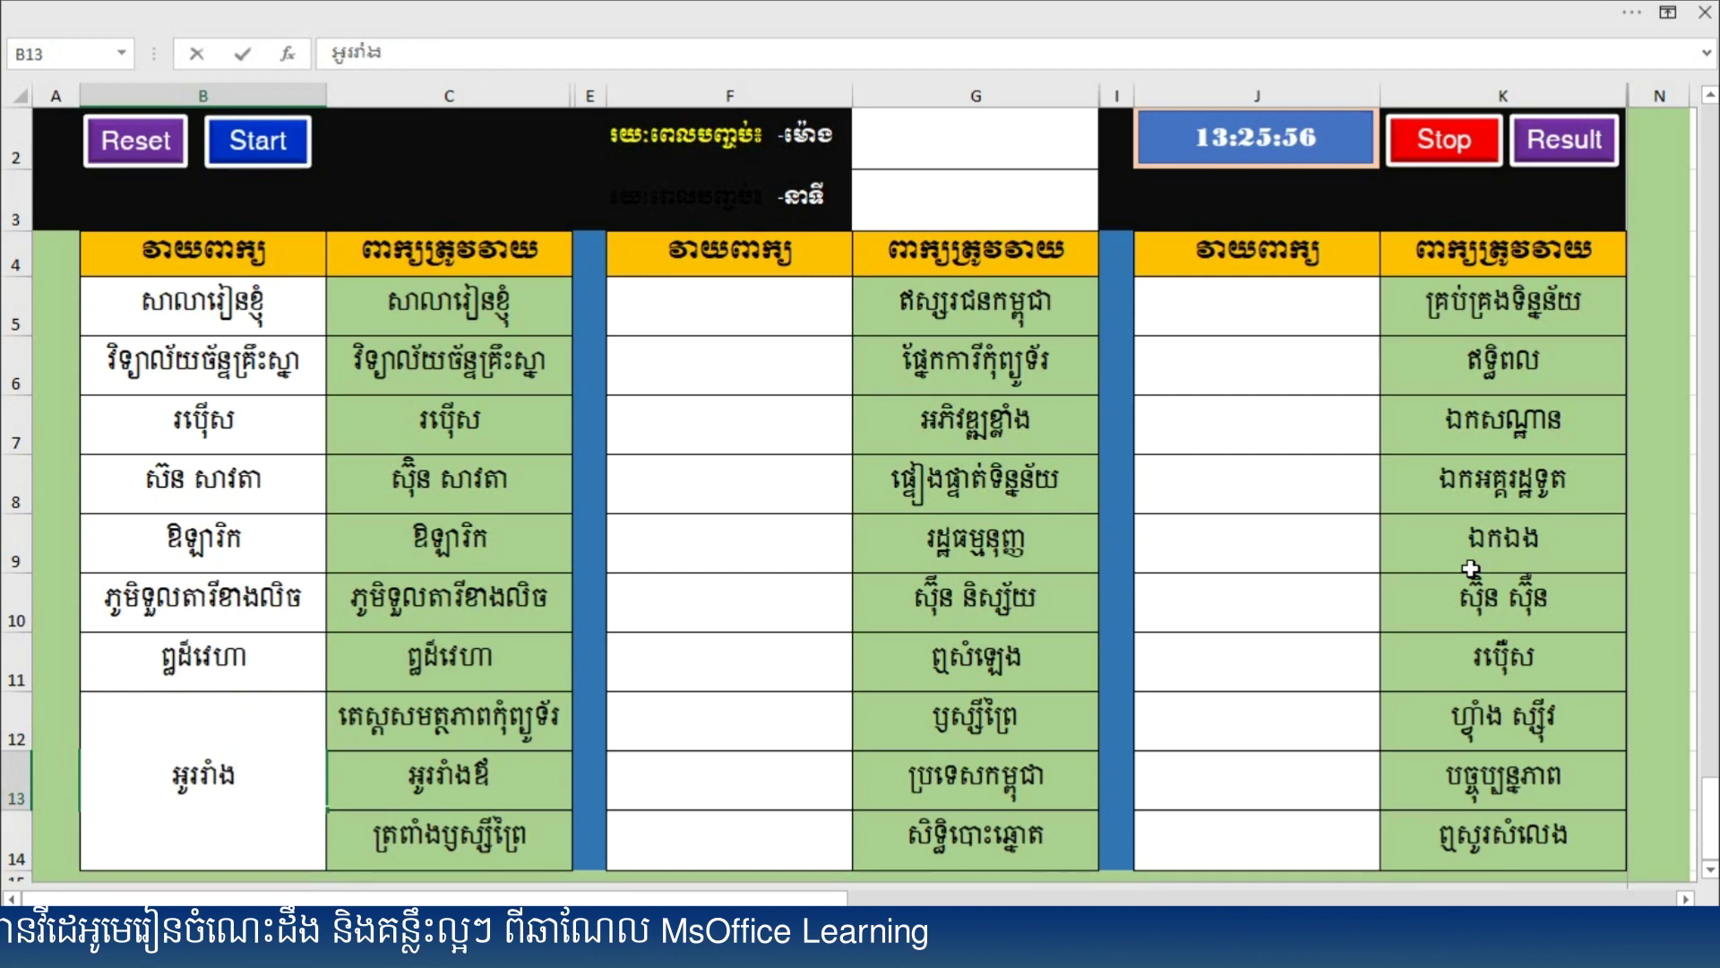
pyautogui.write('ៀ')
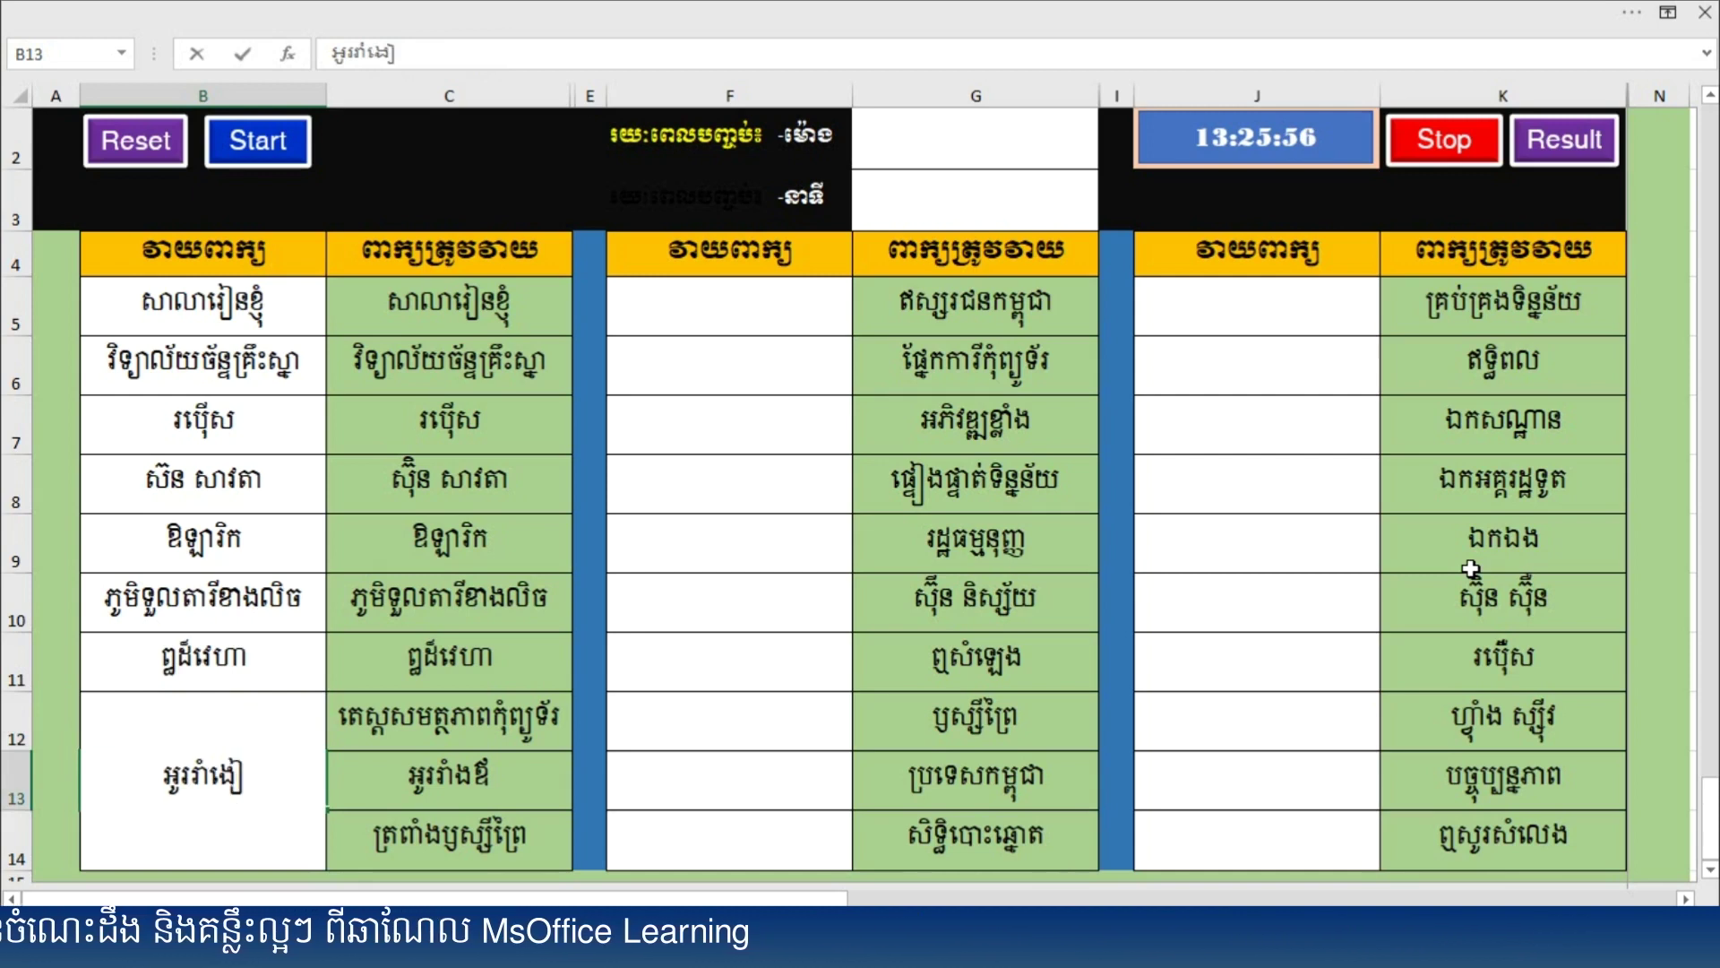
pyautogui.press('BackSpace')
pyautogui.write('ឌី')
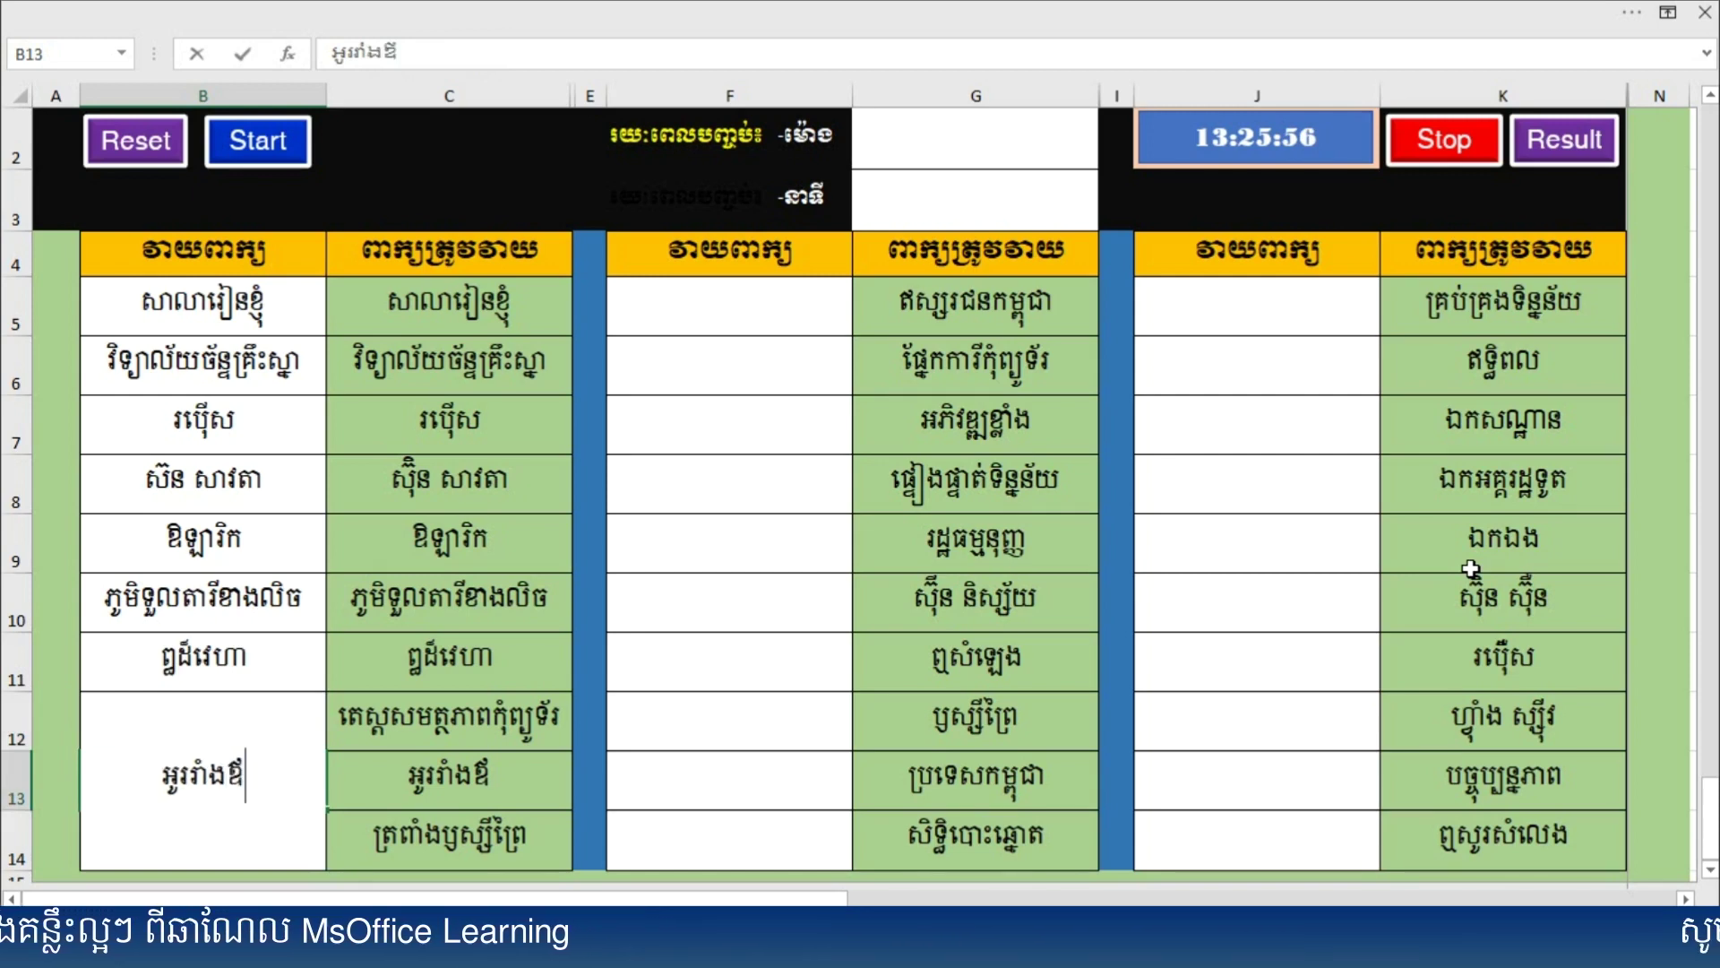
pyautogui.press('Return')
pyautogui.write('គ្រព')
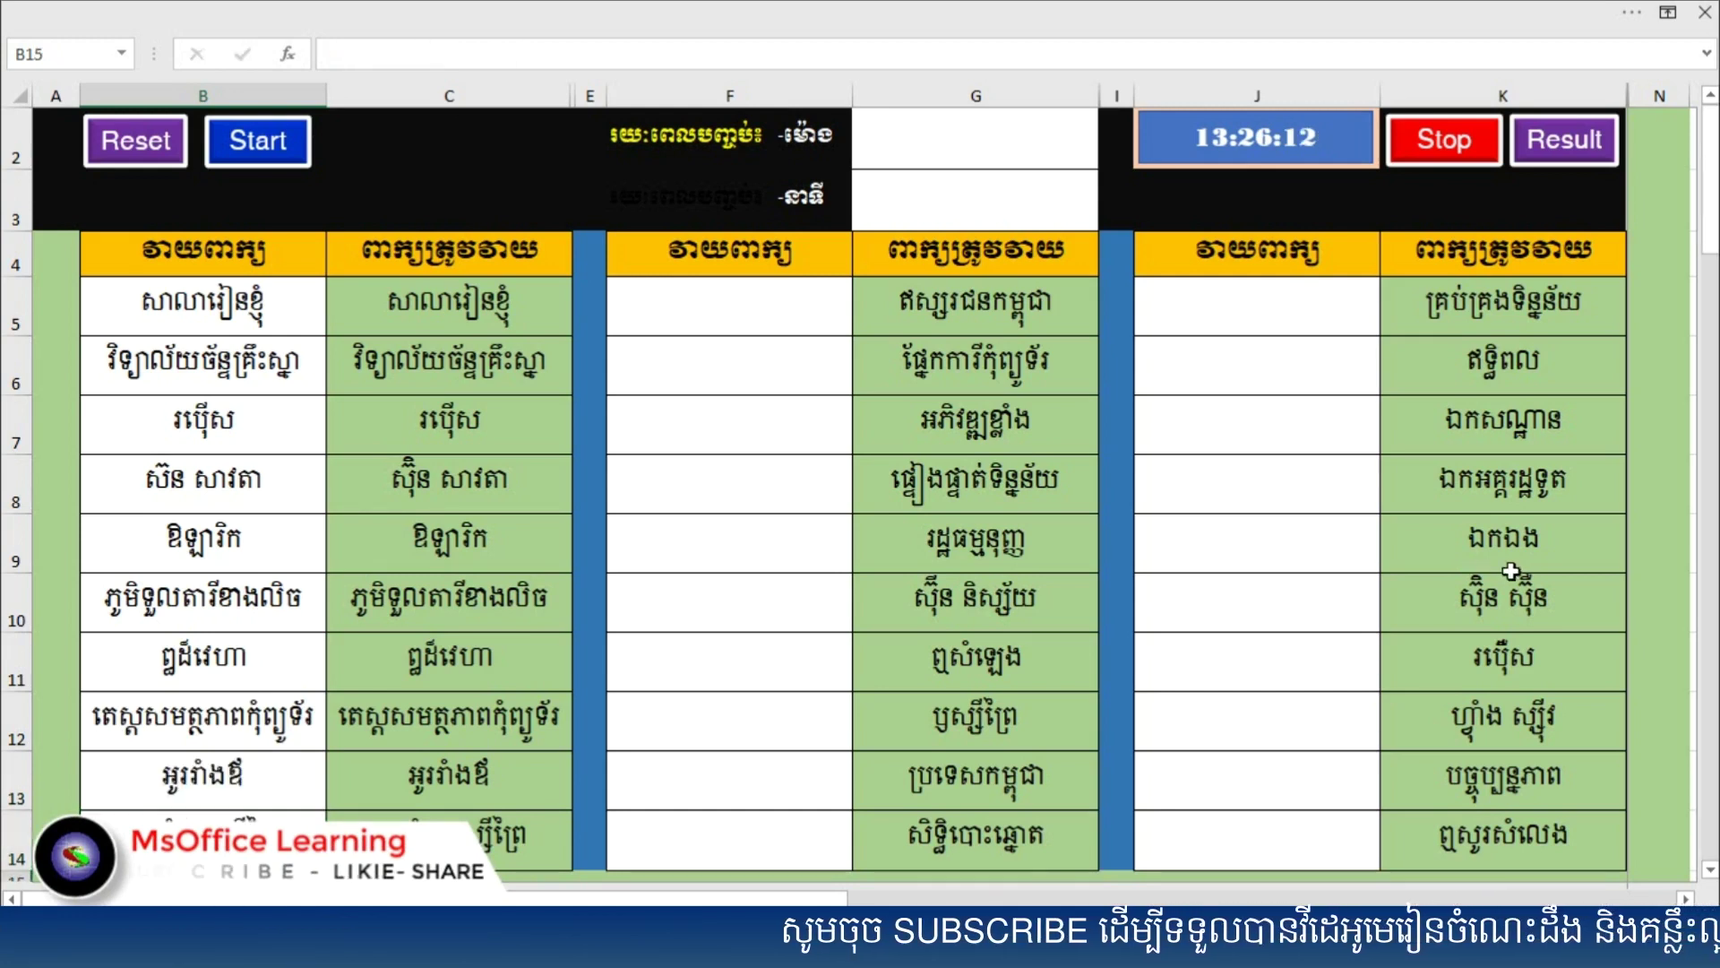
pyautogui.click(776, 322)
# Step: Type the F5–F7 words, including ការីកុំព្យូទ័រ in F6, correcting typos
pyautogui.write('ឥស្សរជនកម')
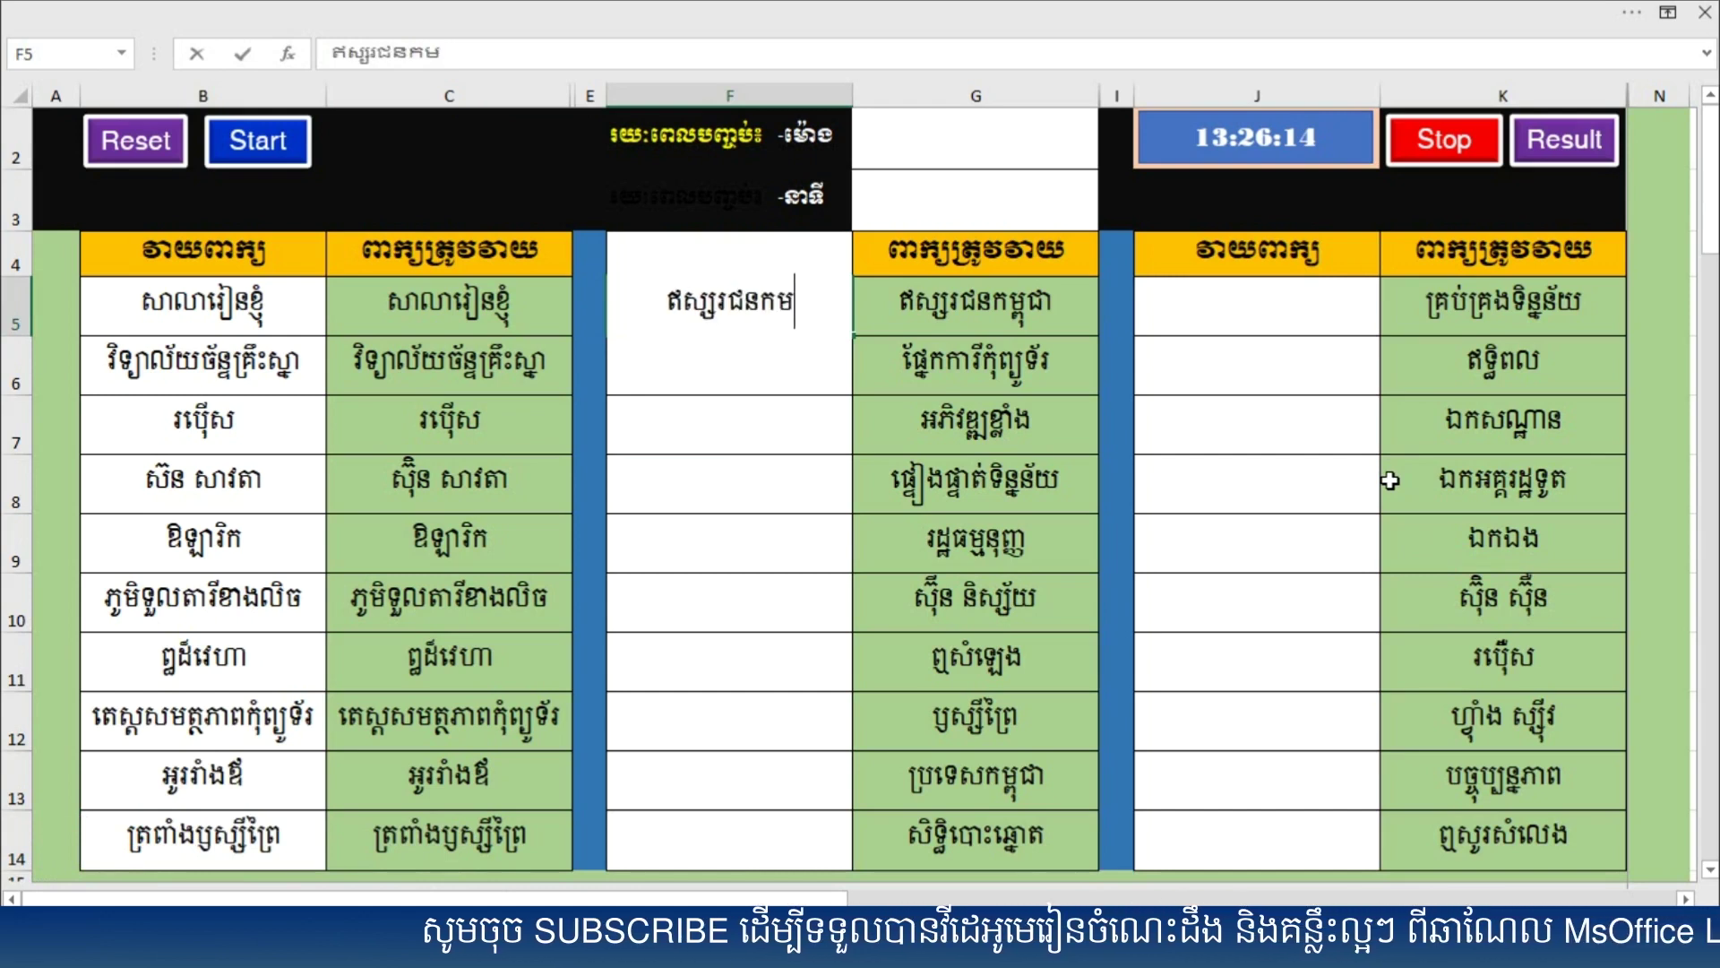
pyautogui.write('្ពុះ')
pyautogui.press('BackSpace')
pyautogui.press('BackSpace')
pyautogui.write('ុះ')
pyautogui.press('BackSpace')
pyautogui.press('BackSpace')
pyautogui.write('ព')
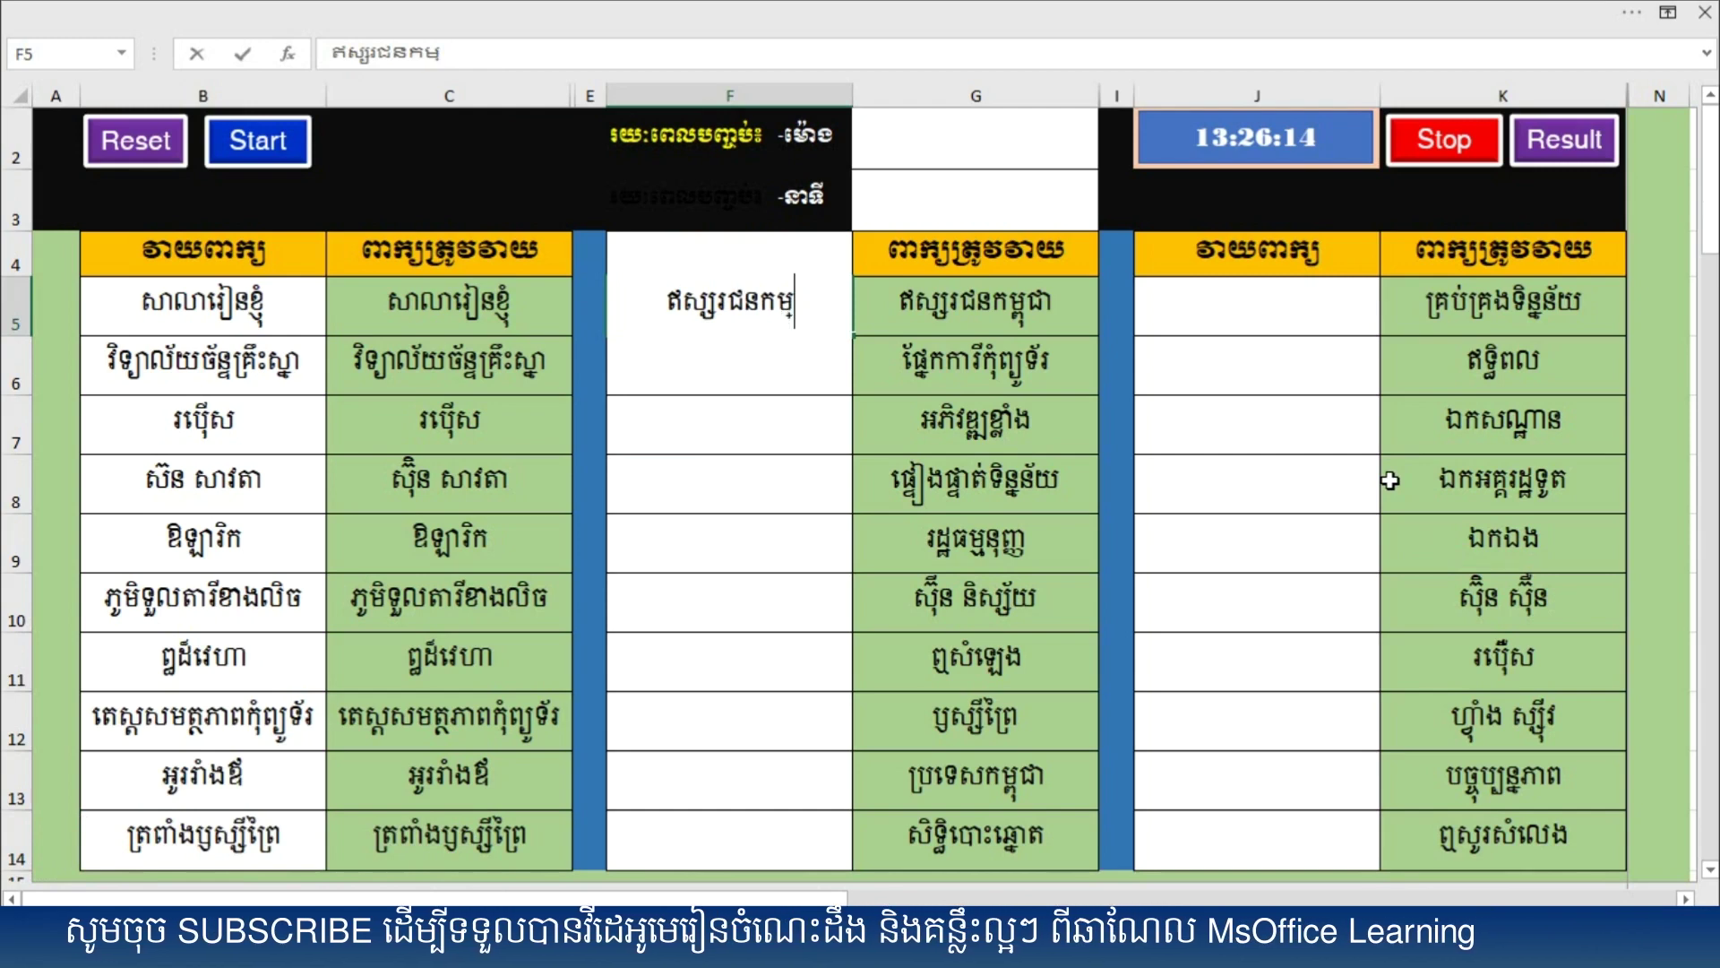
pyautogui.write('ុជា')
pyautogui.press('Return')
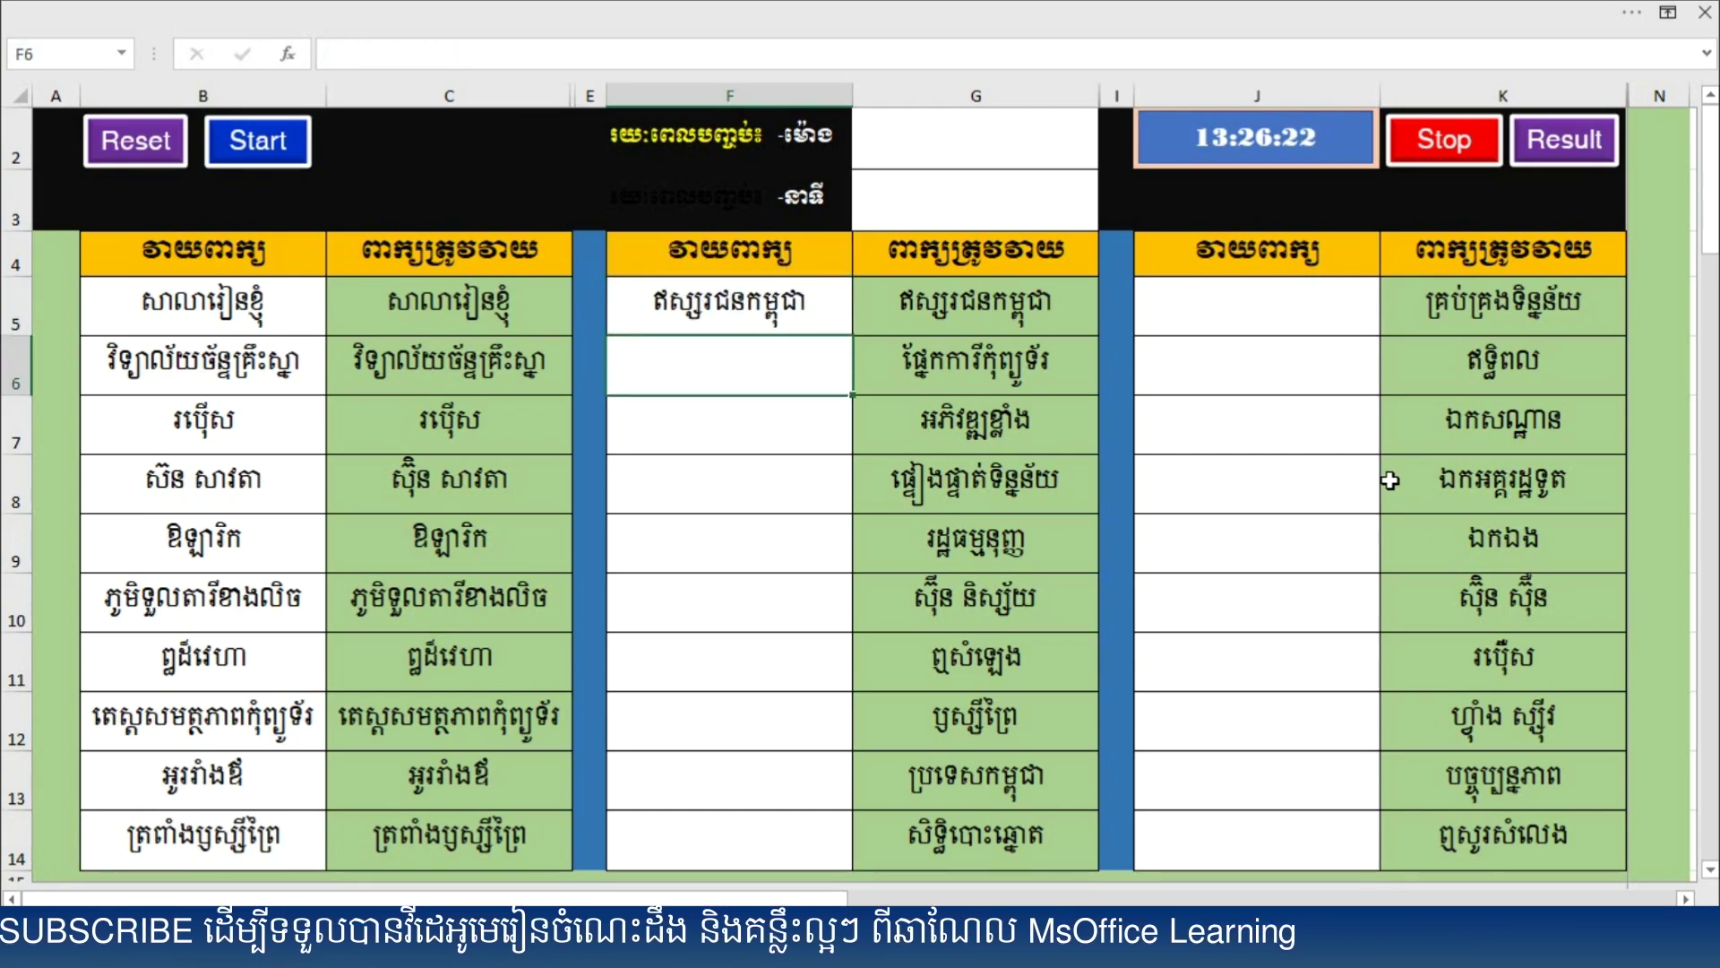
pyautogui.write('ផ')
pyautogui.write('ែកា')
pyautogui.press('BackSpace')
pyautogui.write('ការីកុំព្យូទ័រ')
pyautogui.press('Return')
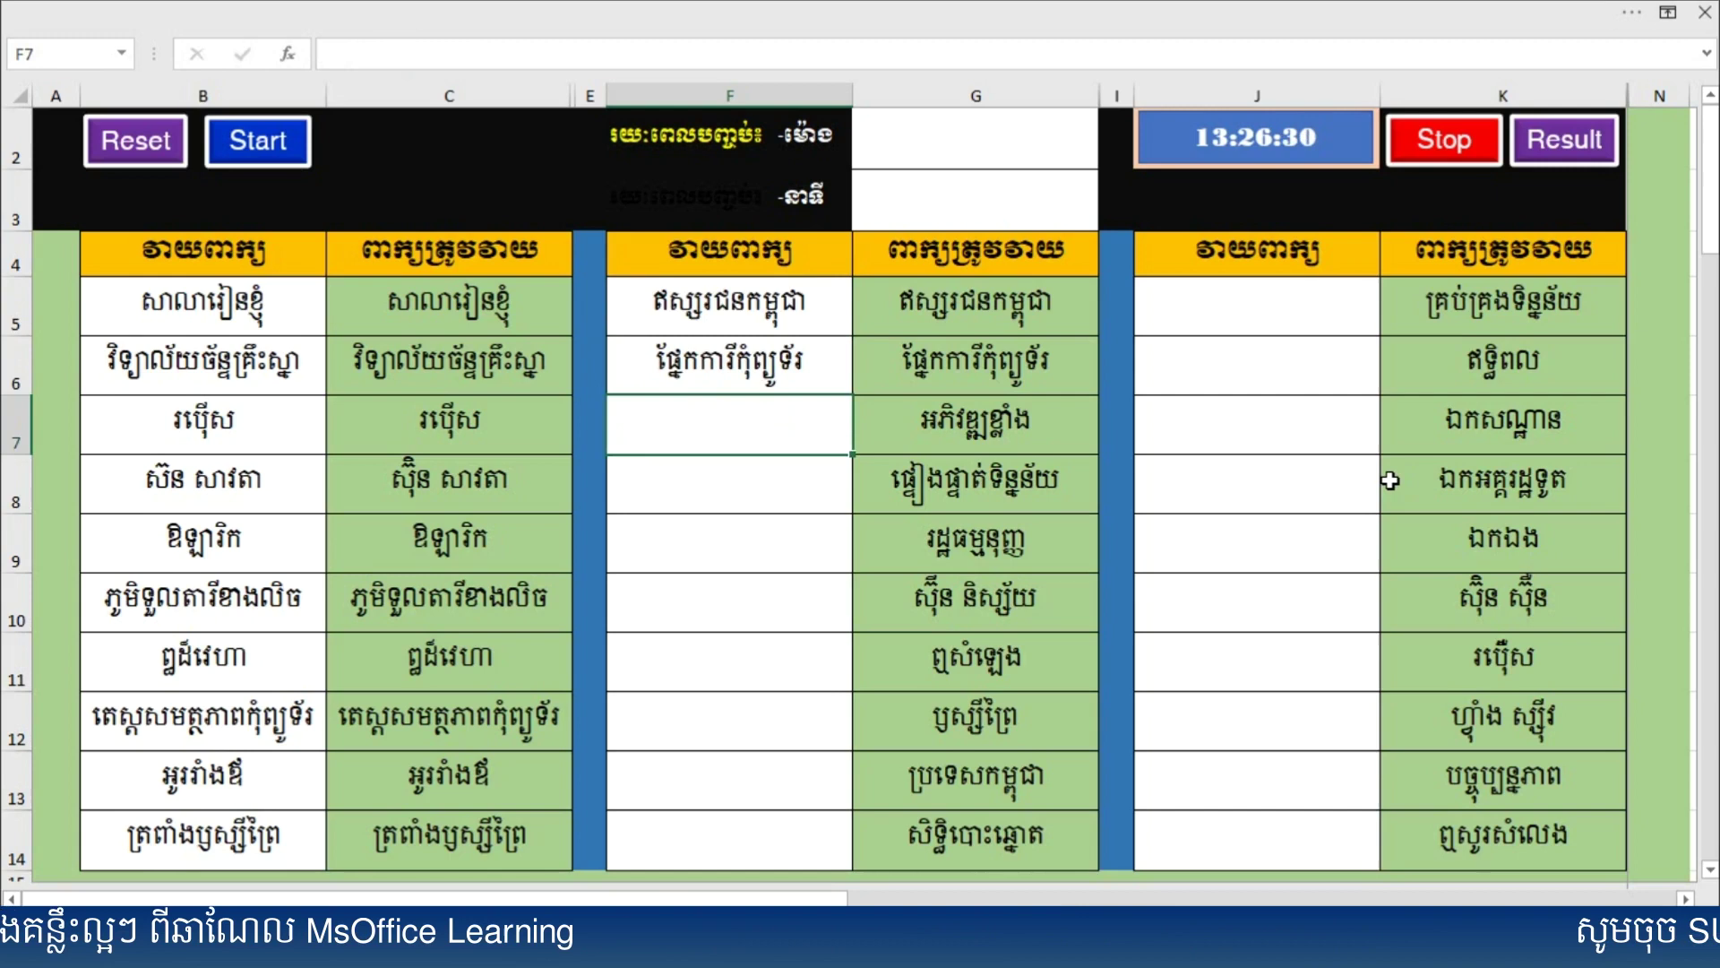
pyautogui.write('អភិវឌ្ឍ')
pyautogui.press('BackSpace')
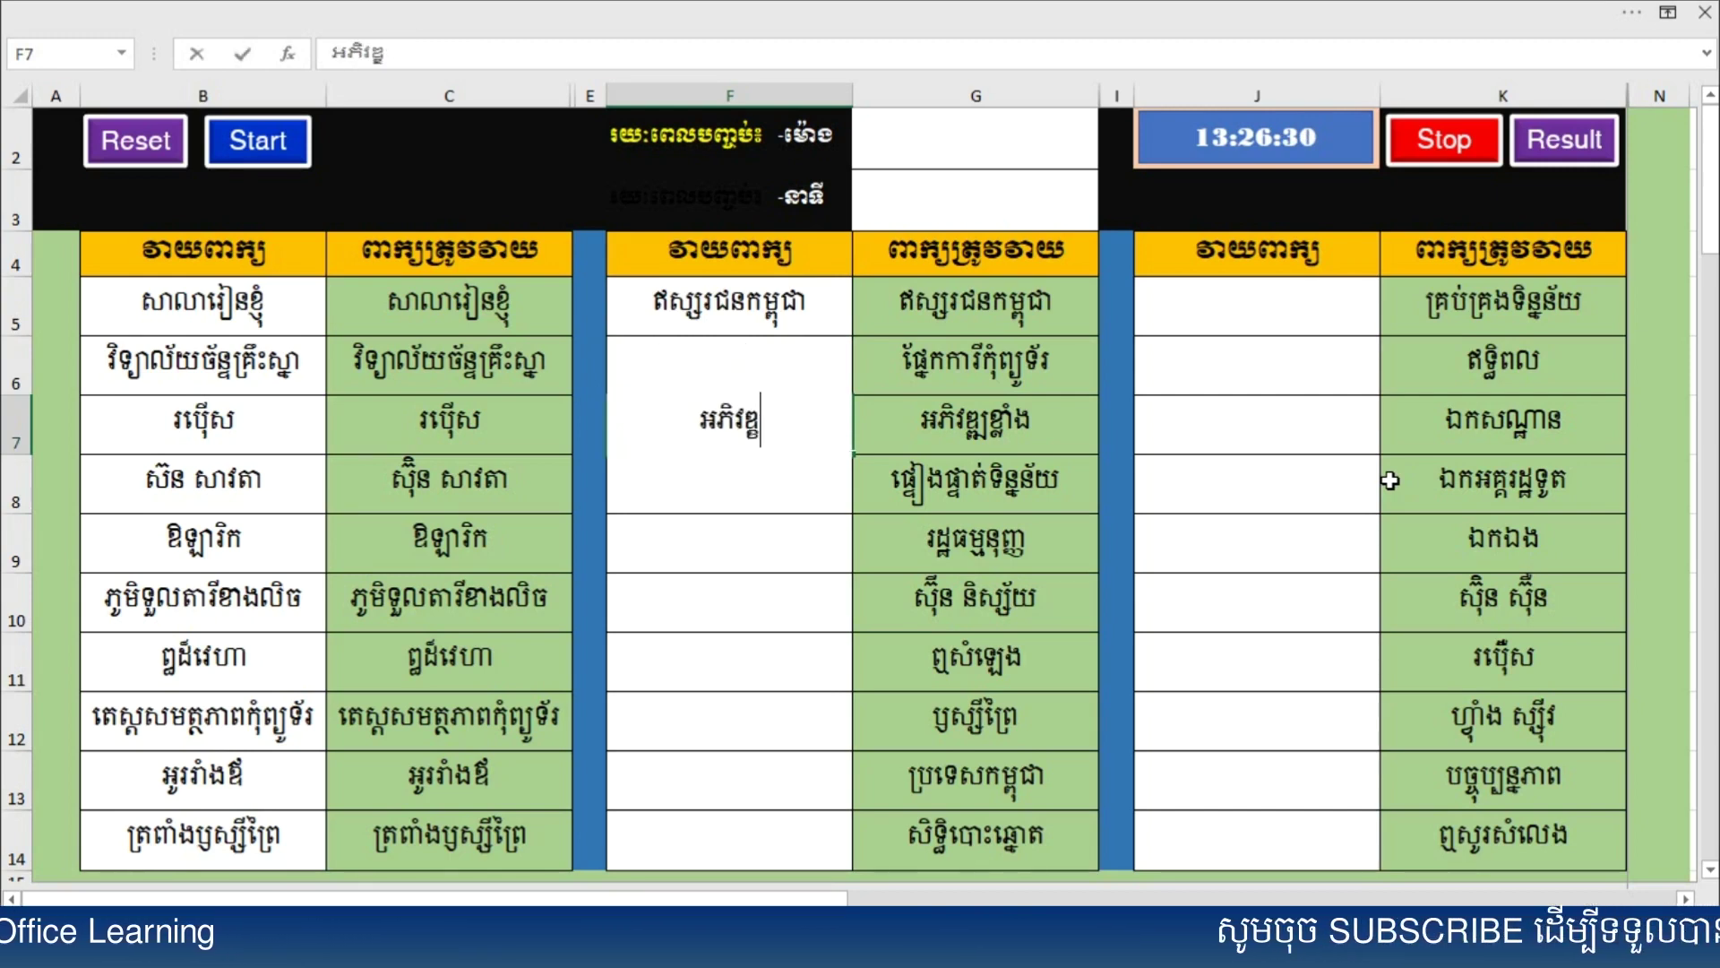
pyautogui.write('្ឍខ្លាំង')
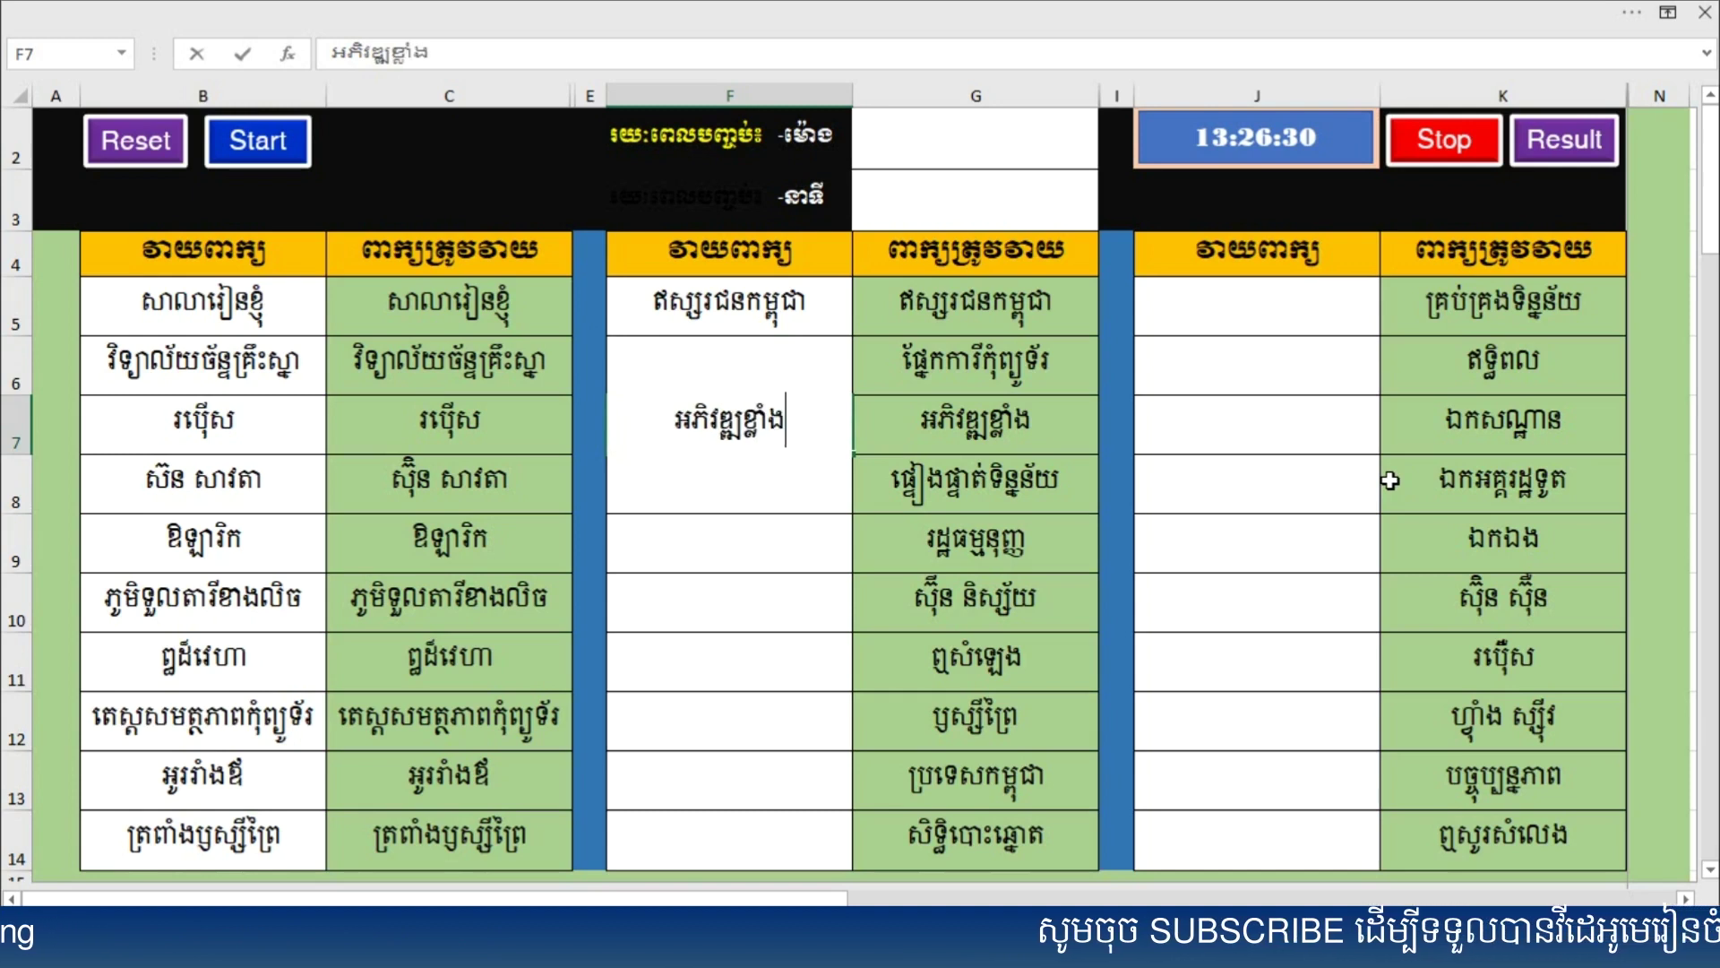
pyautogui.press('Return')
# Step: Type the F8–F10 words, including ផ្ទៀងផ្ទាត់ទិន្នន័យ in F8
pyautogui.write('ផ្ទៀងផ្ទាត់ទិន្ន')
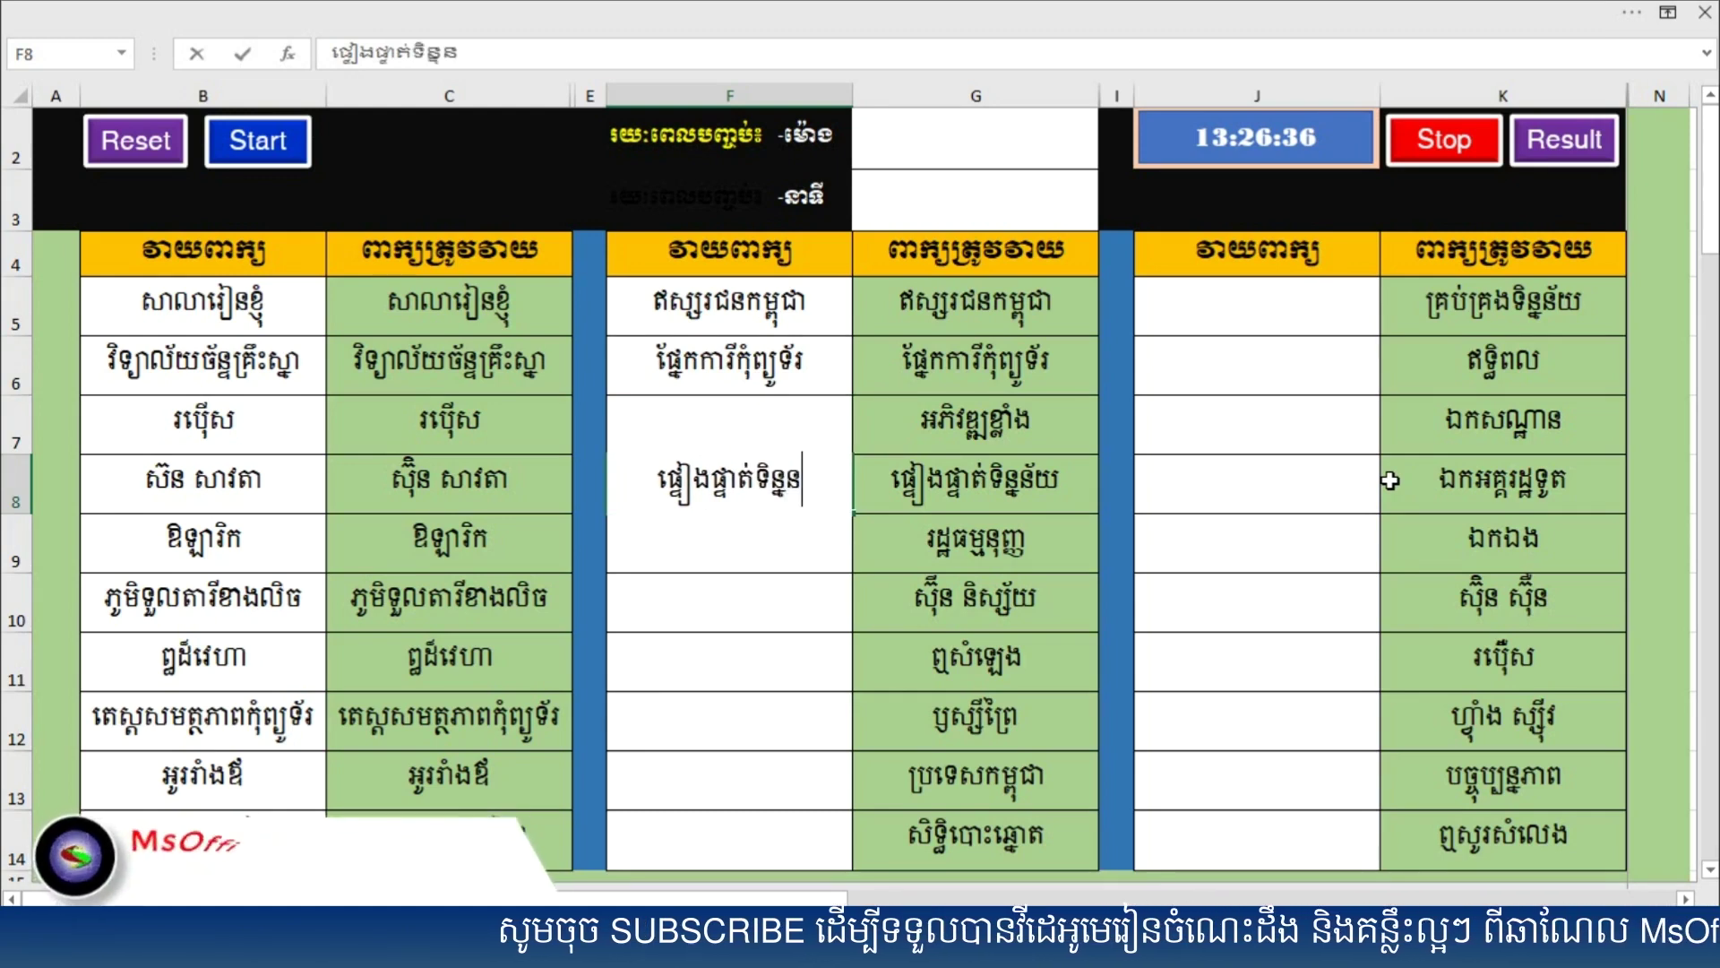
pyautogui.write('ន័យ')
pyautogui.press('Return')
pyautogui.write('រ្')
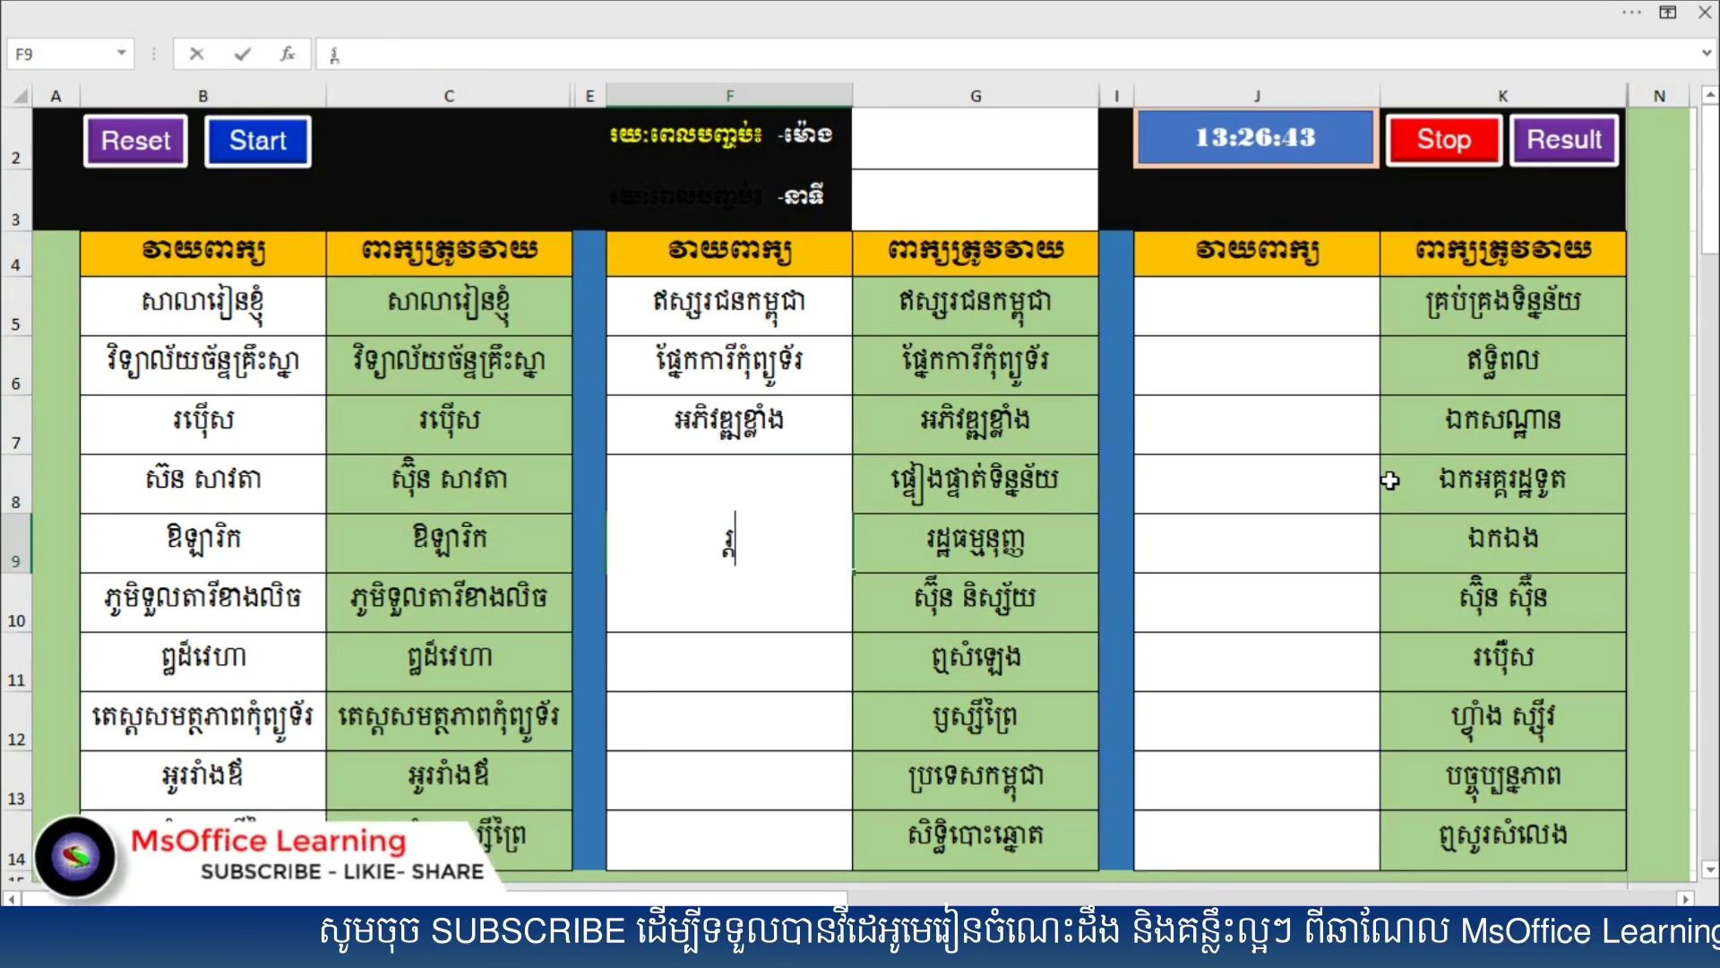
pyautogui.write('ដ្ឋ')
pyautogui.press('BackSpace')
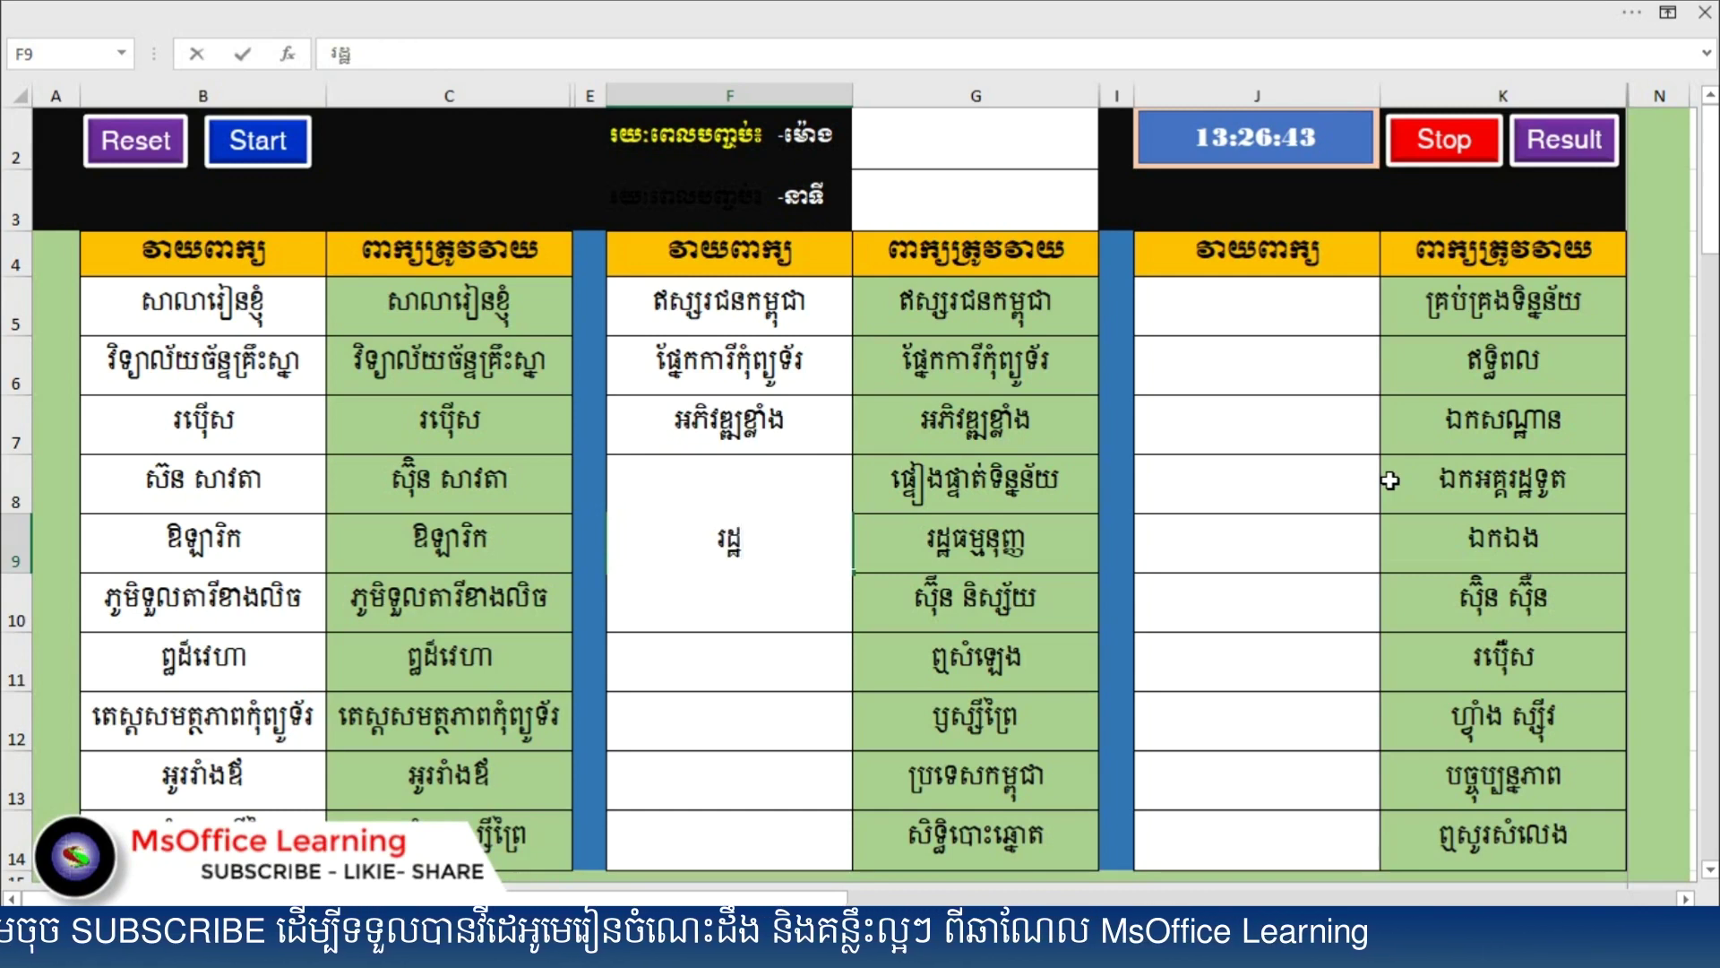
pyautogui.write('ធម្ម')
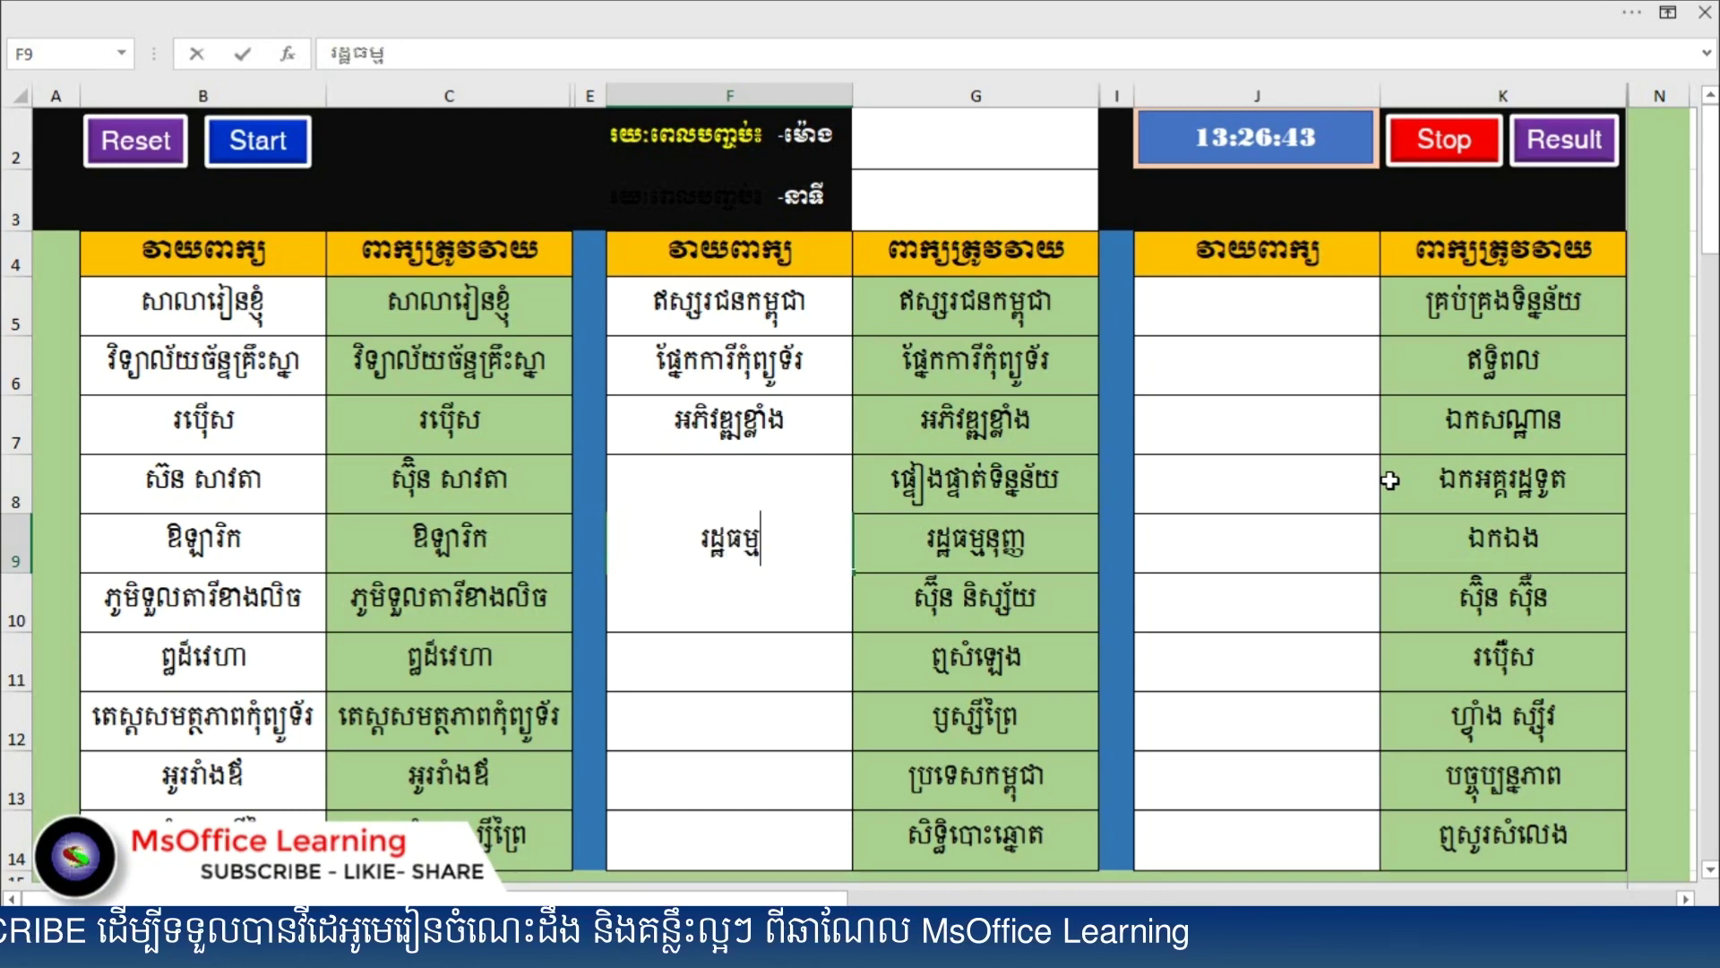
pyautogui.write('នុញ')
pyautogui.press('Return')
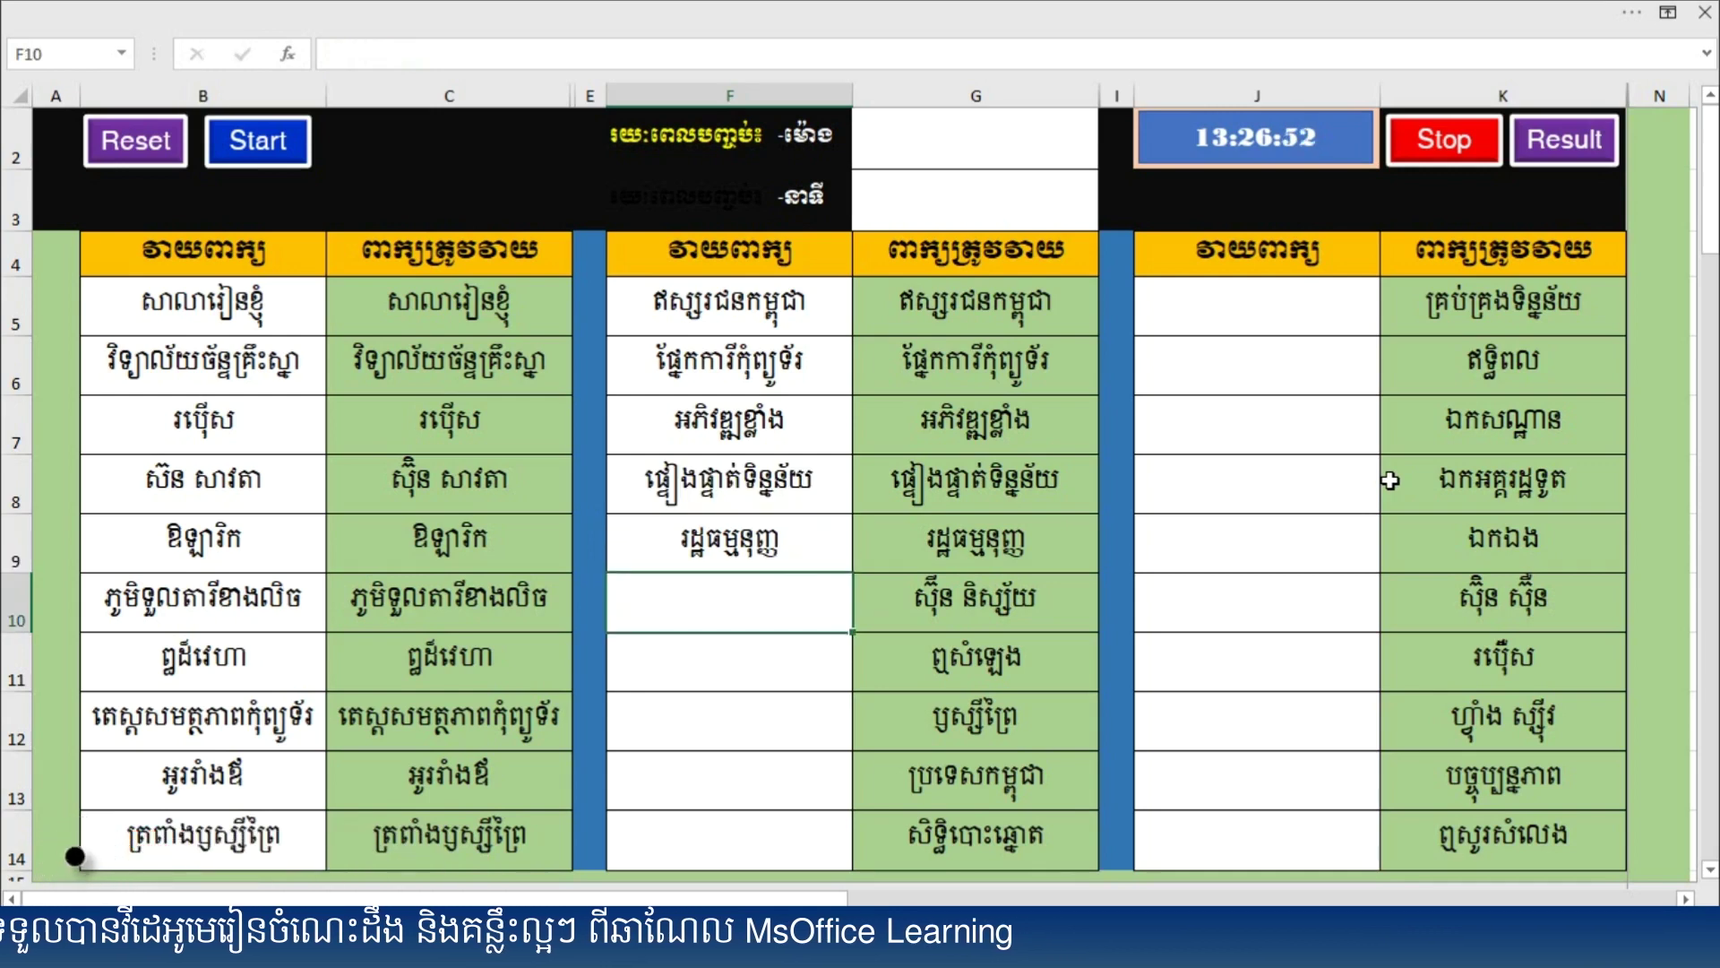
pyautogui.write('ស៊ីន និស្ស័យ')
pyautogui.press('Return')
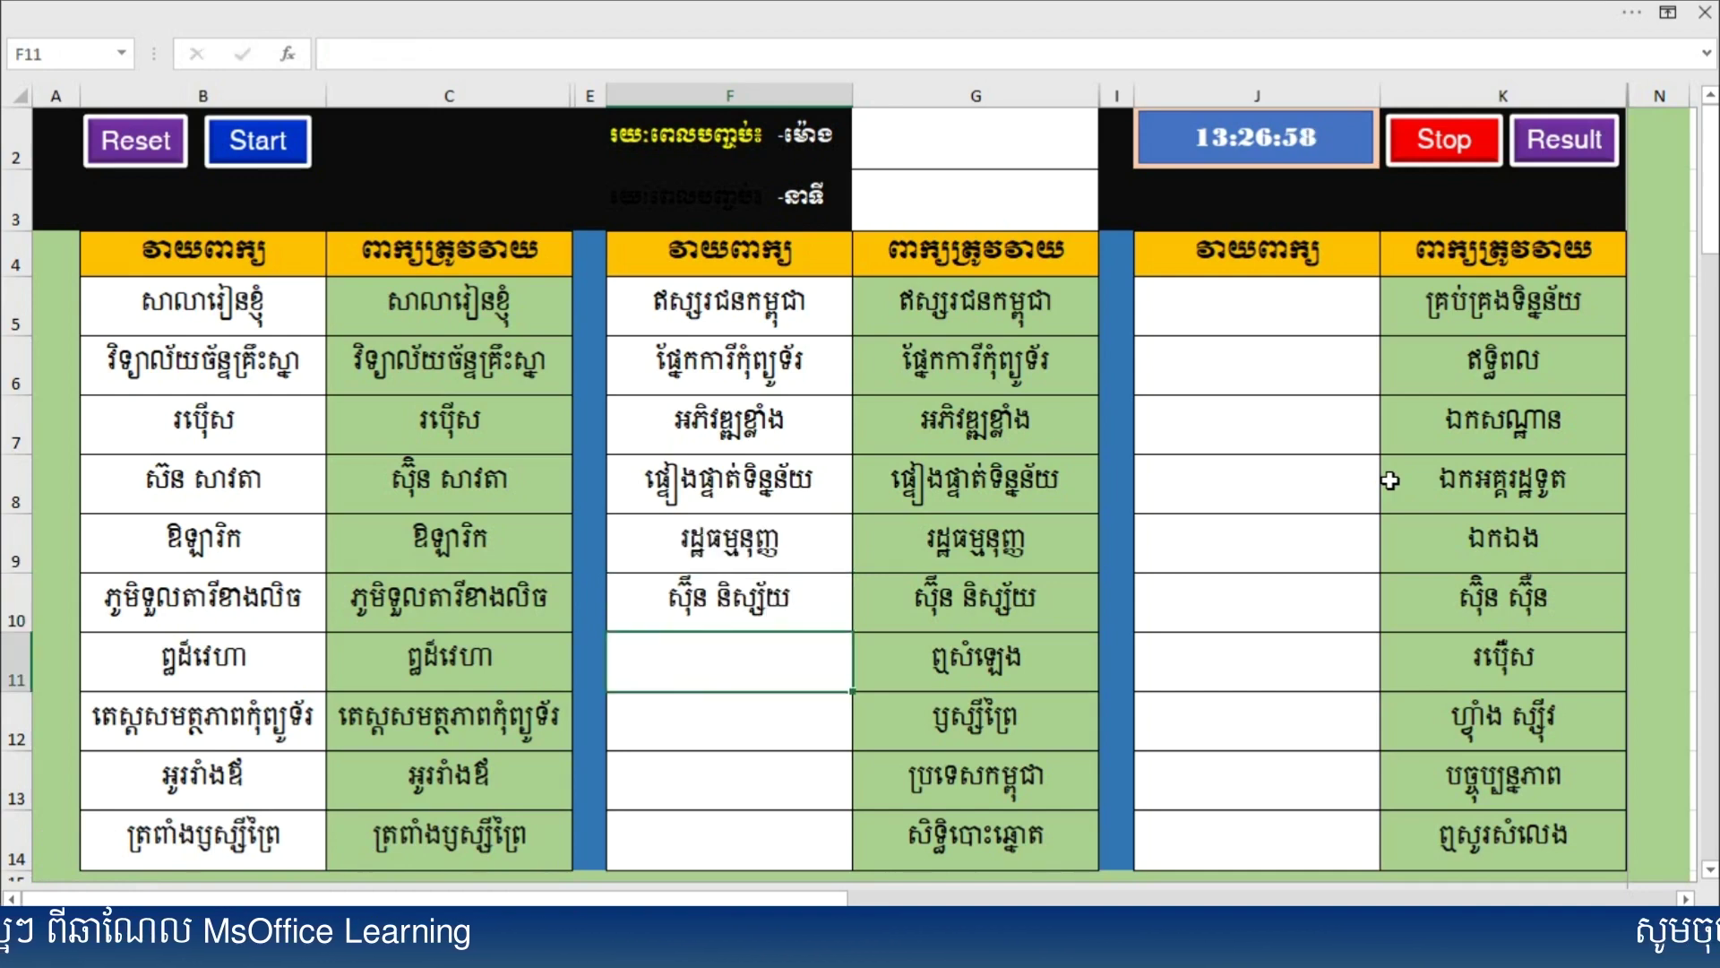
# Step: Type the F11–F14 words, including ប្រទេសកម្ពុជា in F13
pyautogui.write('ពស្')
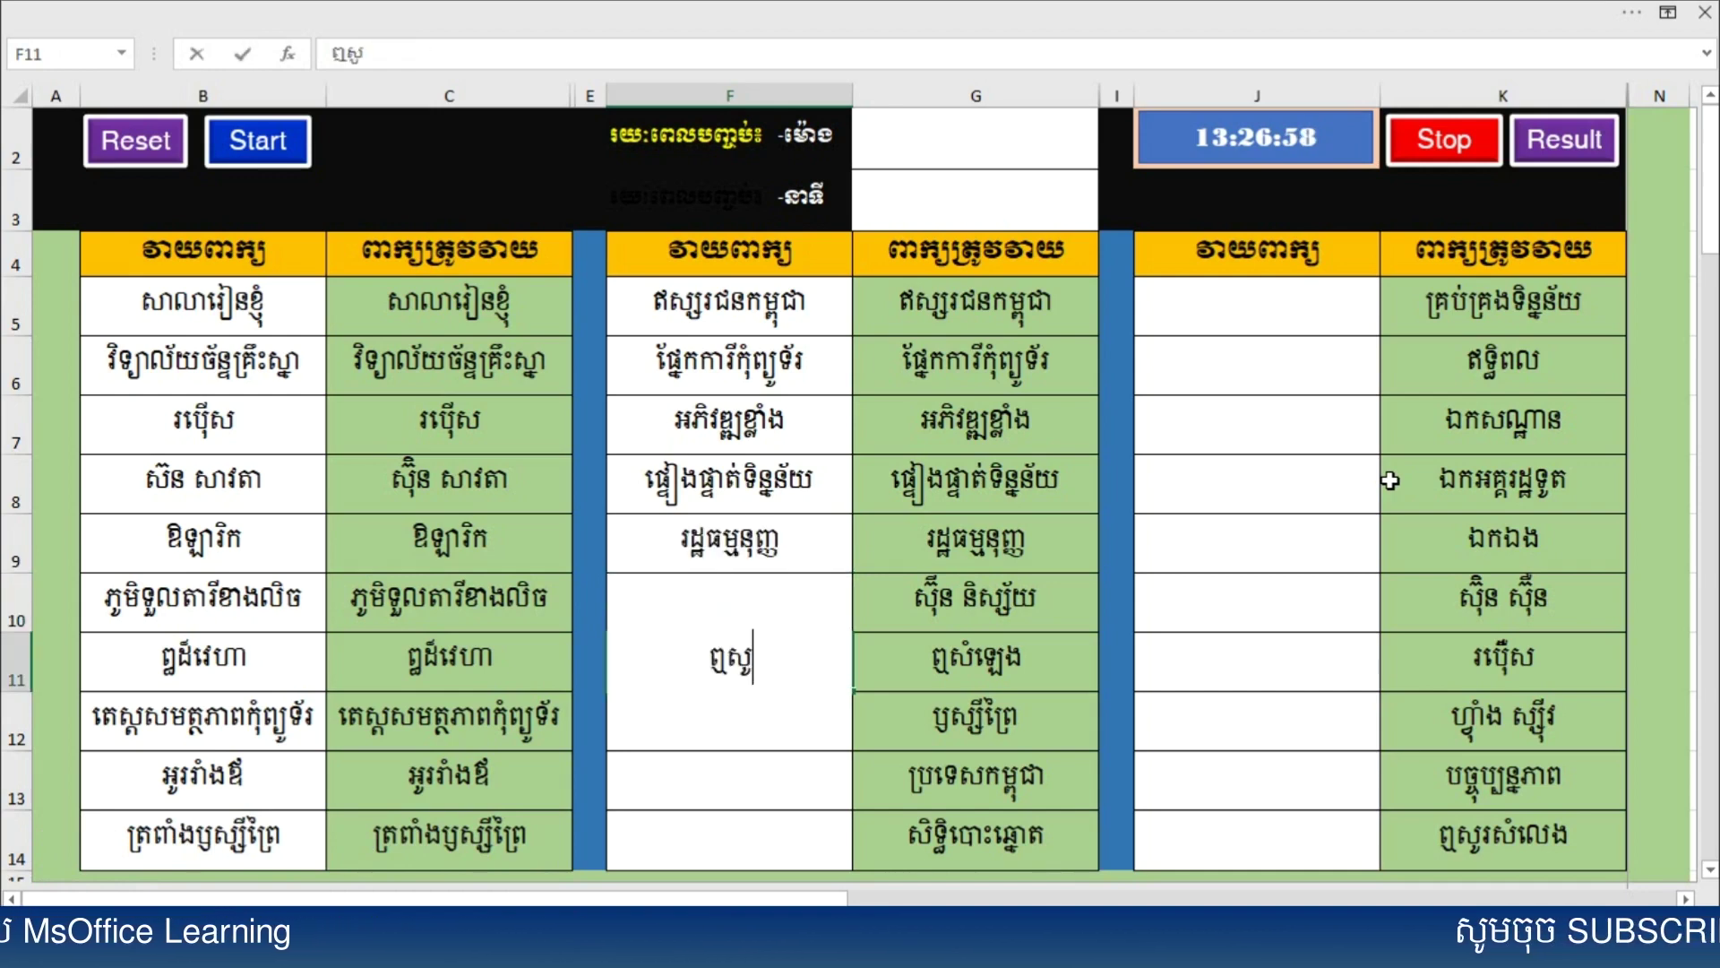
pyautogui.write('េង')
pyautogui.press('Return')
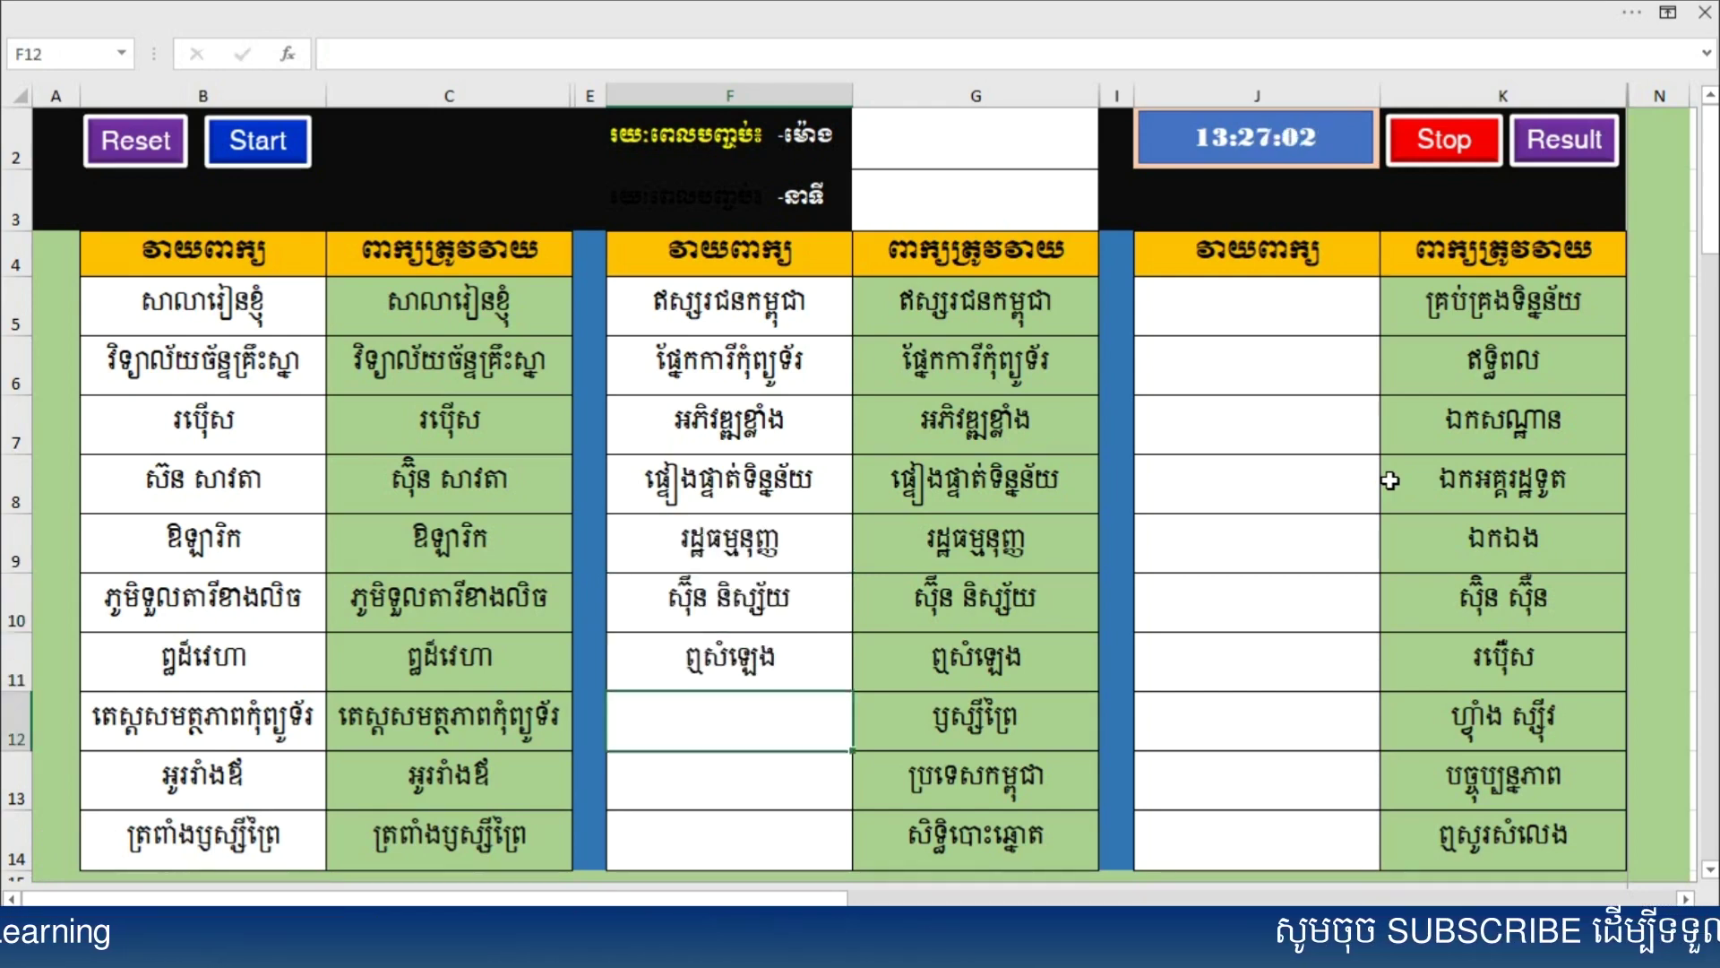
pyautogui.write('ឫ')
pyautogui.write('ឫស្ស')
pyautogui.write('ព្រៃ')
pyautogui.press('Return')
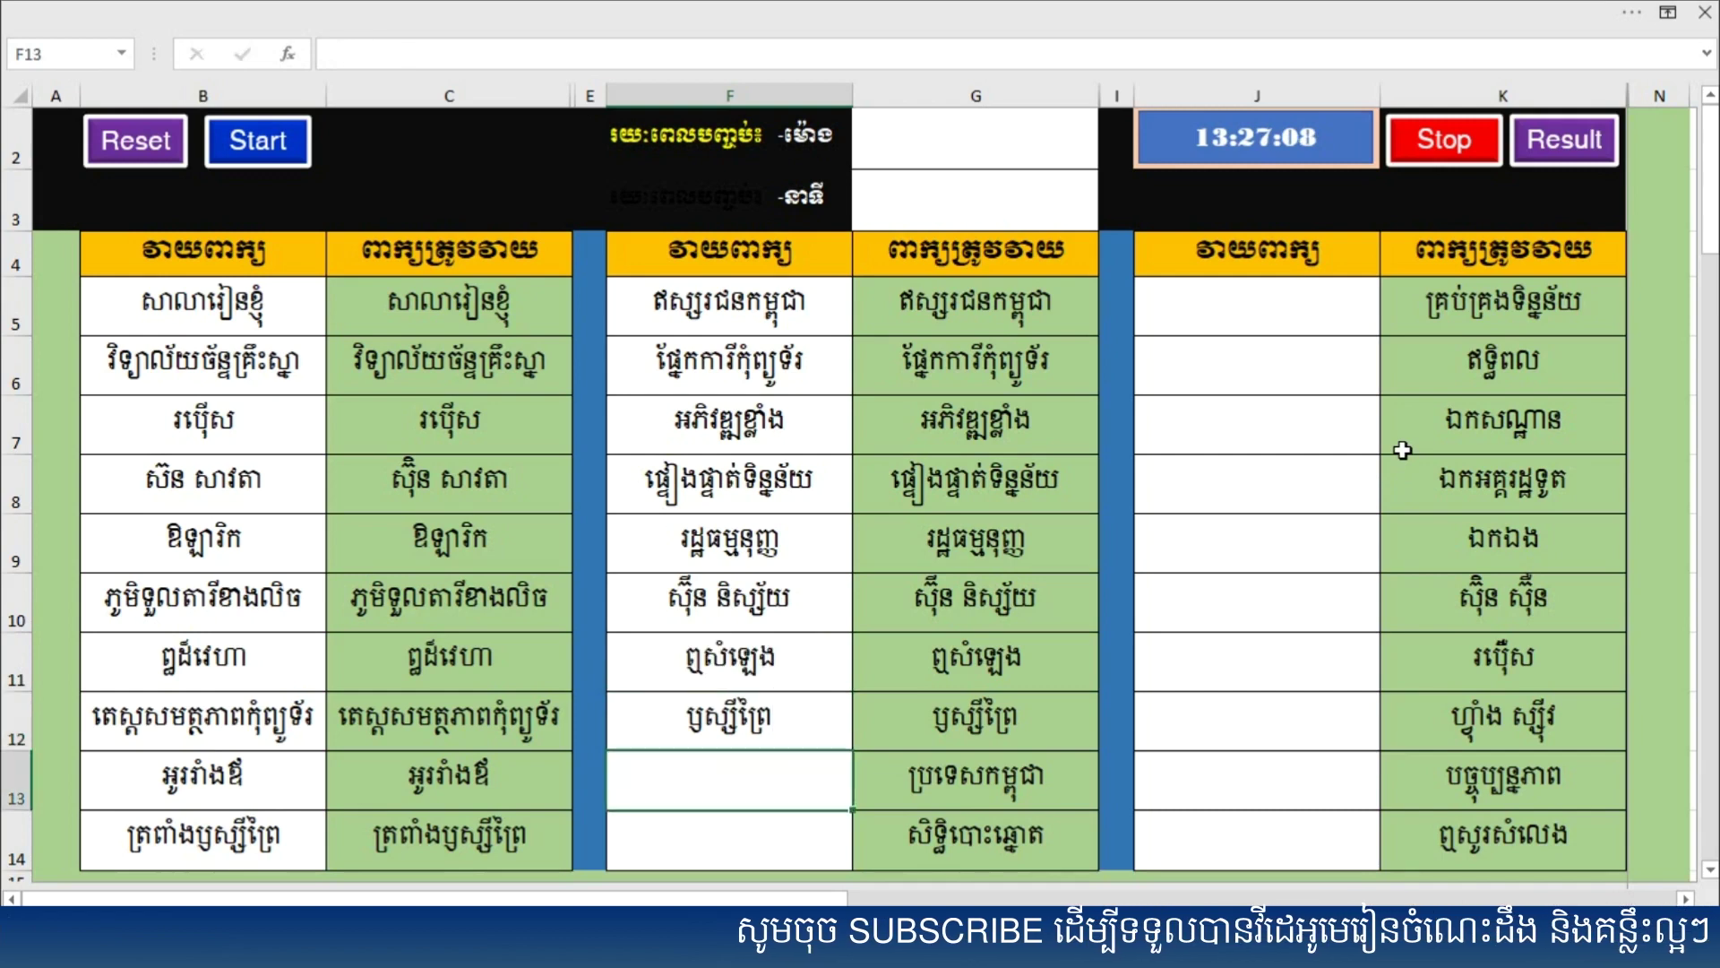
pyautogui.write('ប្រទេសកម្ពុជា')
pyautogui.press('Return')
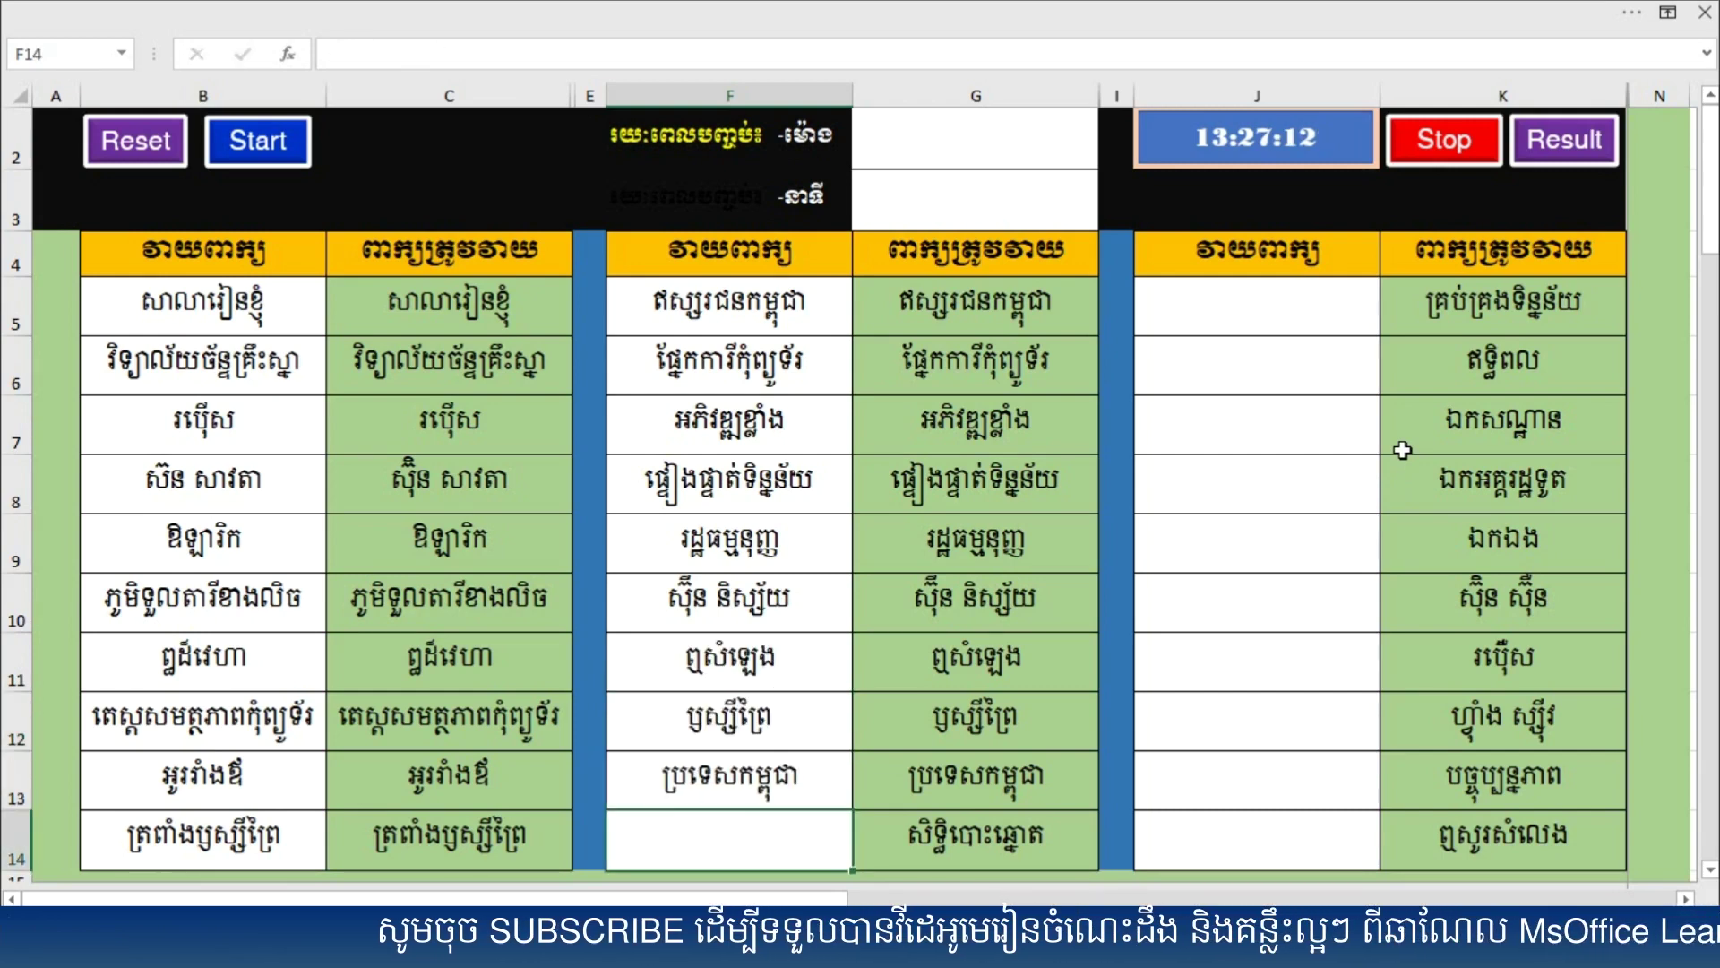
pyautogui.write('សិទ្ធិបោះឆ្នោ')
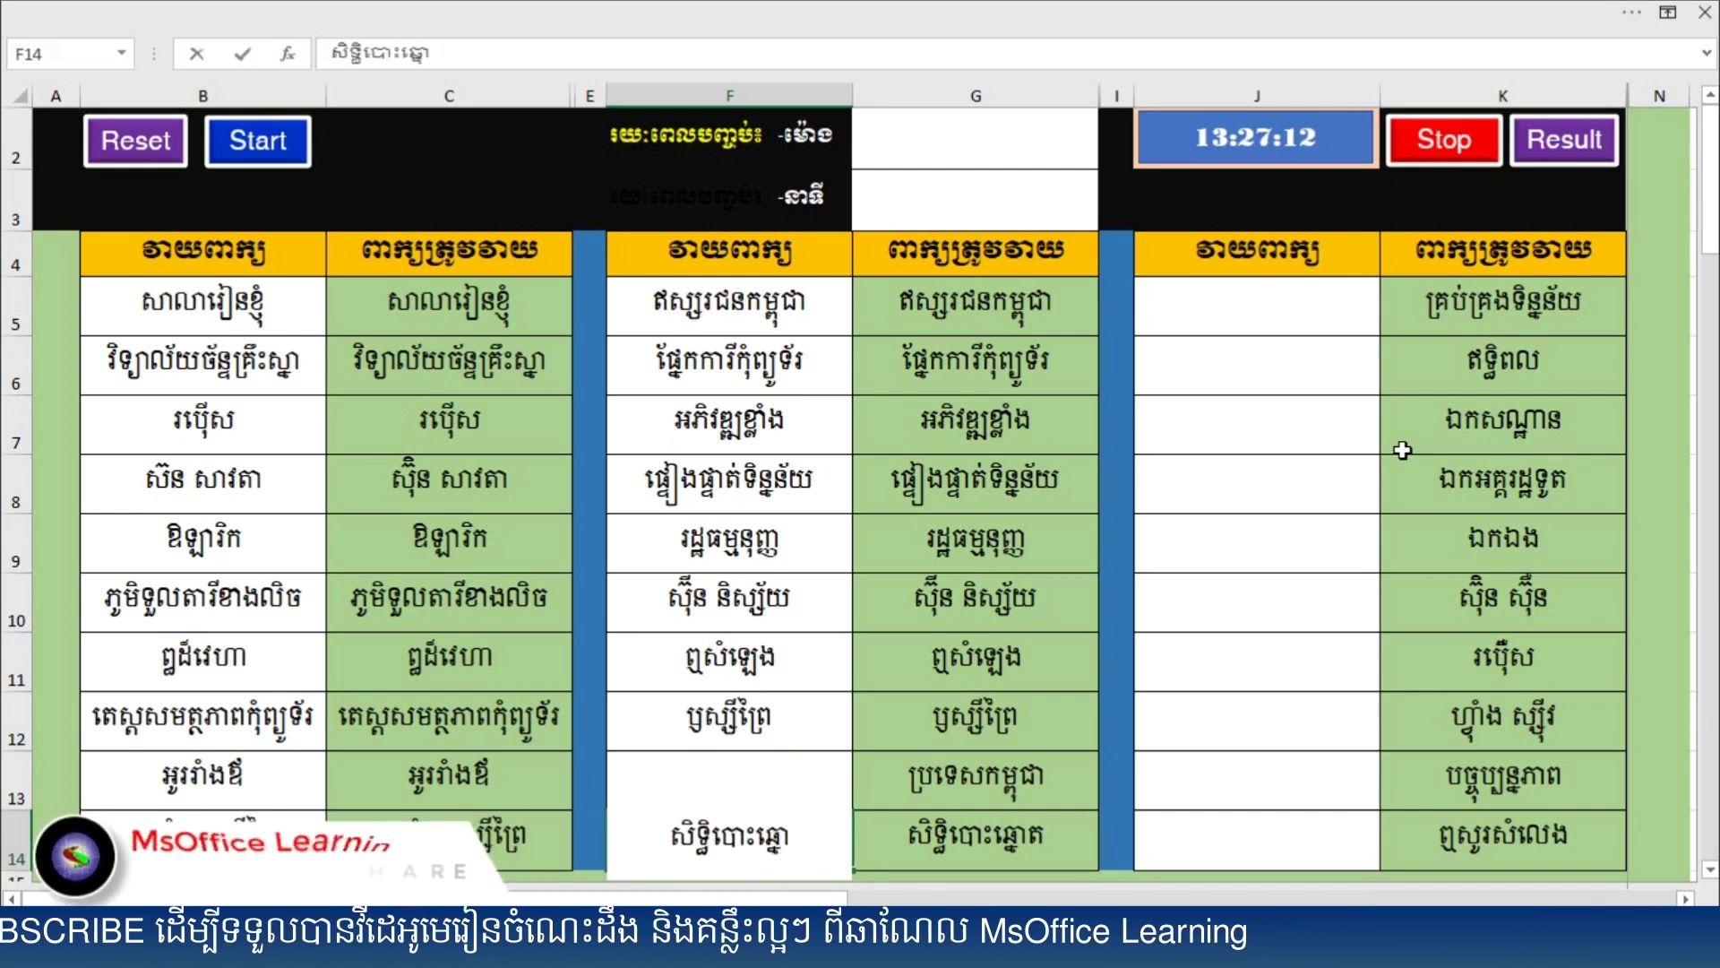
pyautogui.write('ត')
# Step: Move to column J and type the practice words for J5 through J9
pyautogui.click(1255, 311)
pyautogui.write('គ្រប់គ្រងទិន្នន័យ')
pyautogui.press('Return')
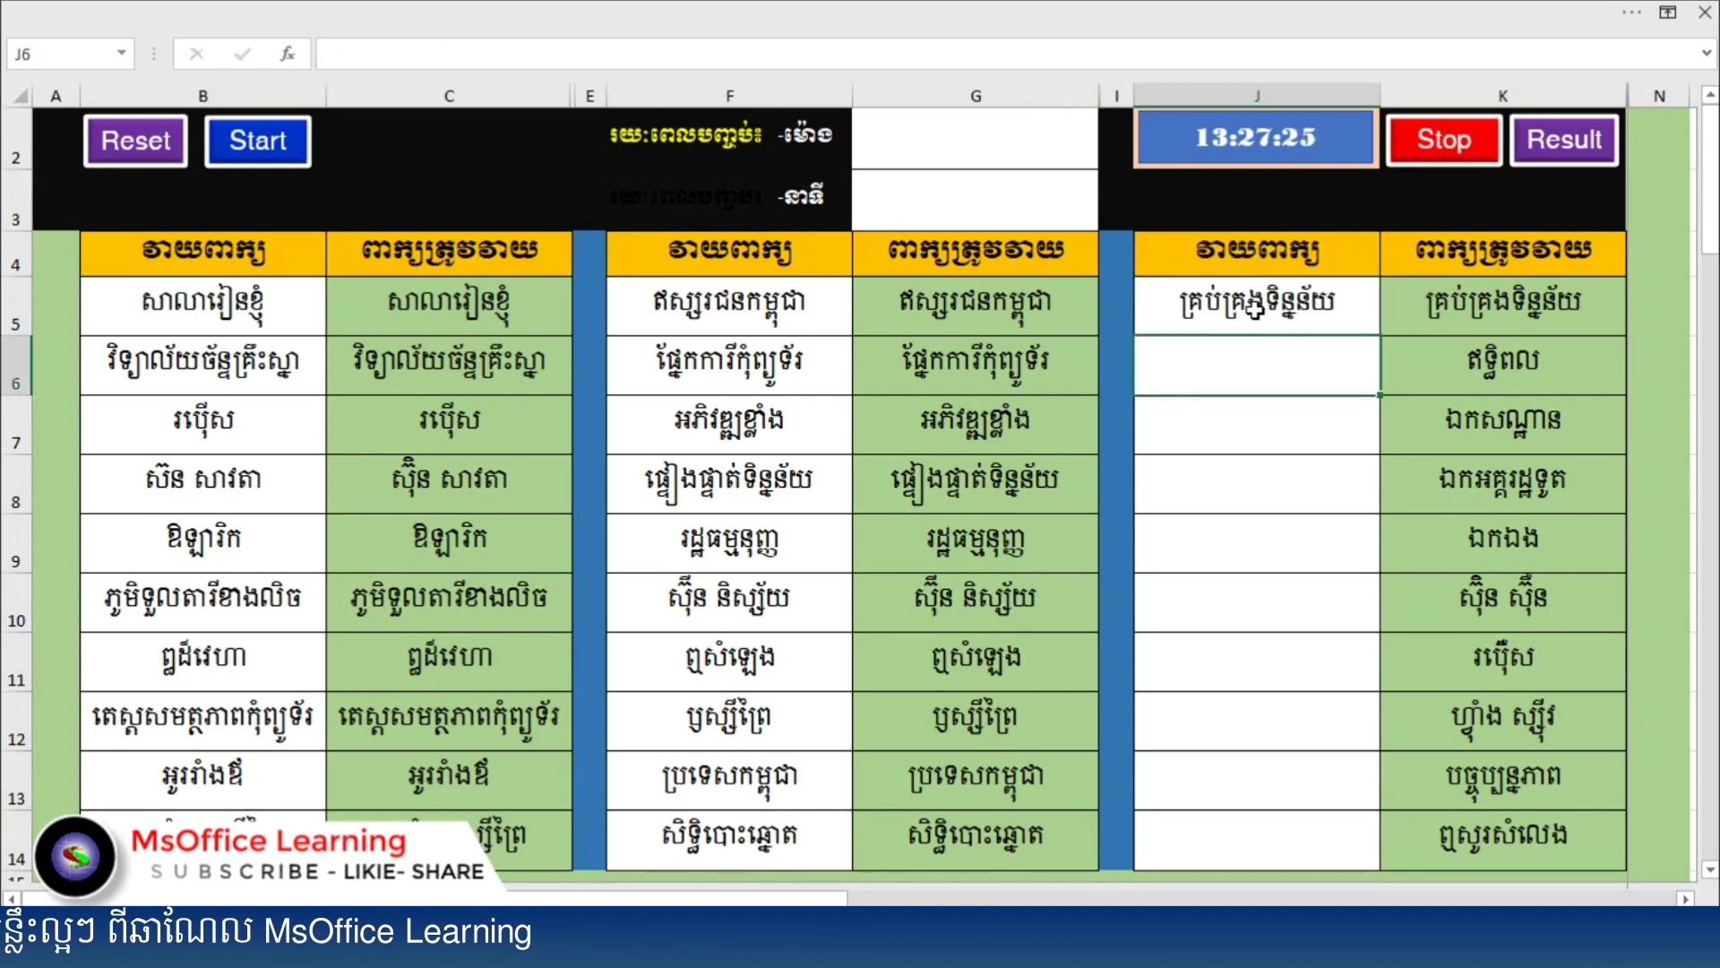
pyautogui.write('ឥទ្ធិ')
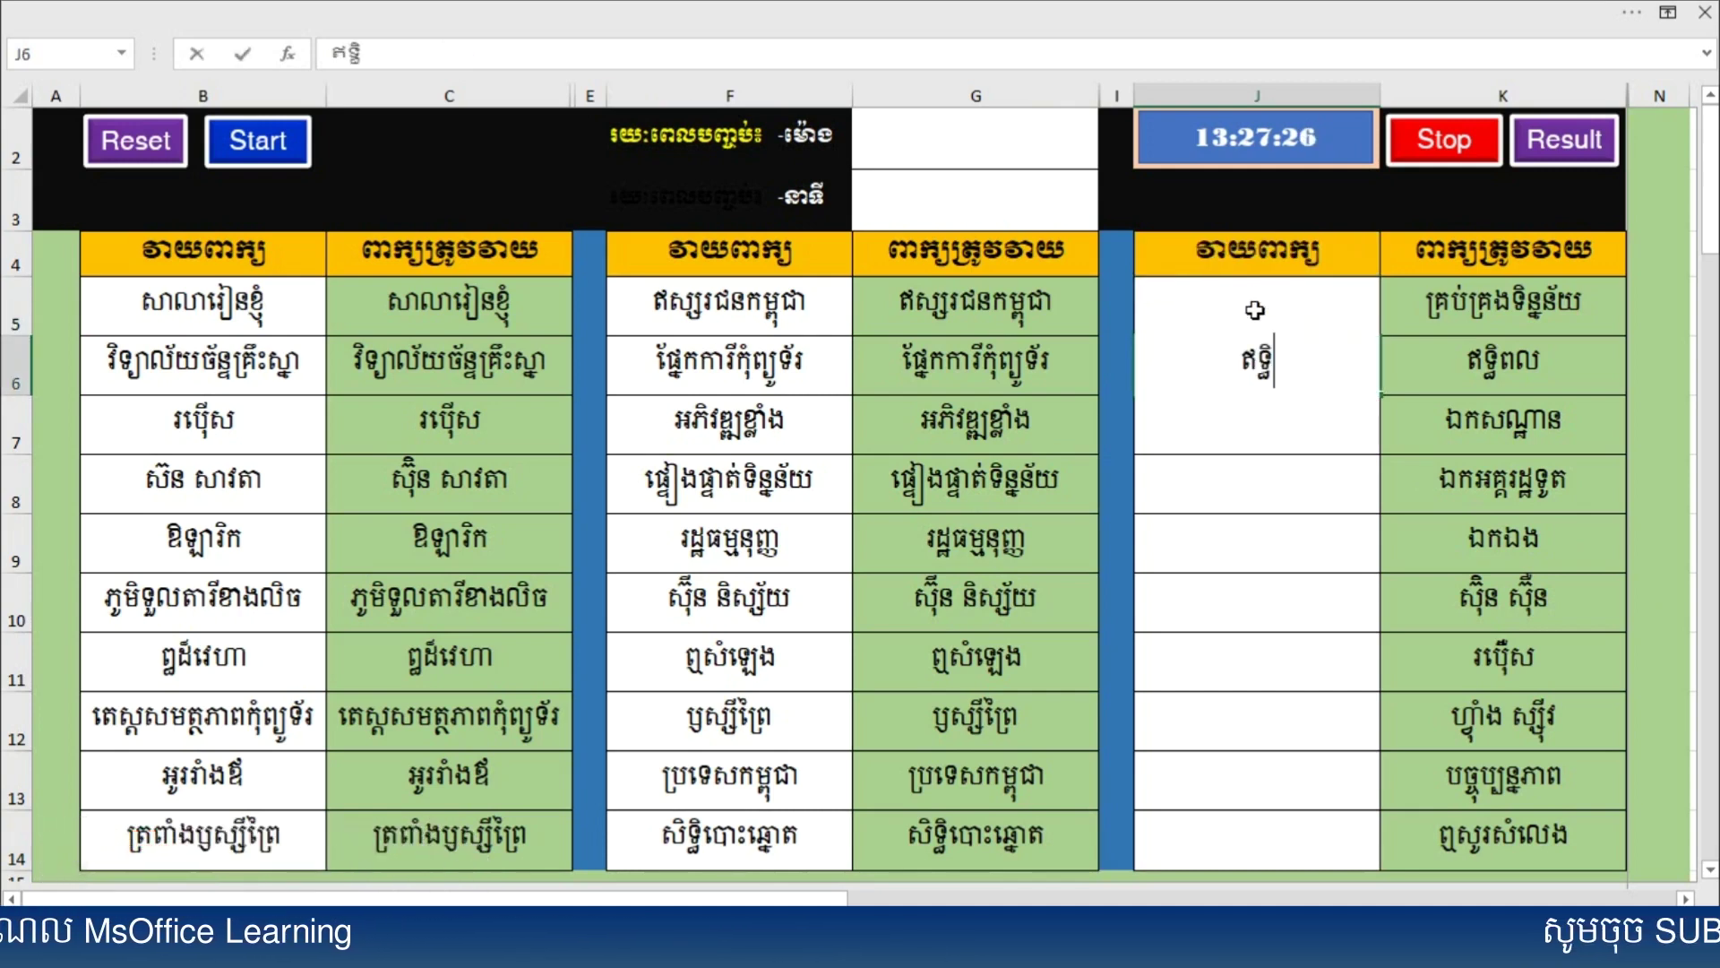
pyautogui.write('ពល')
pyautogui.press('Return')
pyautogui.write('ឯកសណ្ឋាន')
pyautogui.press('Return')
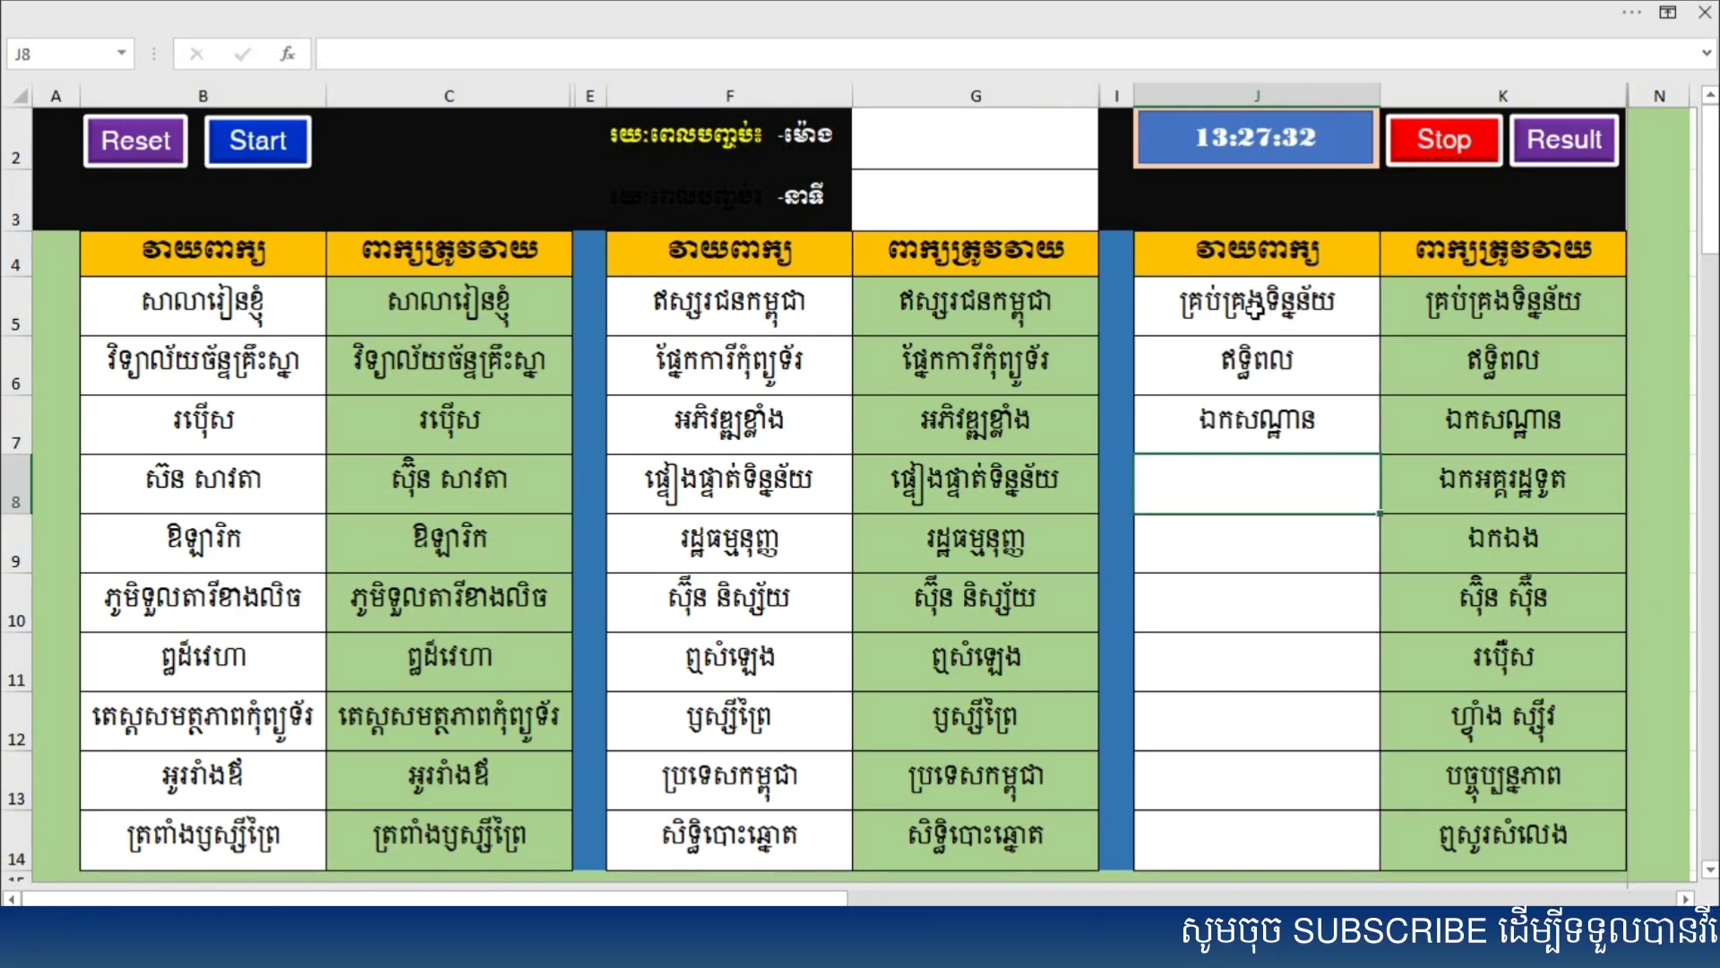
pyautogui.write('ឯកអ')
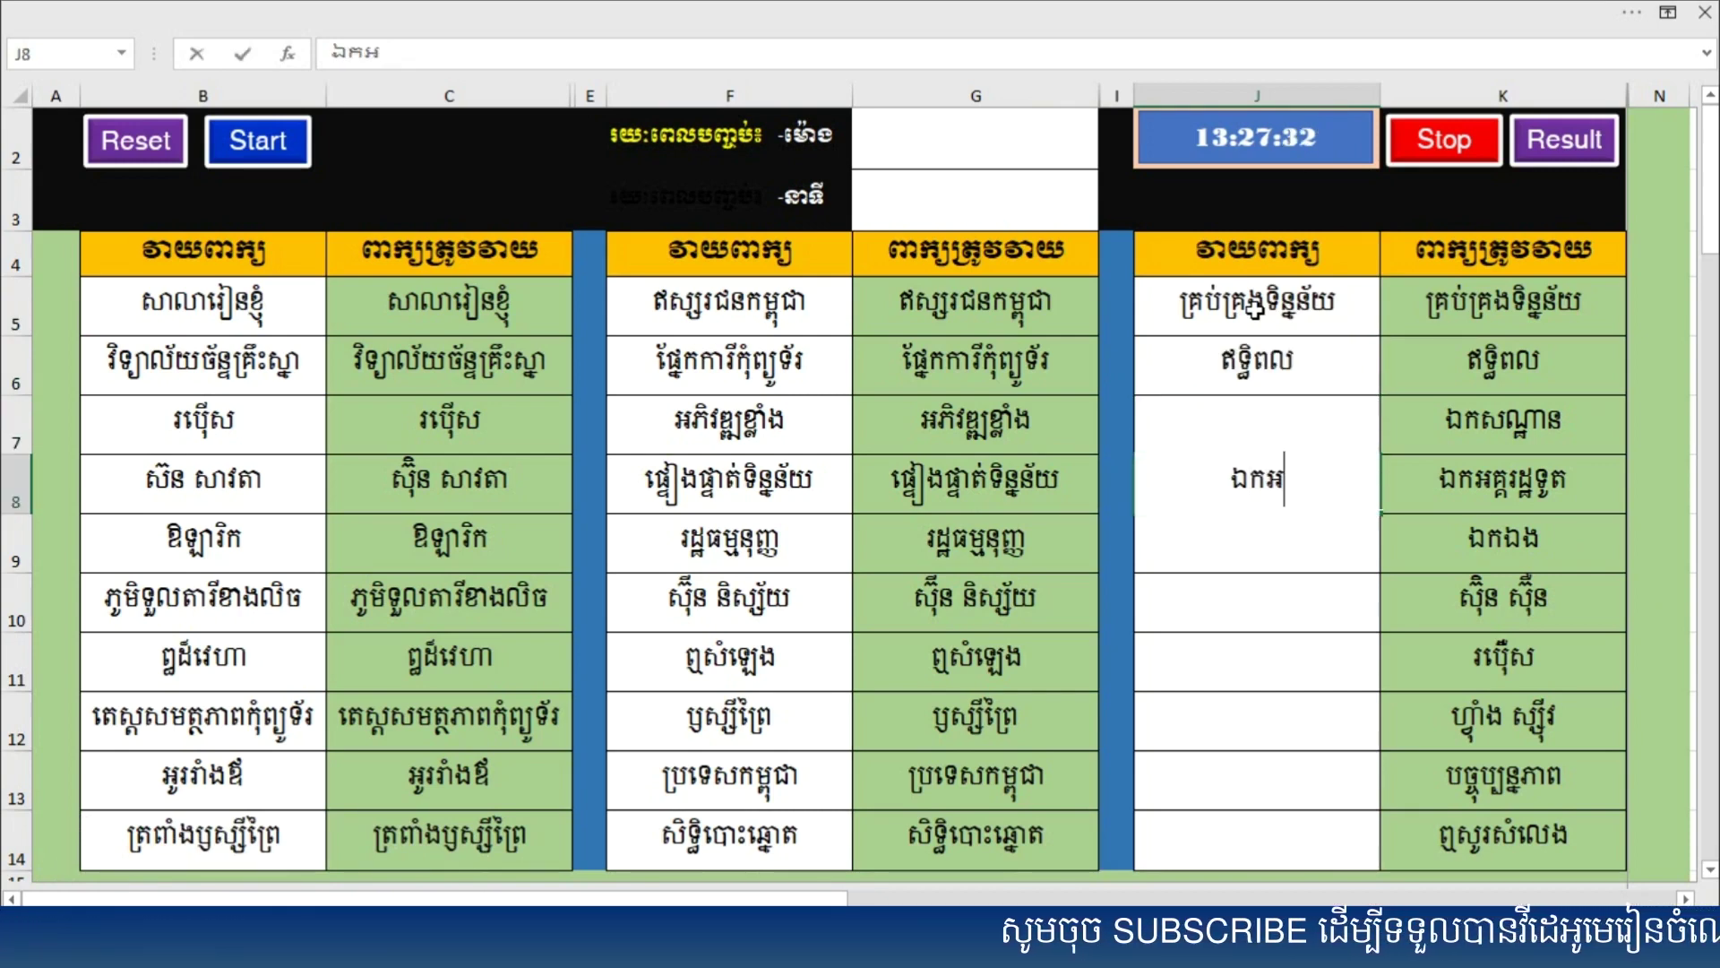
pyautogui.write('គ្គរដ')
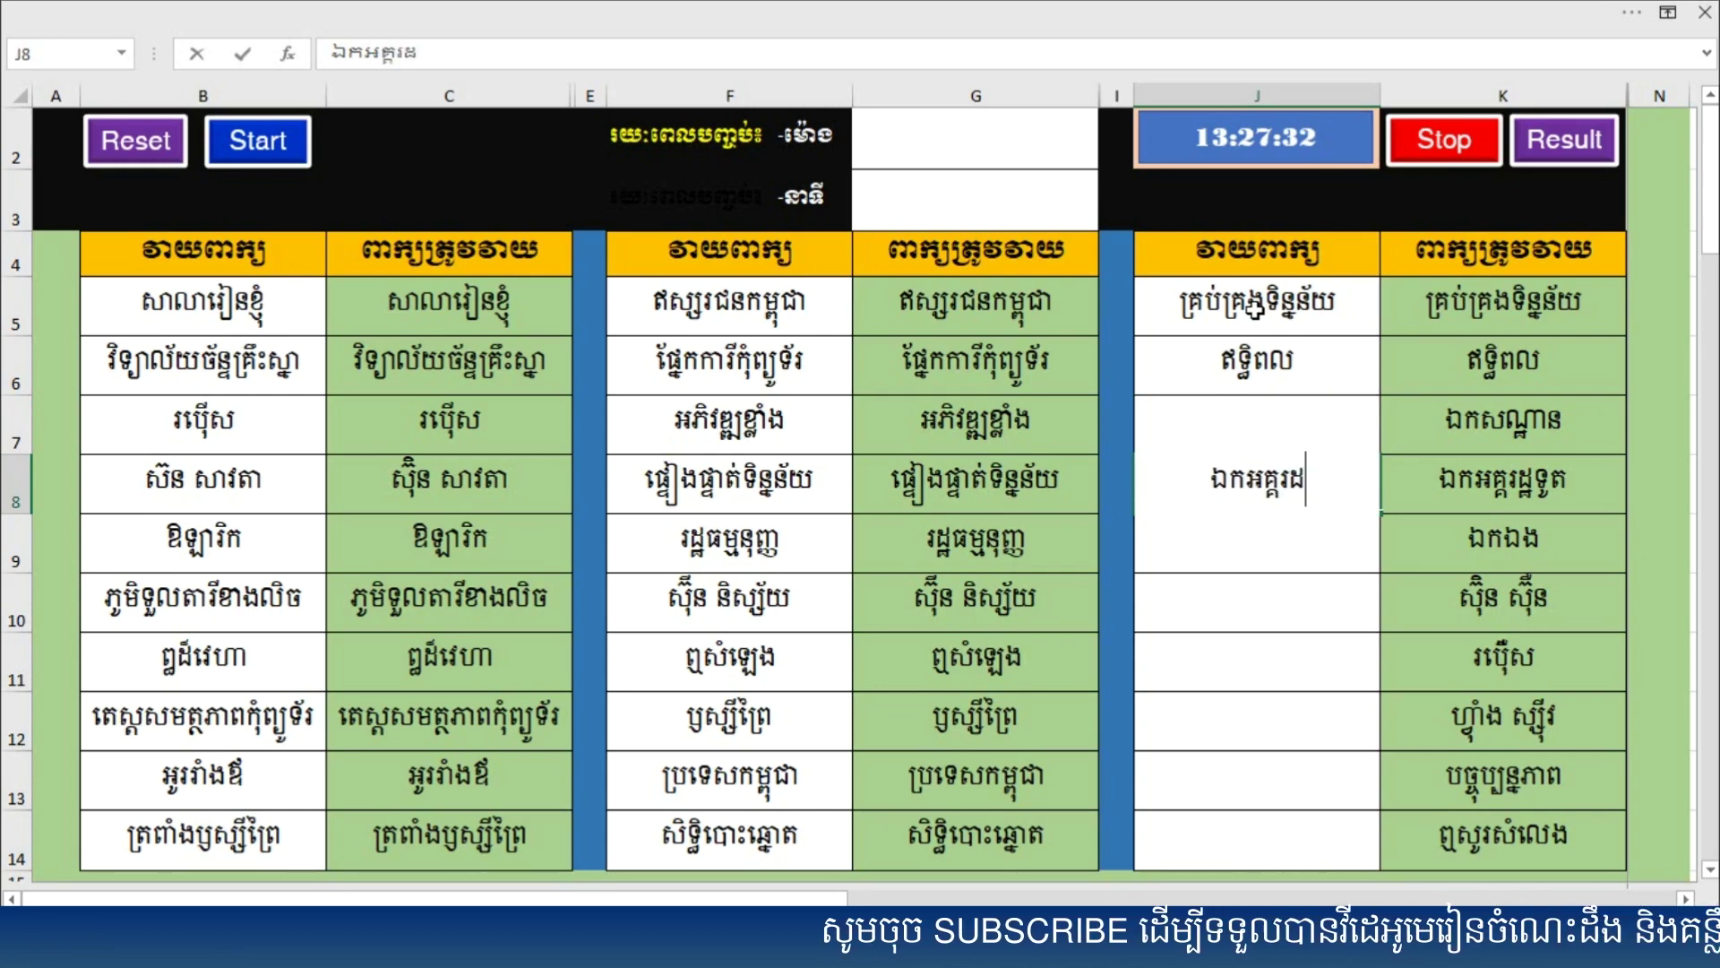
pyautogui.write('ទូត')
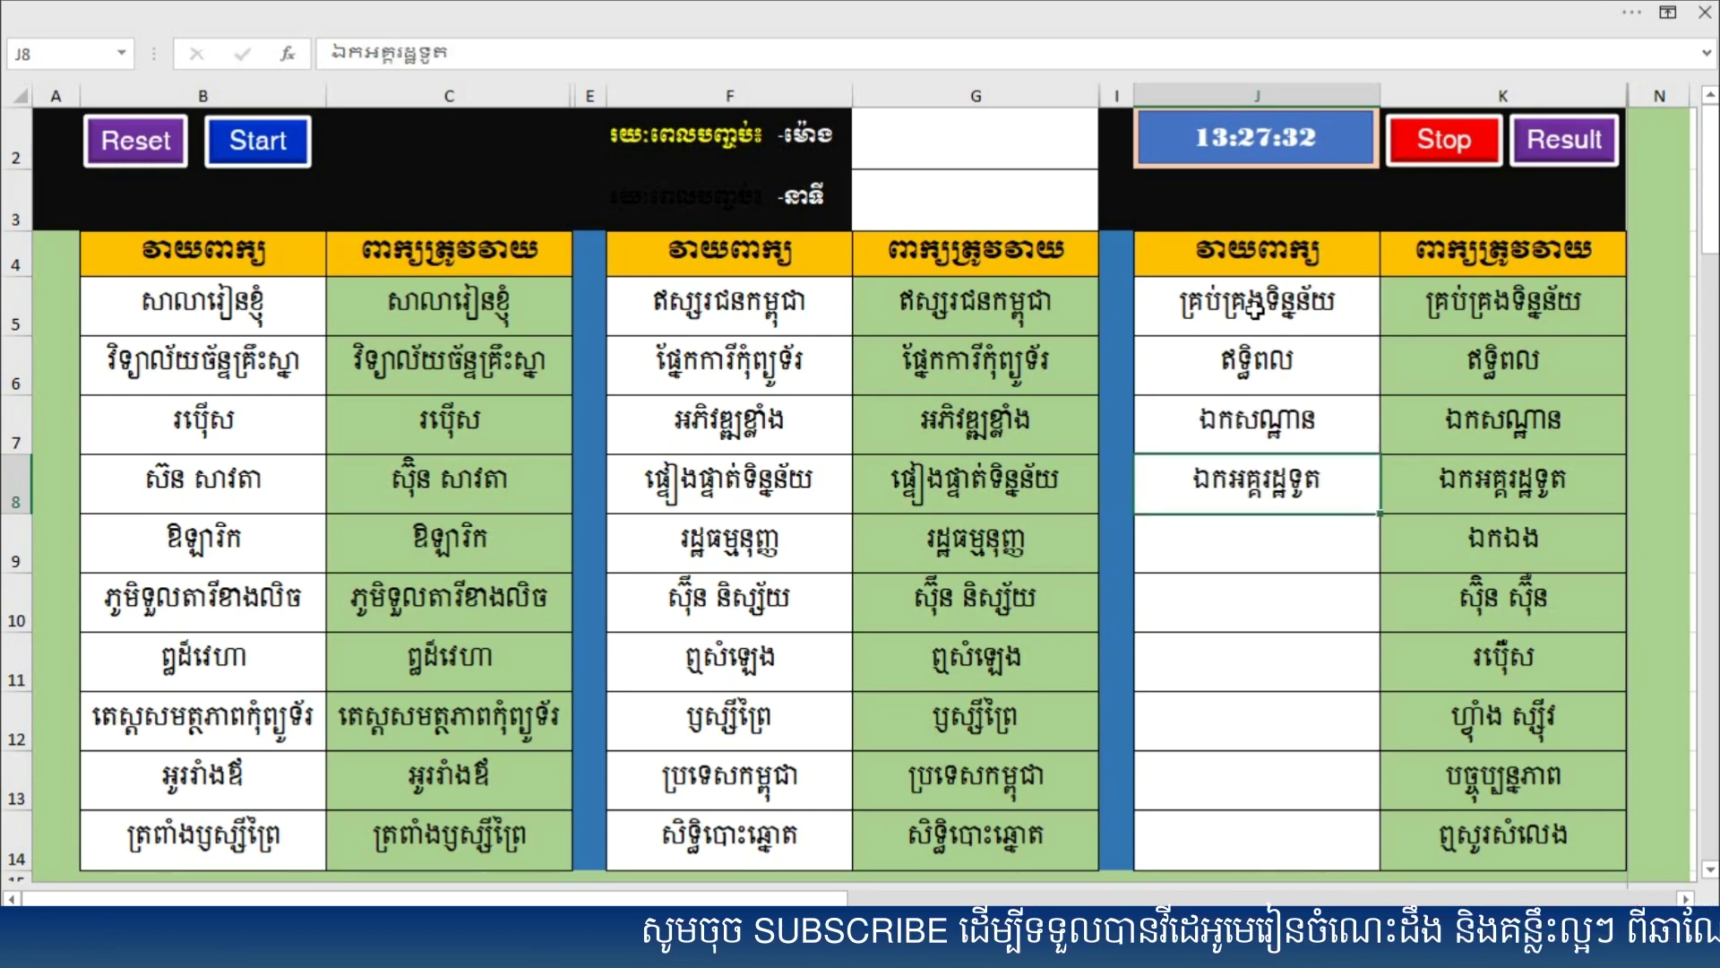
pyautogui.press('Return')
pyautogui.write('ឯក')
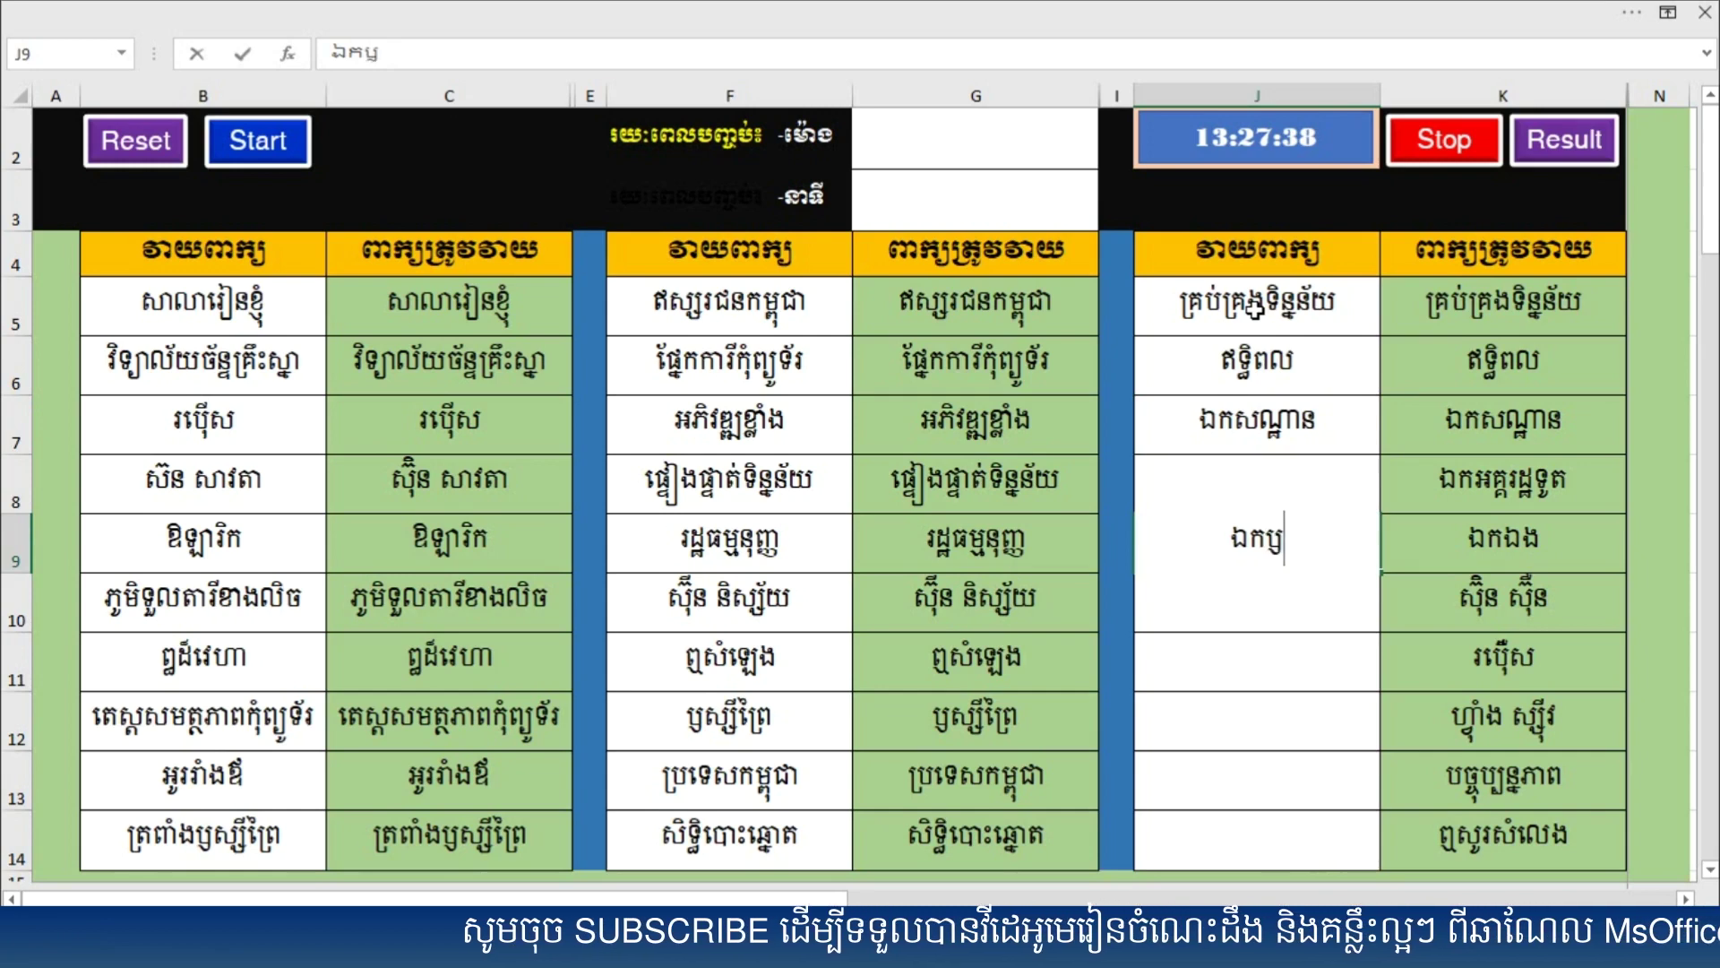
pyautogui.write('ឯង')
pyautogui.press('Return')
# Step: Type the J10–J14 words, including បច្ចុប្បន្នភាព in J13, committing the last one
pyautogui.write('ស៊ិ')
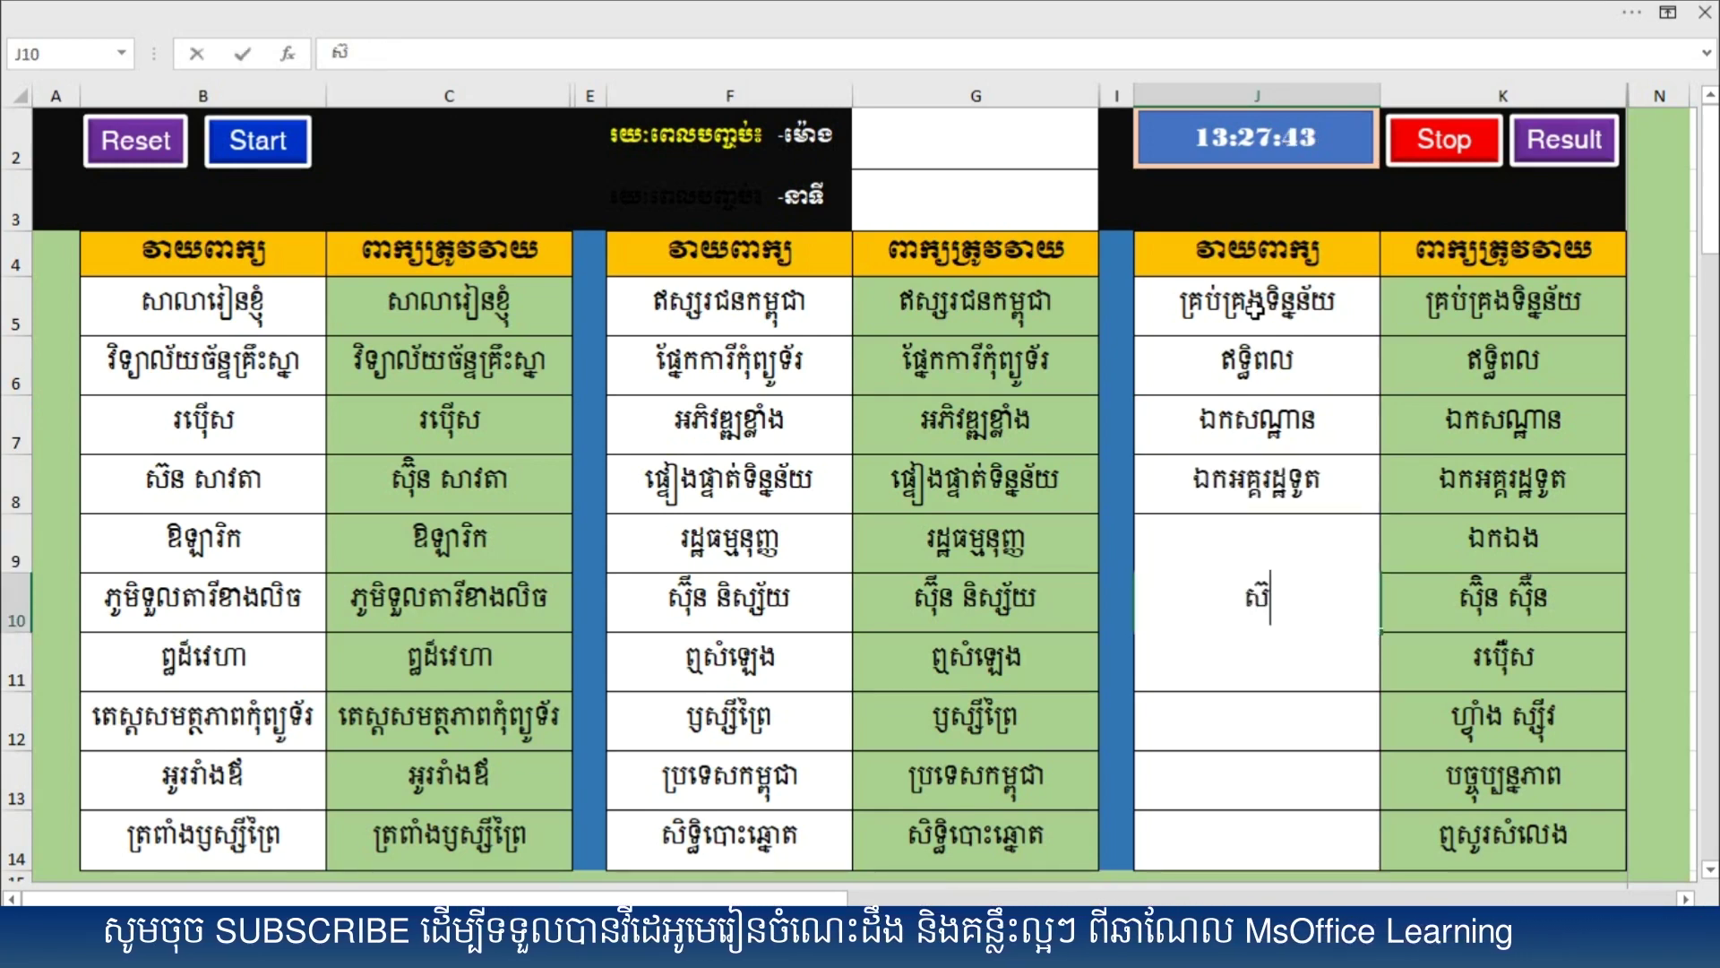
pyautogui.write('ន ')
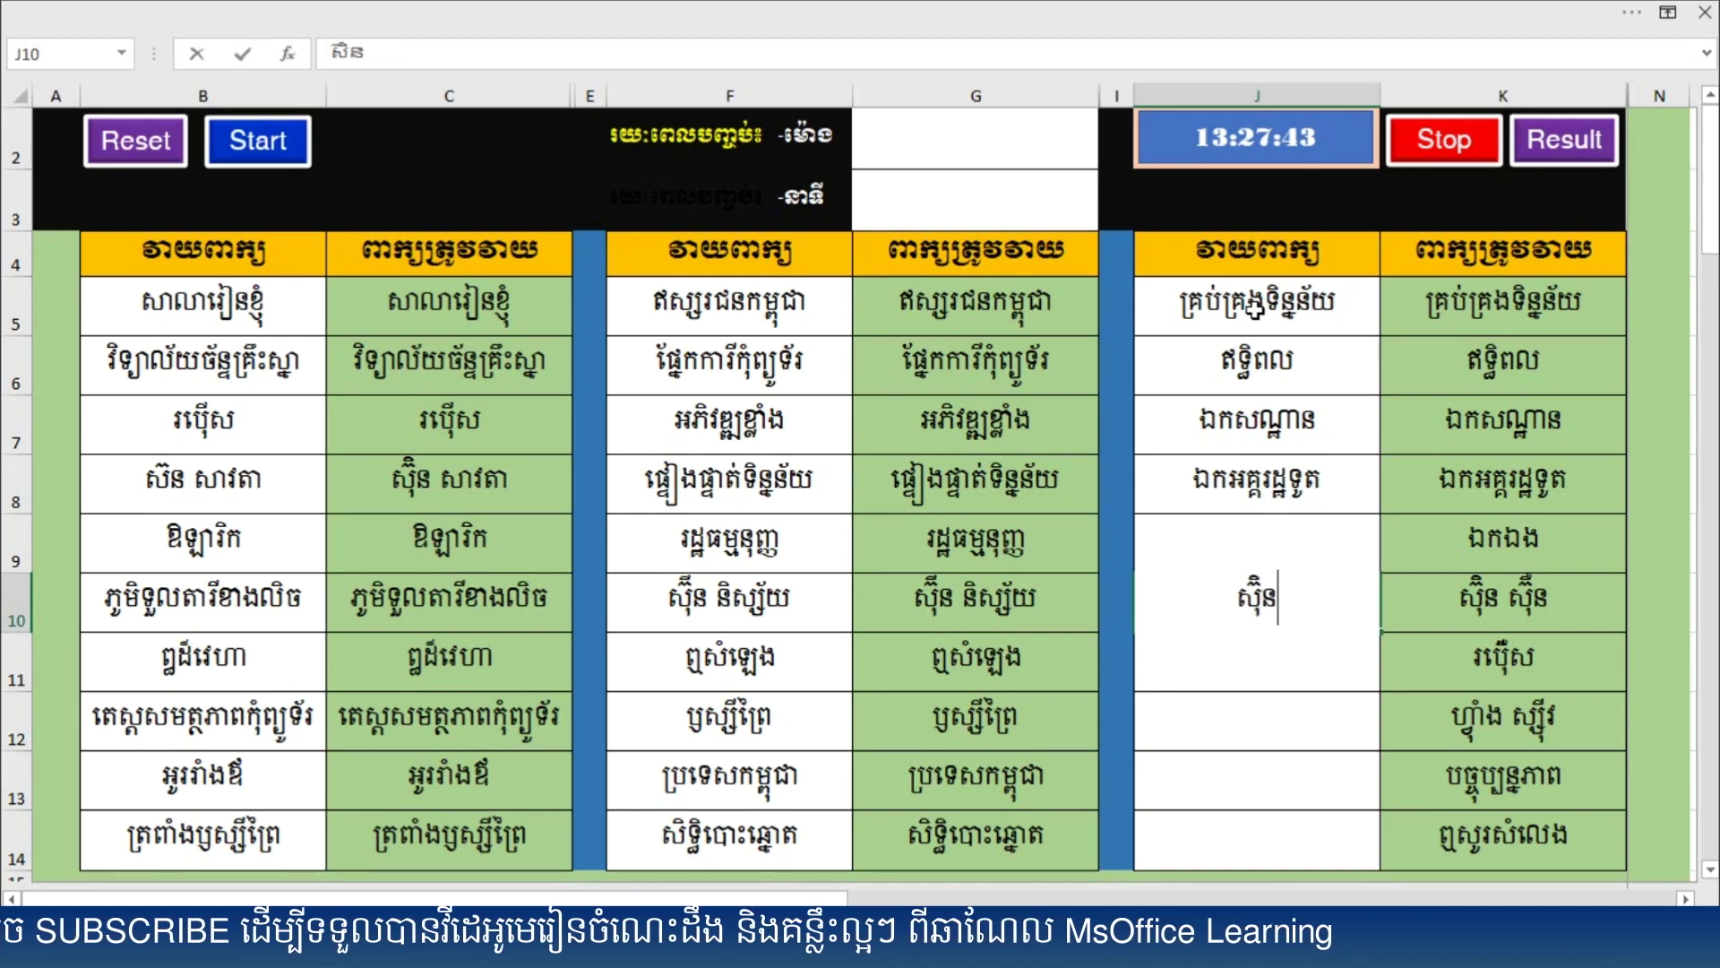
pyautogui.write('ស។')
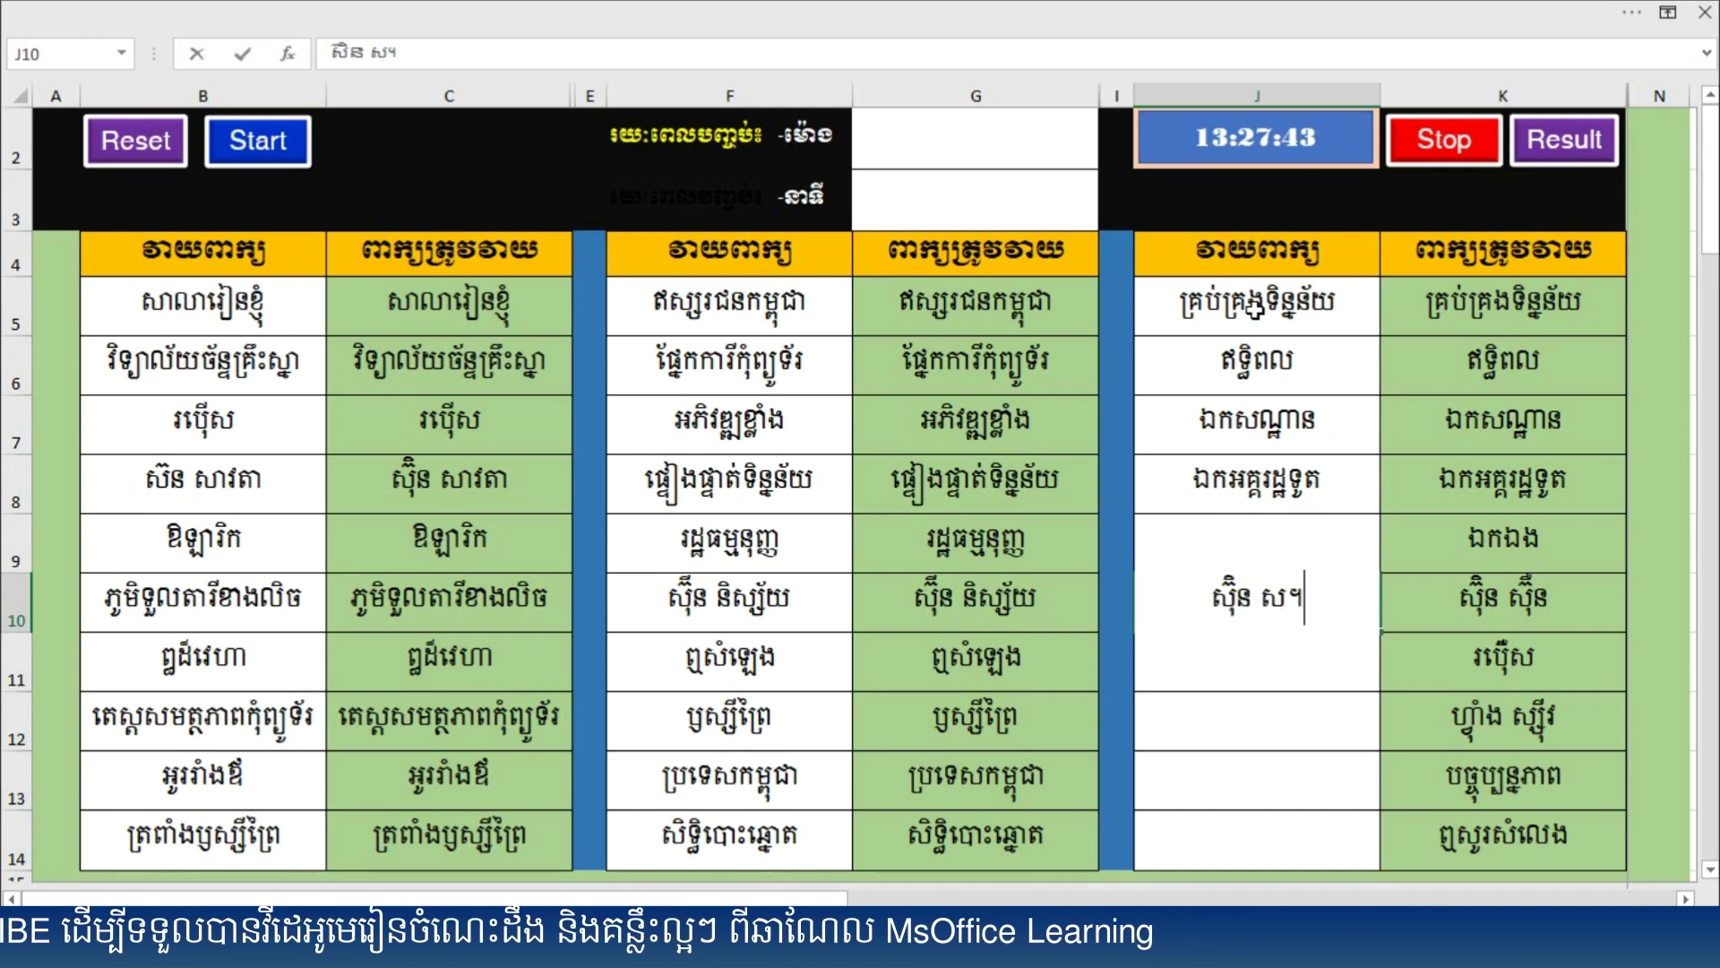
pyautogui.press('BackSpace')
pyautogui.write('៊')
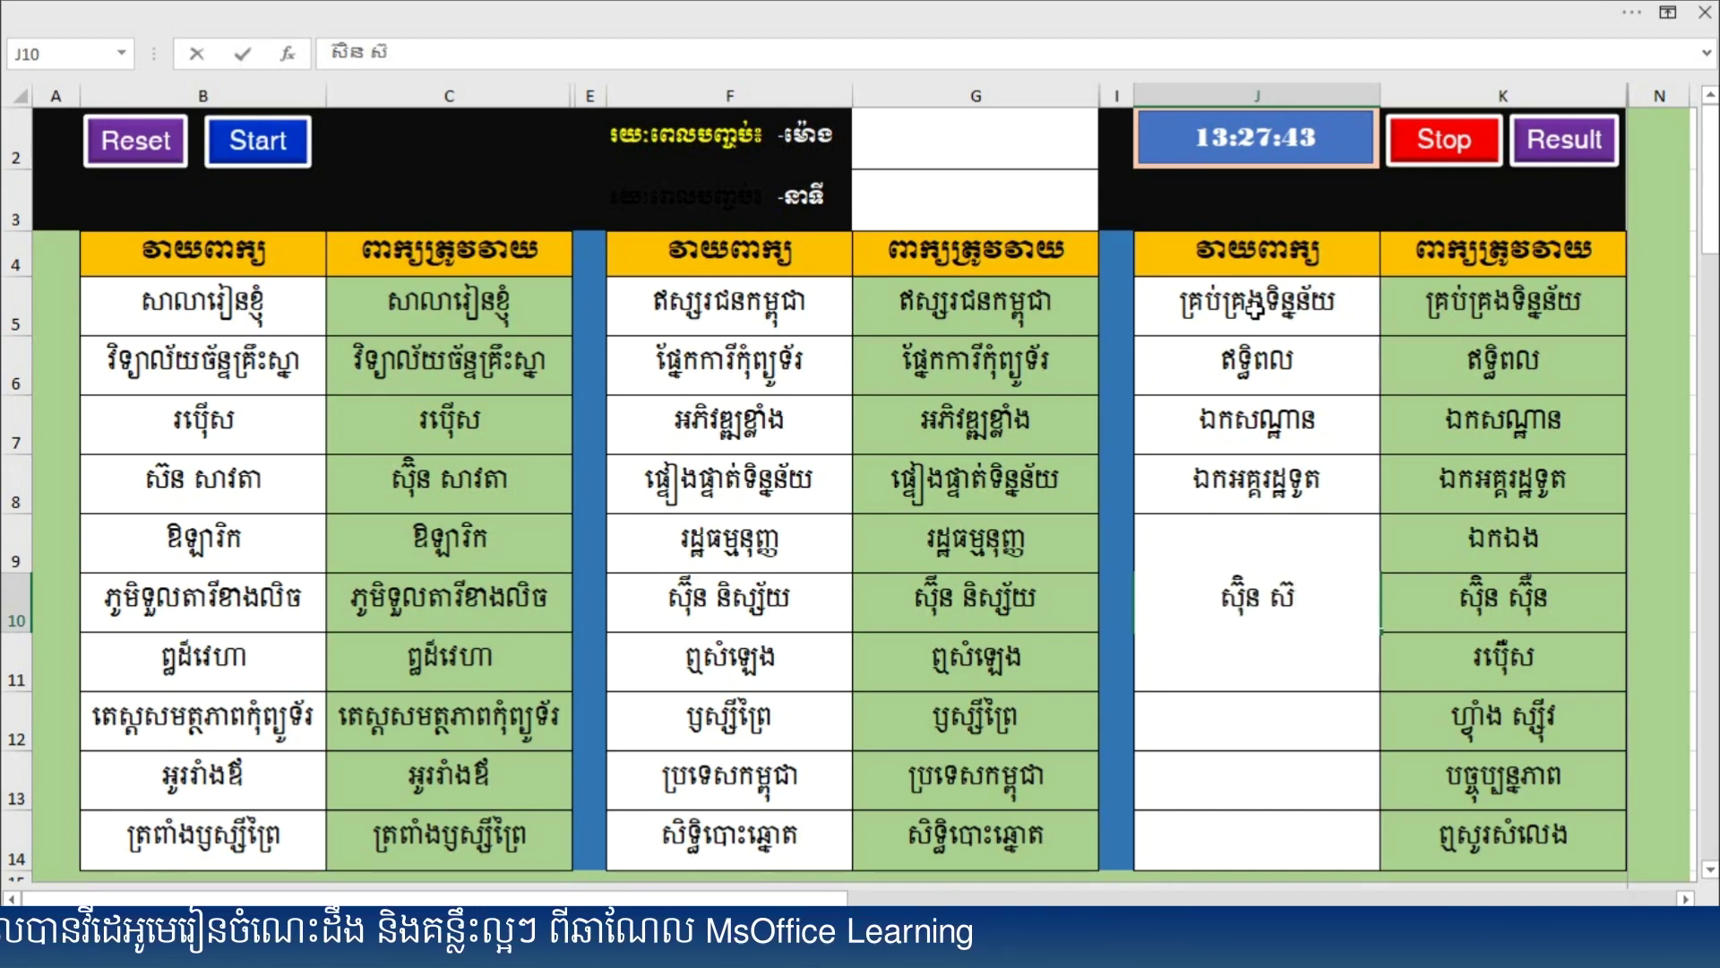
pyautogui.write('ីន')
pyautogui.press('Return')
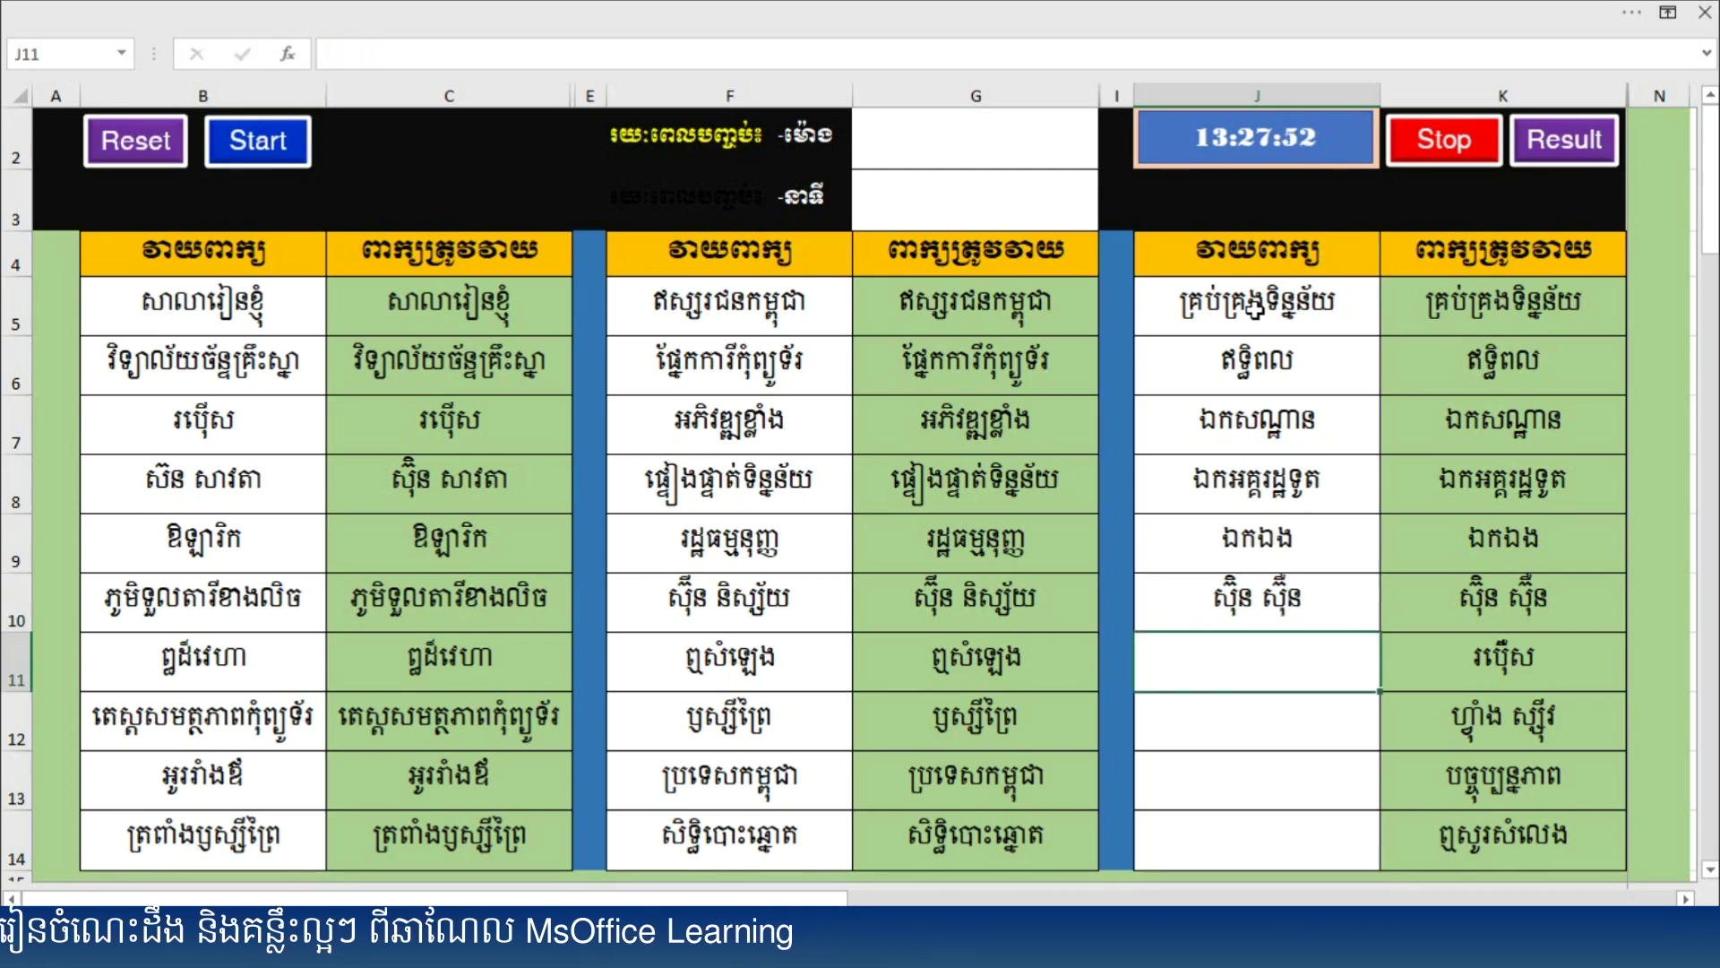
pyautogui.write('រប៉')
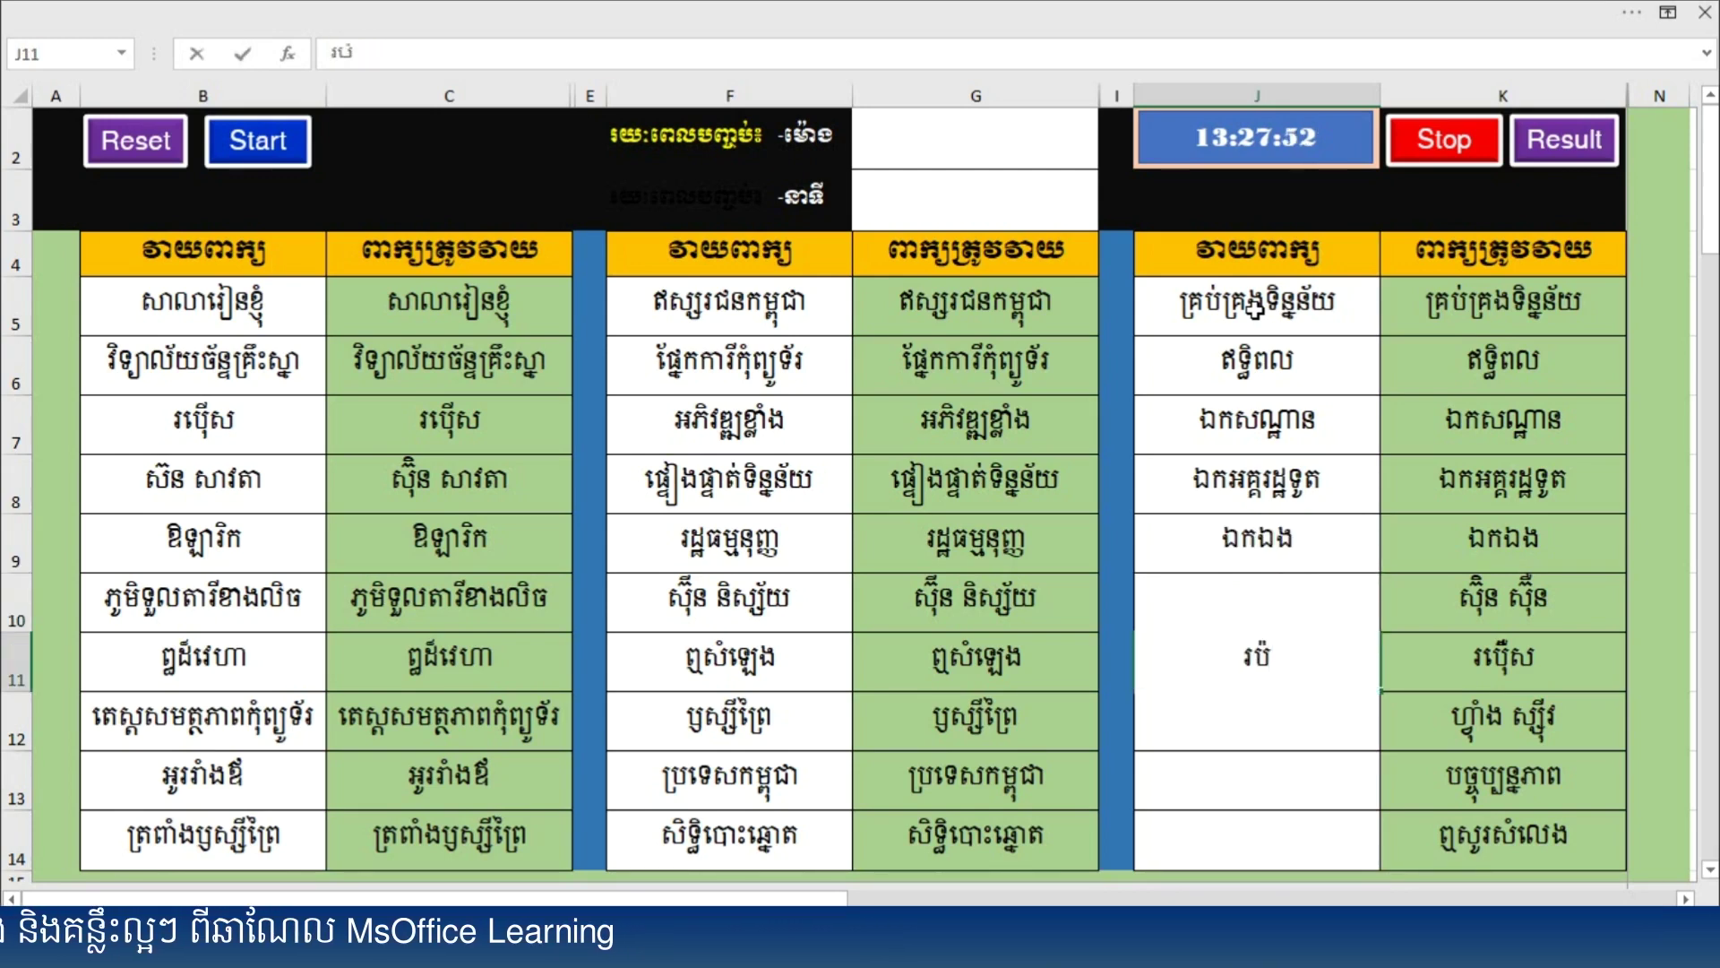
pyautogui.write('ុ៉ីស')
pyautogui.press('Return')
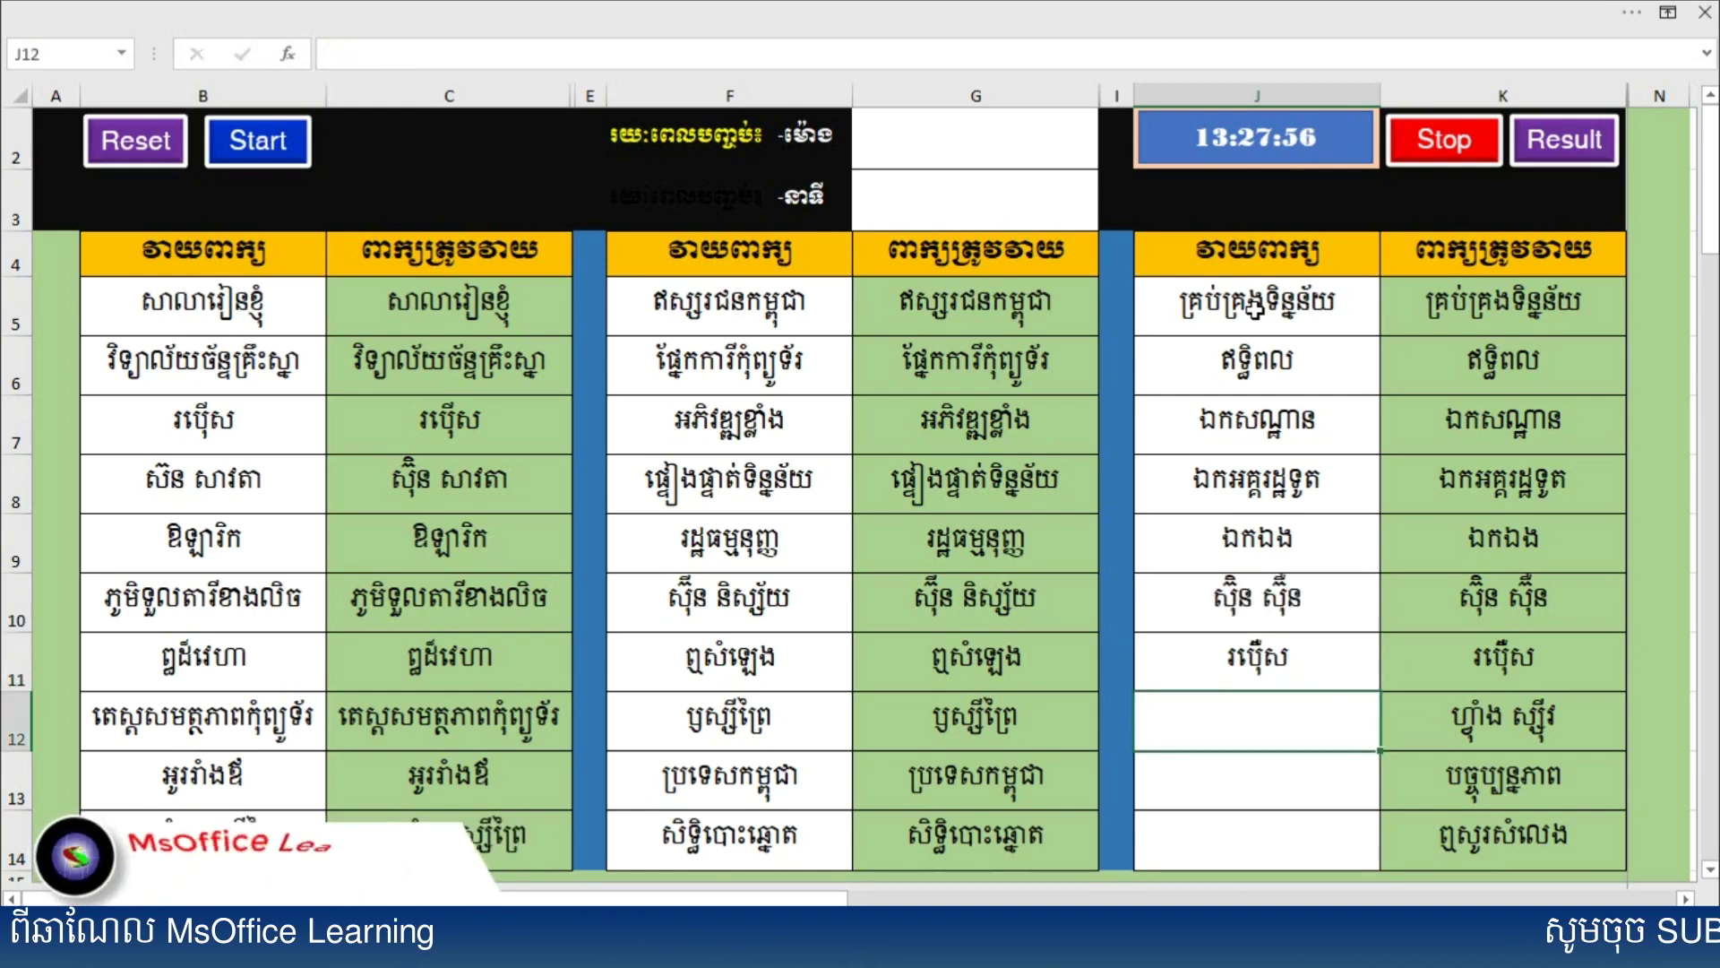
pyautogui.write('ហ្')
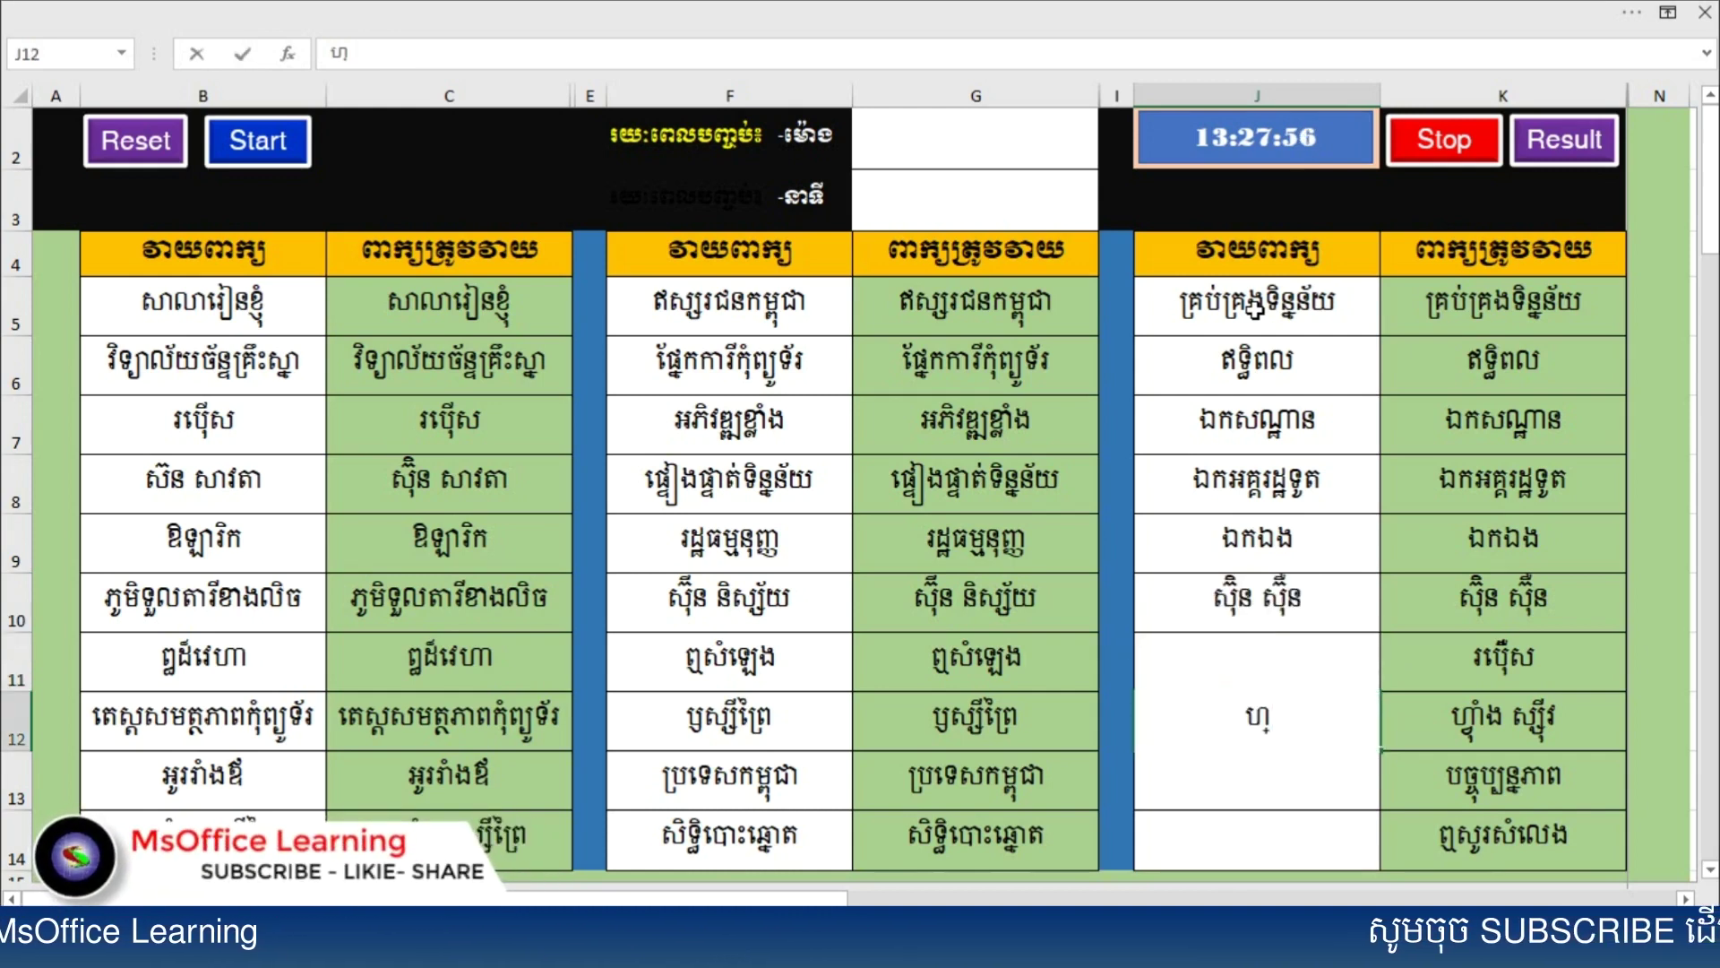
pyautogui.write('ាង')
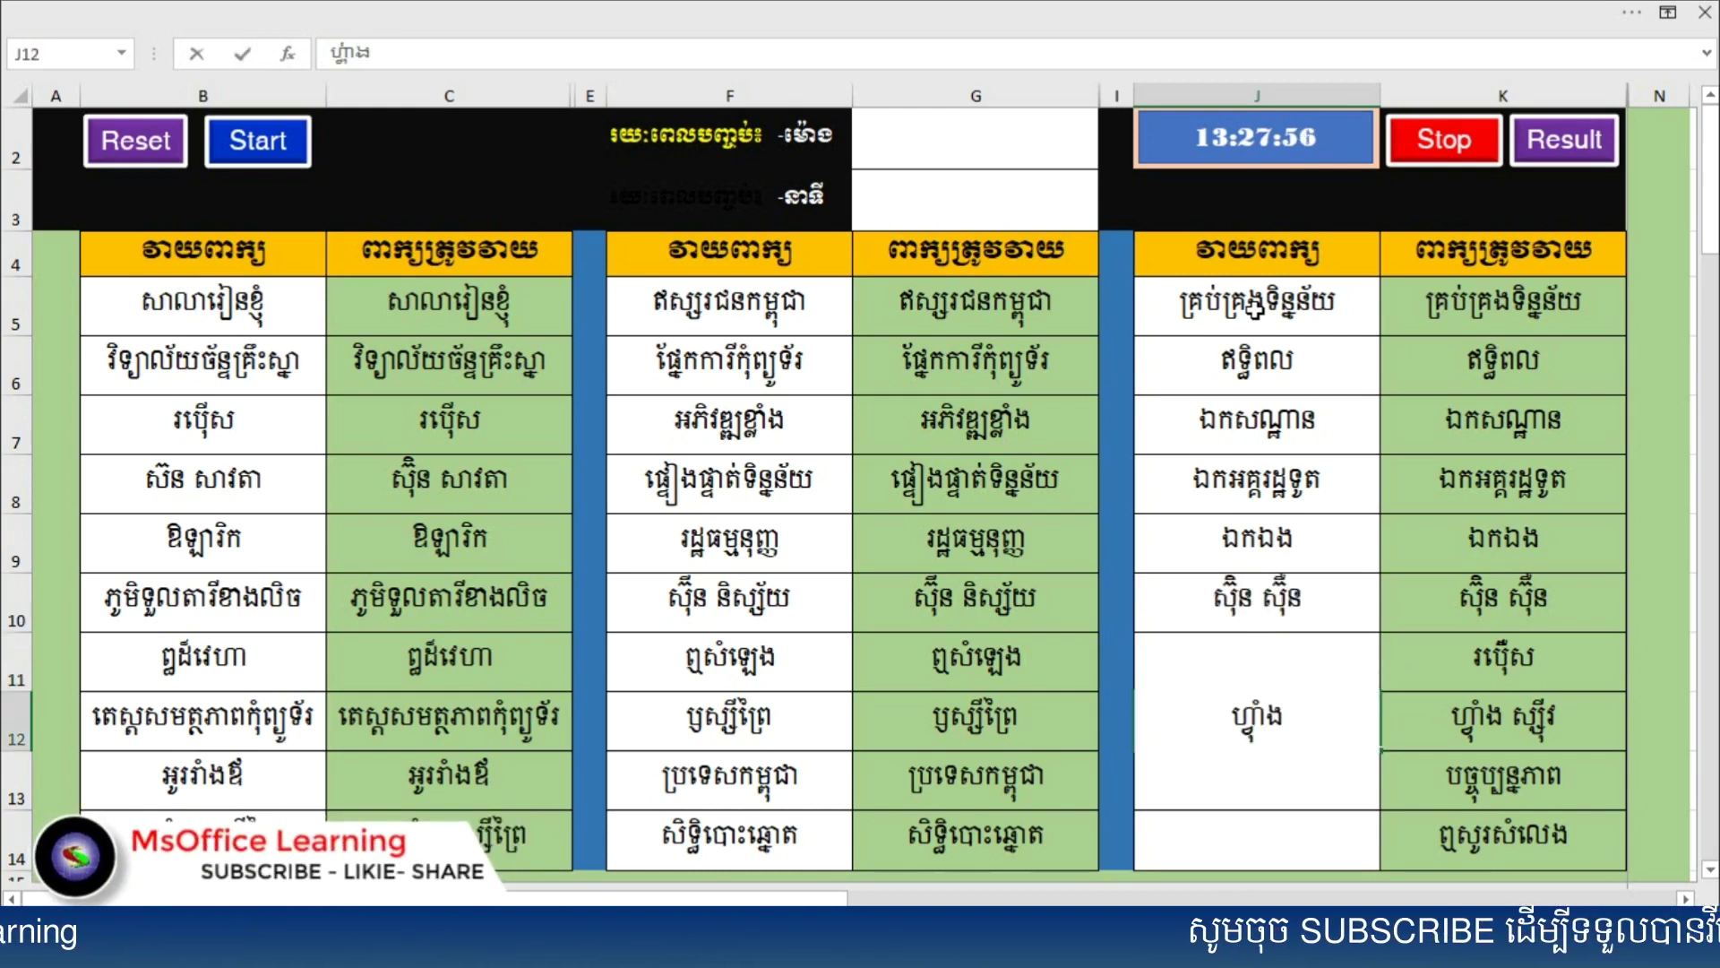
pyautogui.write(' ស')
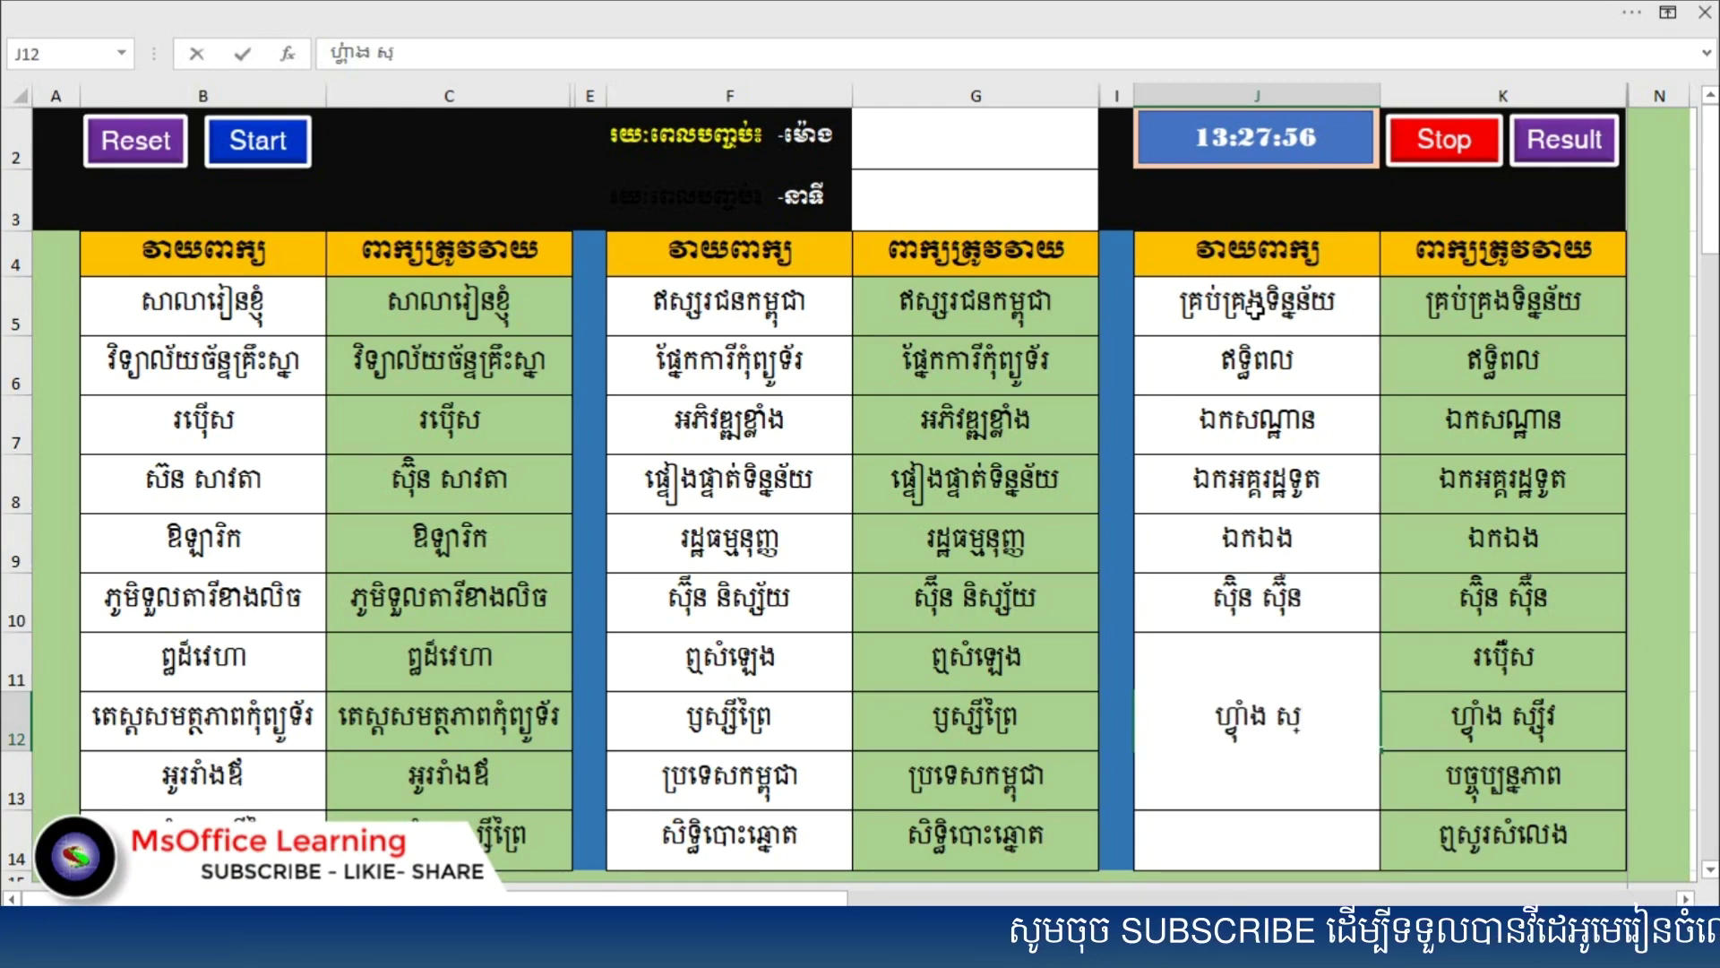
pyautogui.write('ស')
pyautogui.write('រ')
pyautogui.press('Return')
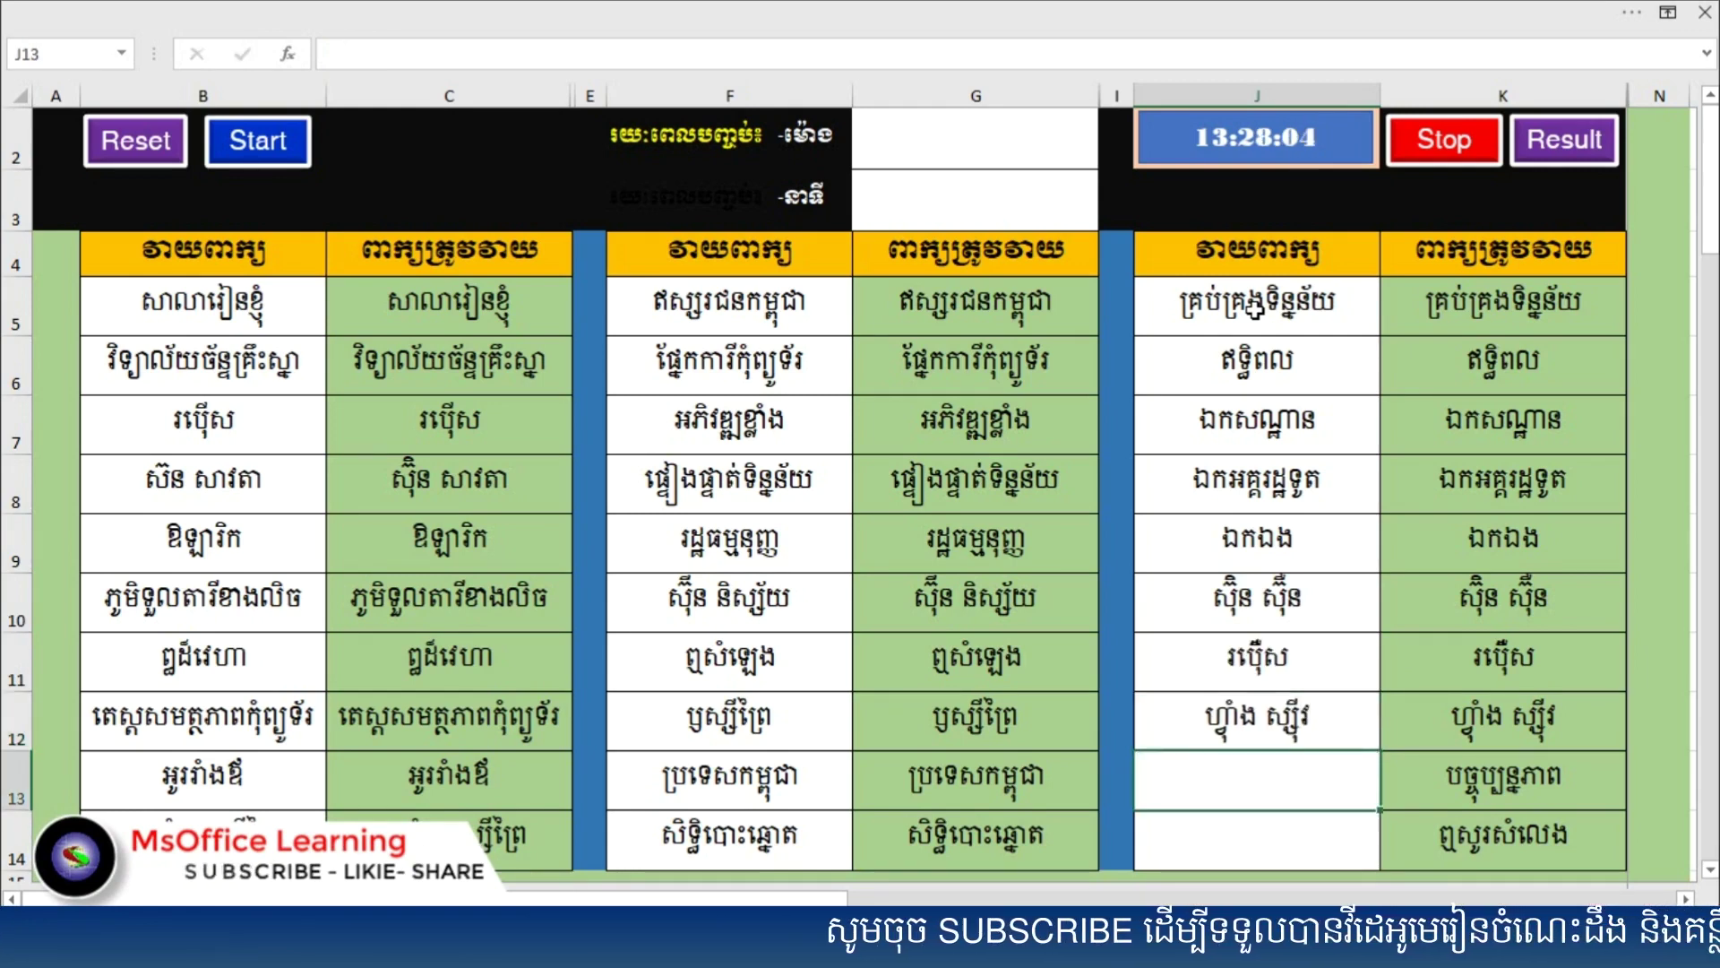
pyautogui.write('បច្ចុប្បន្នភាព')
pyautogui.press('Return')
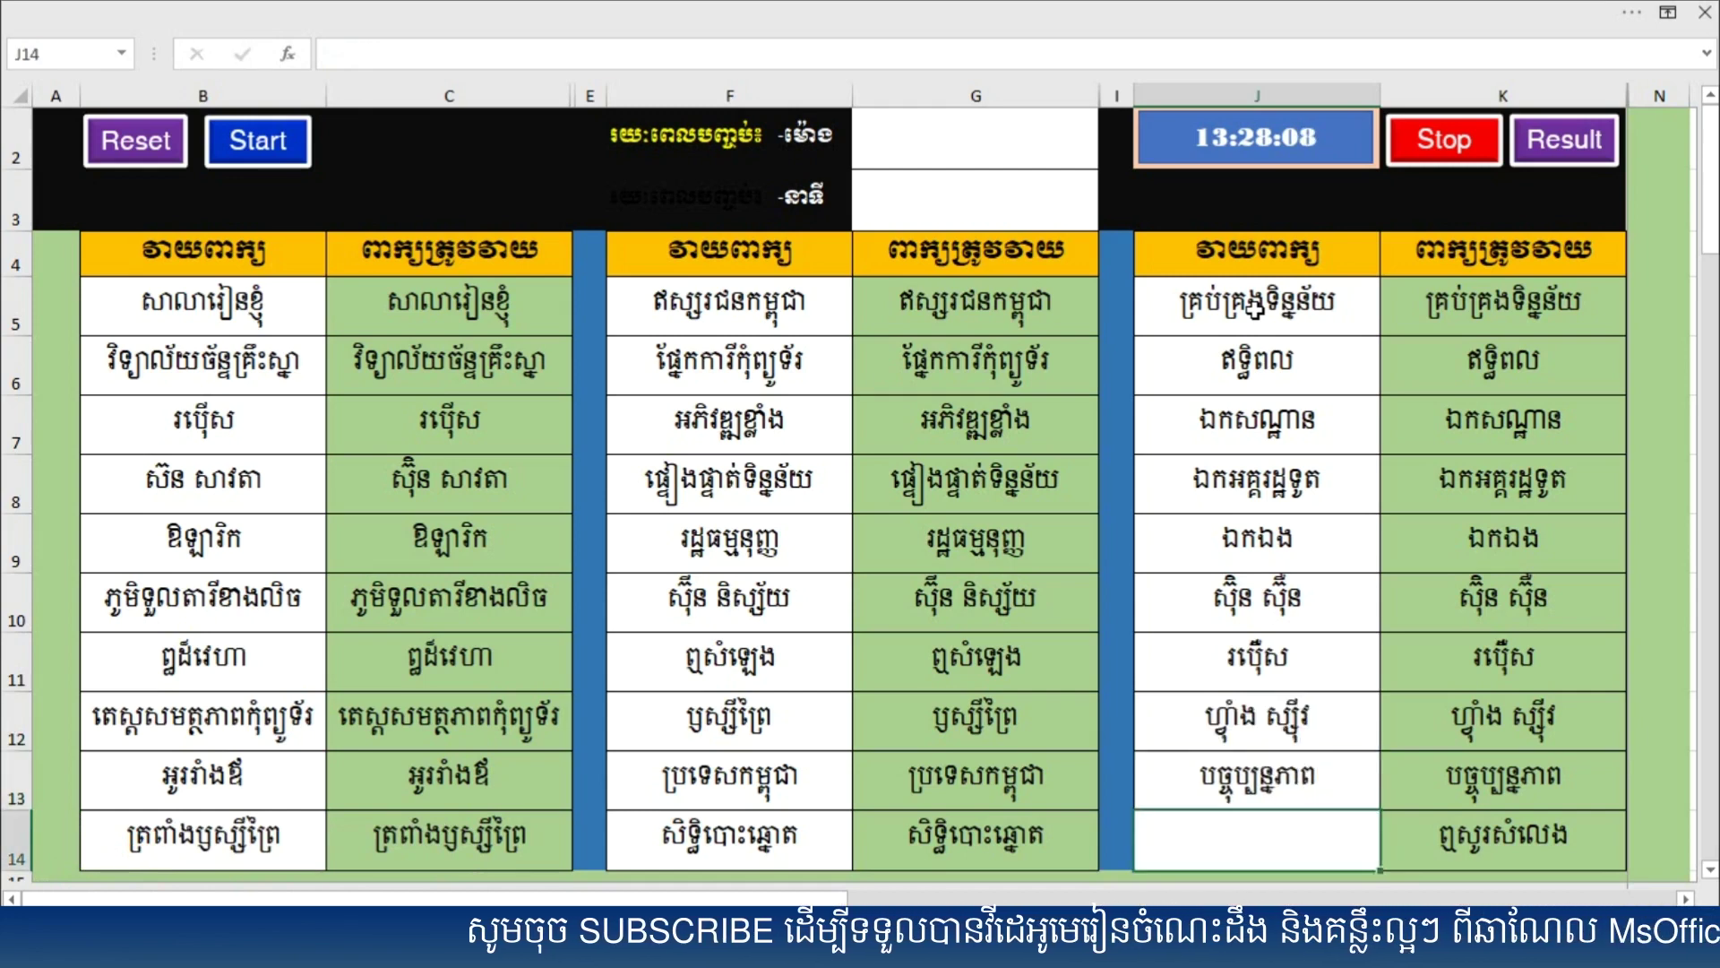
pyautogui.write('ព្ស')
pyautogui.write('រសំលេង')
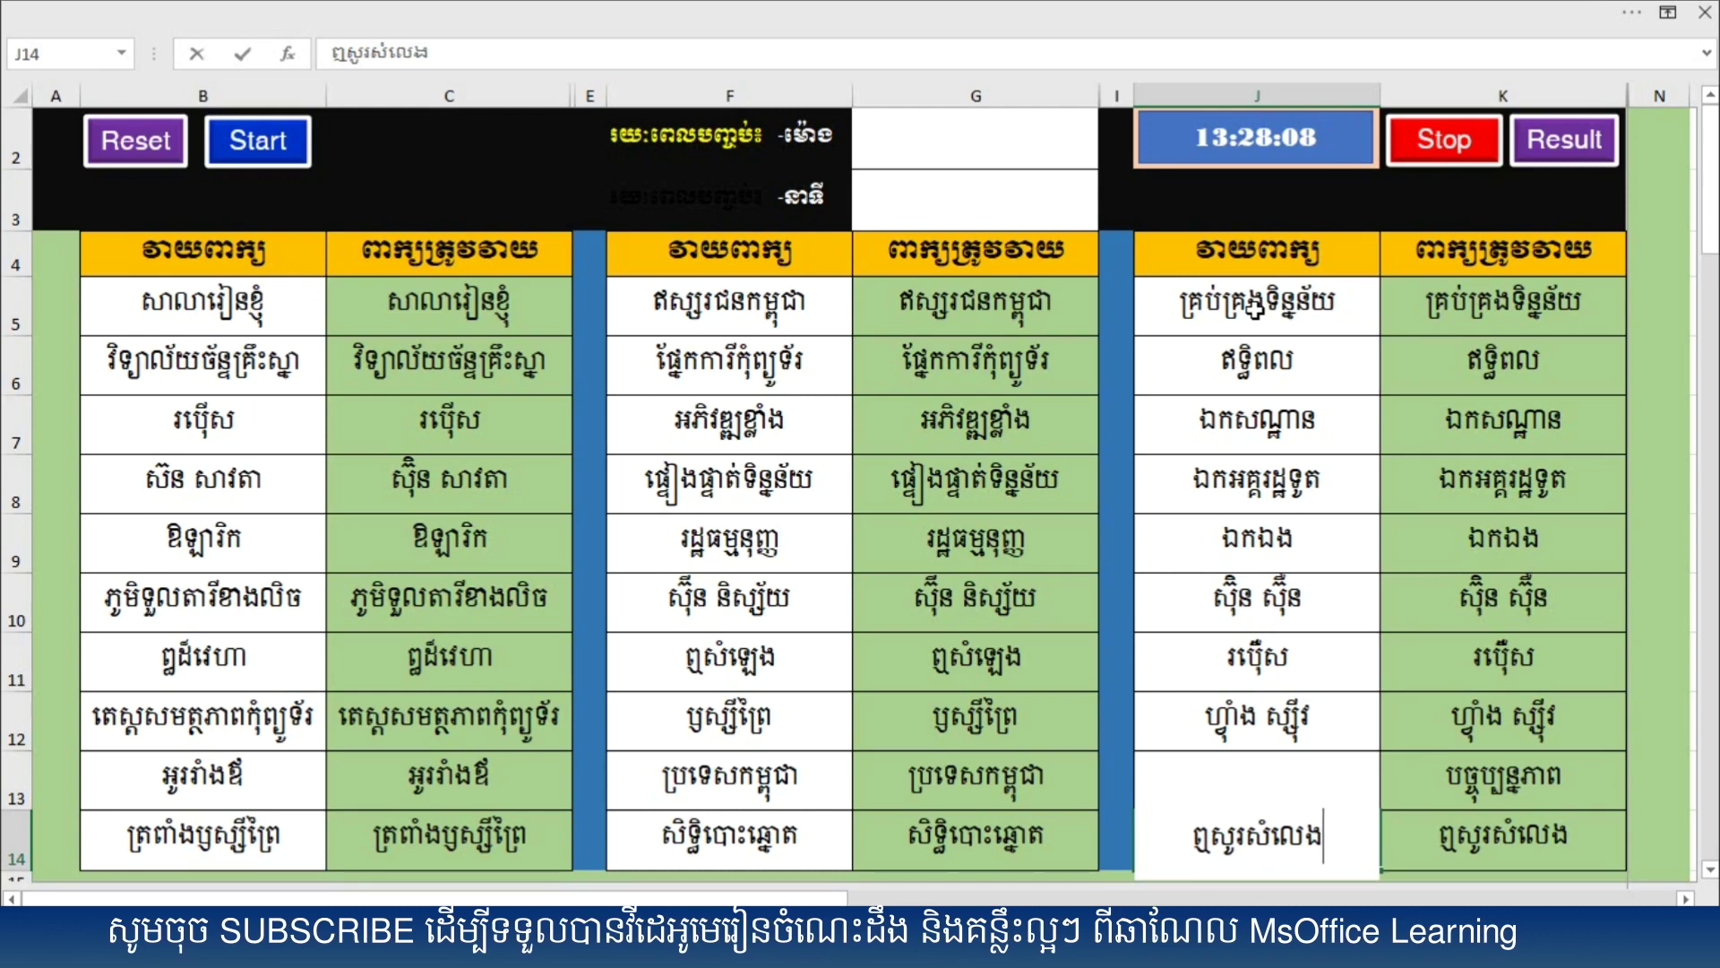
pyautogui.click(1499, 864)
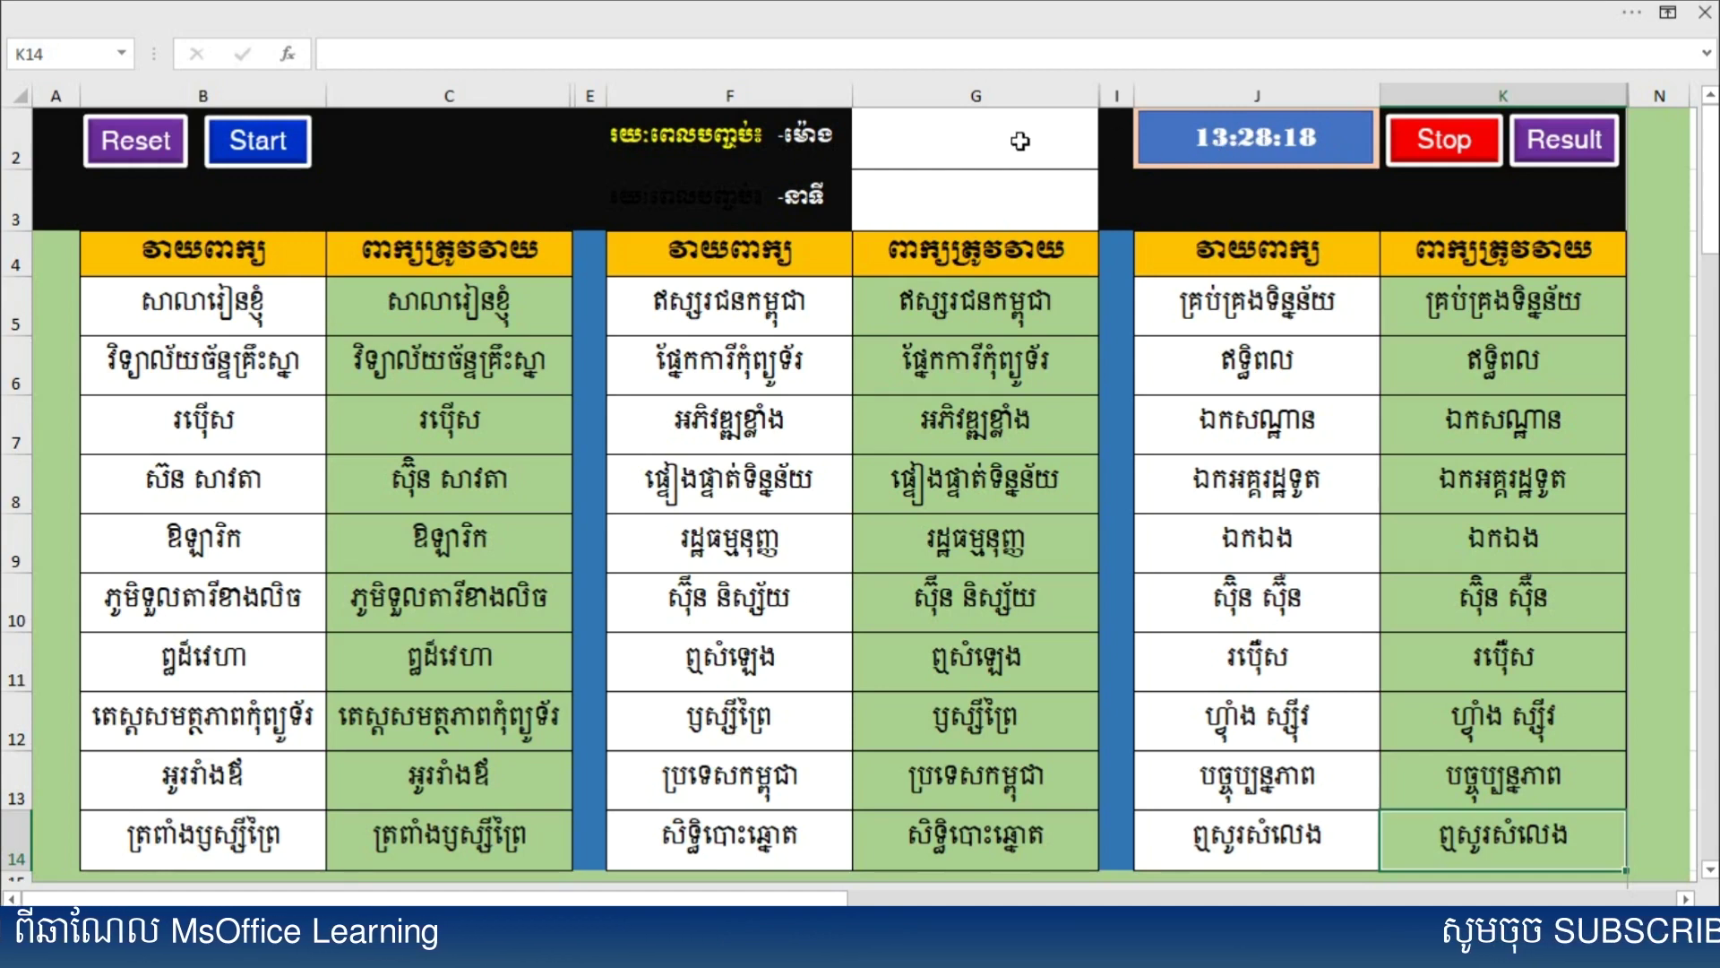
# Step: Enter end hour ១២ in G2 and end minutes ២៨ in G3
pyautogui.click(1020, 140)
pyautogui.write('១២')
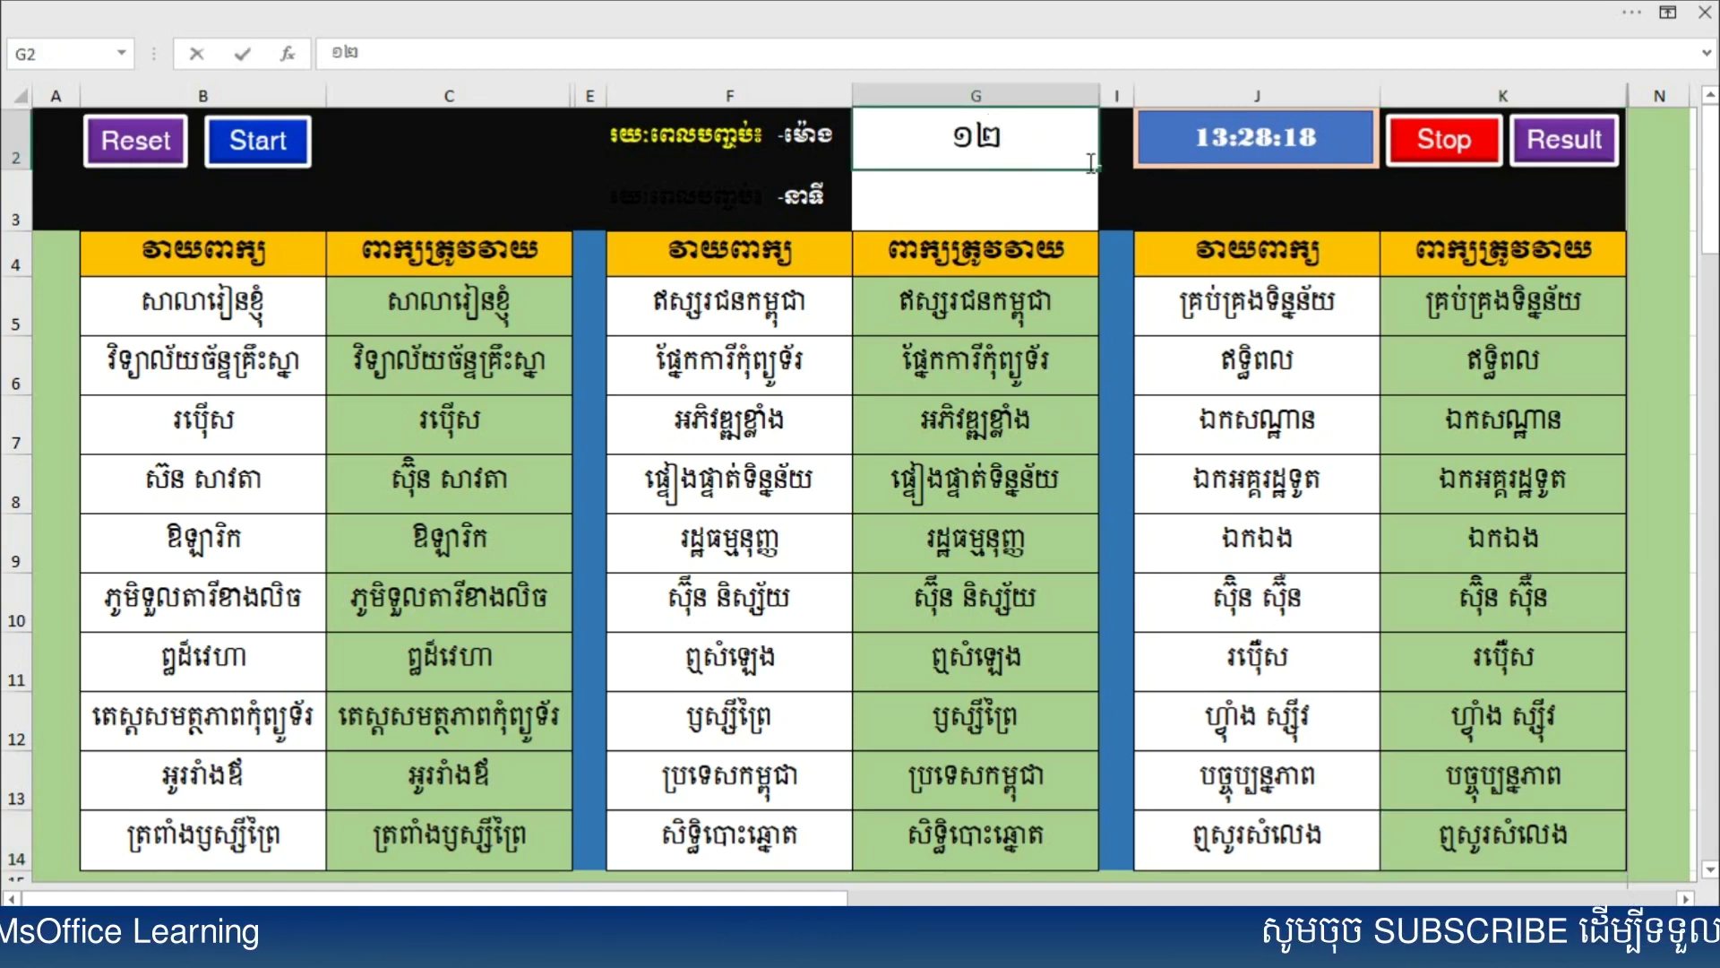
pyautogui.click(1044, 189)
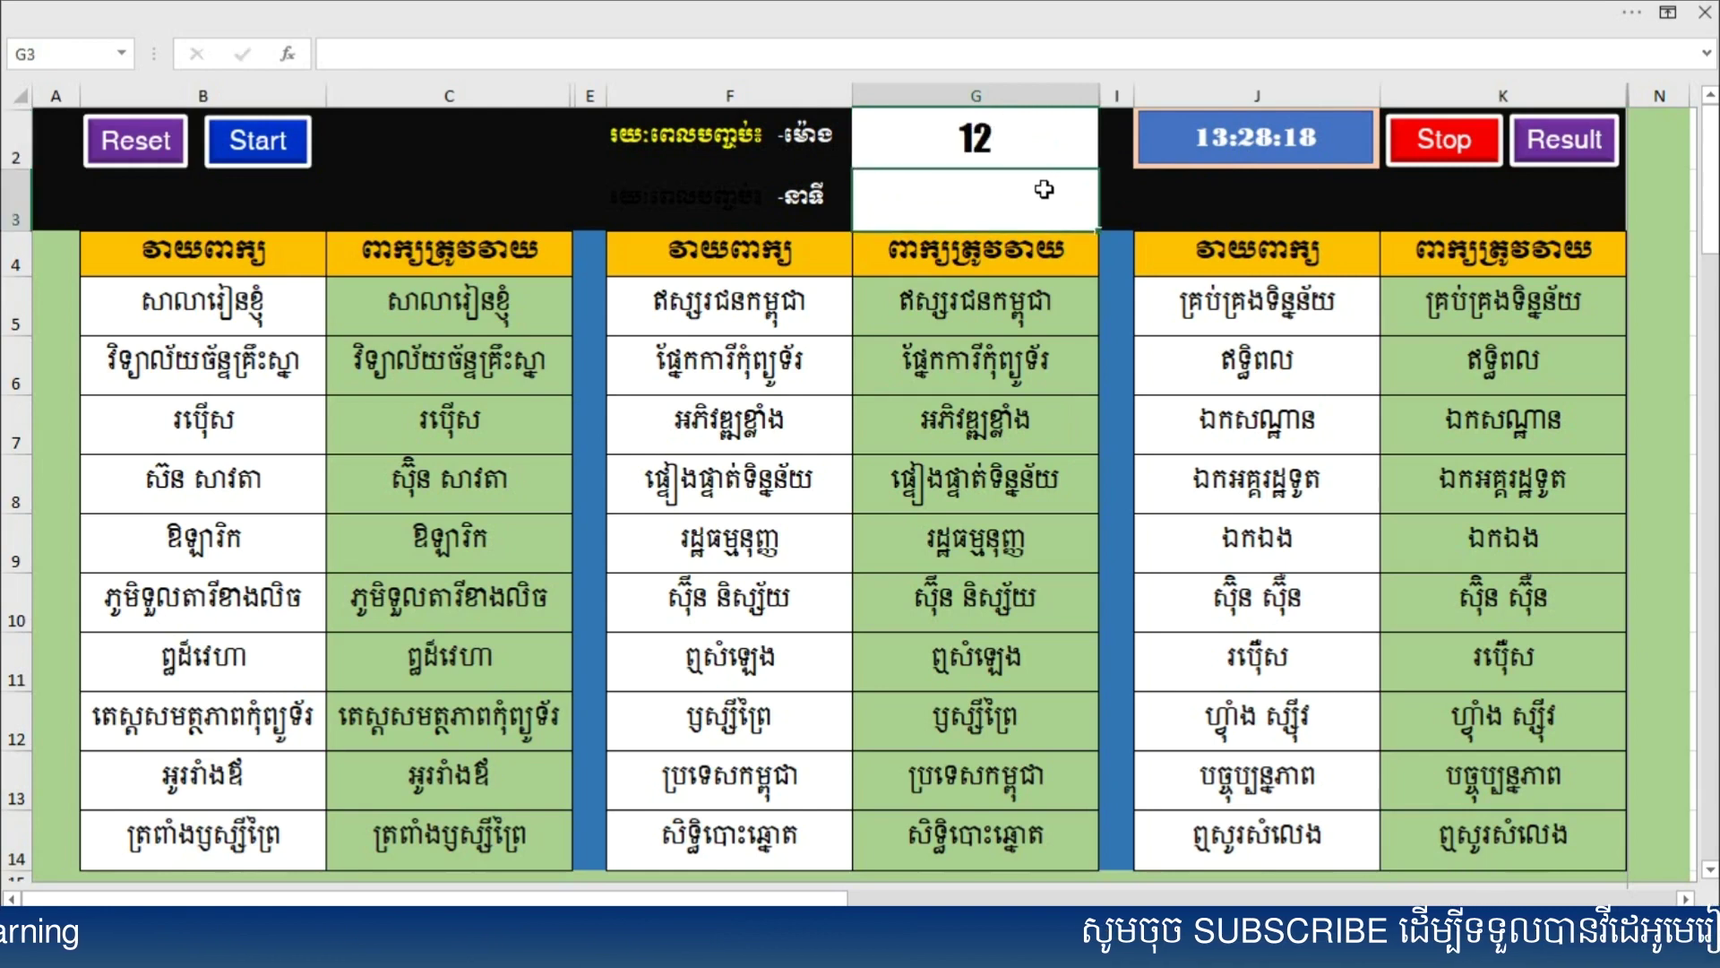
pyautogui.write('២៨')
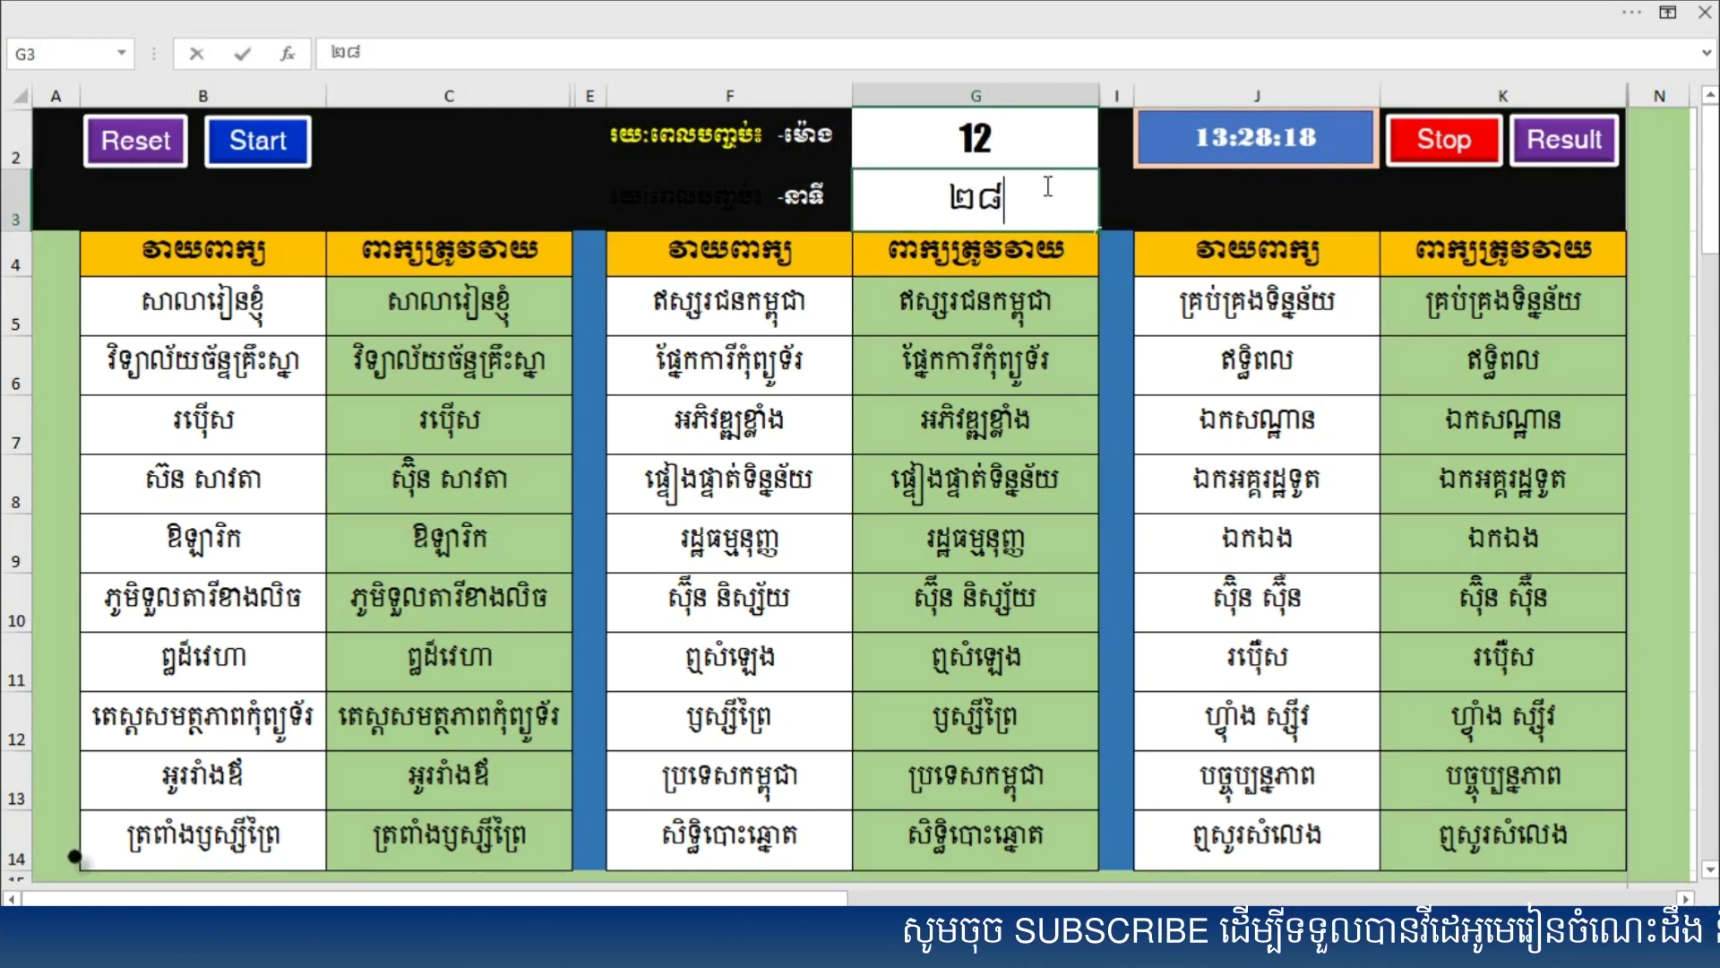
pyautogui.press('Return')
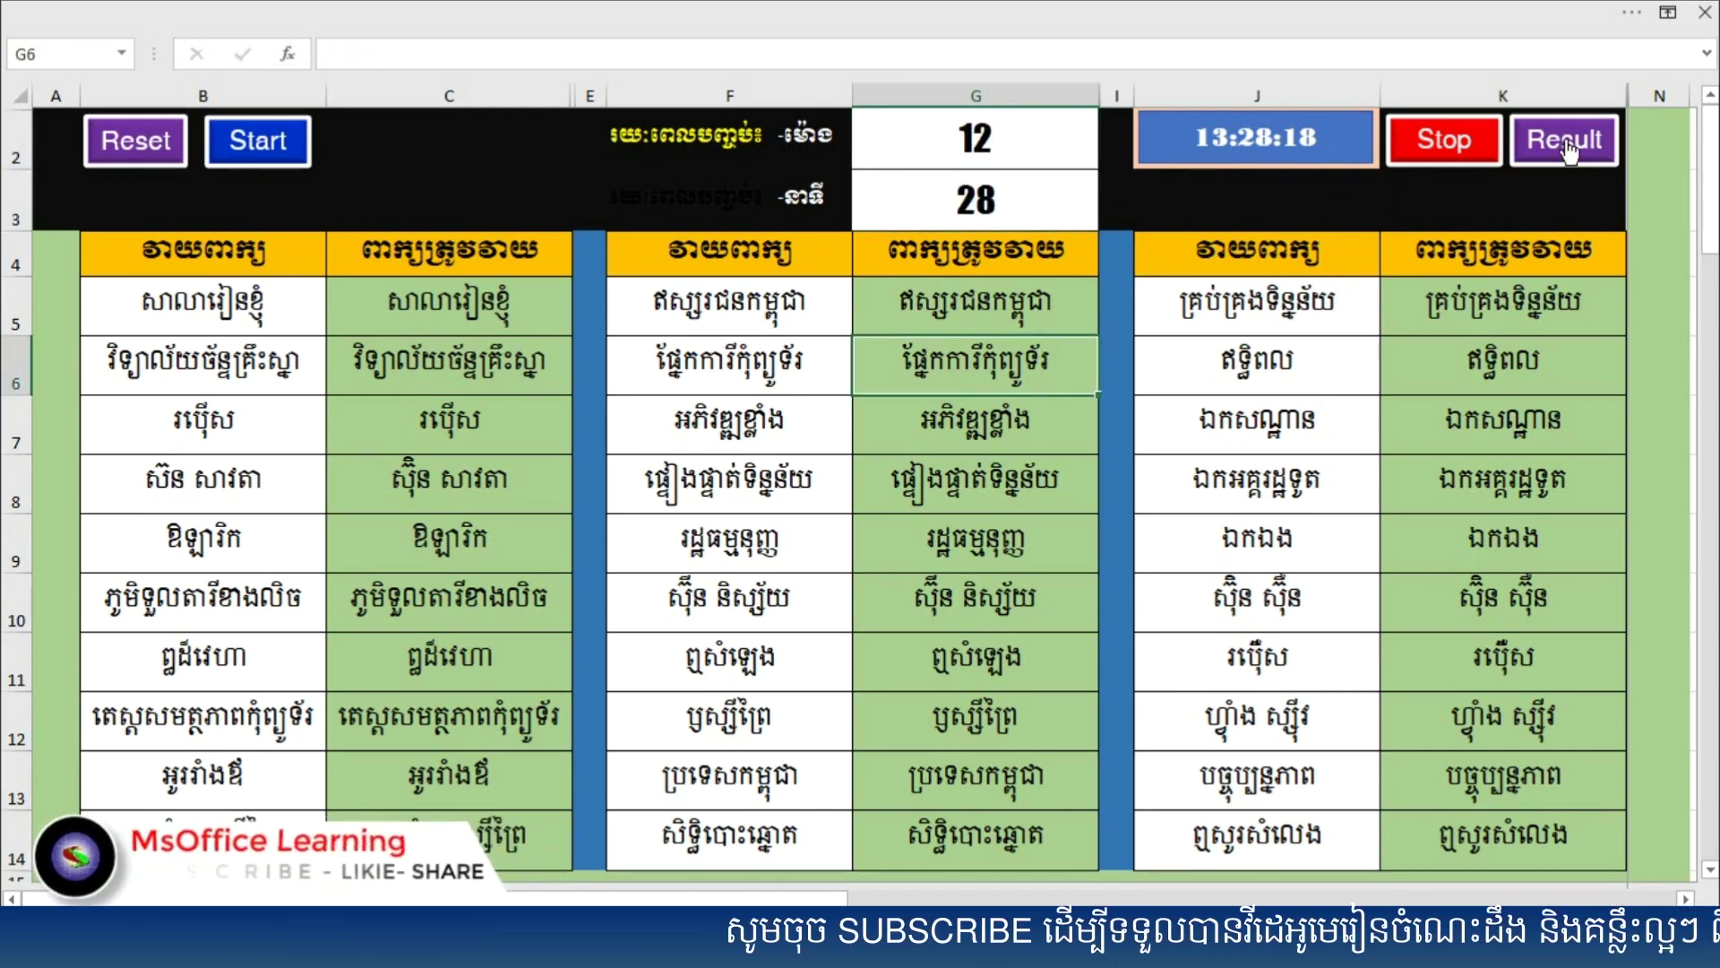
# Step: Check results, return to the test sheet, change end hour to ១៣, and reshow results
pyautogui.click(1565, 140)
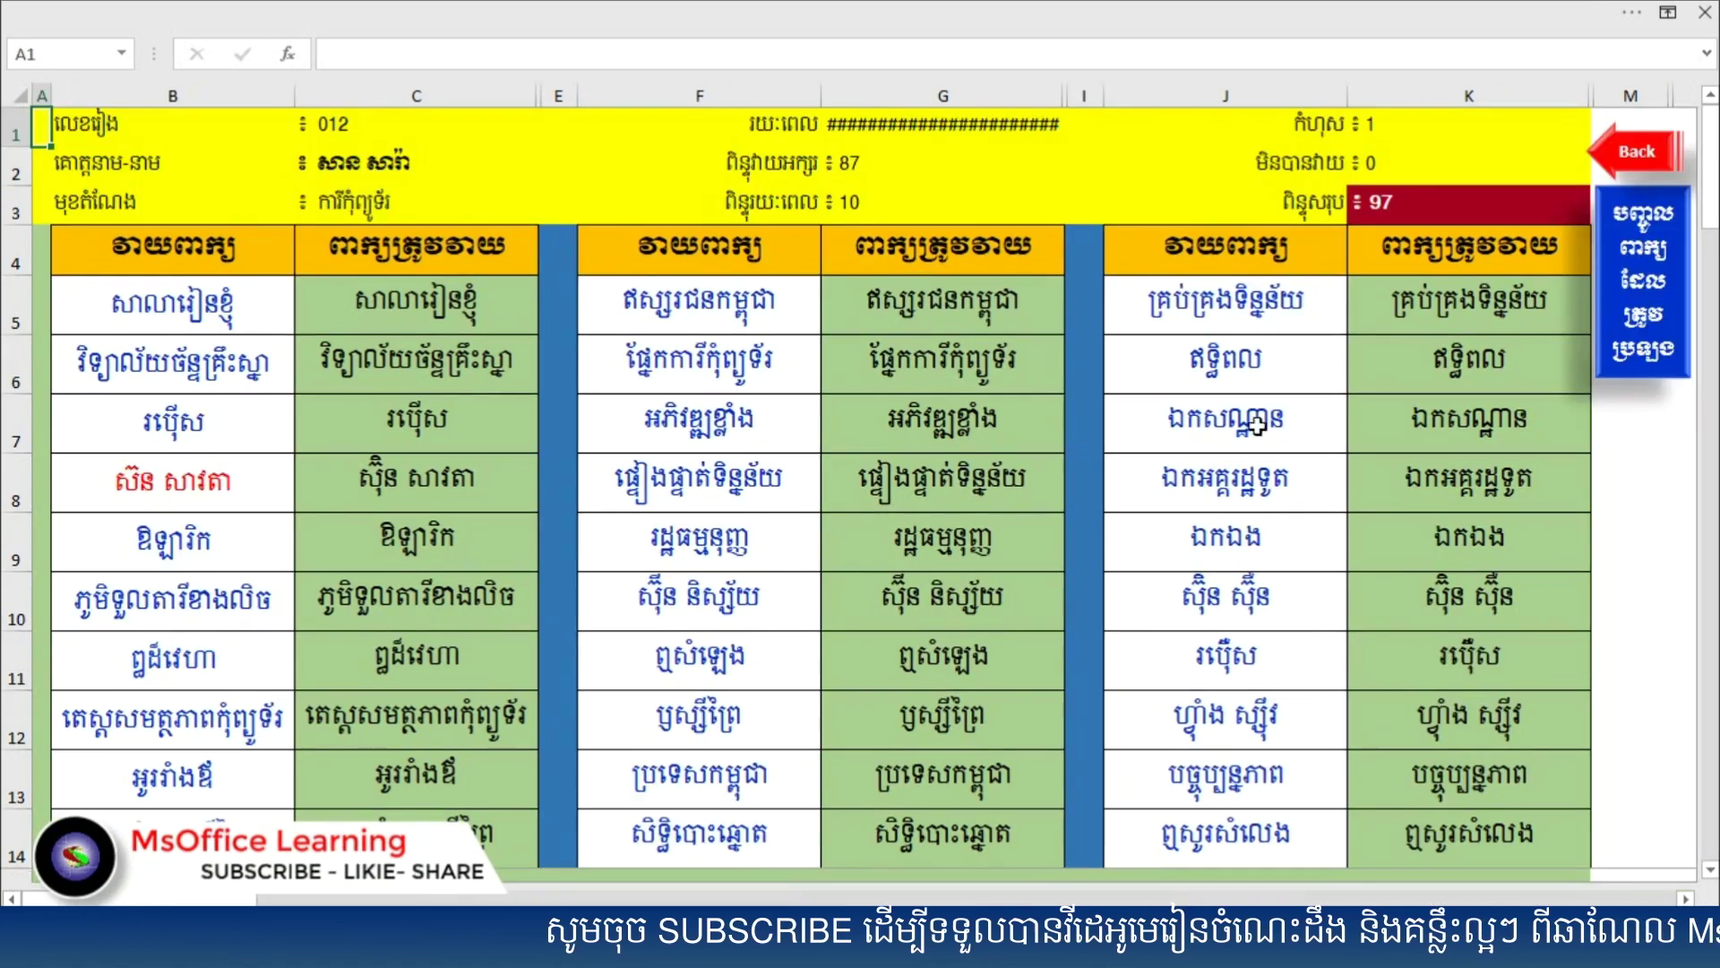
pyautogui.click(1665, 165)
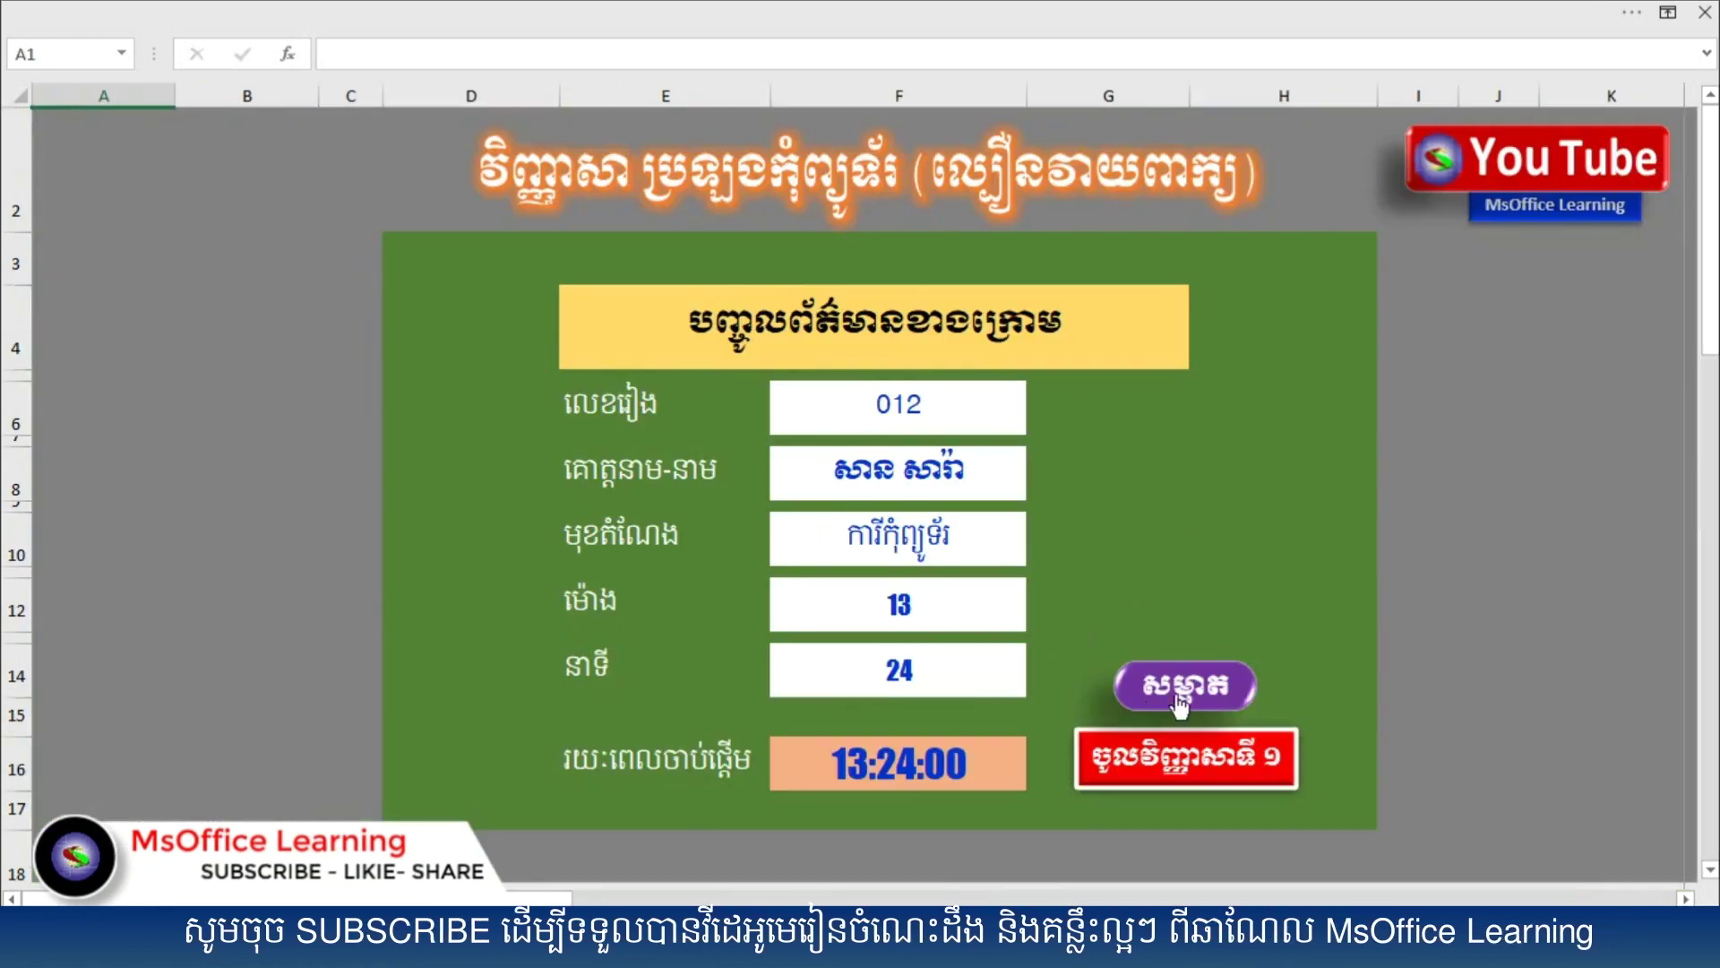
pyautogui.click(1176, 766)
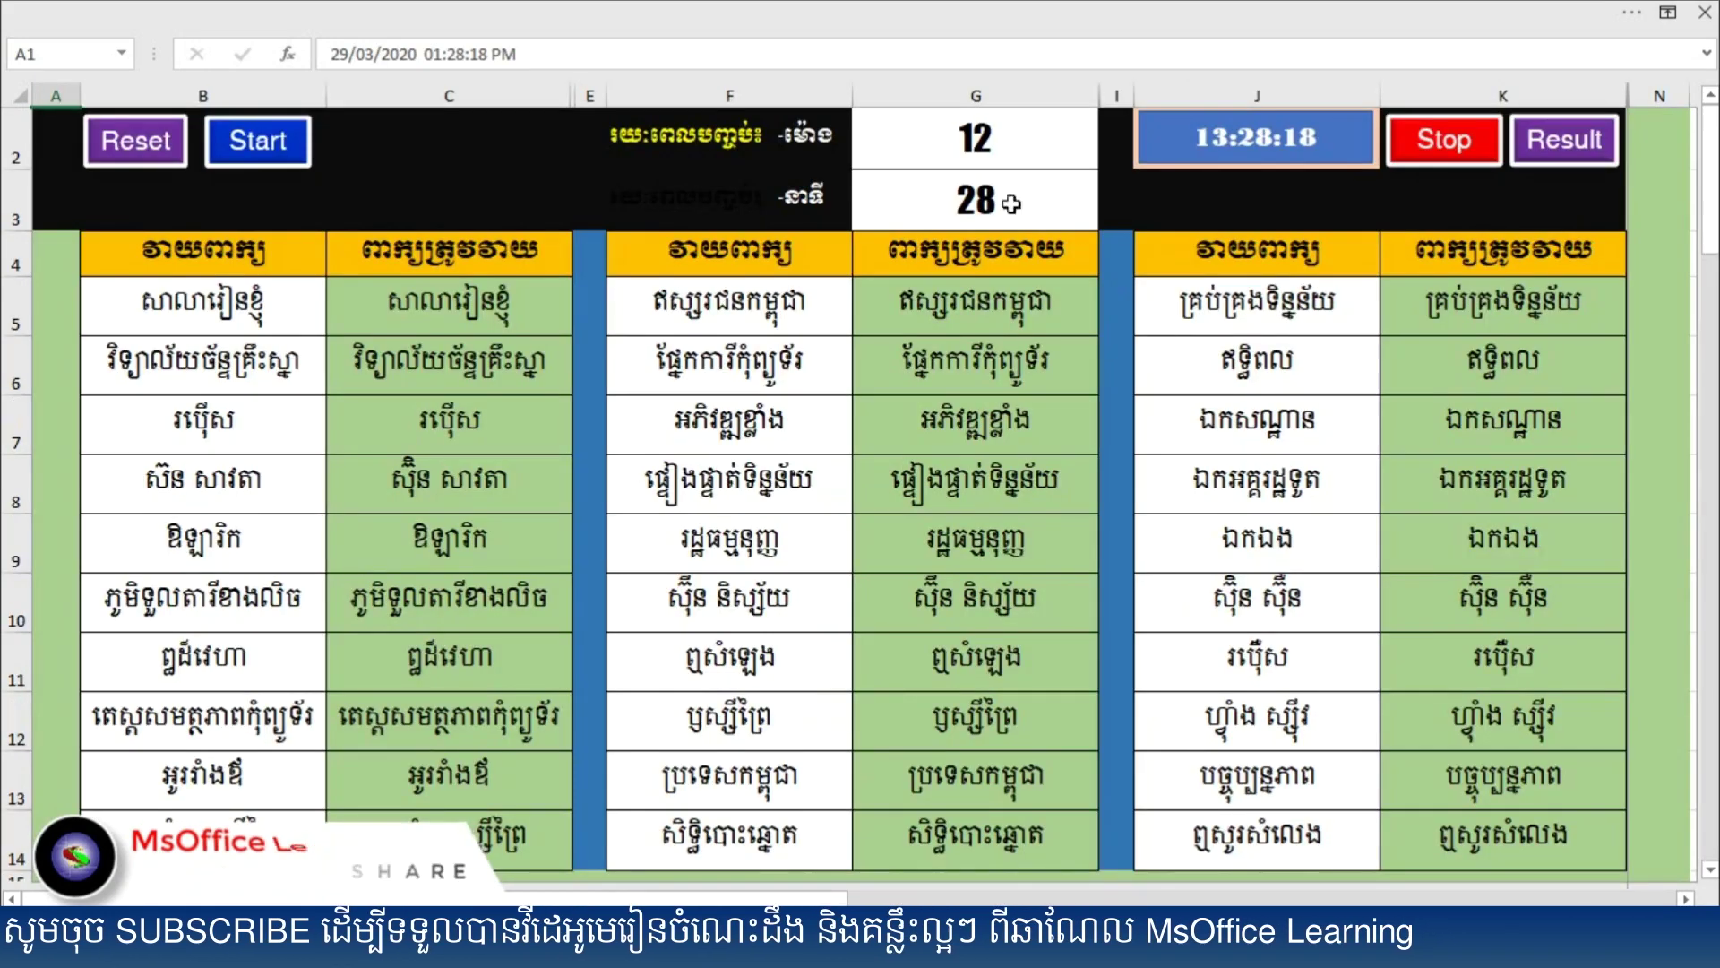
pyautogui.write('១៣')
pyautogui.click(1119, 260)
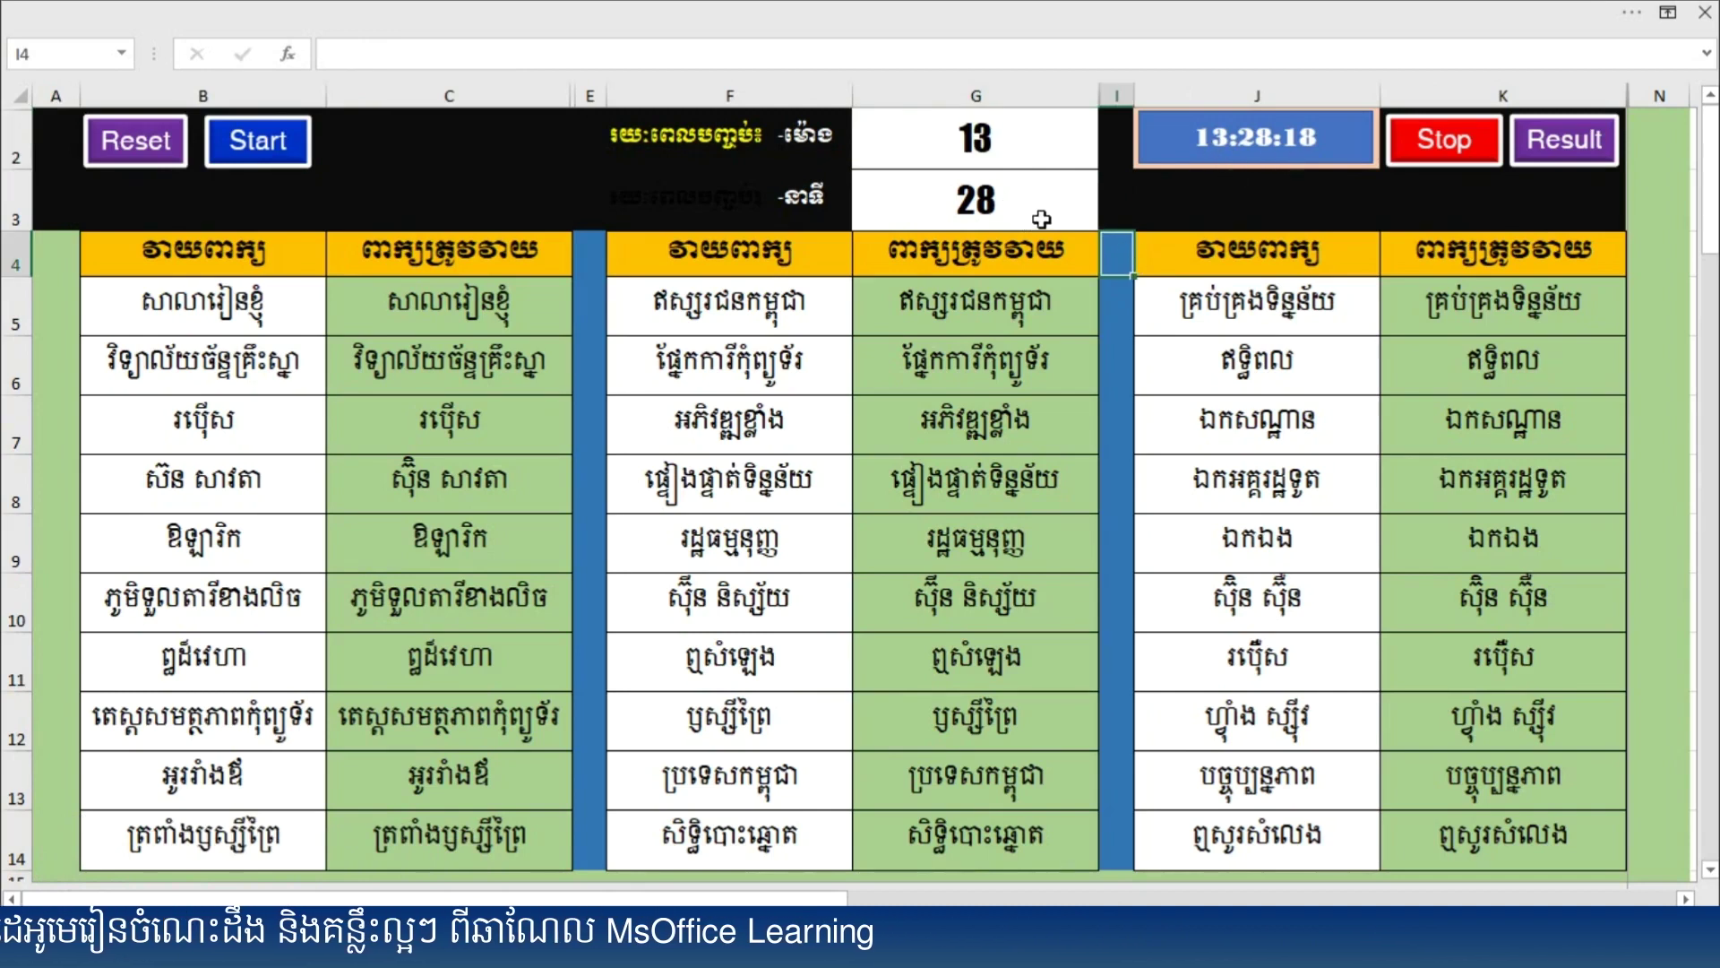
pyautogui.click(1570, 159)
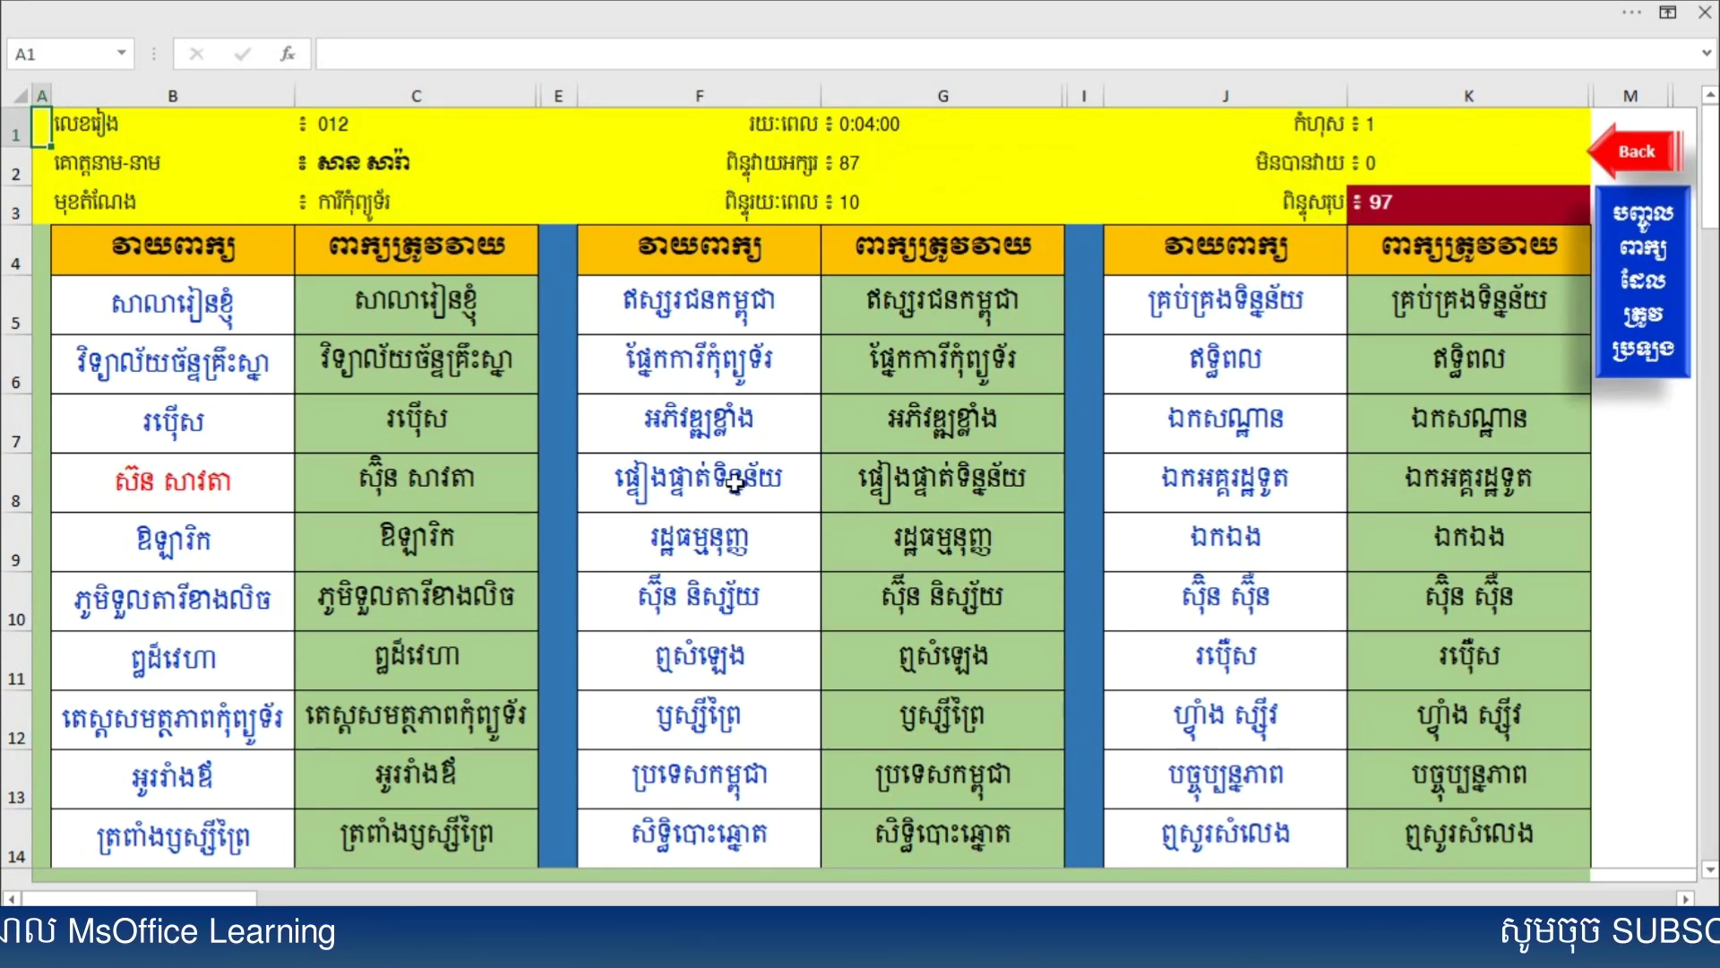
# Step: Select the misspelled B8 word on the results sheet, then go back to the start form
pyautogui.click(149, 493)
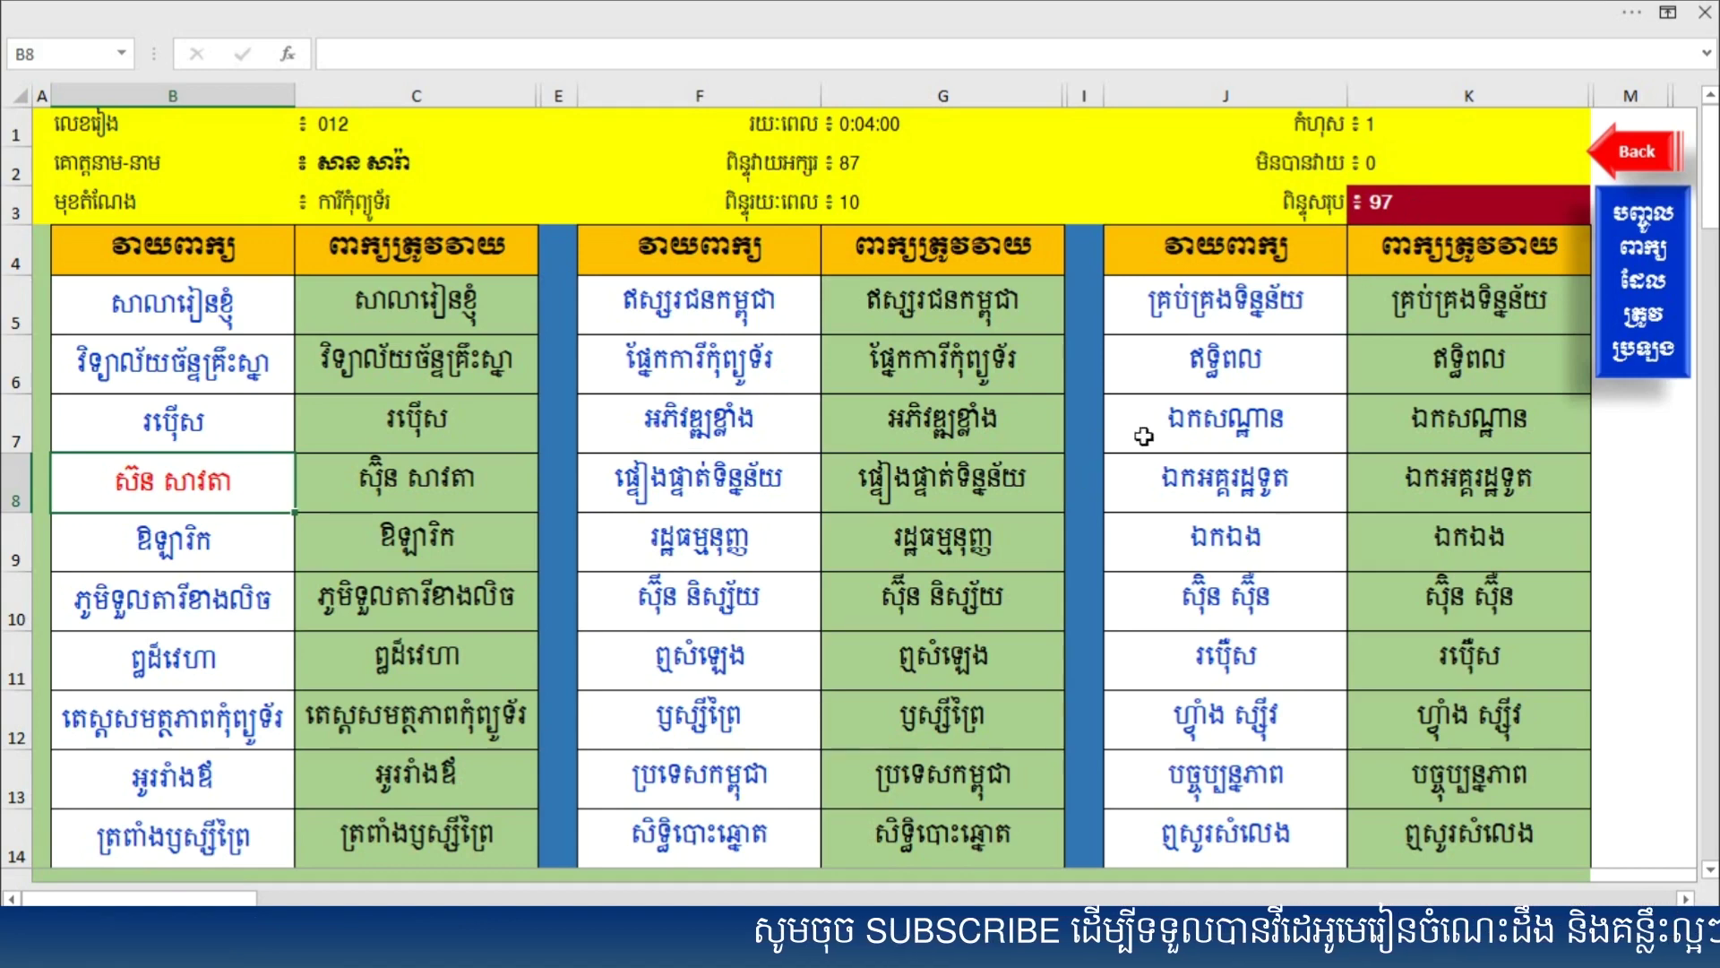
pyautogui.click(1651, 166)
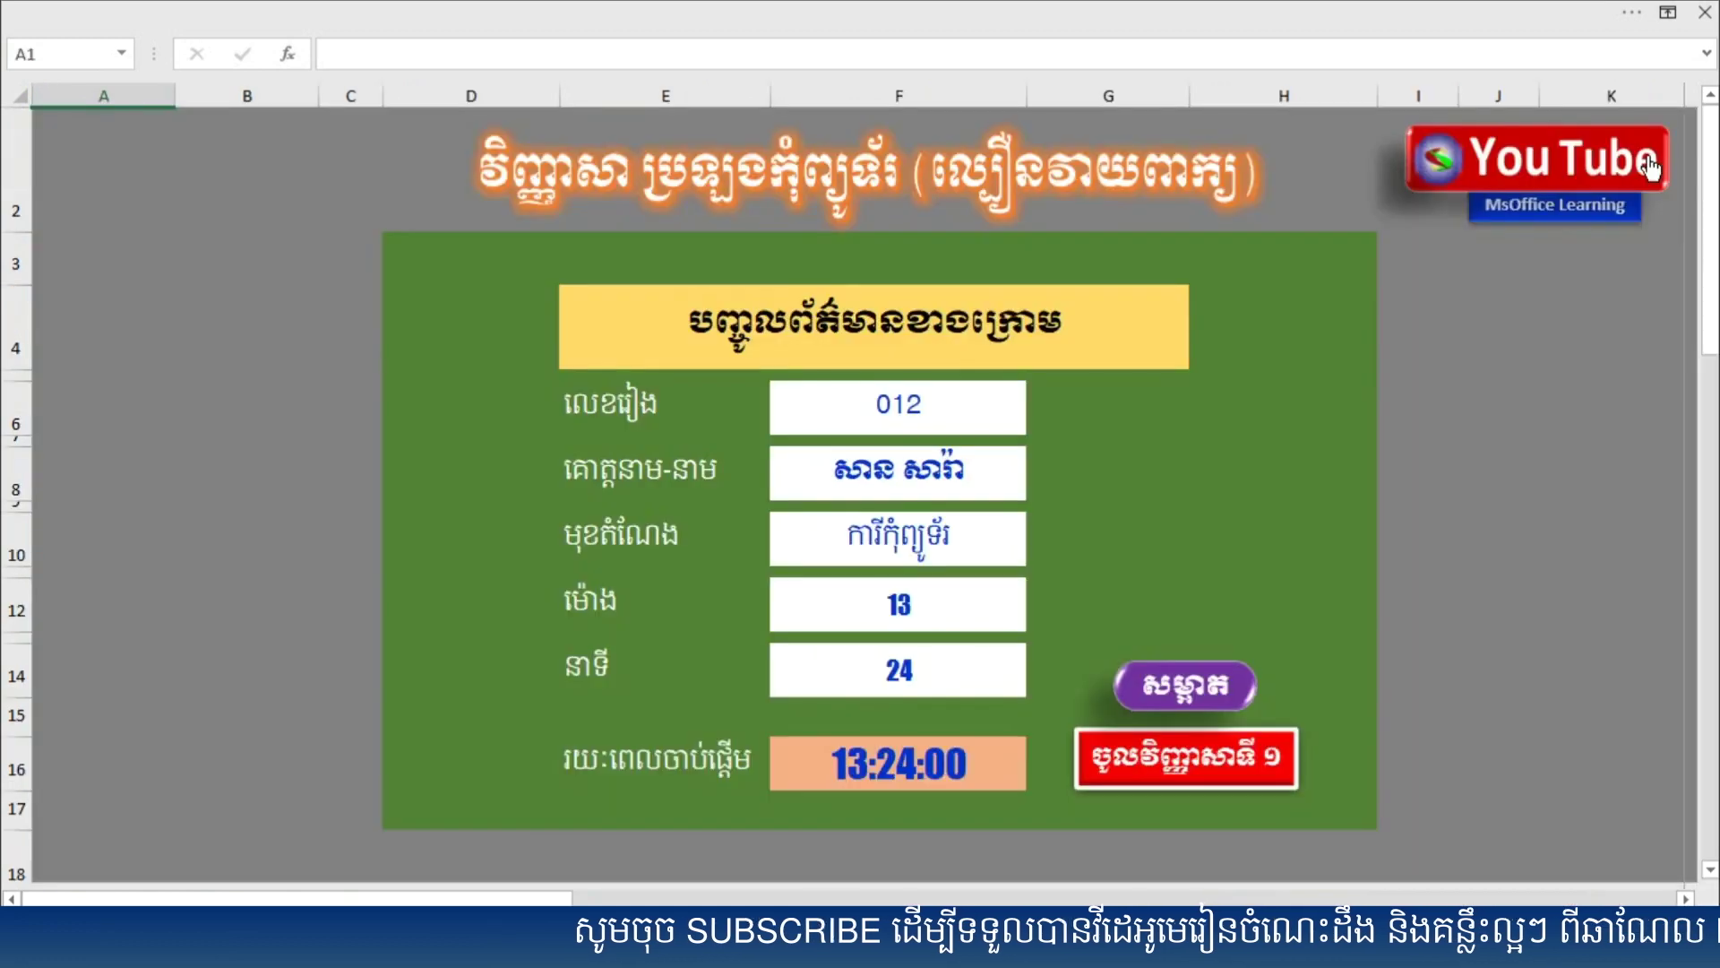
# Step: Change the start form's minutes to ២៨ and reopen the first typing-test sheet
pyautogui.moveTo(883, 413); pyautogui.dragTo(890, 559)
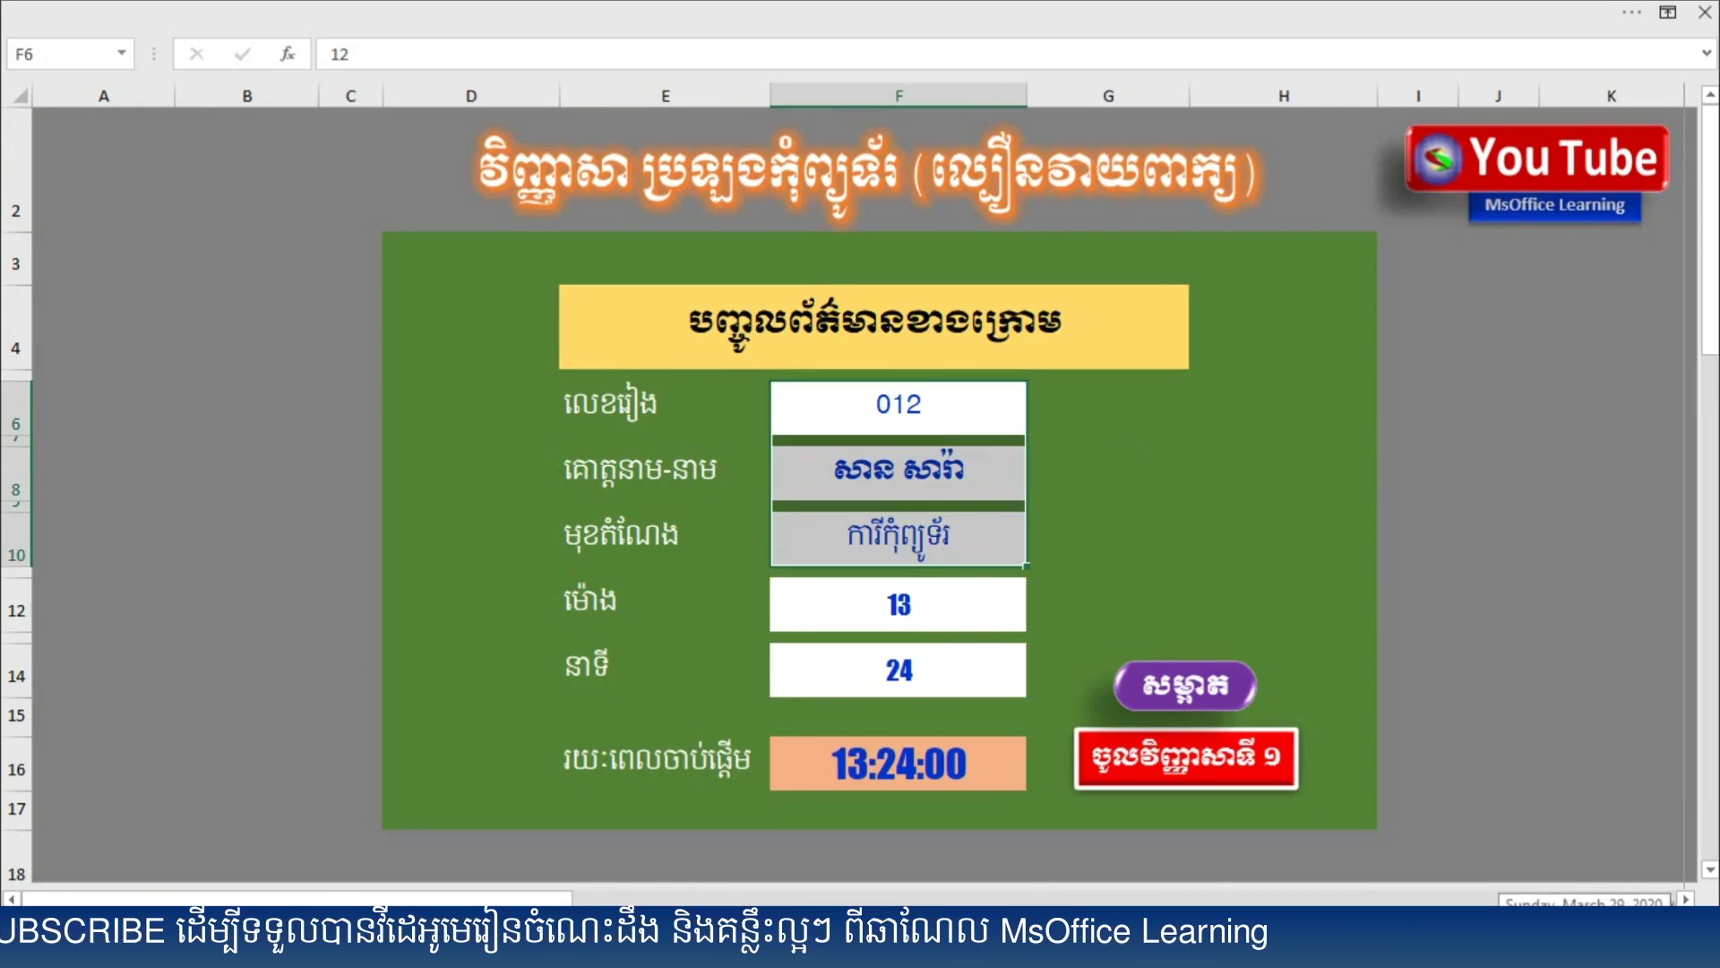
pyautogui.click(884, 612)
pyautogui.click(900, 676)
pyautogui.write('២៨')
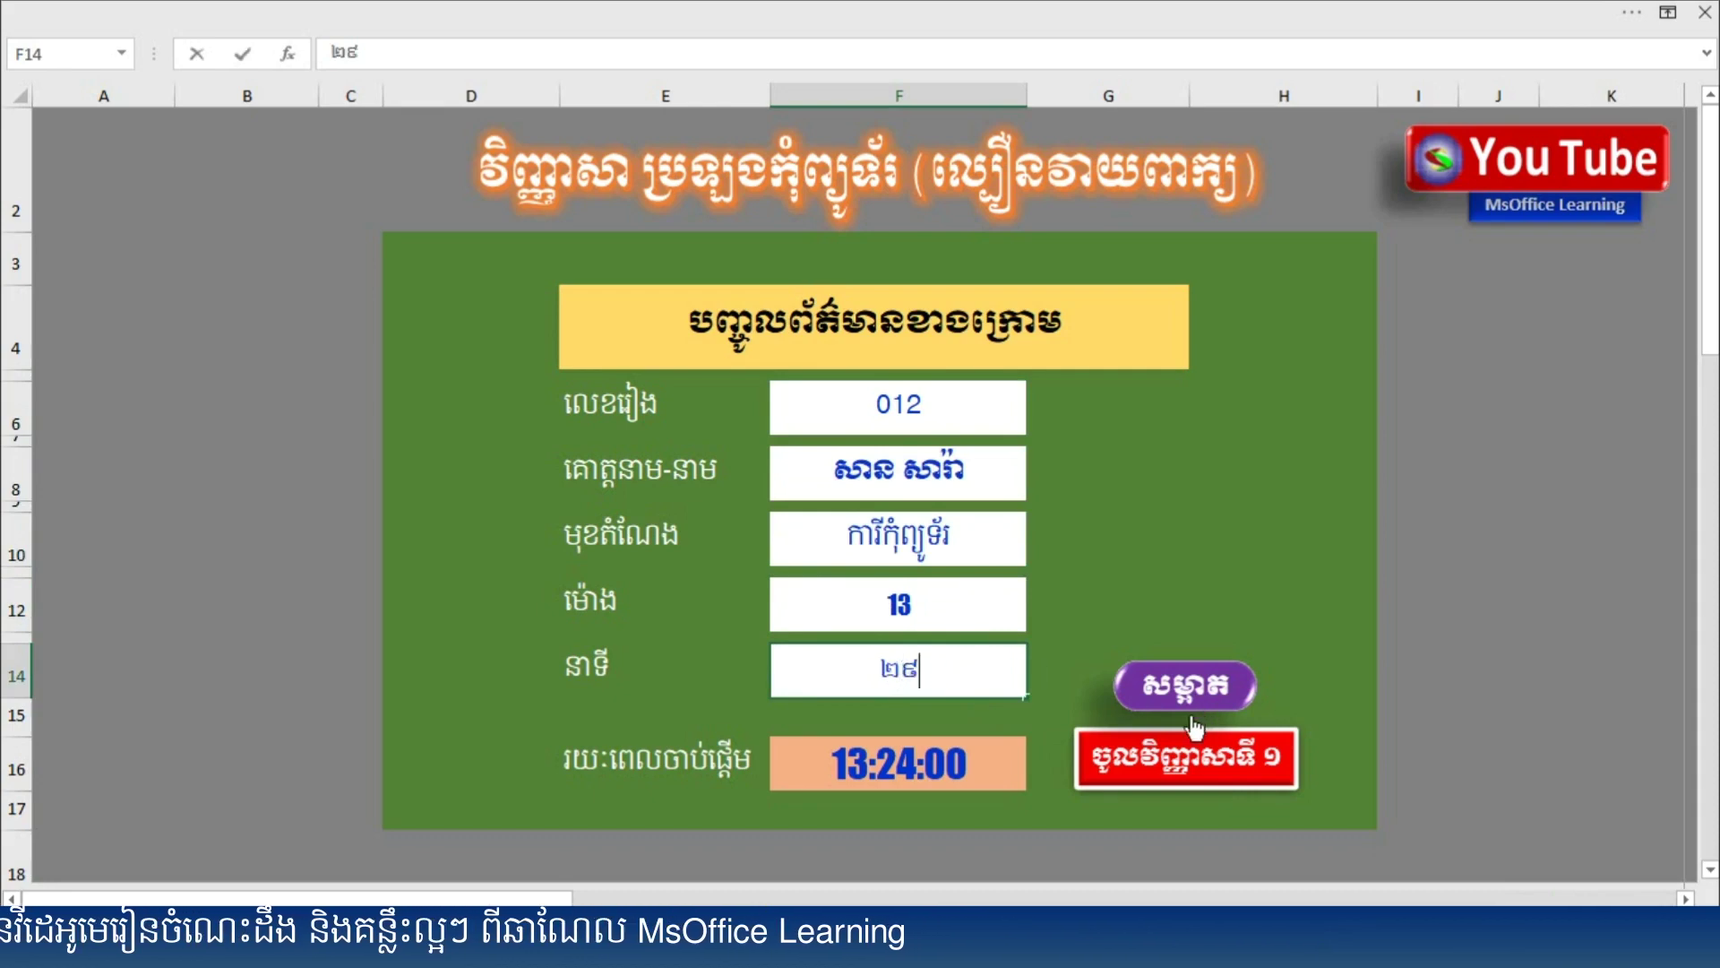
pyautogui.click(1130, 769)
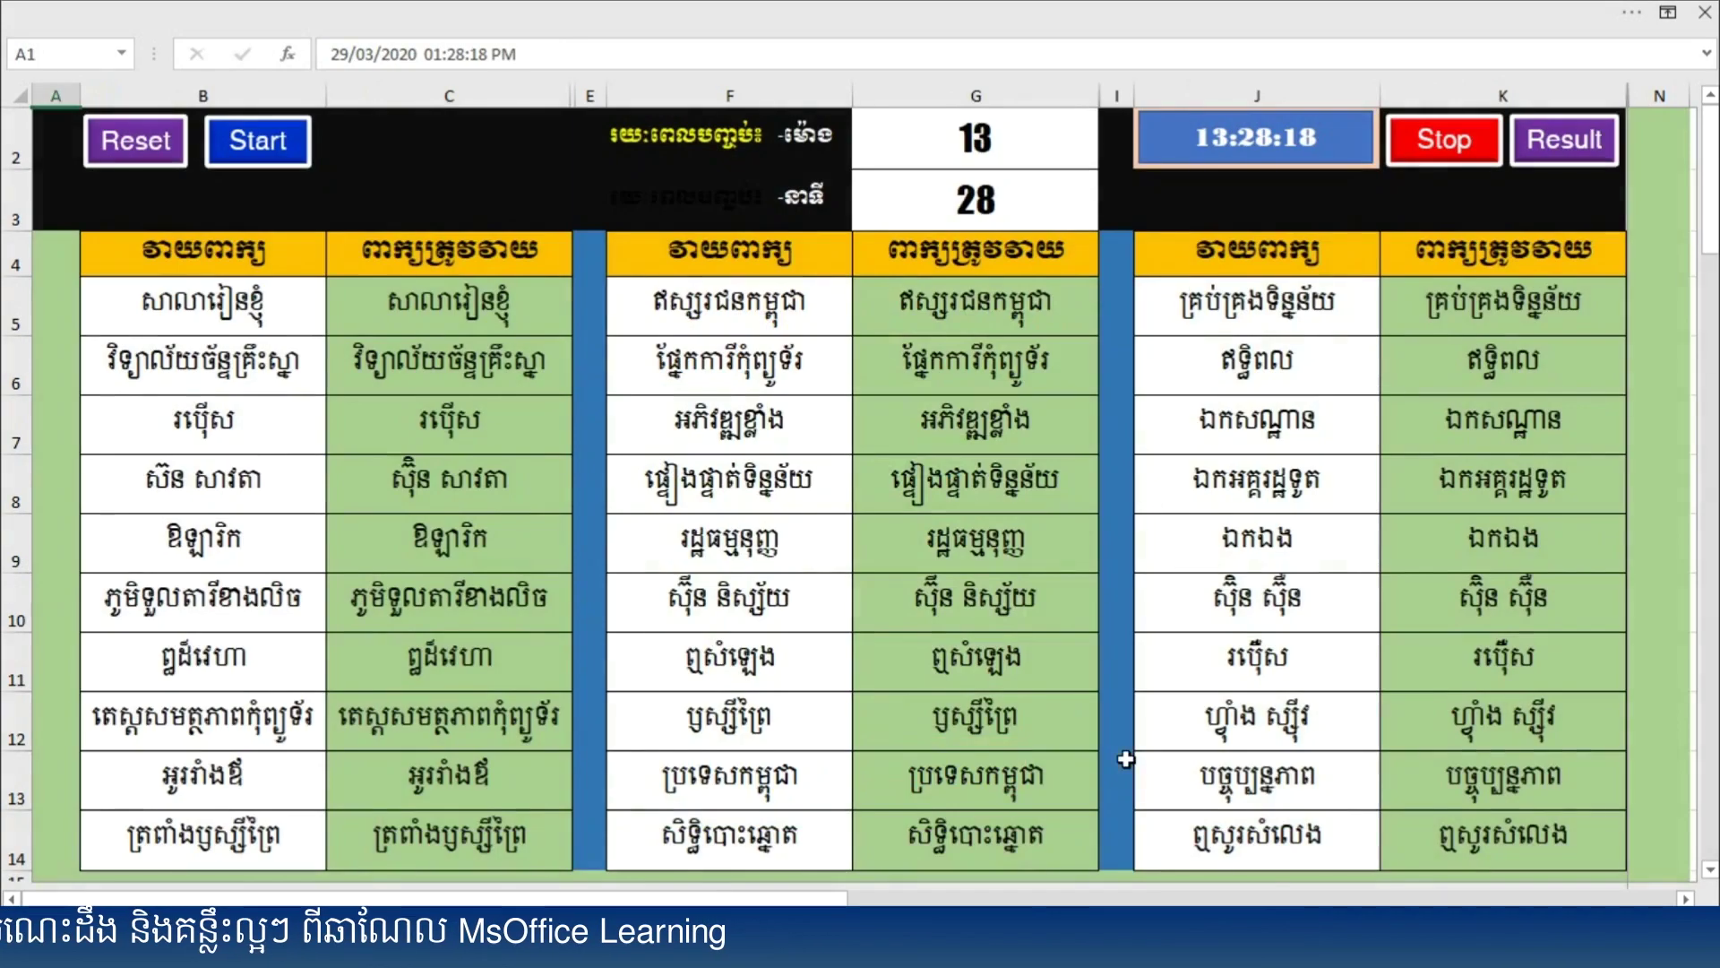
# Step: Clear the typed answers and reset the timer, then select cells in the word columns
pyautogui.click(133, 154)
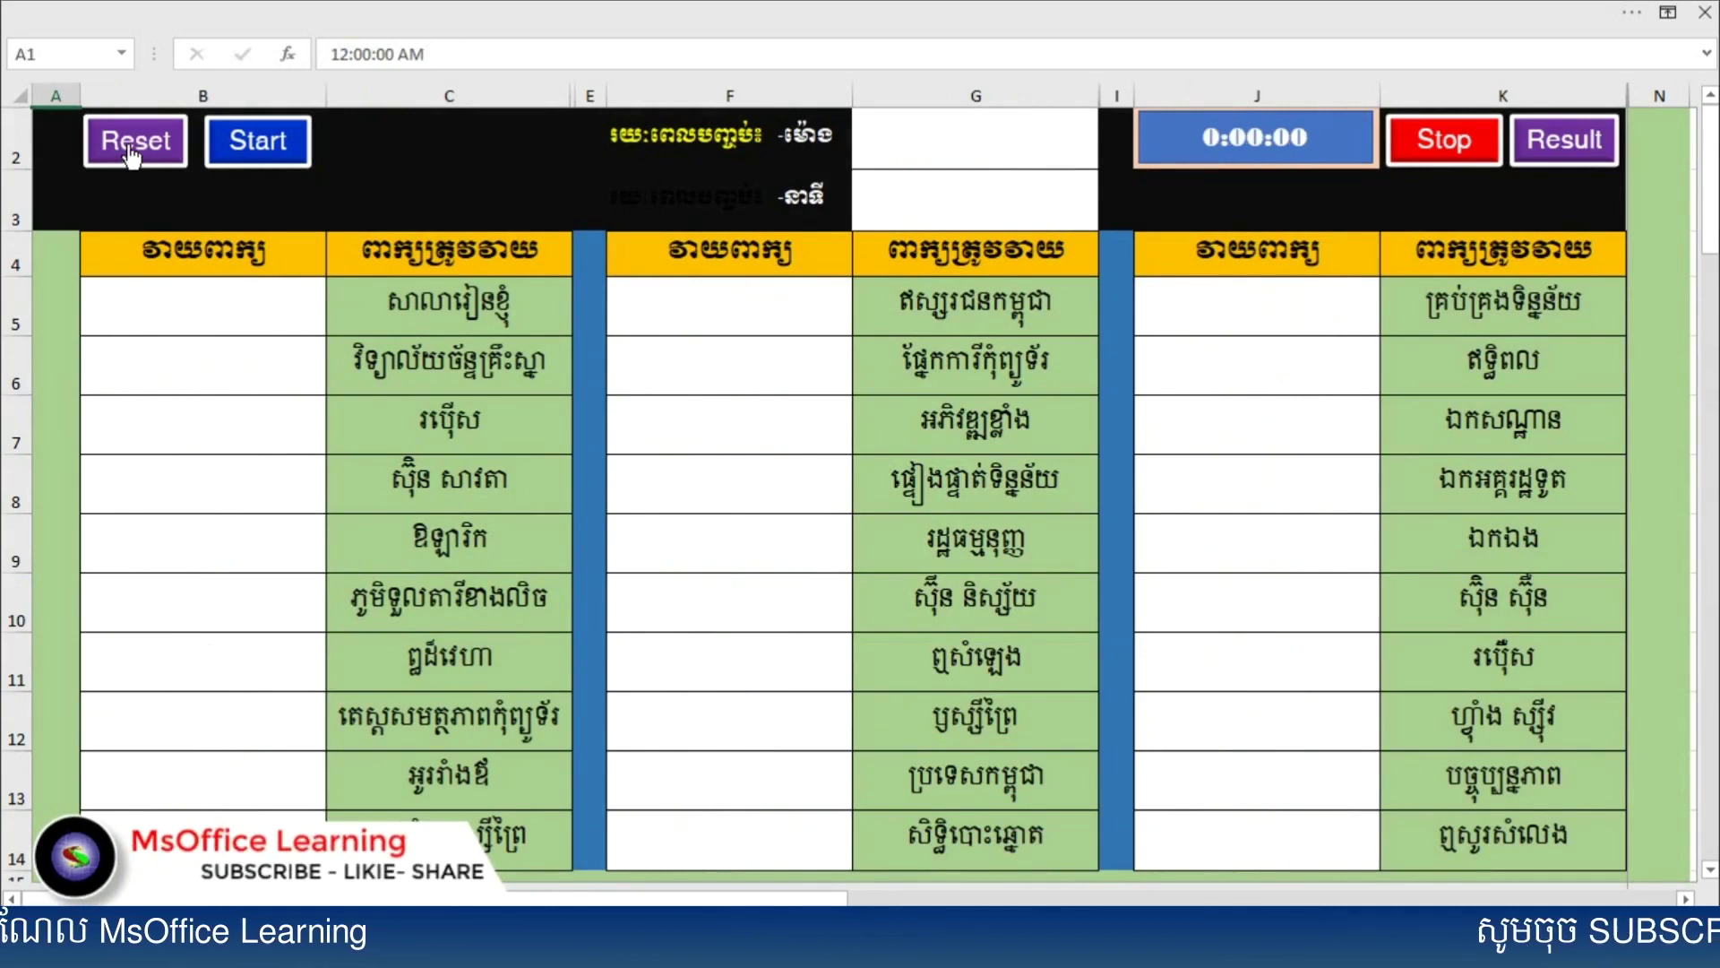
pyautogui.click(166, 308)
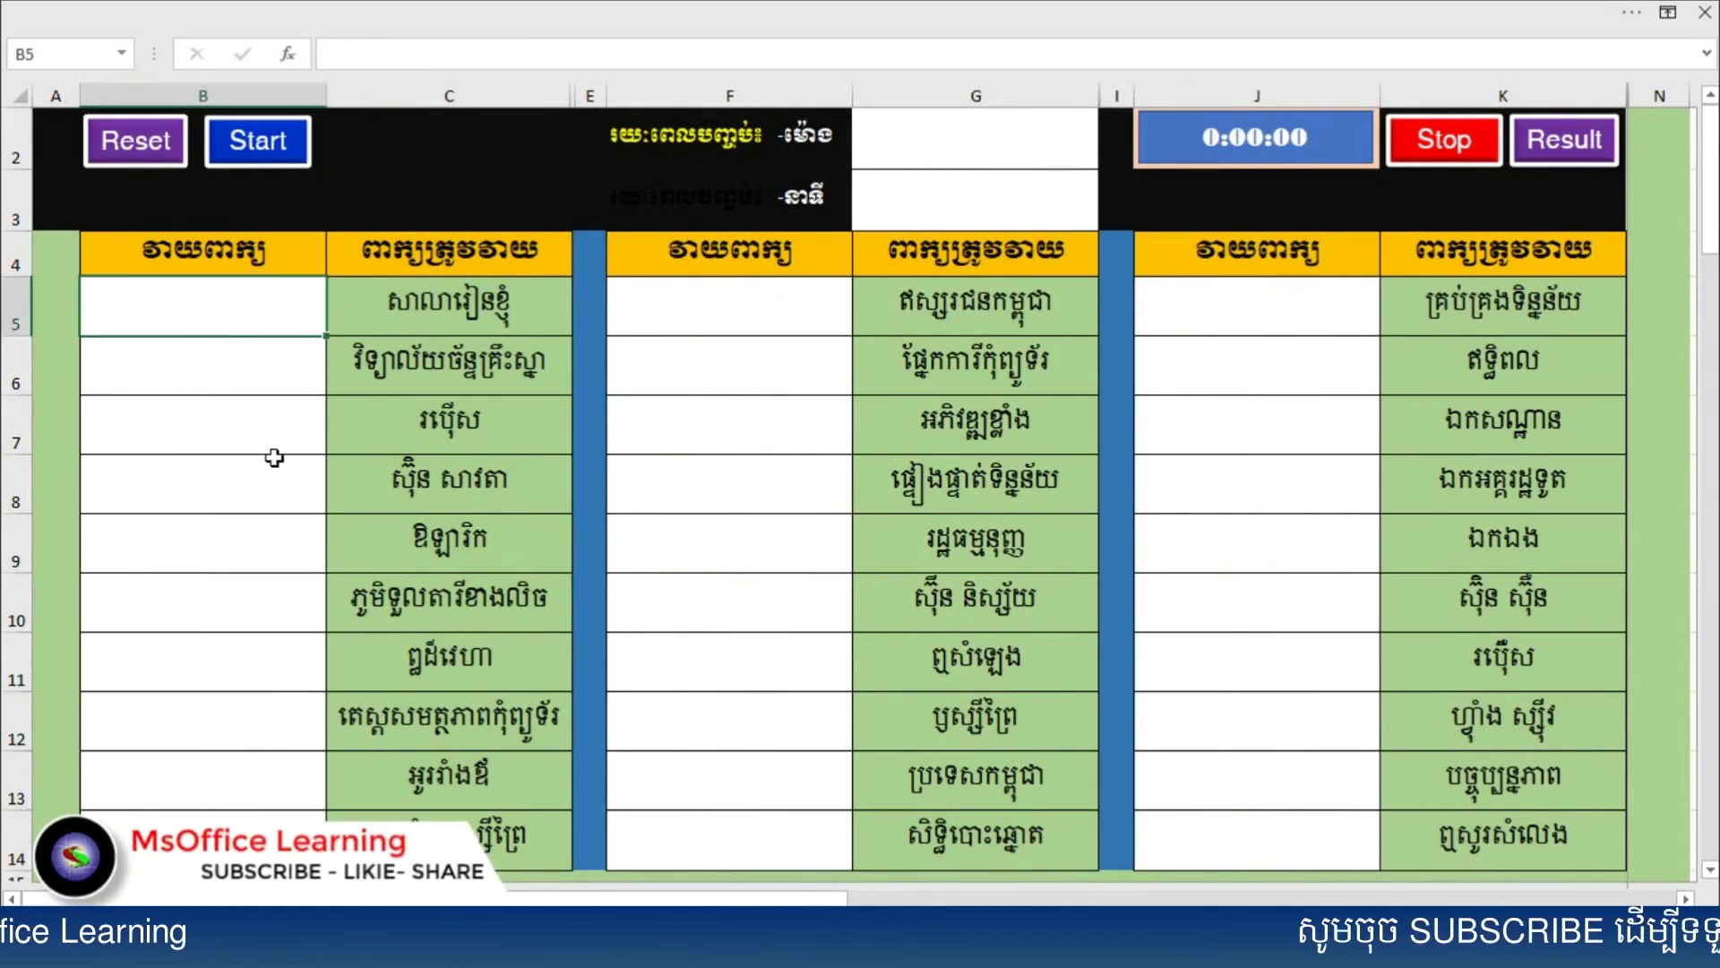
pyautogui.click(753, 590)
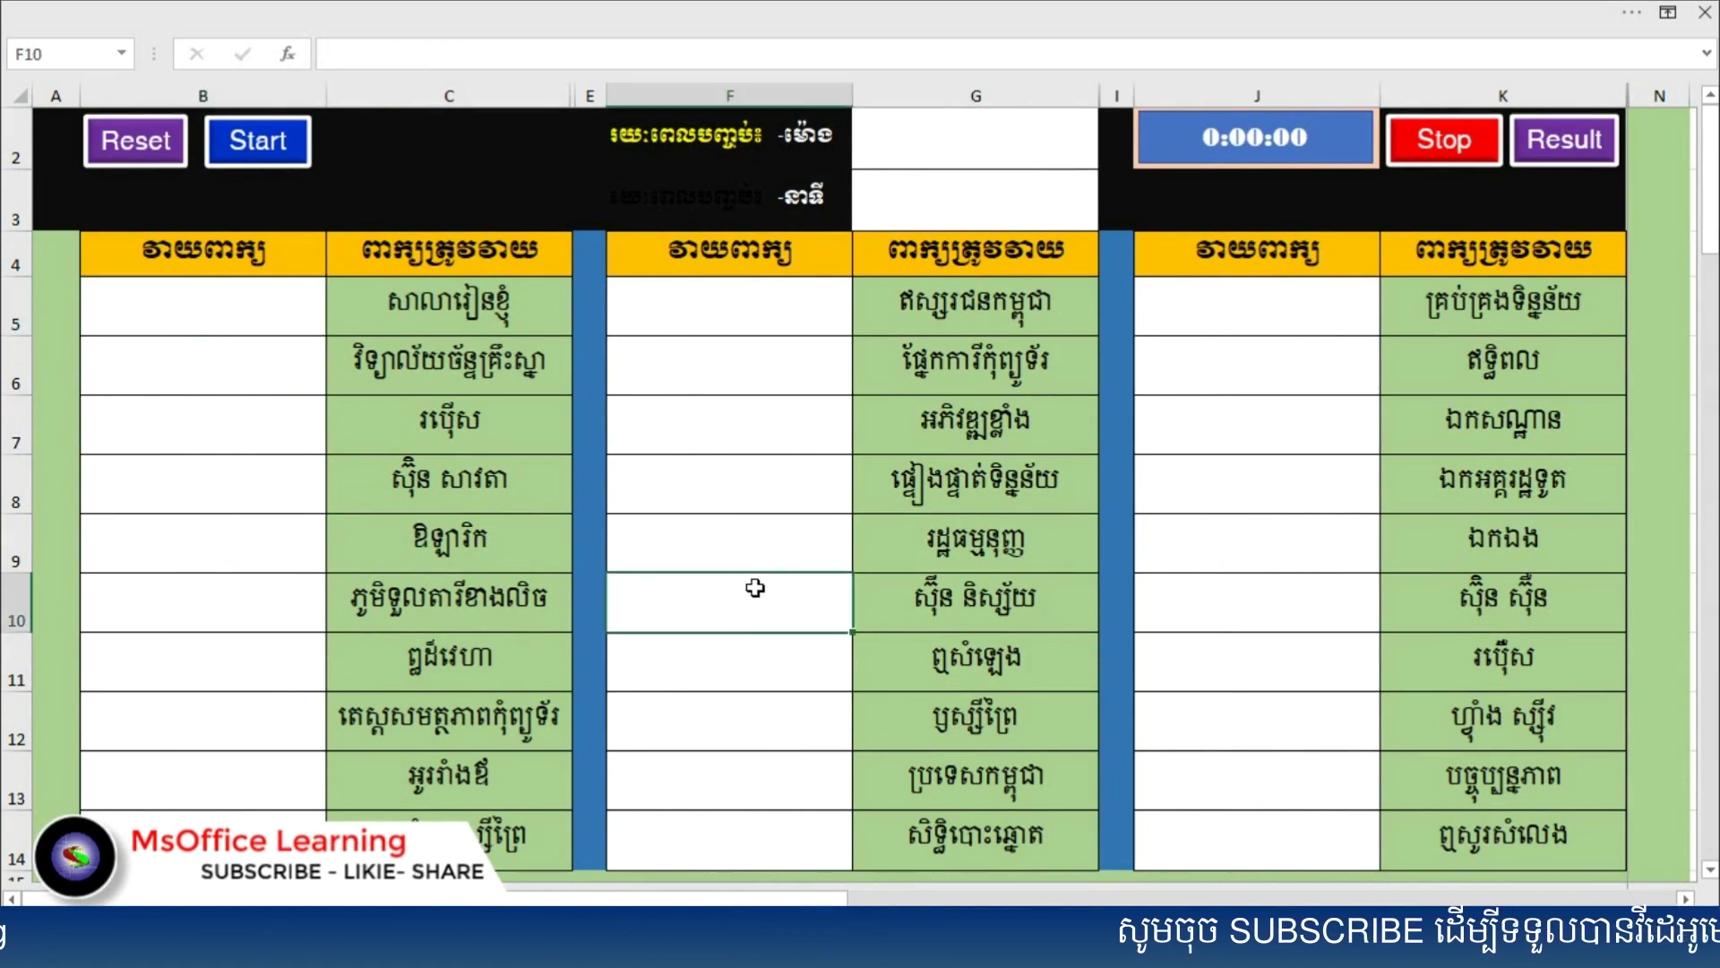
pyautogui.moveTo(448, 305); pyautogui.dragTo(461, 833)
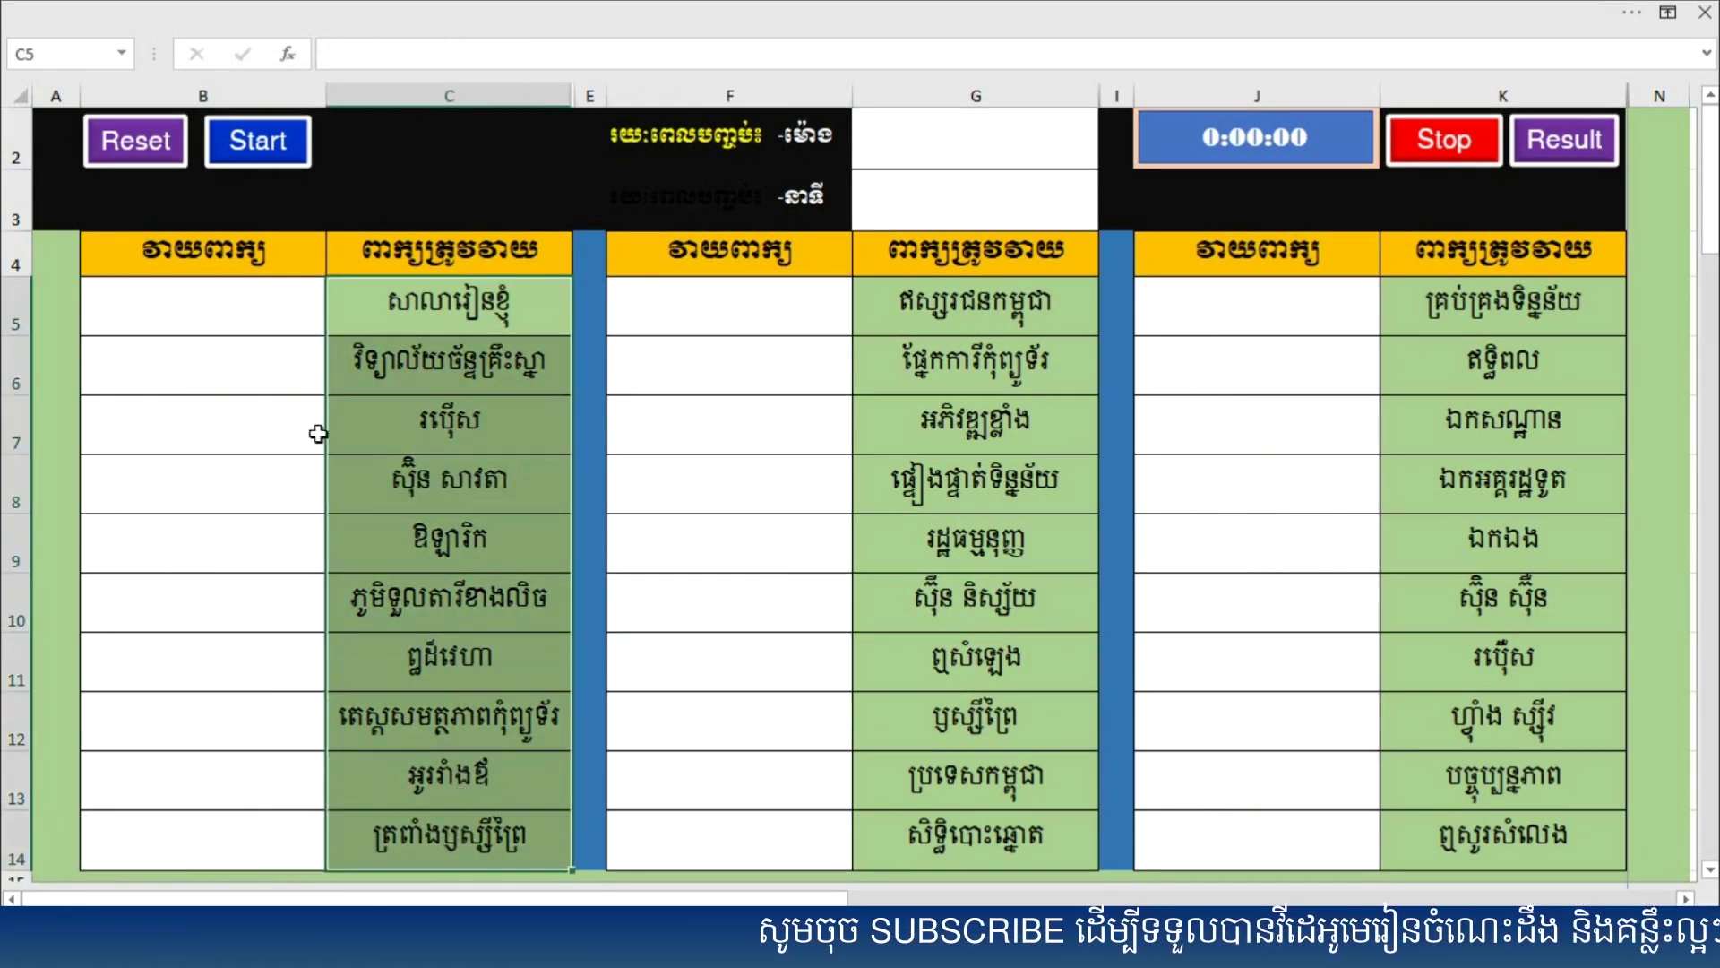
pyautogui.moveTo(238, 314); pyautogui.dragTo(261, 836)
pyautogui.moveTo(762, 300); pyautogui.dragTo(744, 609)
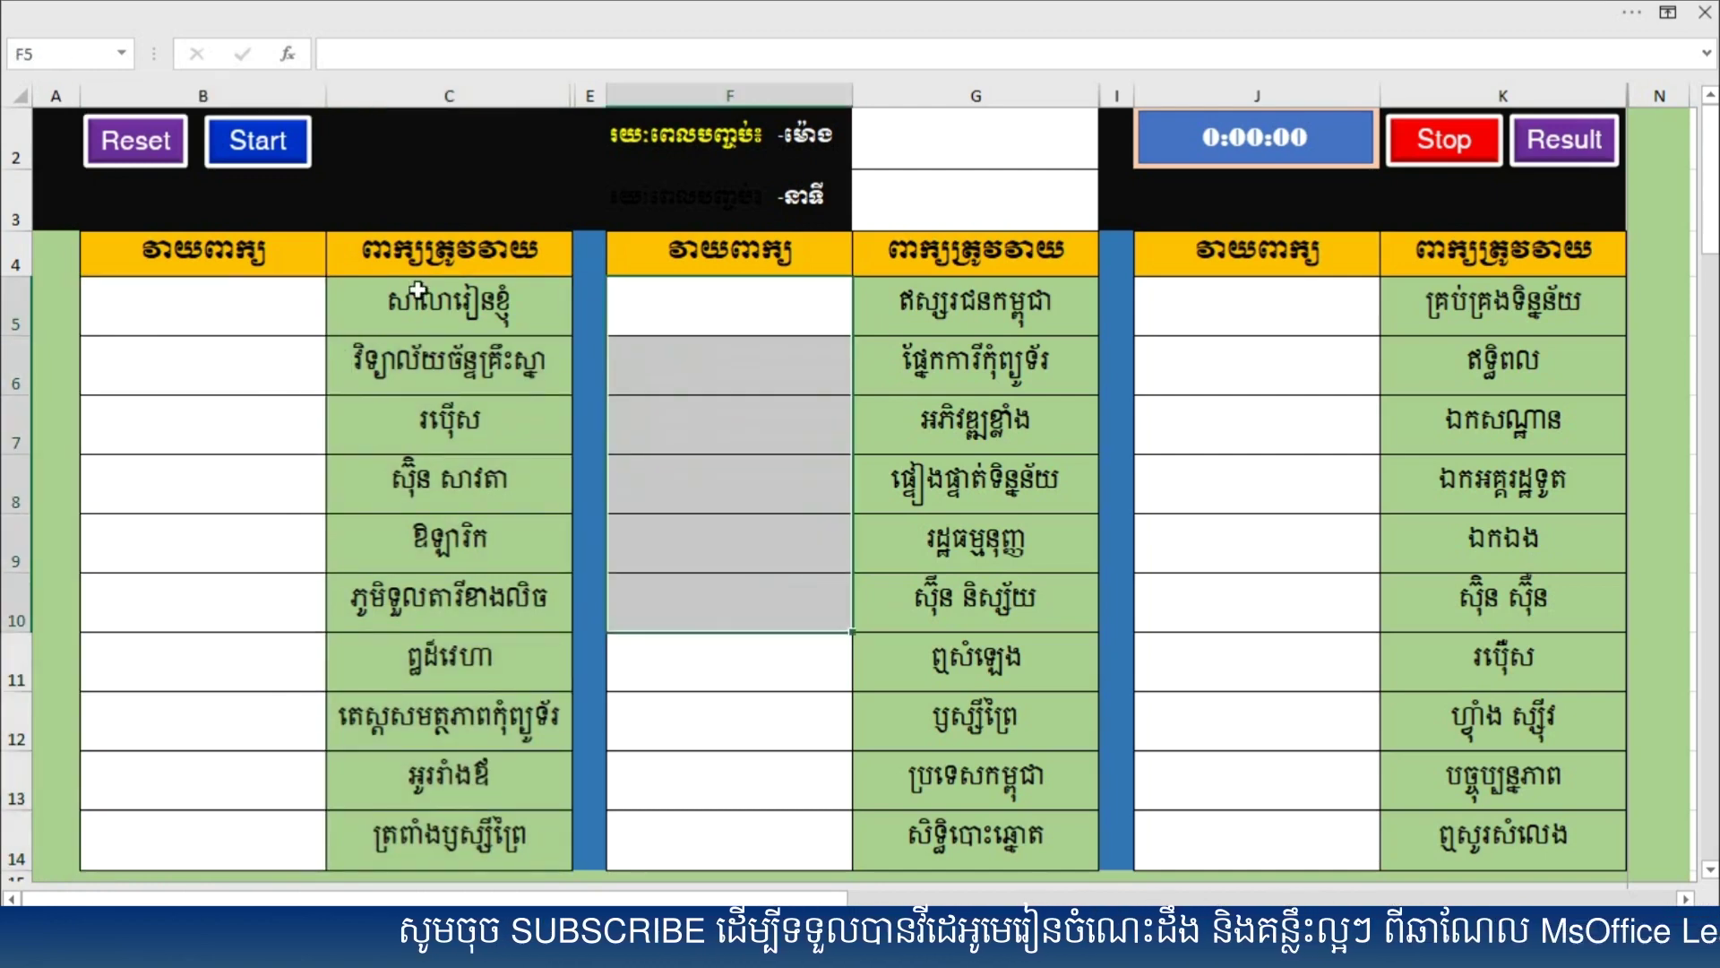
# Step: Try editing practice word C5, dismiss the protection warning, and show the result summary
pyautogui.click(430, 302)
pyautogui.doubleClick(430, 302)
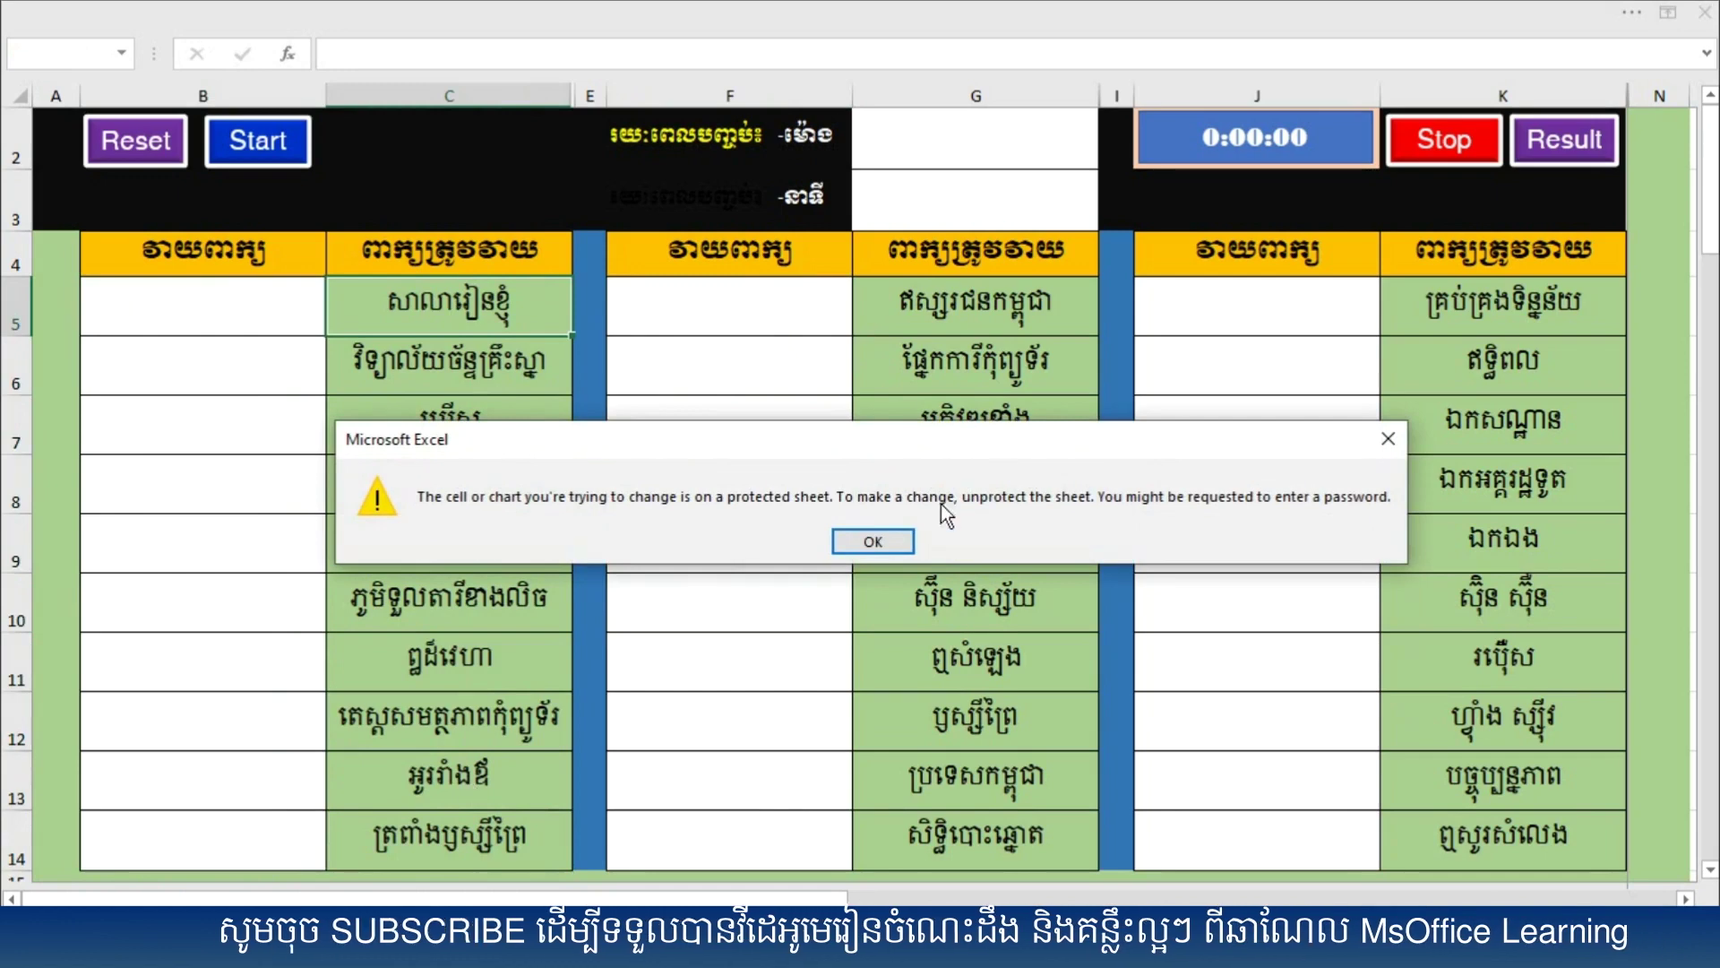
pyautogui.click(874, 541)
pyautogui.moveTo(484, 309); pyautogui.dragTo(485, 769)
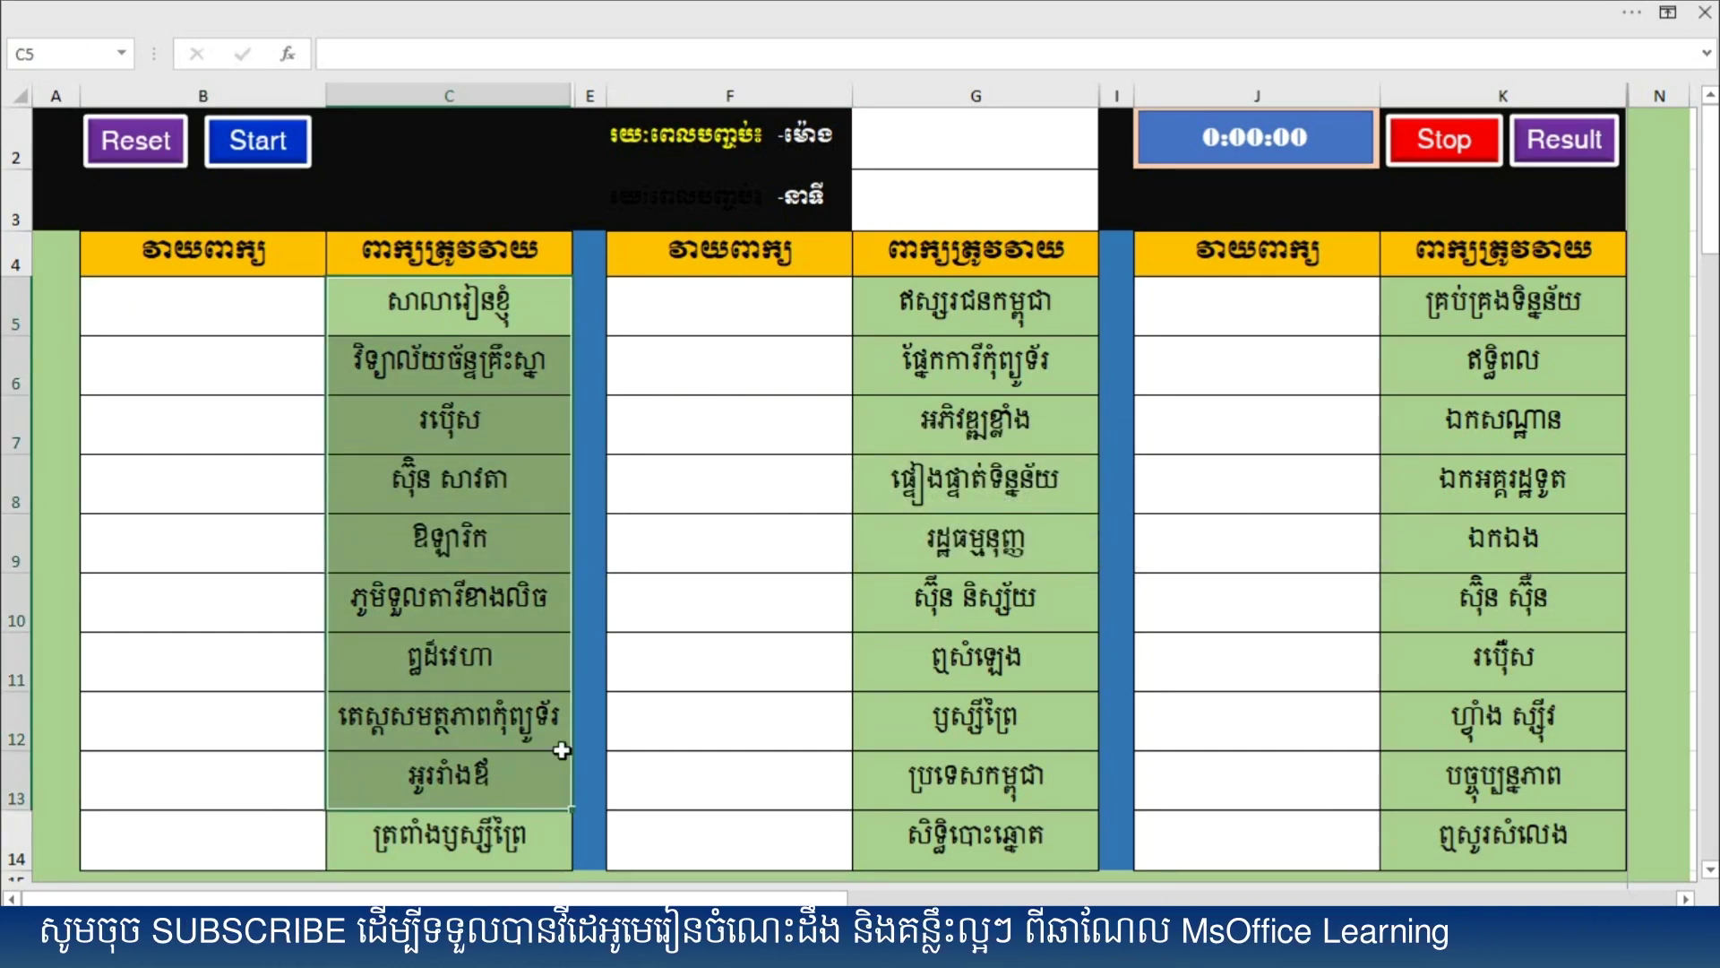
pyautogui.moveTo(986, 309)
pyautogui.mouseDown()
pyautogui.moveTo(977, 600)
pyautogui.moveTo(943, 757)
pyautogui.mouseUp()
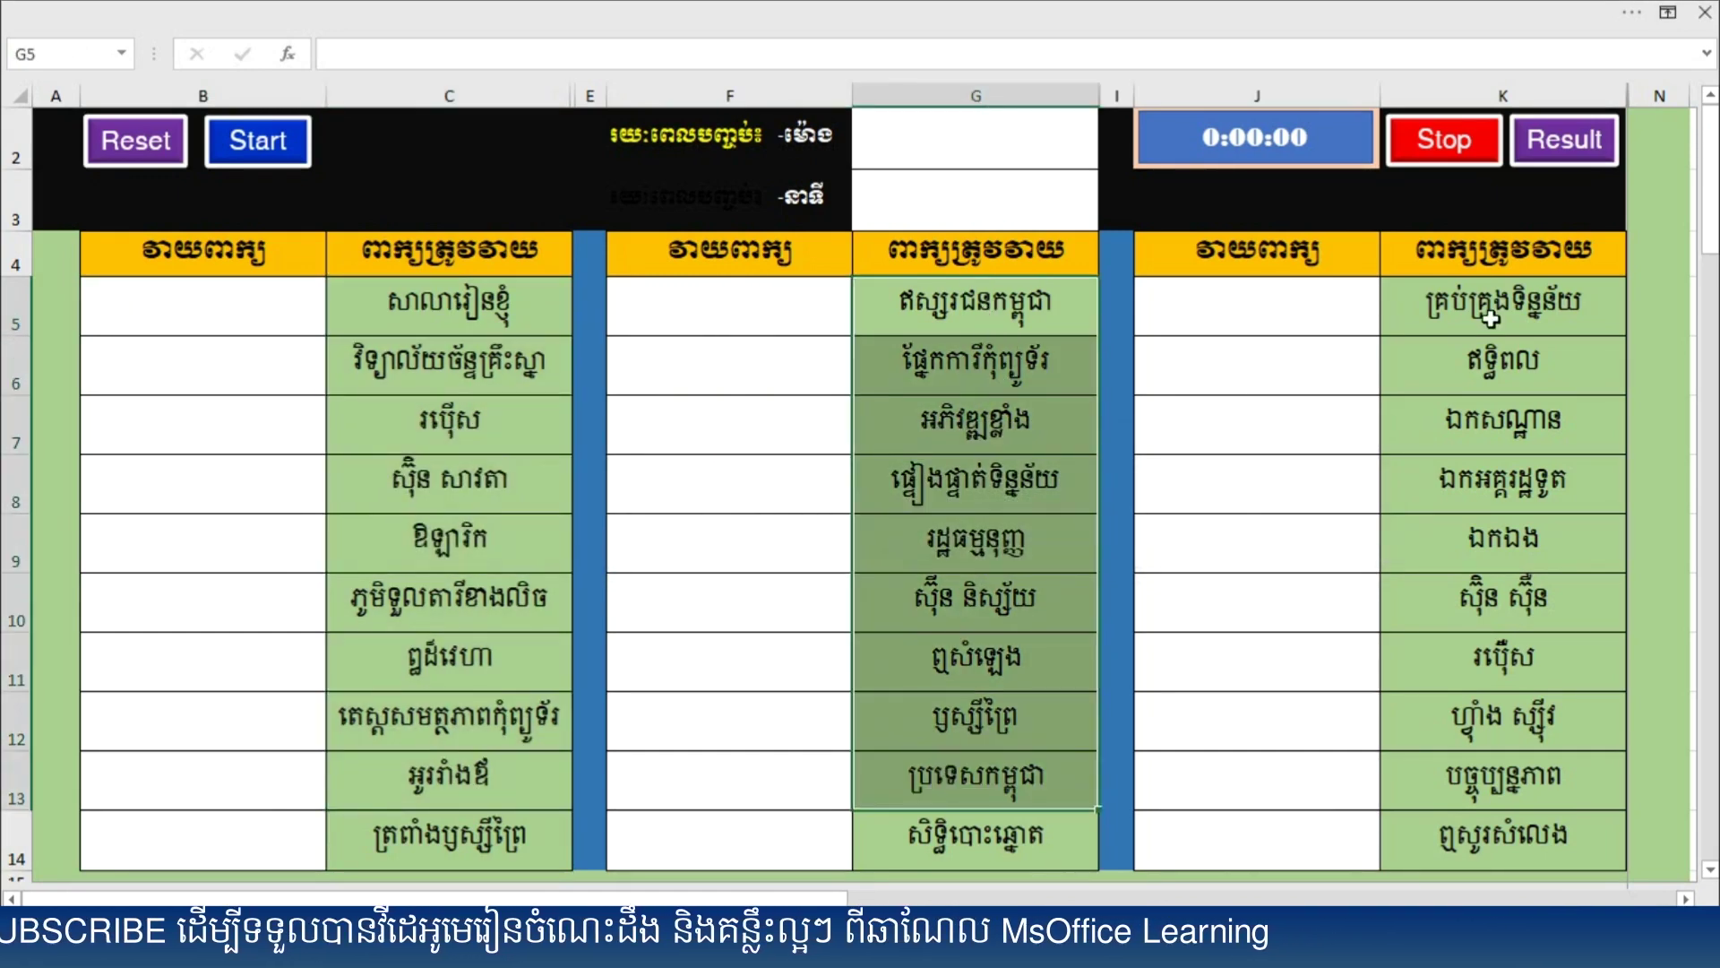
pyautogui.moveTo(1490, 315); pyautogui.dragTo(1452, 619)
pyautogui.click(949, 470)
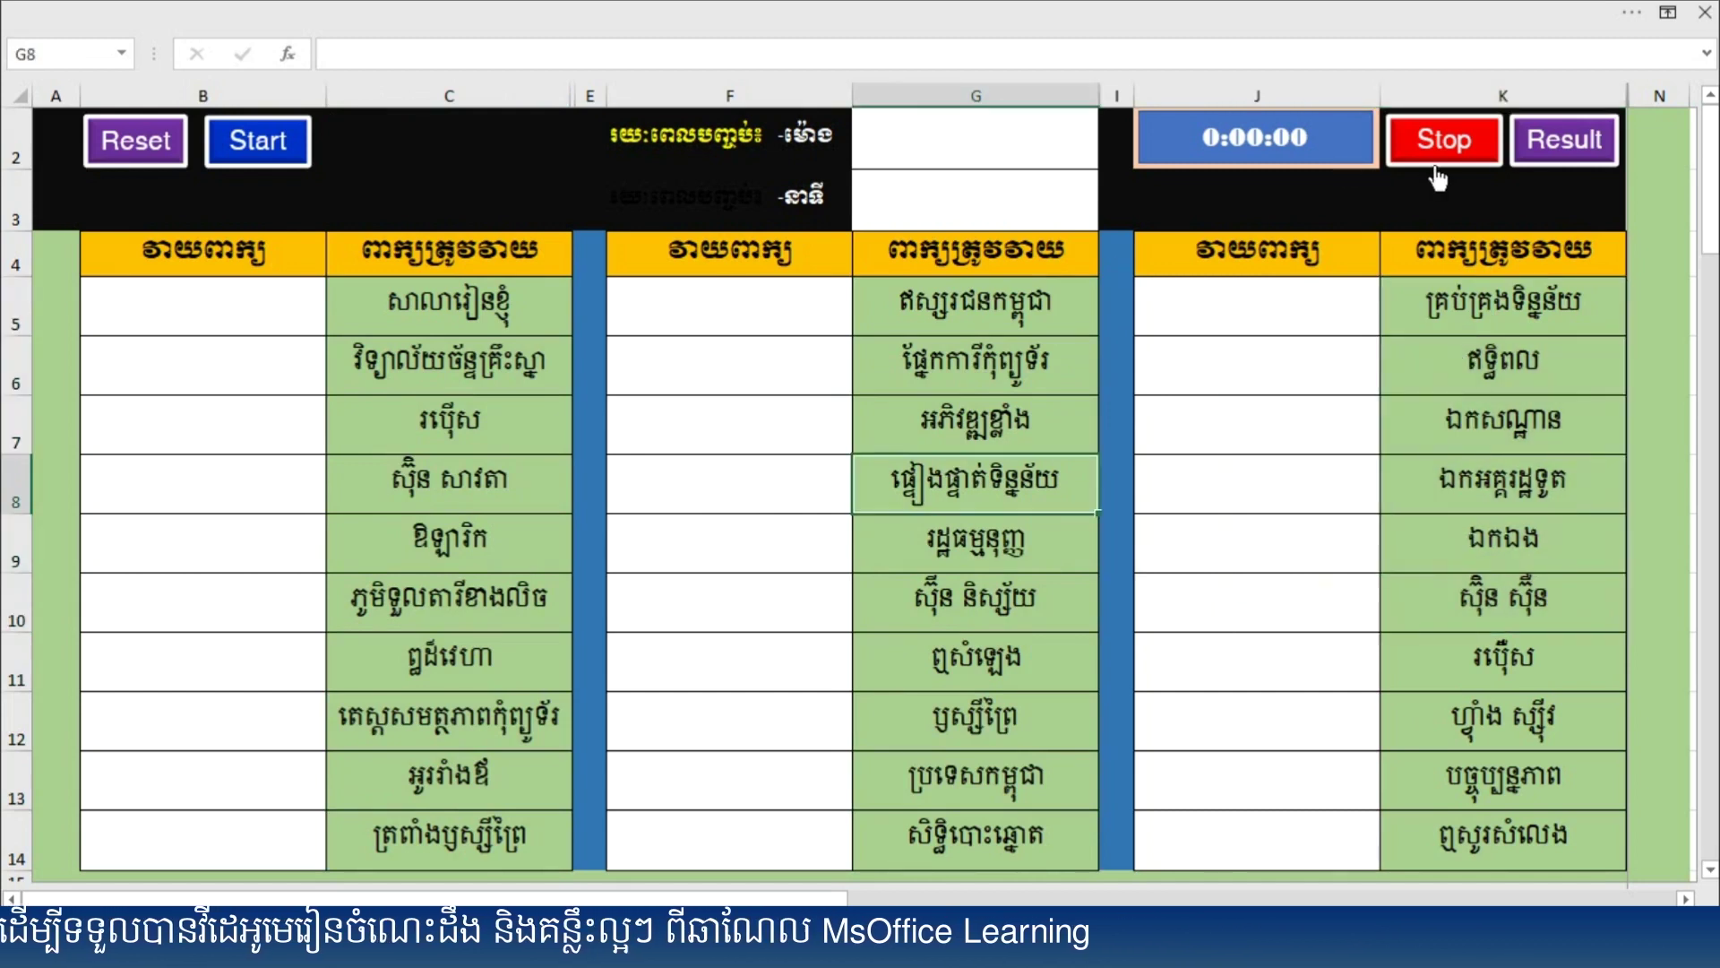
pyautogui.click(1560, 146)
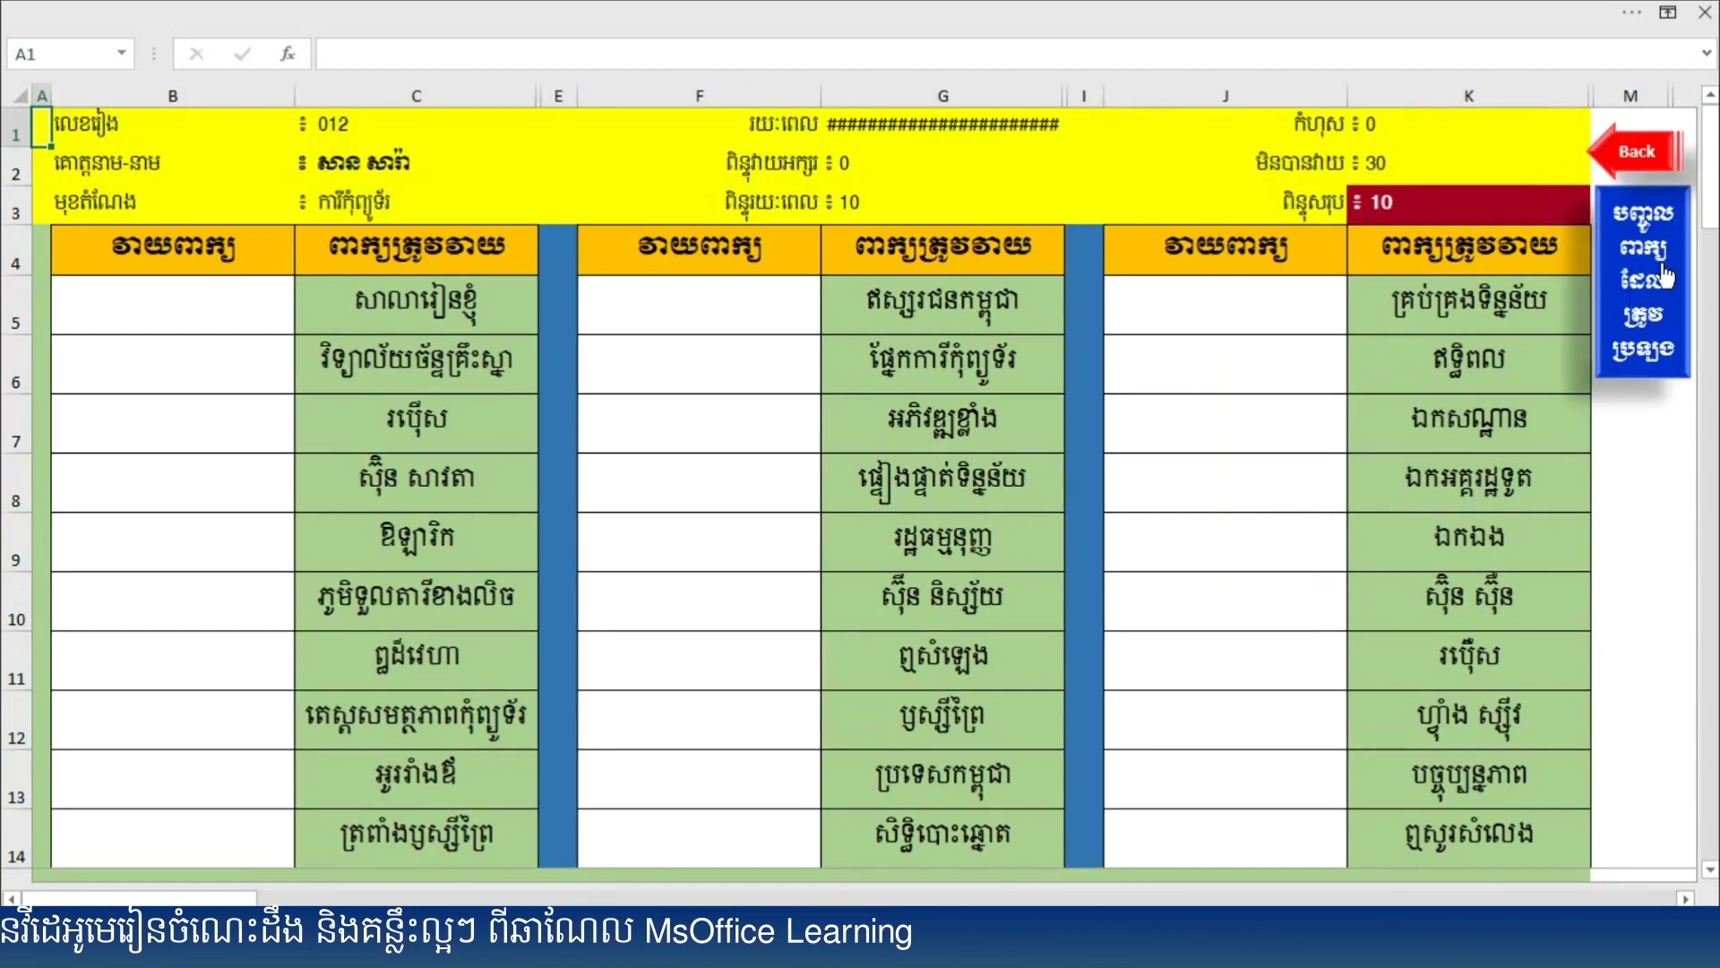
# Step: Open the word-entry sheet and delete the ten words in B5:B14
pyautogui.click(1660, 327)
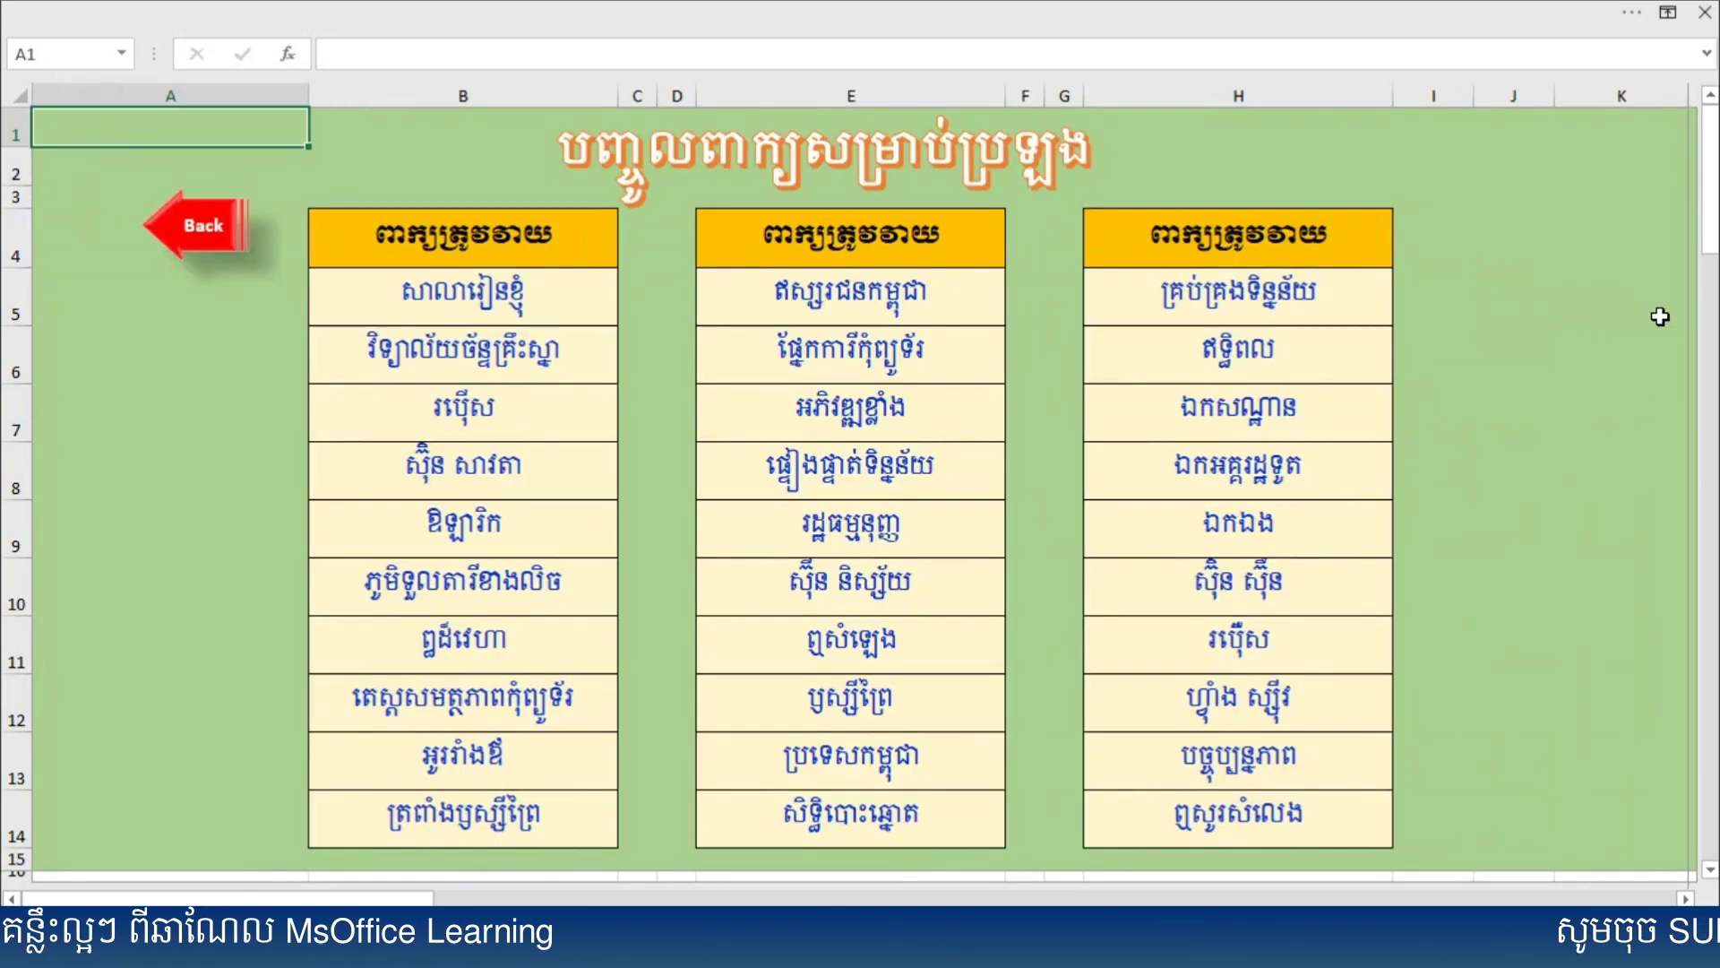
pyautogui.moveTo(438, 295); pyautogui.dragTo(464, 858)
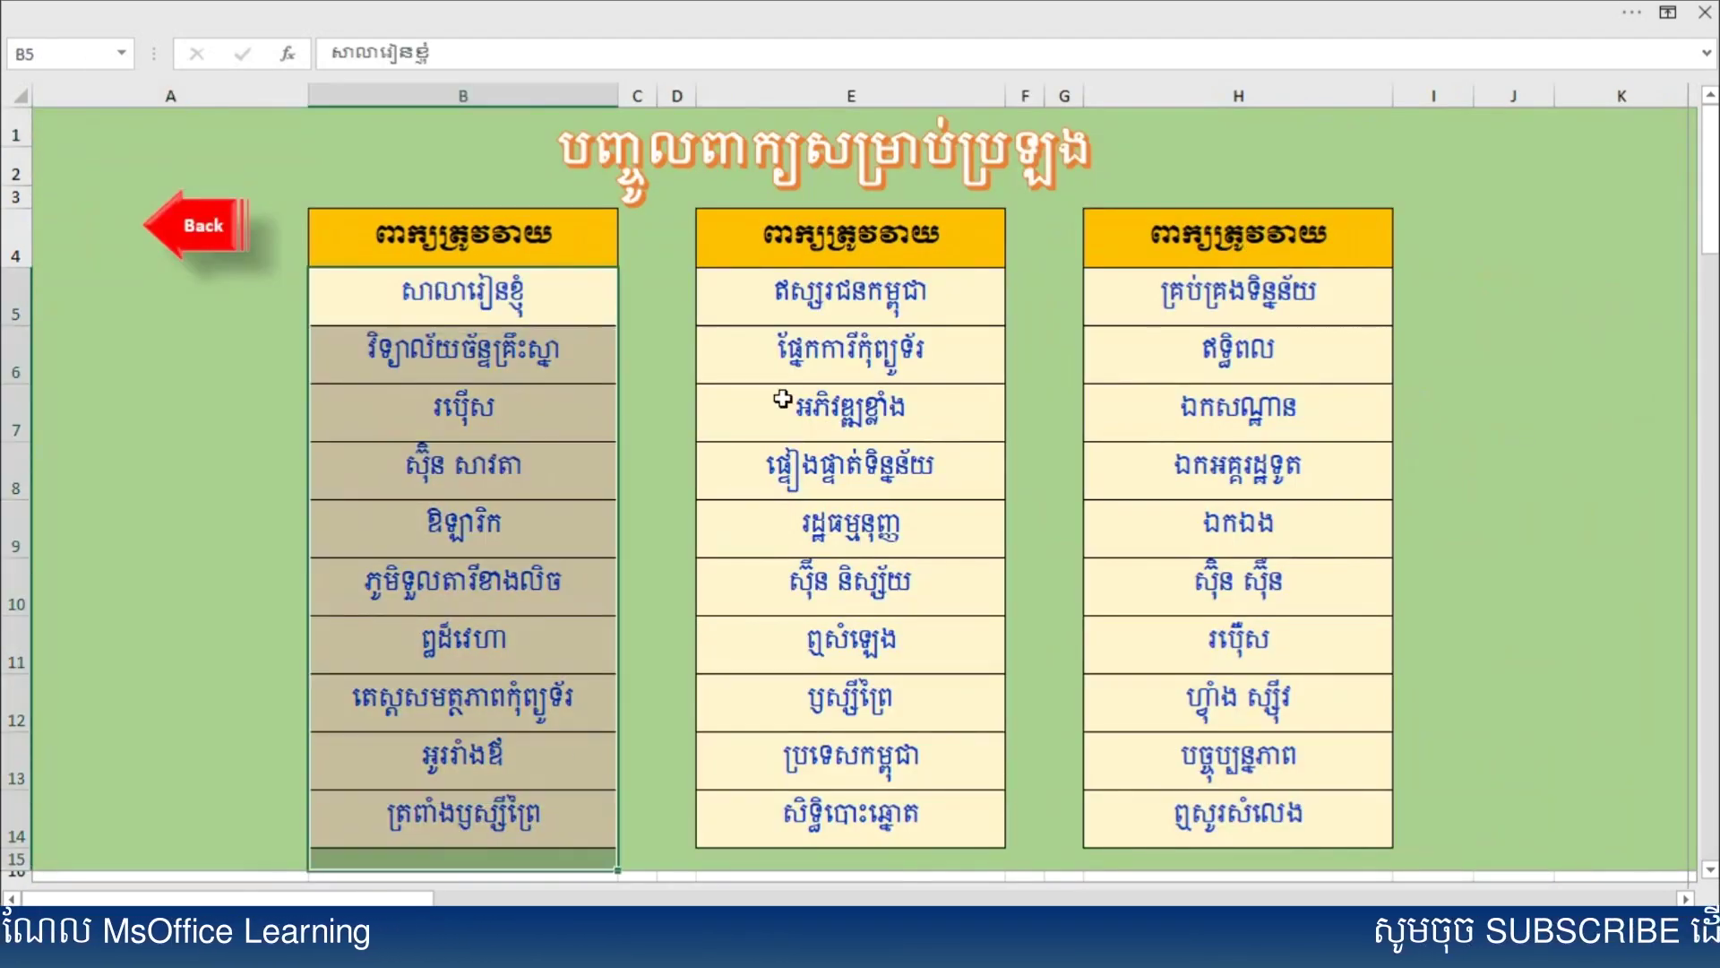
pyautogui.moveTo(845, 325); pyautogui.dragTo(817, 809)
pyautogui.moveTo(442, 301); pyautogui.dragTo(453, 787)
pyautogui.press('Delete')
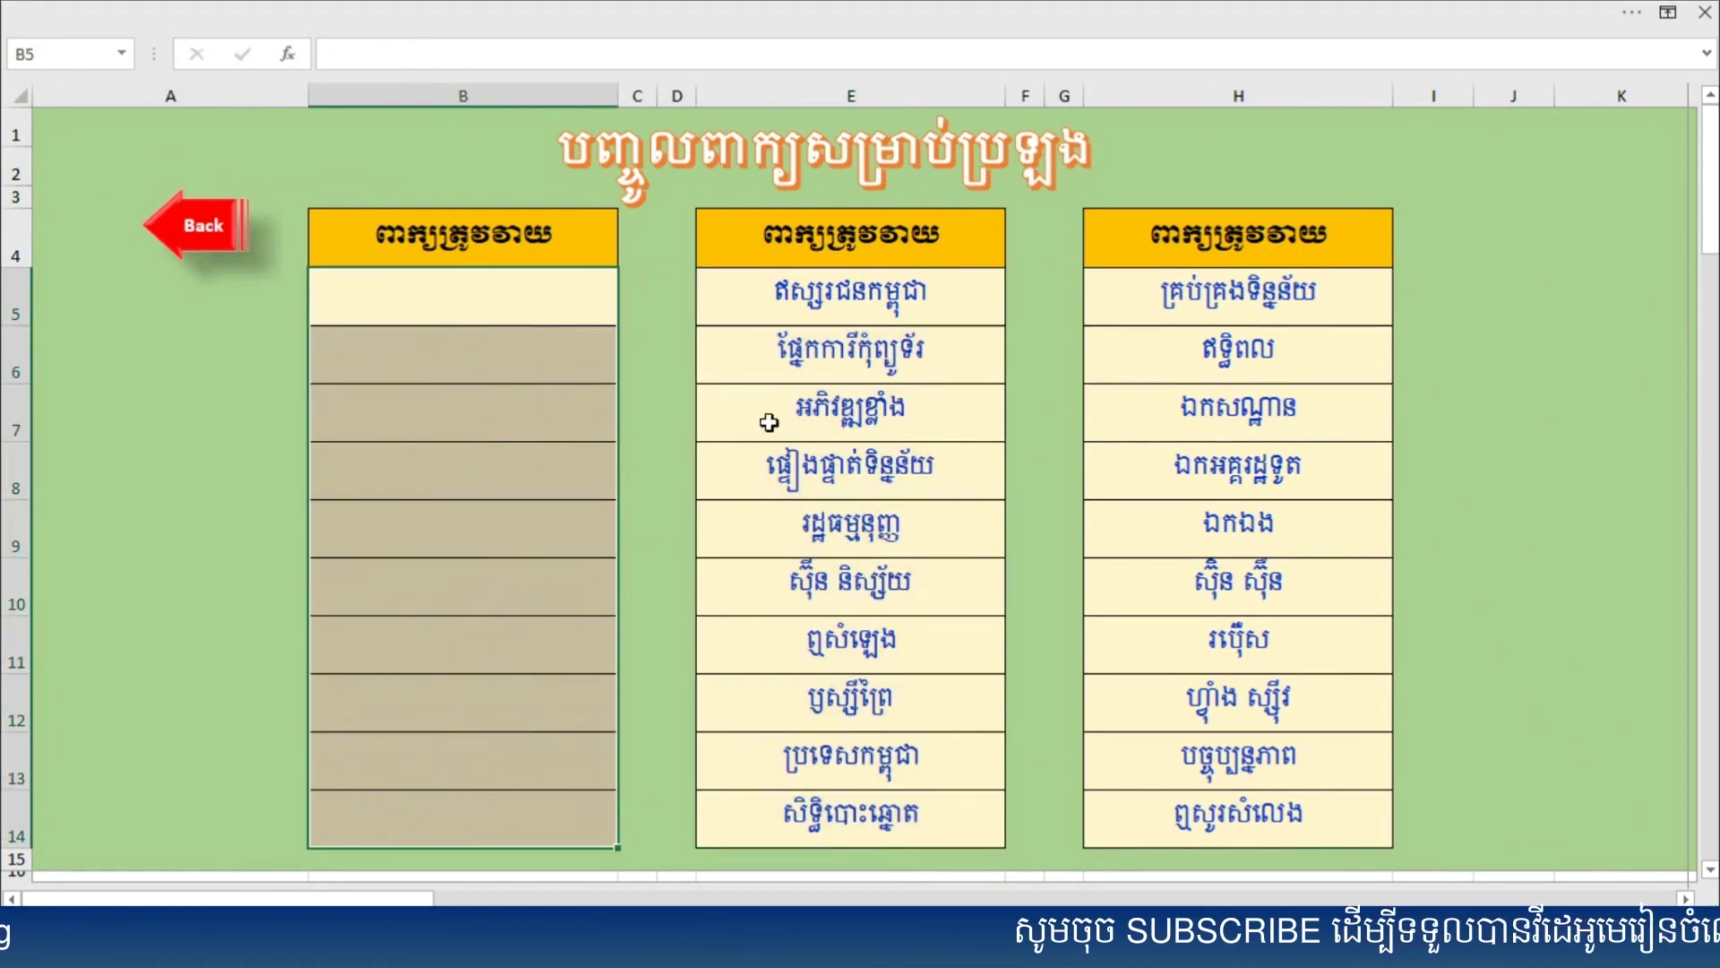
# Step: Delete the words in E5:E14 and H5:H14, including the leftover word in H14
pyautogui.moveTo(852, 304); pyautogui.dragTo(883, 797)
pyautogui.press('Delete')
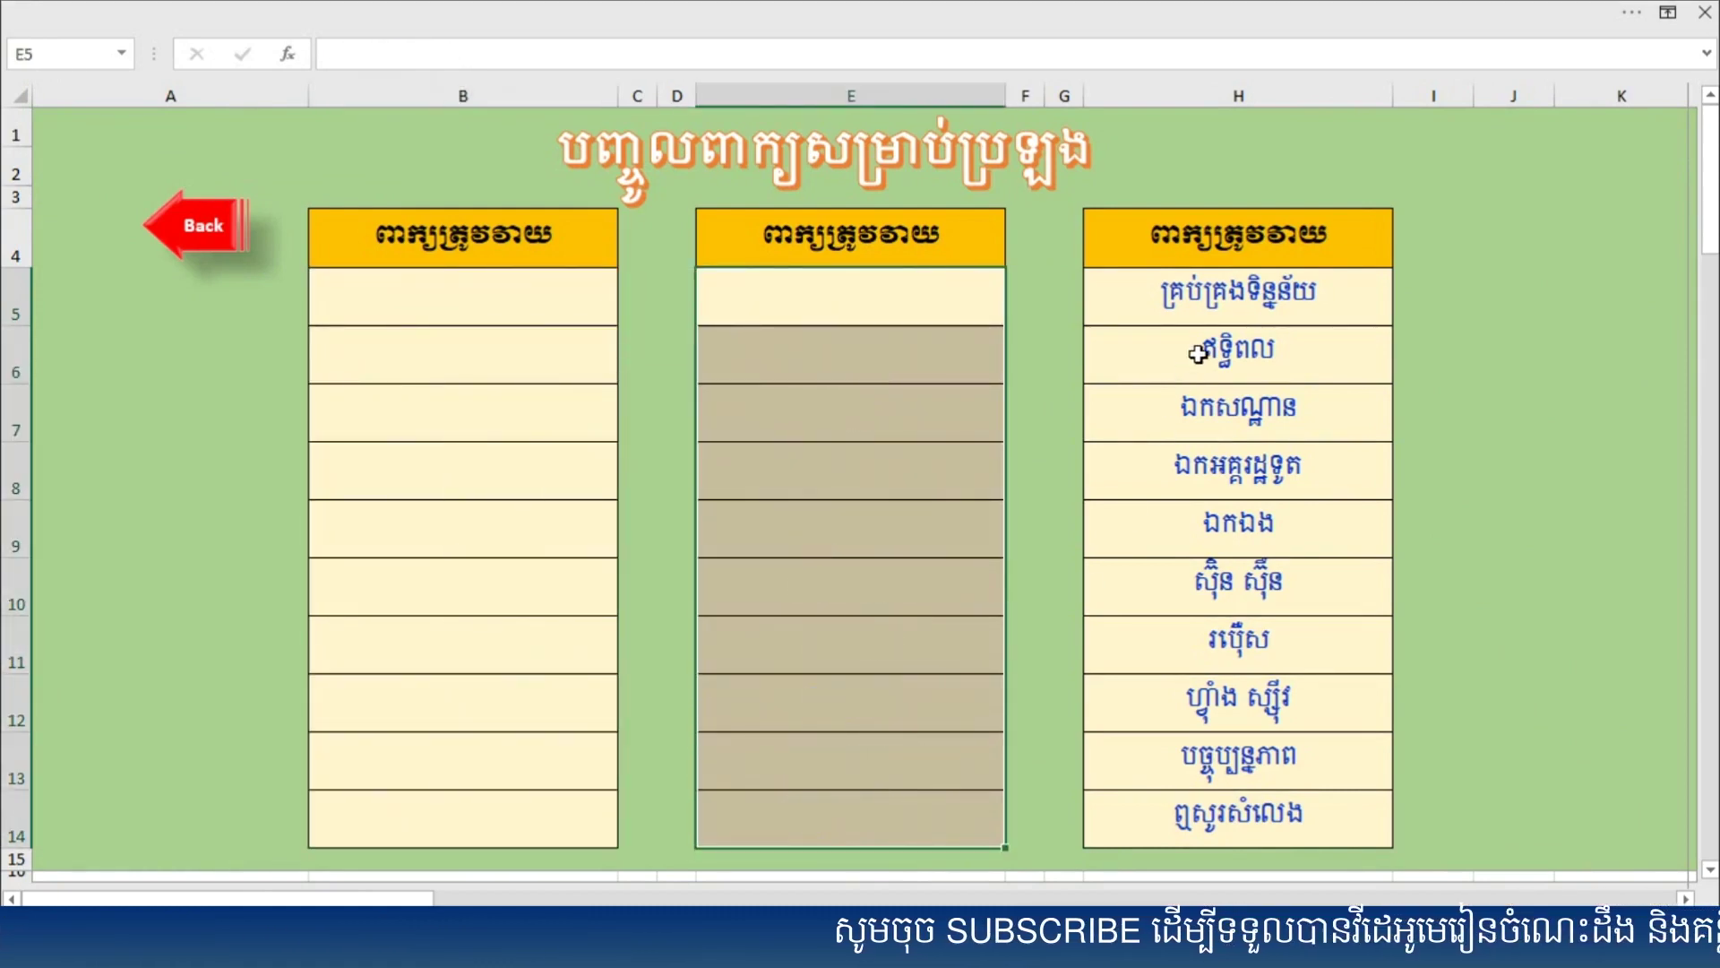
pyautogui.moveTo(1220, 317); pyautogui.dragTo(1237, 761)
pyautogui.press('Delete')
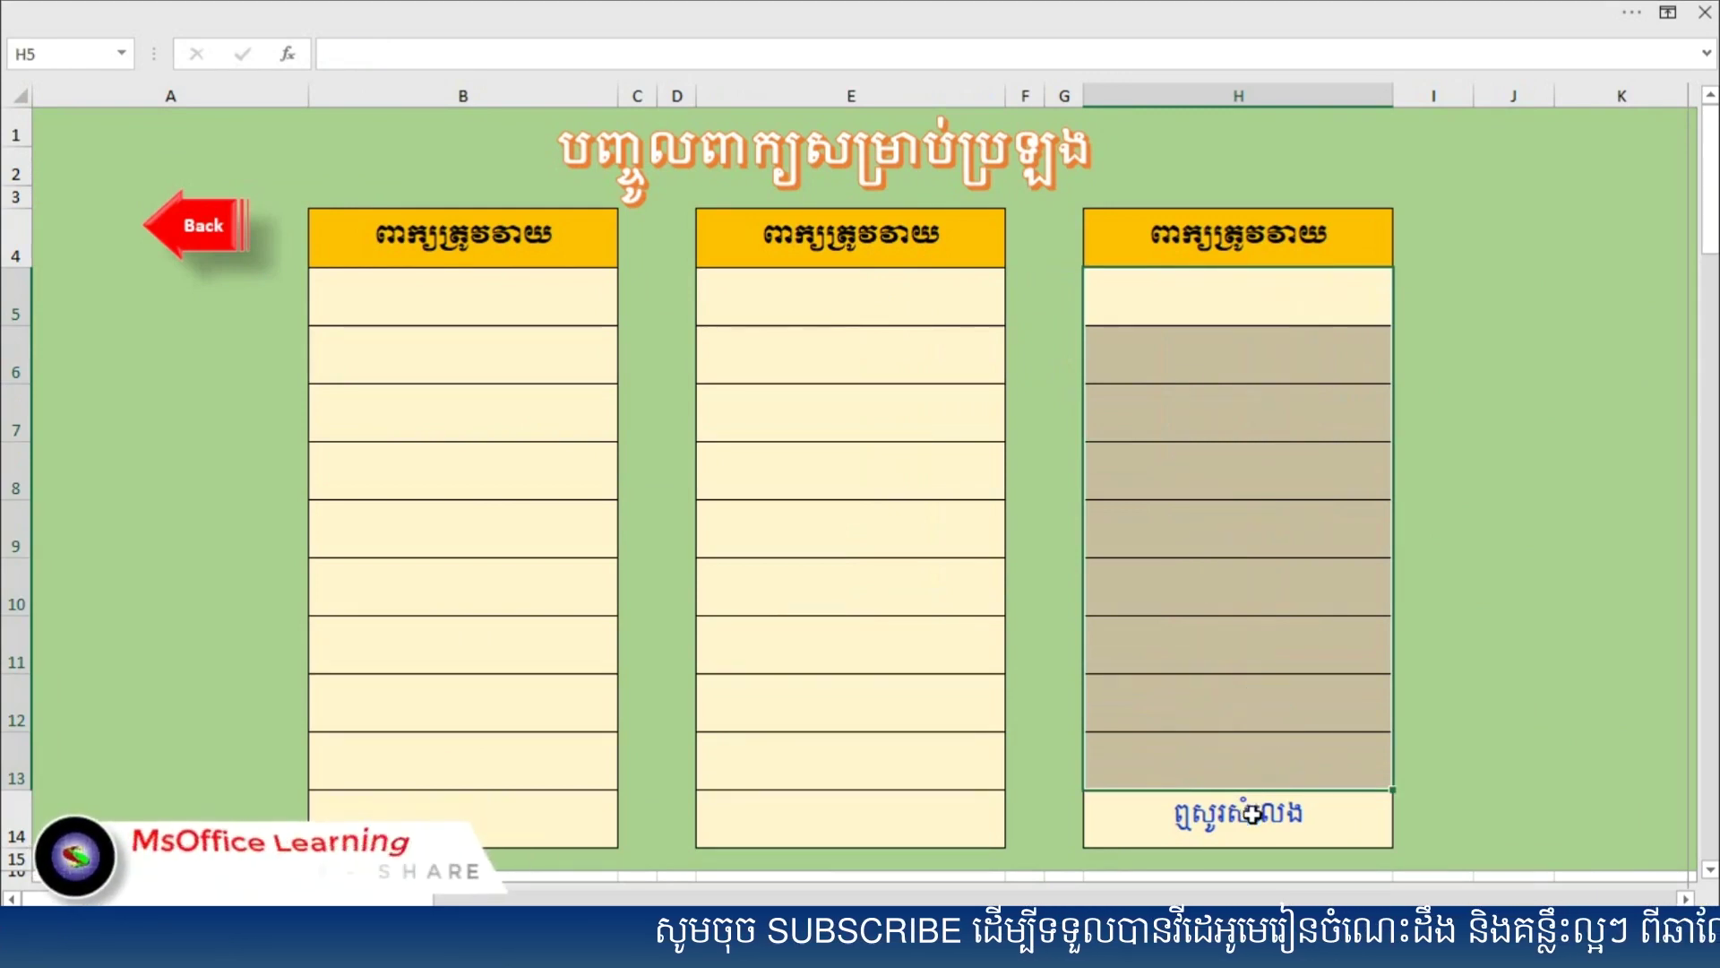
pyautogui.click(1236, 817)
pyautogui.press('Delete')
pyautogui.click(460, 311)
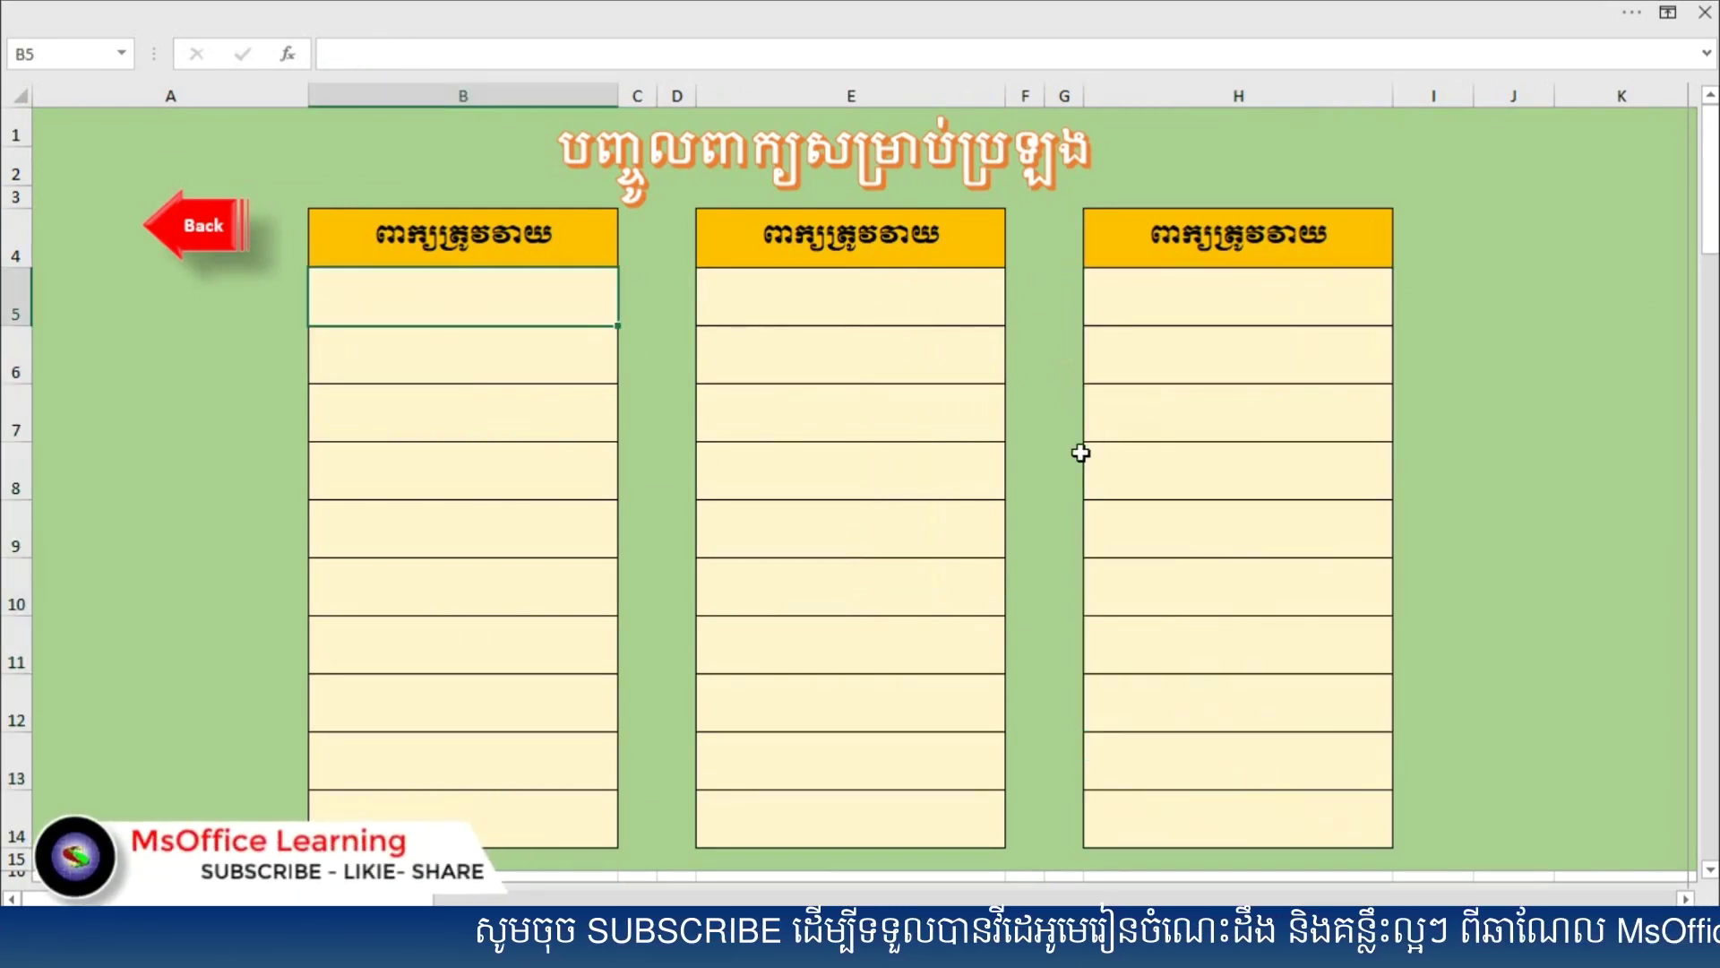
# Step: Enter សាលា, កក្កងា, មិត and កុមៈ into B5 through B8
pyautogui.write('ា')
pyautogui.press('BackSpace')
pyautogui.write('សា')
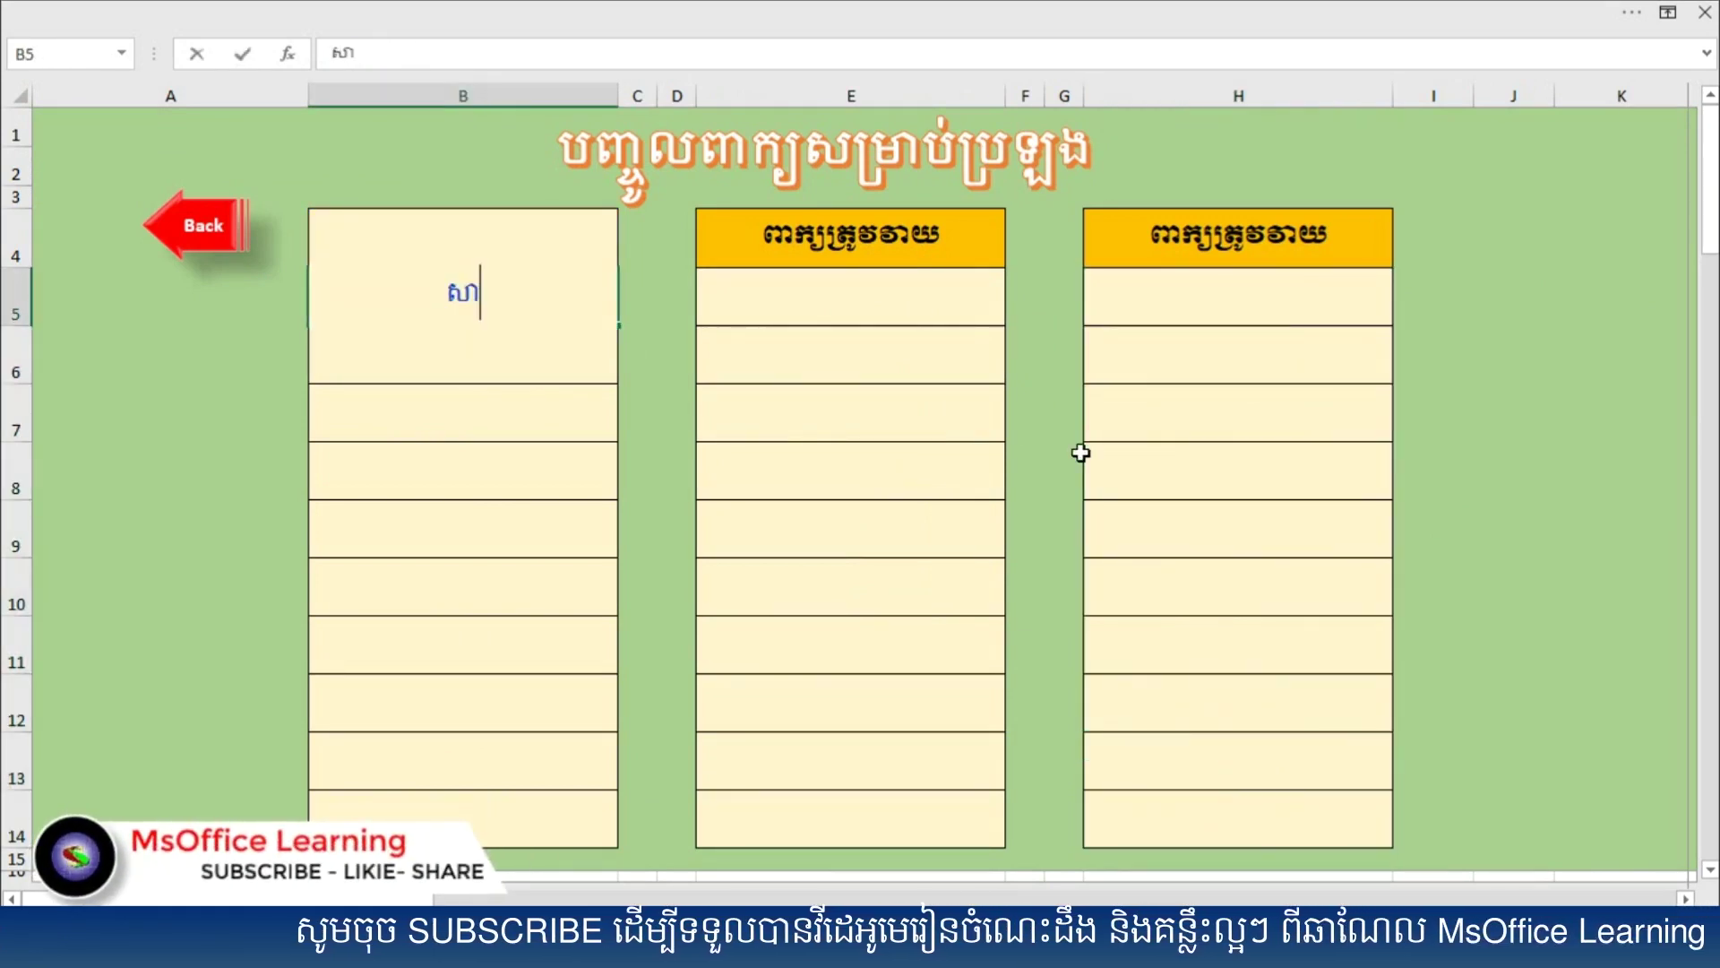
pyautogui.write('លា')
pyautogui.press('Return')
pyautogui.write('កក្កងា')
pyautogui.press('Return')
pyautogui.write('មិត')
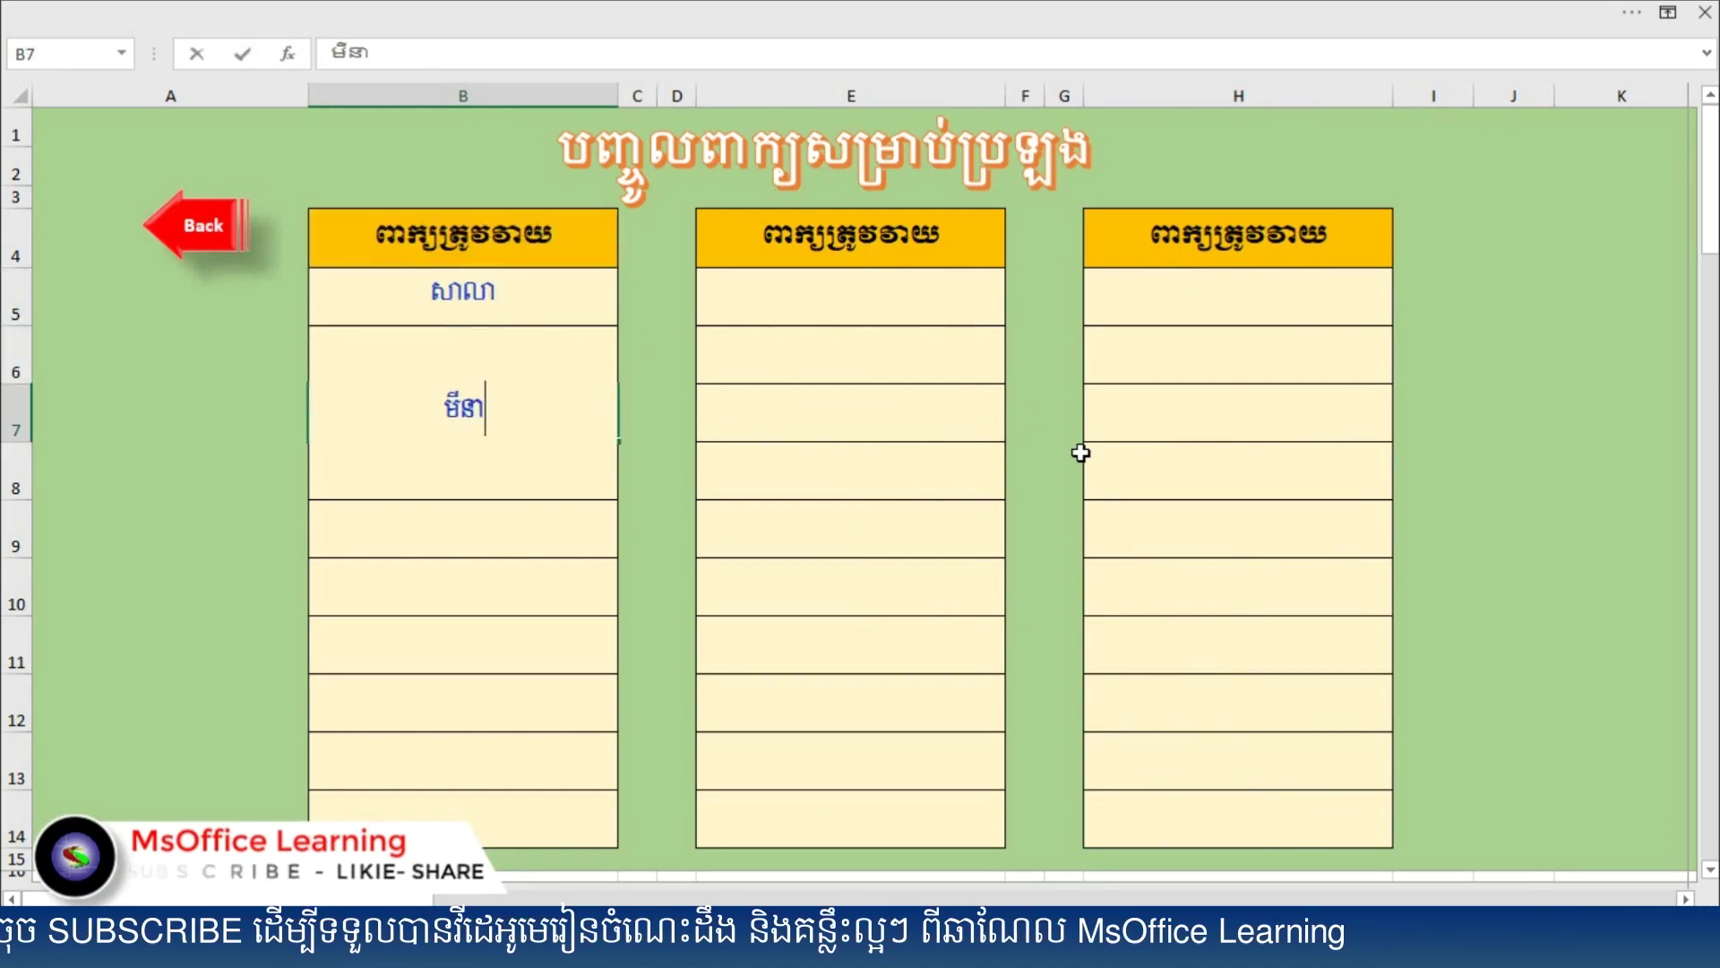
pyautogui.press('Return')
pyautogui.write('កុម្')
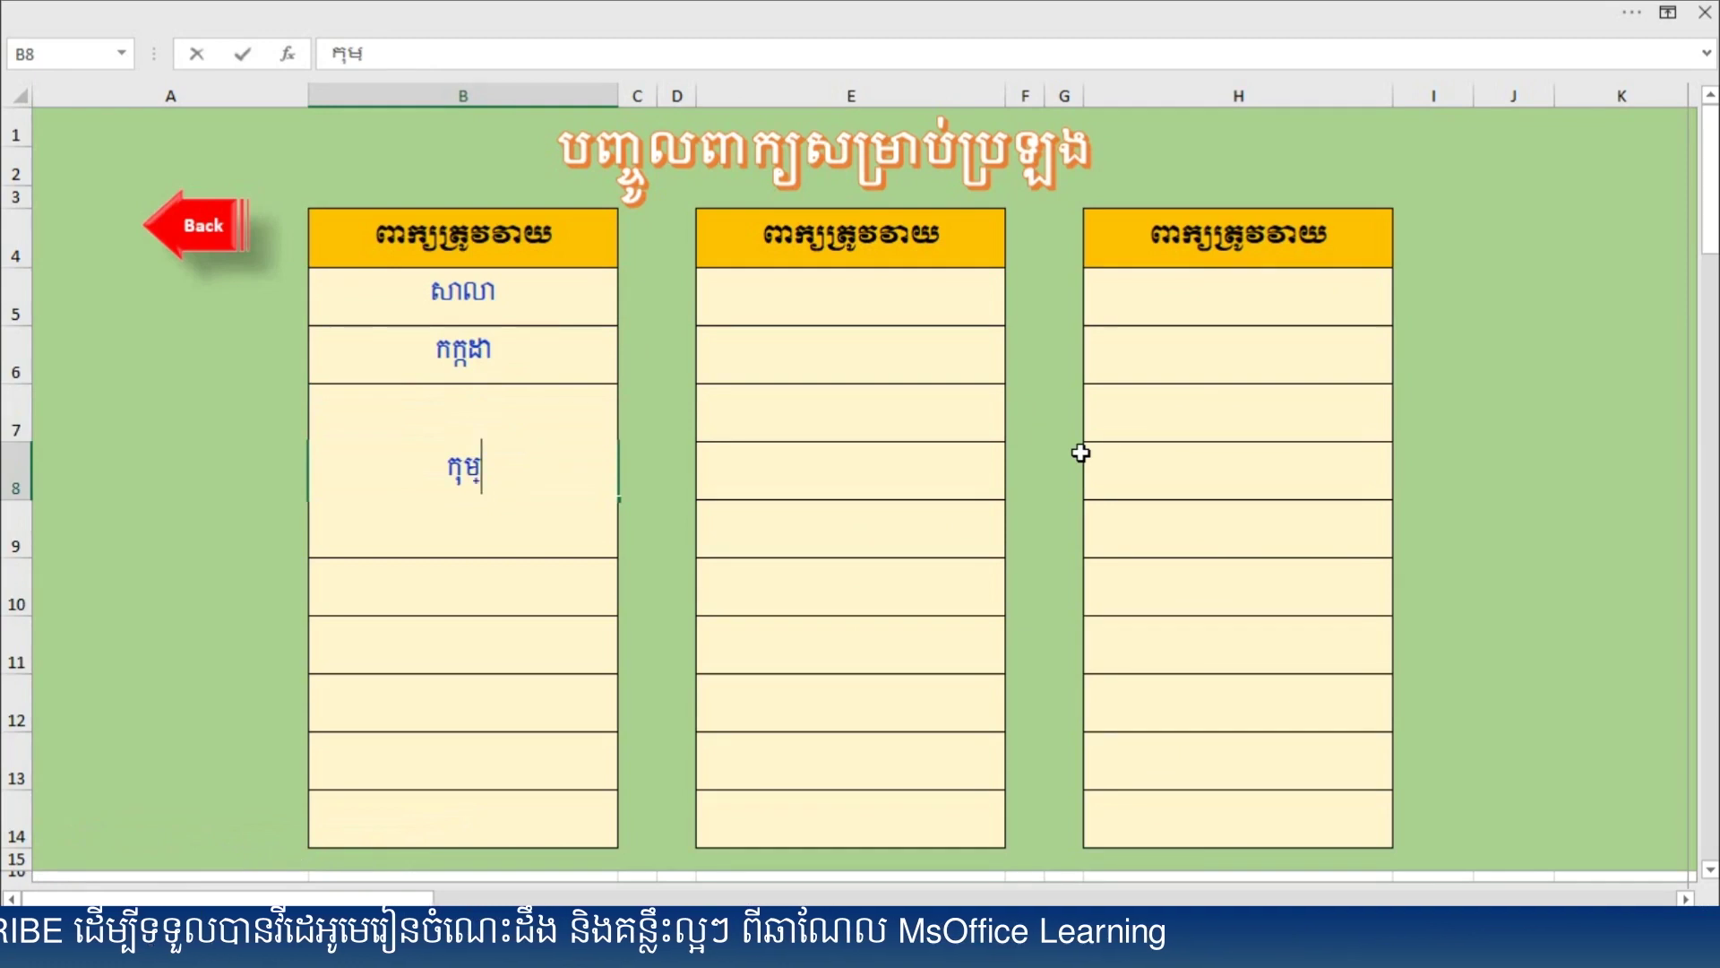
pyautogui.write('ៈ')
pyautogui.press('Return')
pyautogui.write('ៈ')
# Step: Enter មេសា, សីហា, មិថុនា and ស្រឡាញ់ into B9 through B12
pyautogui.press('BackSpace')
pyautogui.write('មេសា')
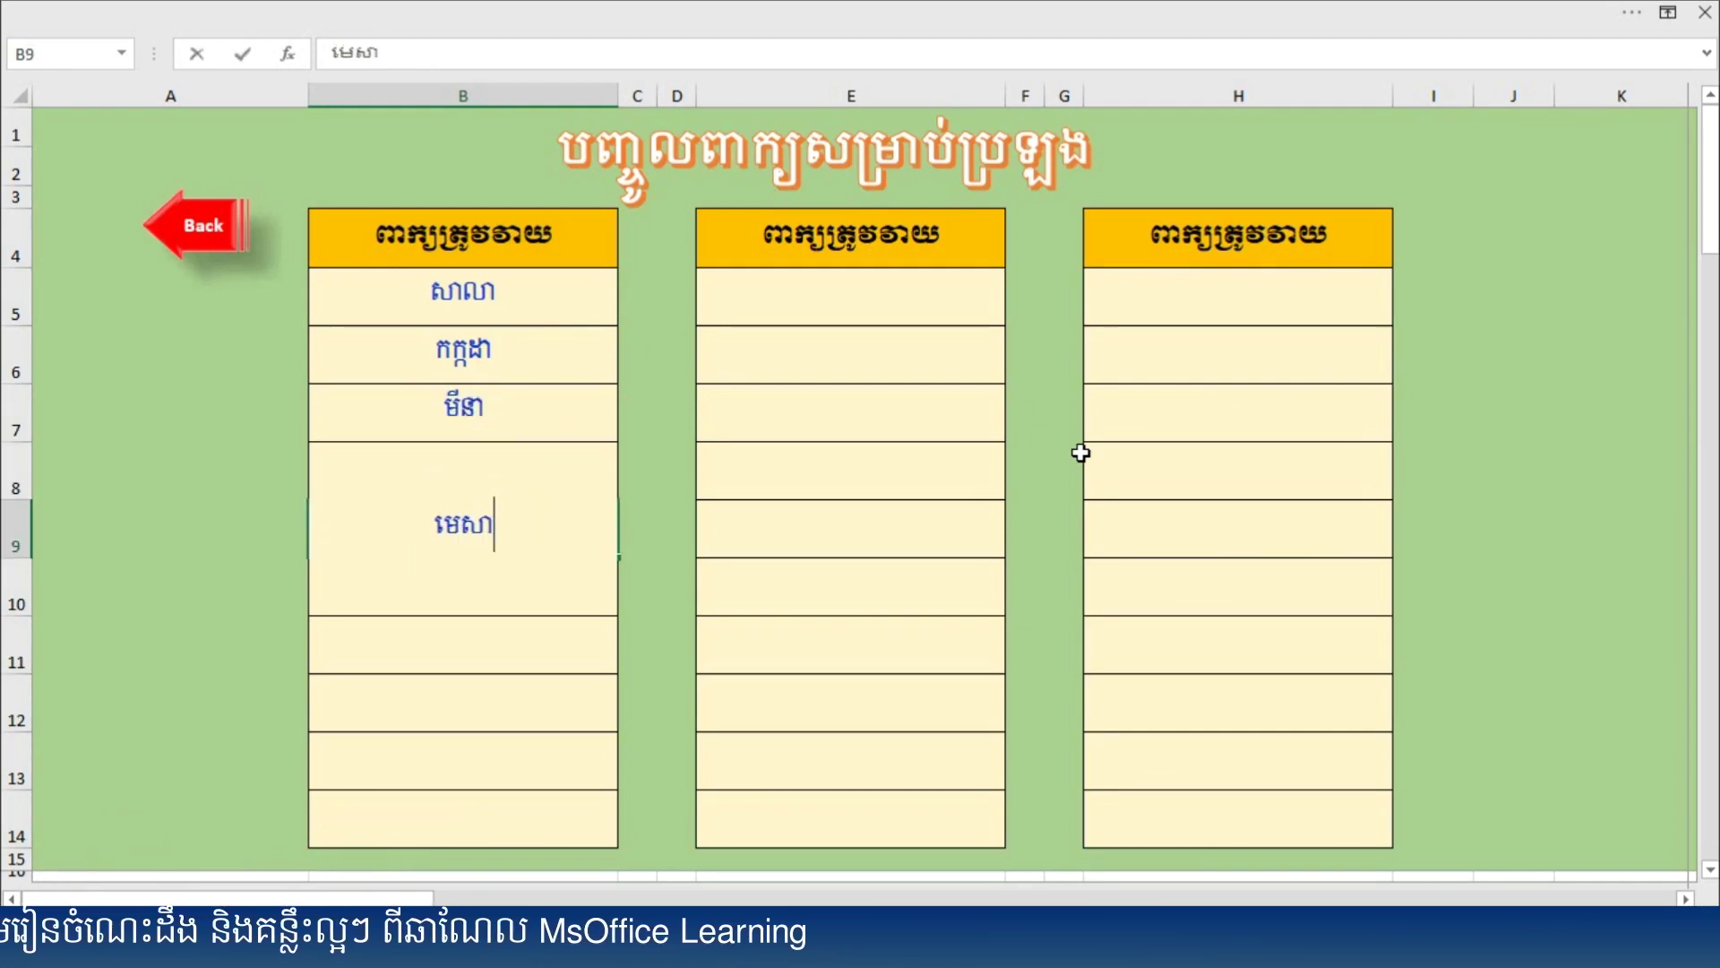
pyautogui.press('Return')
pyautogui.write('សីហា')
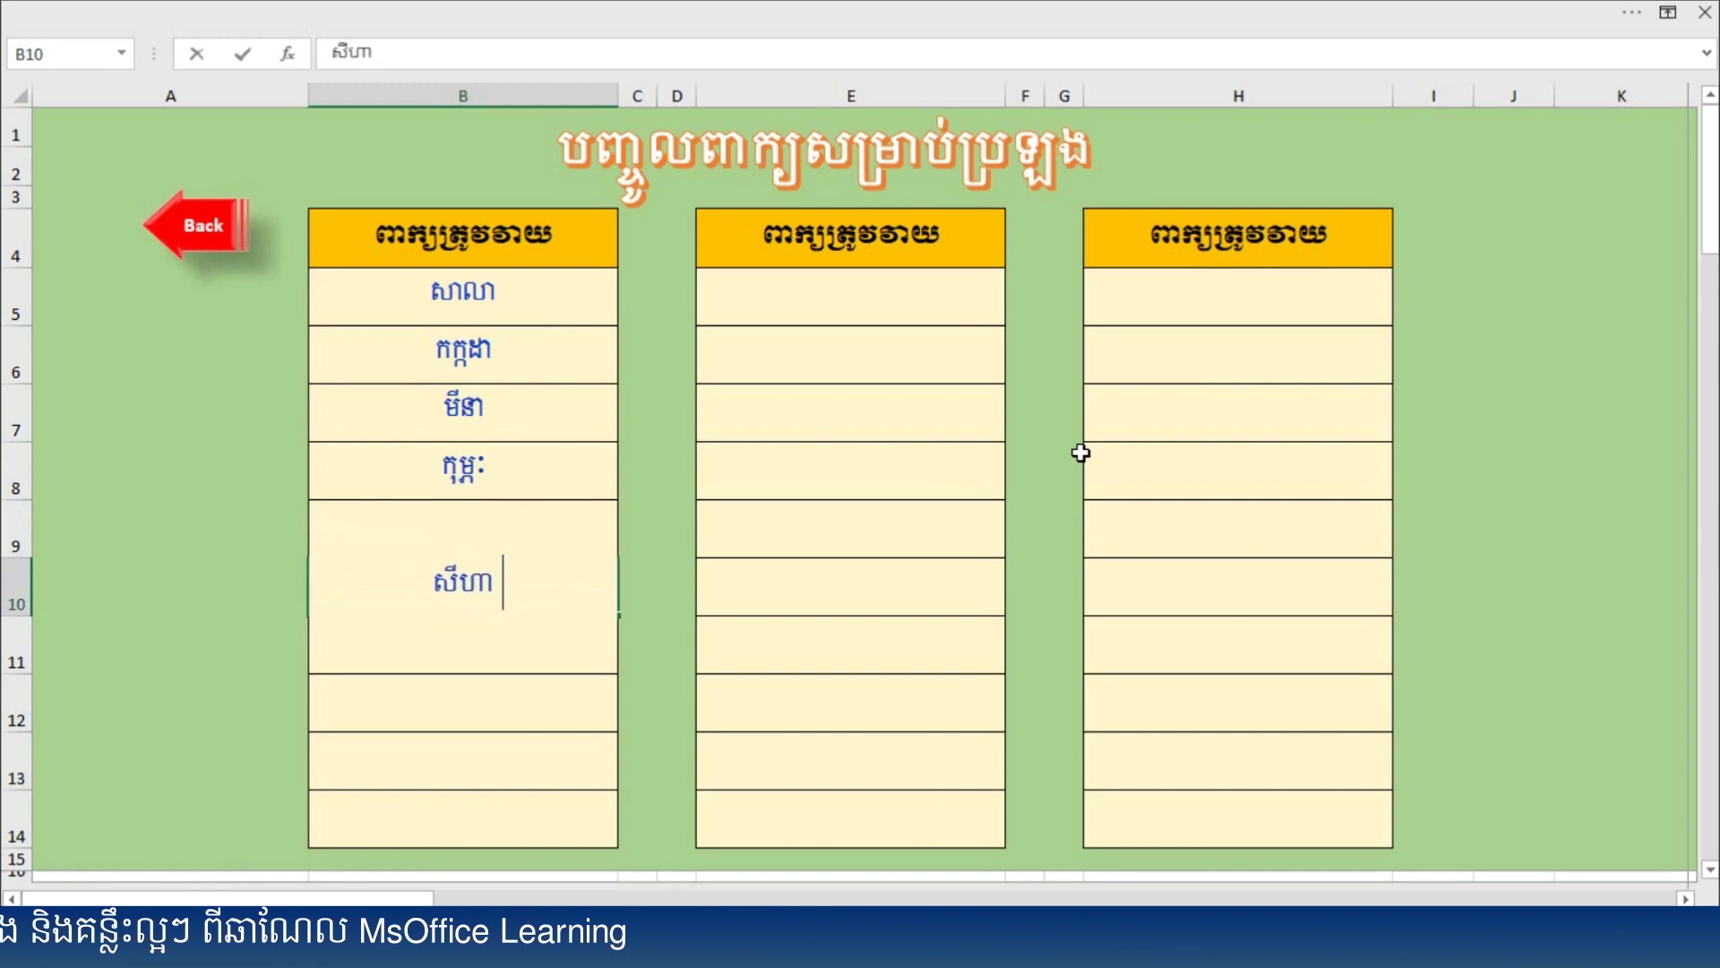
pyautogui.press('Return')
pyautogui.write('មិថុនា')
pyautogui.press('Return')
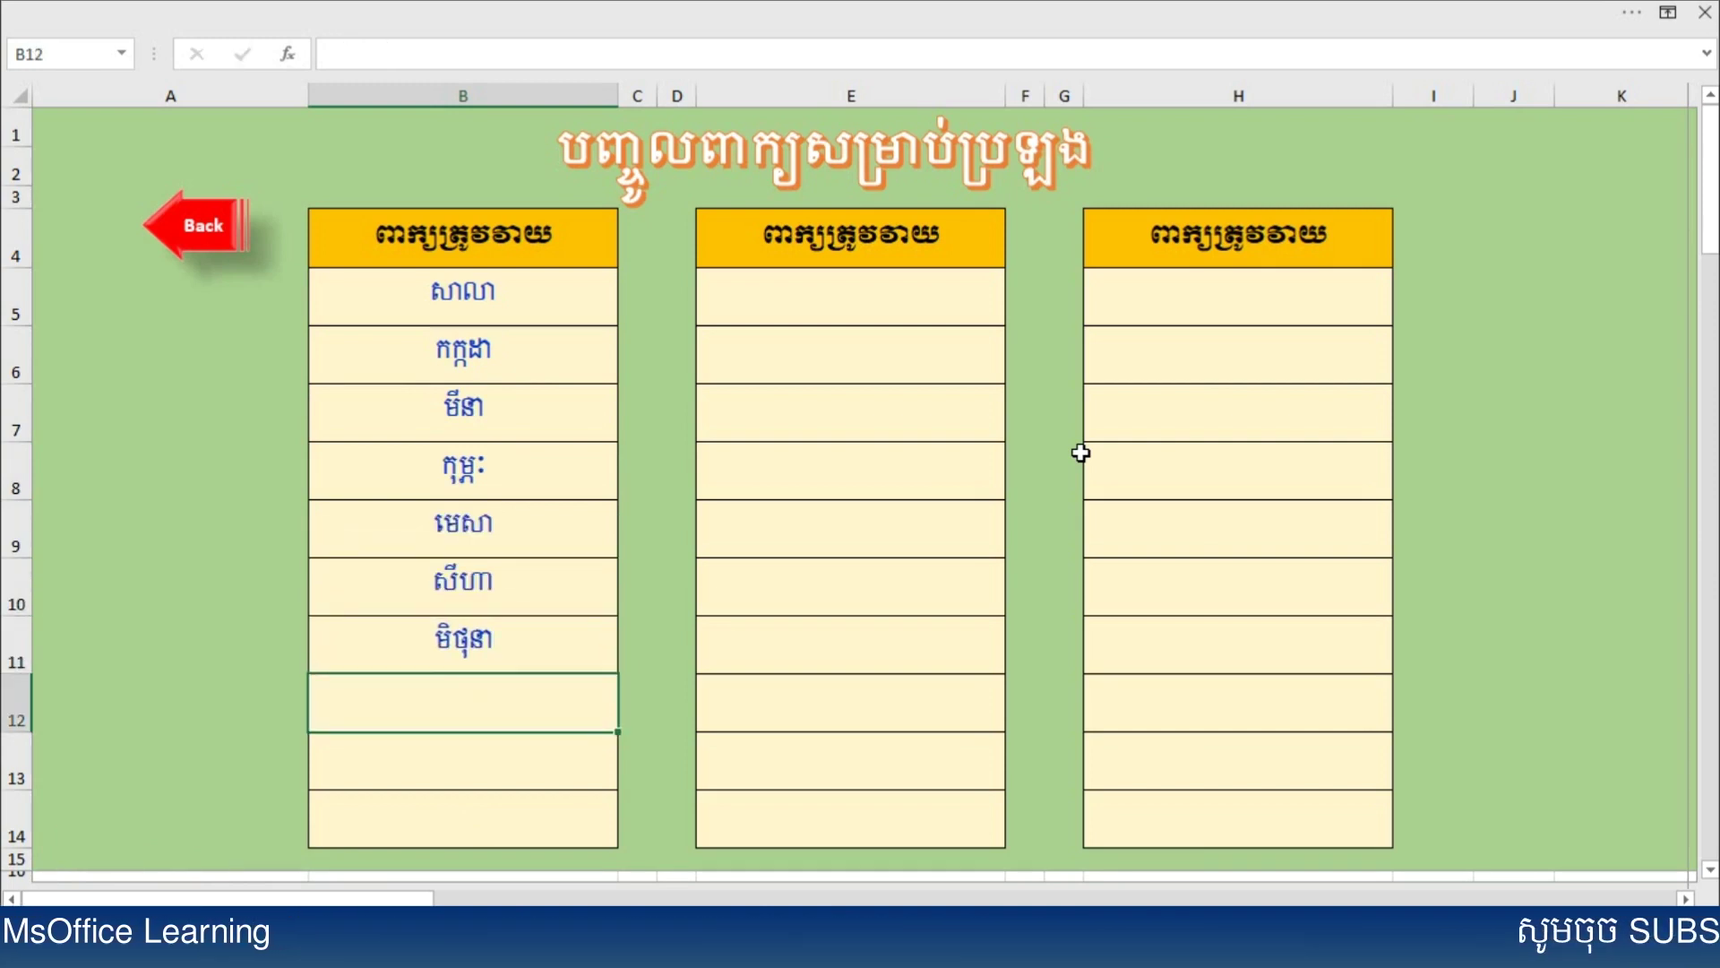
pyautogui.write('សទា')
pyautogui.press('BackSpace')
pyautogui.press('BackSpace')
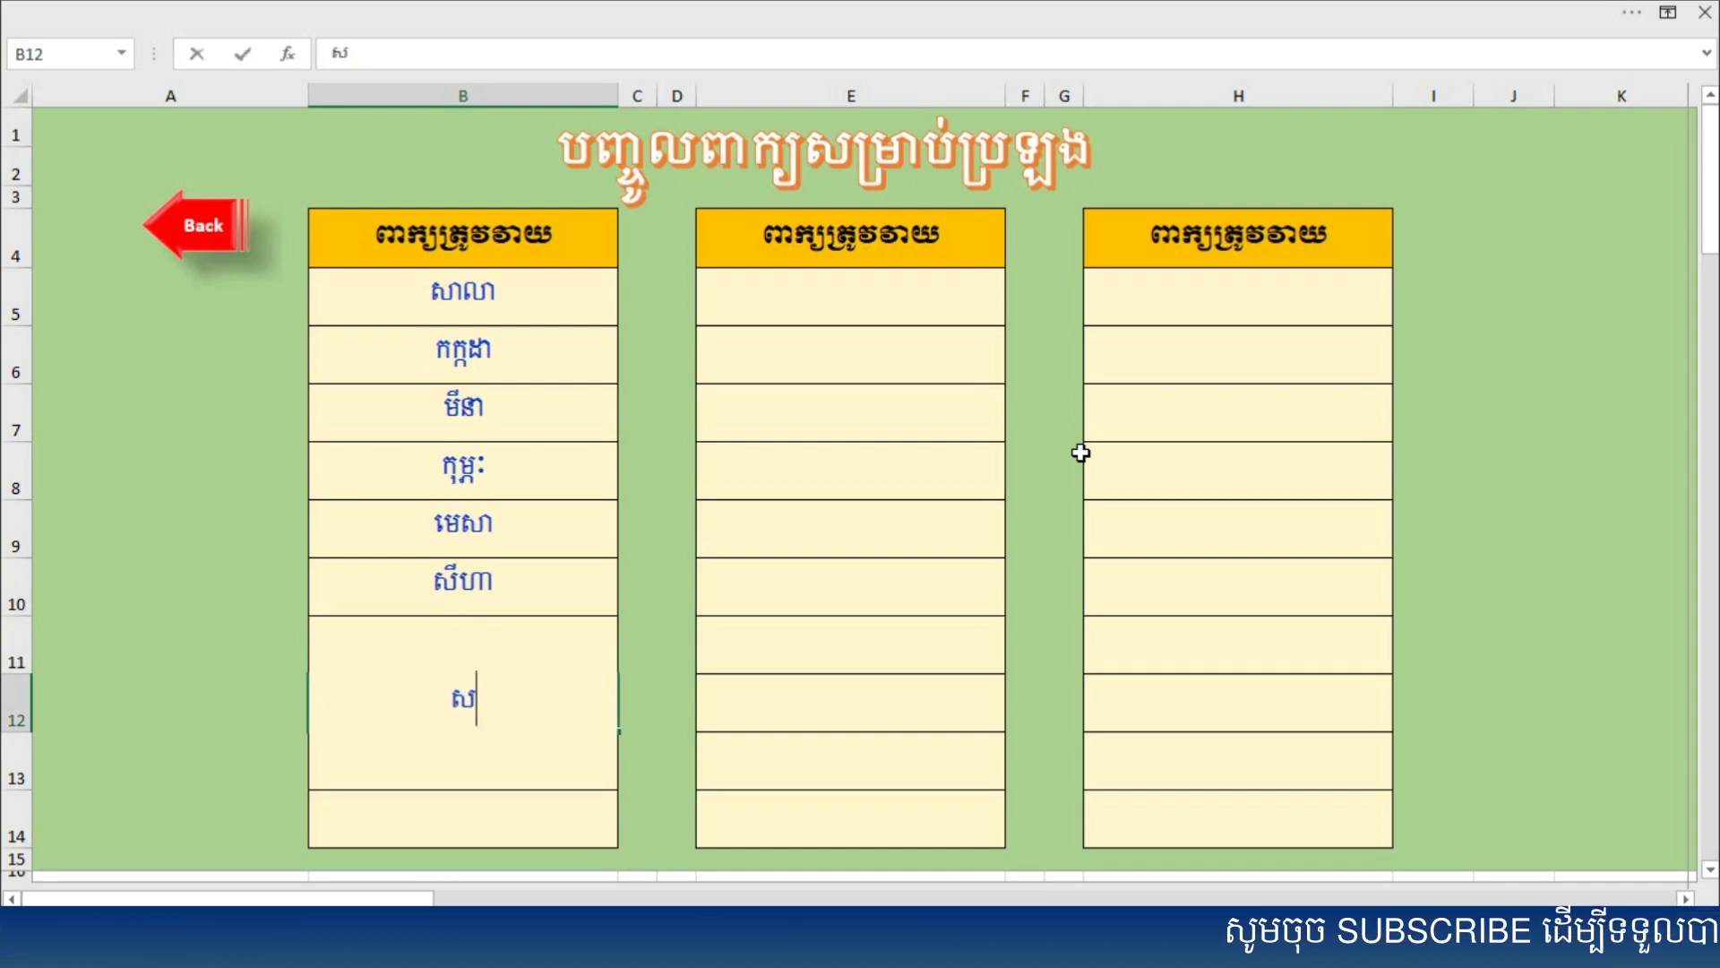
pyautogui.write('្រឡាញ់')
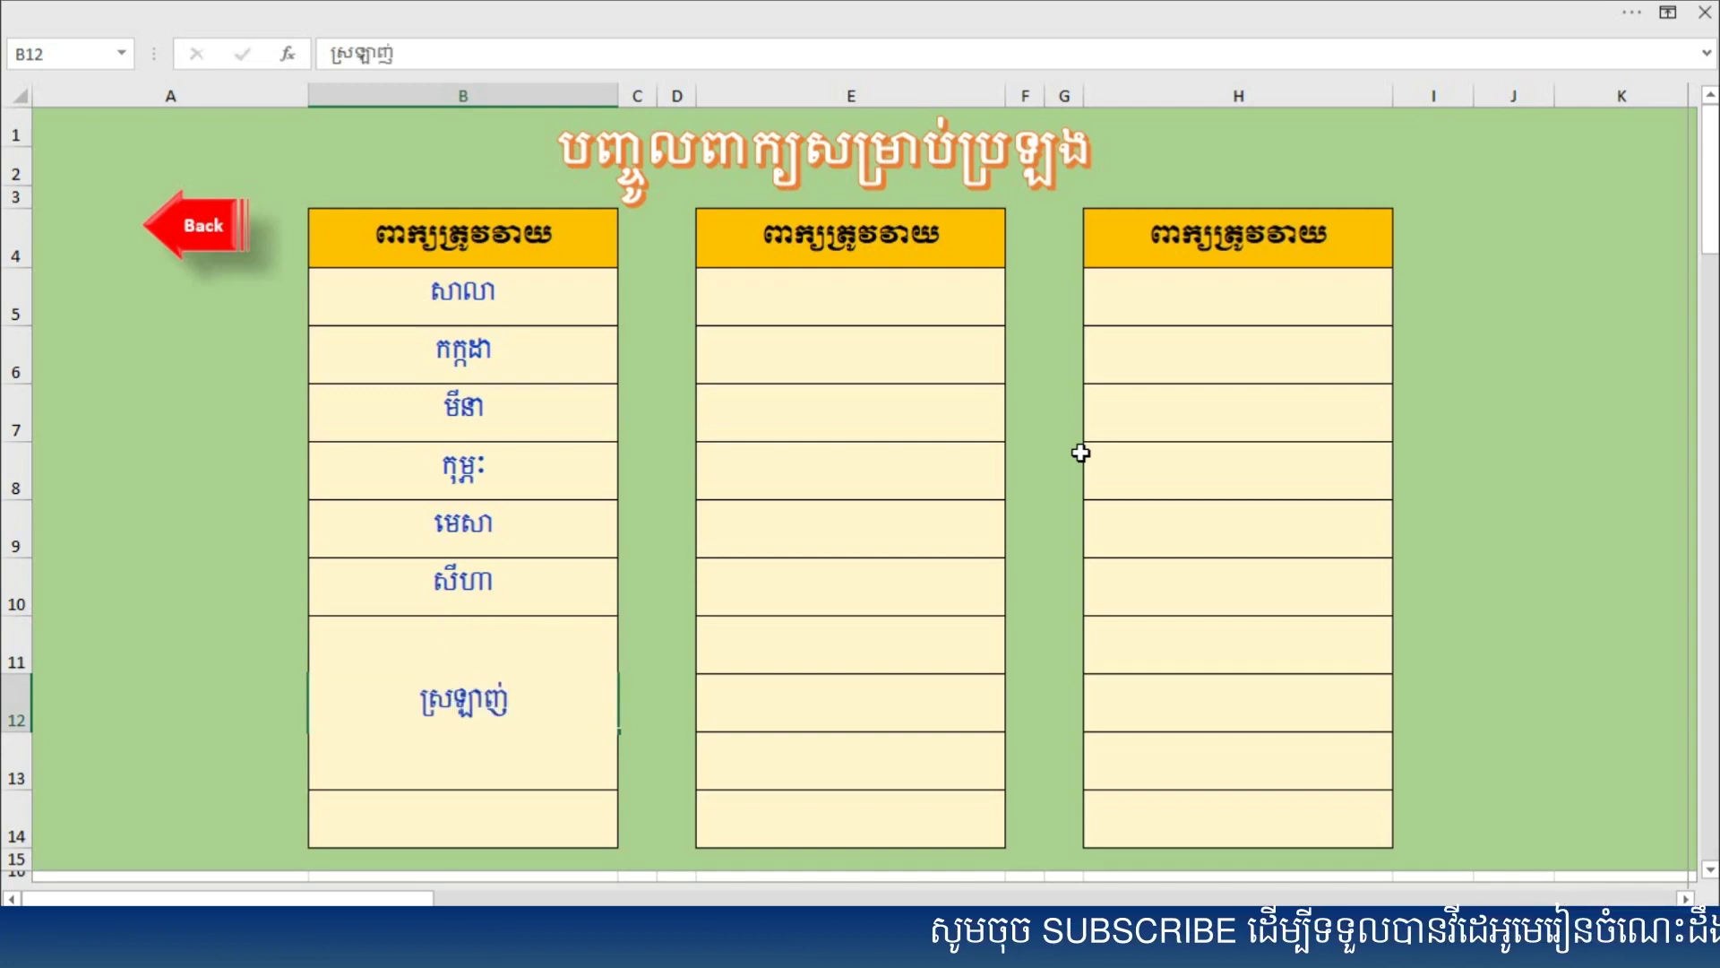
pyautogui.press('Return')
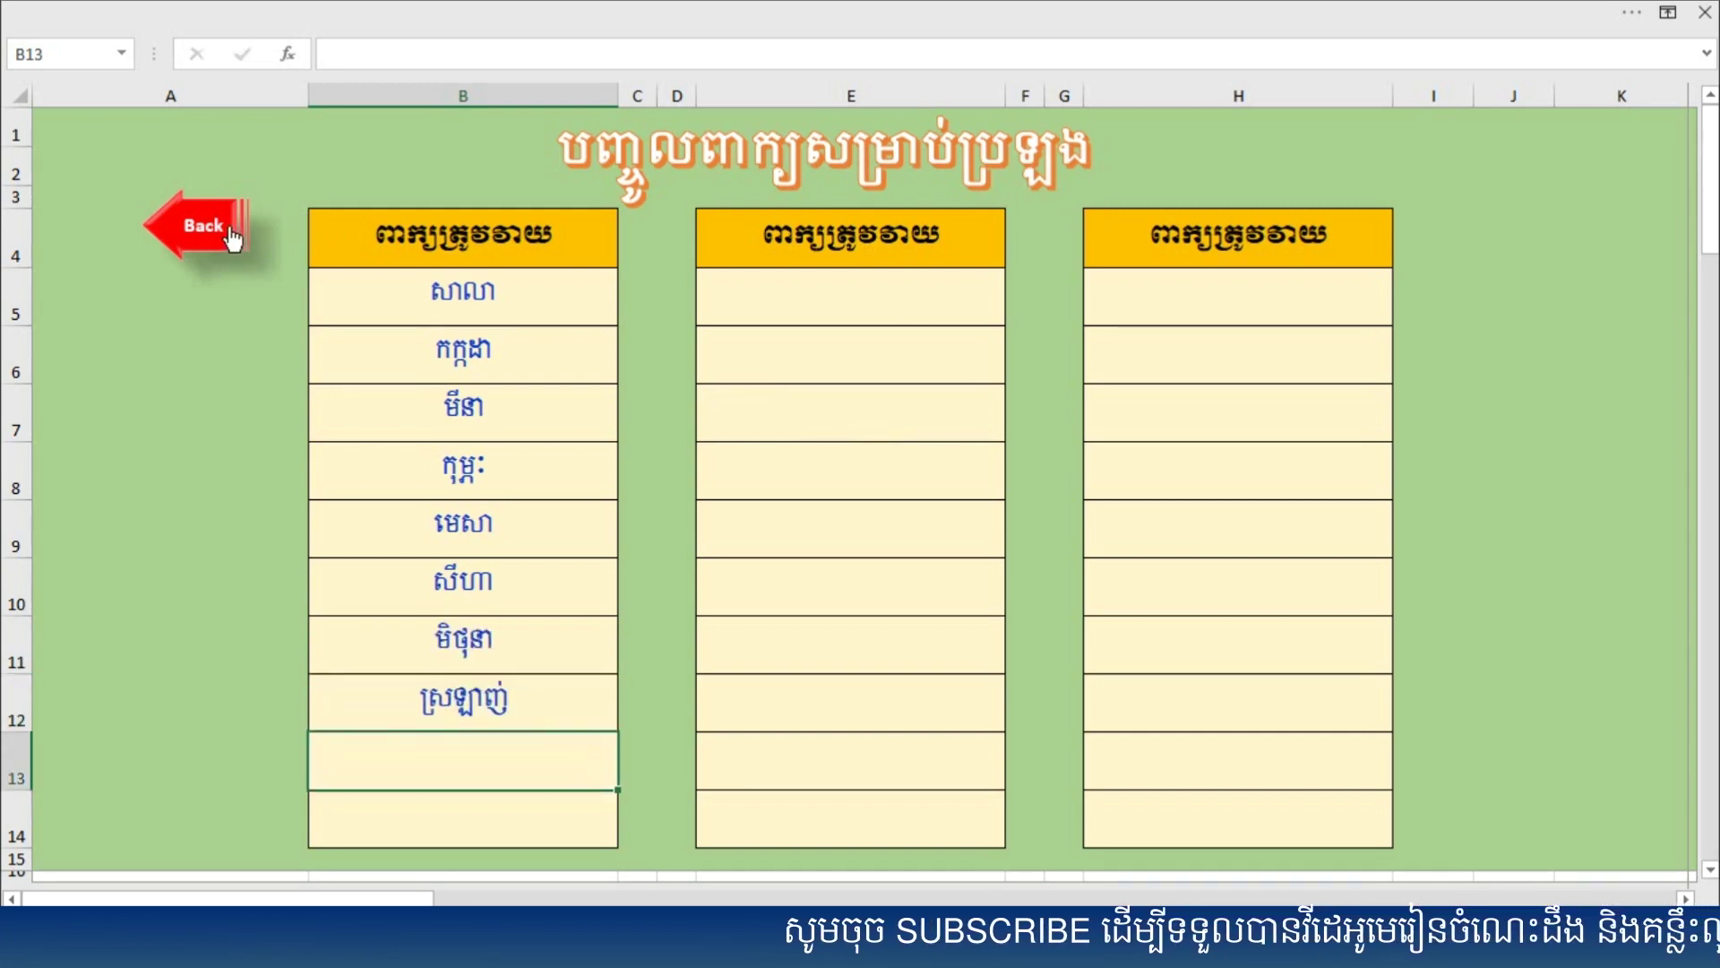
# Step: Check the new words on the typing-test sheet, view results, then return to the start form
pyautogui.click(238, 235)
pyautogui.click(1156, 784)
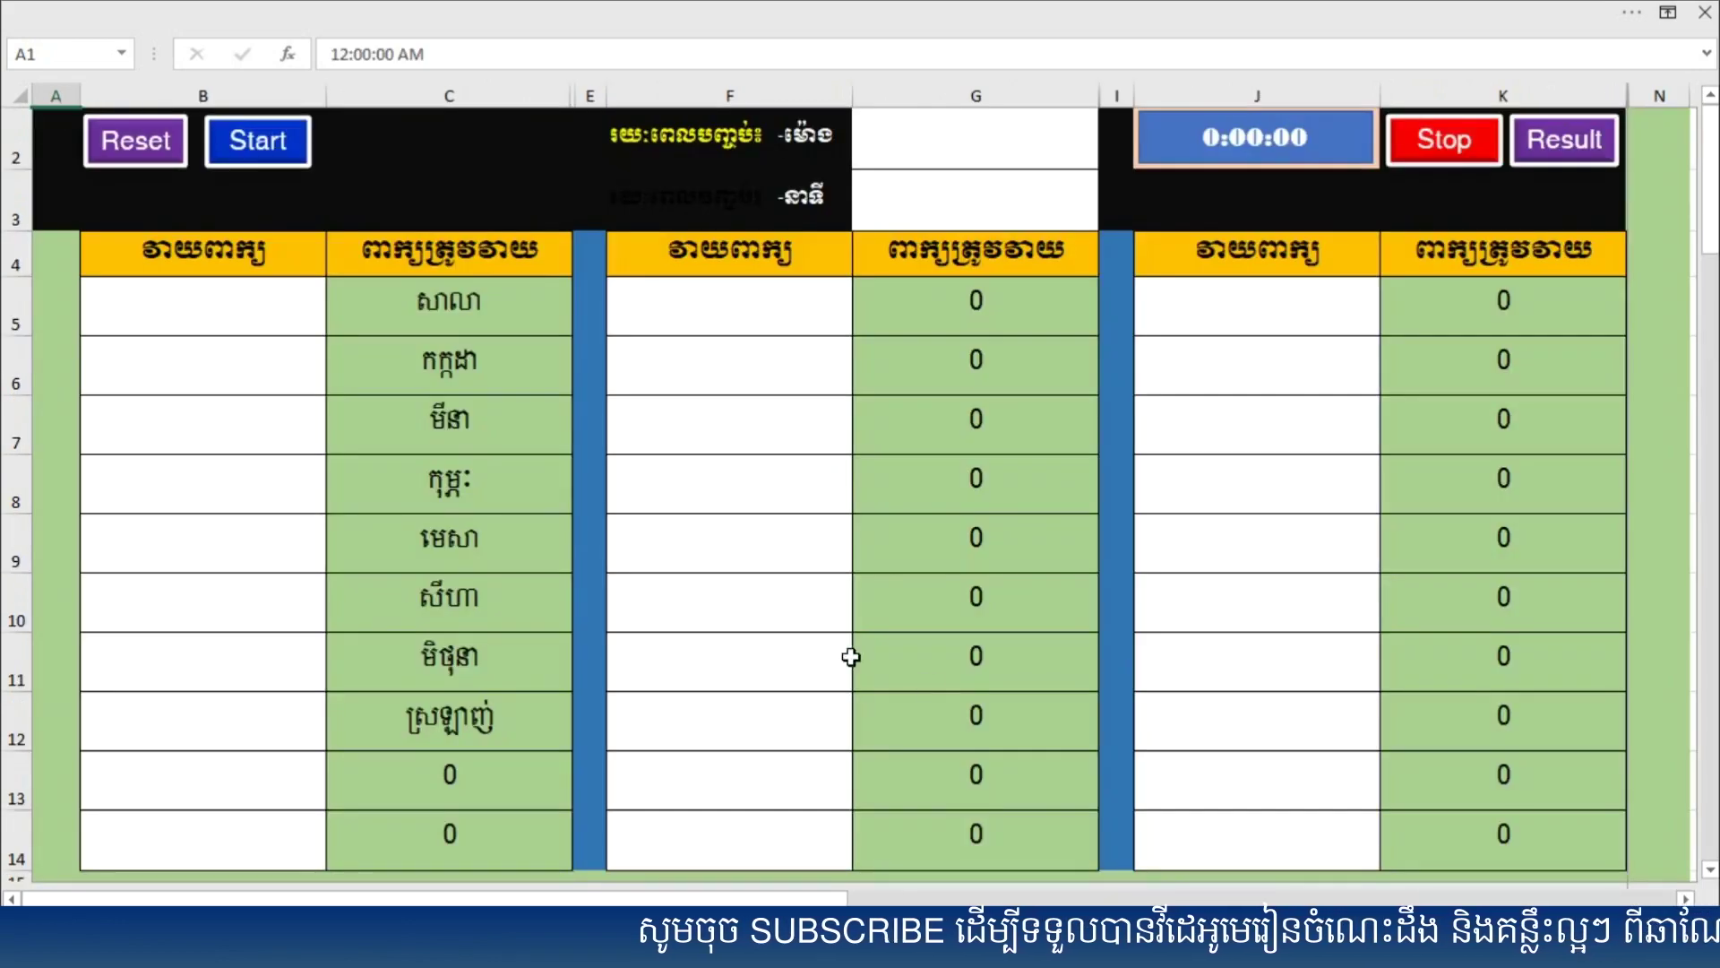
pyautogui.moveTo(444, 296); pyautogui.dragTo(465, 847)
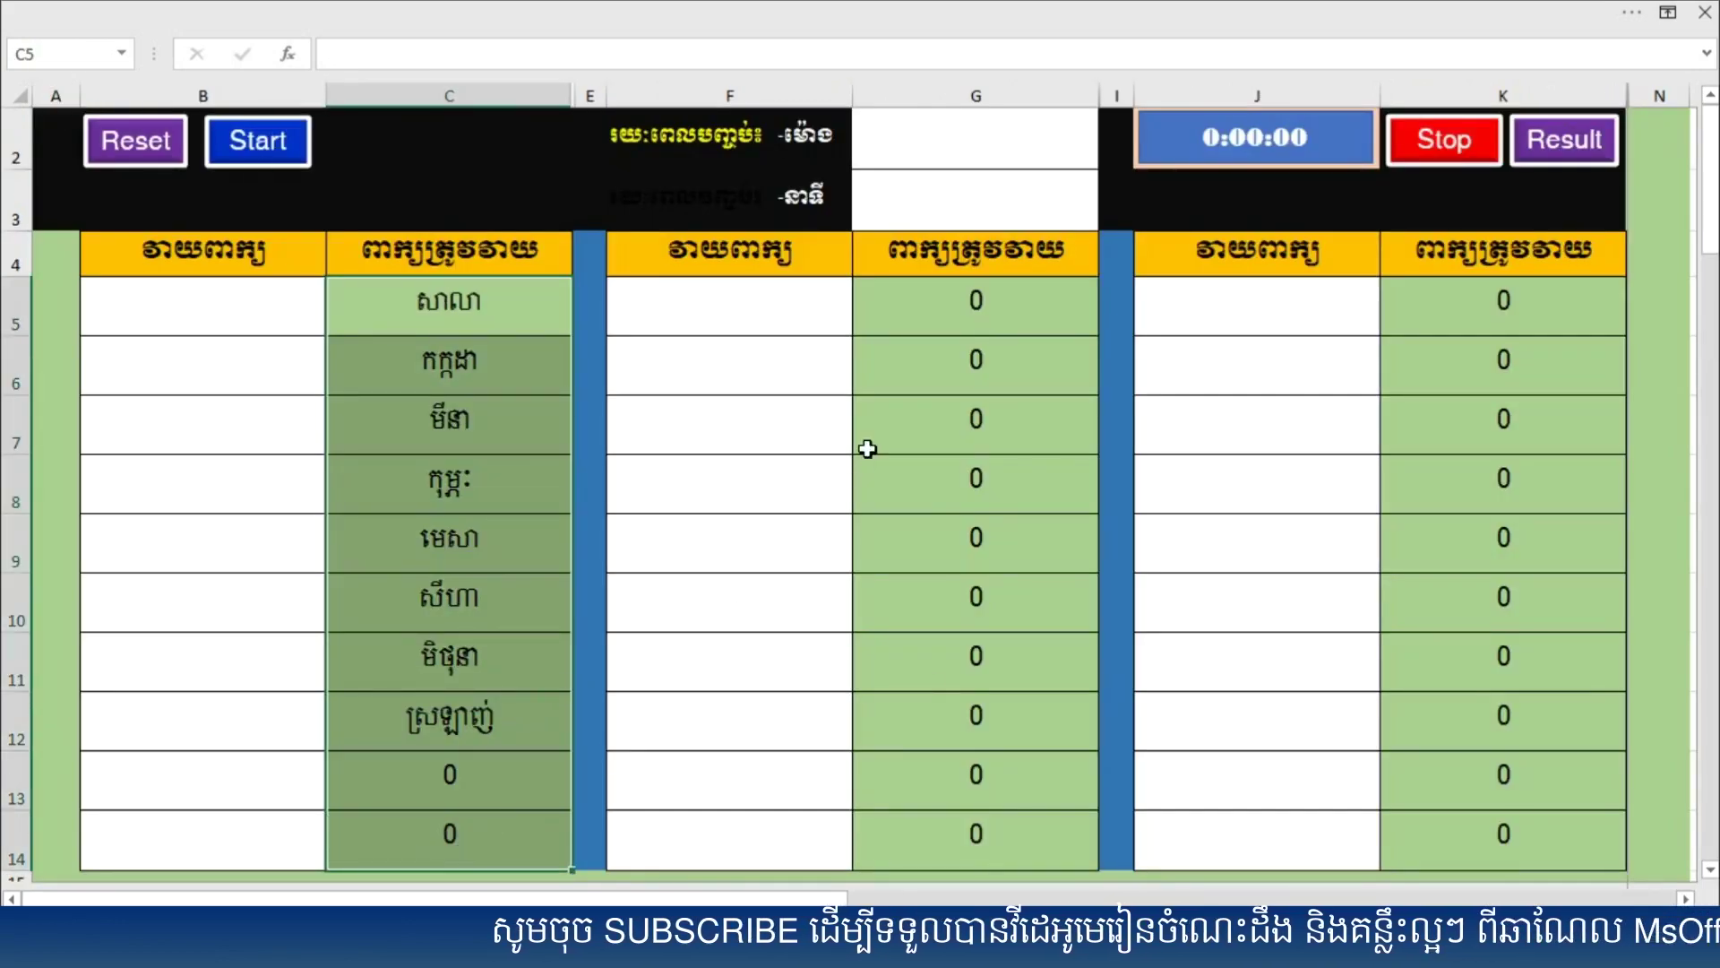
pyautogui.moveTo(944, 350); pyautogui.dragTo(977, 663)
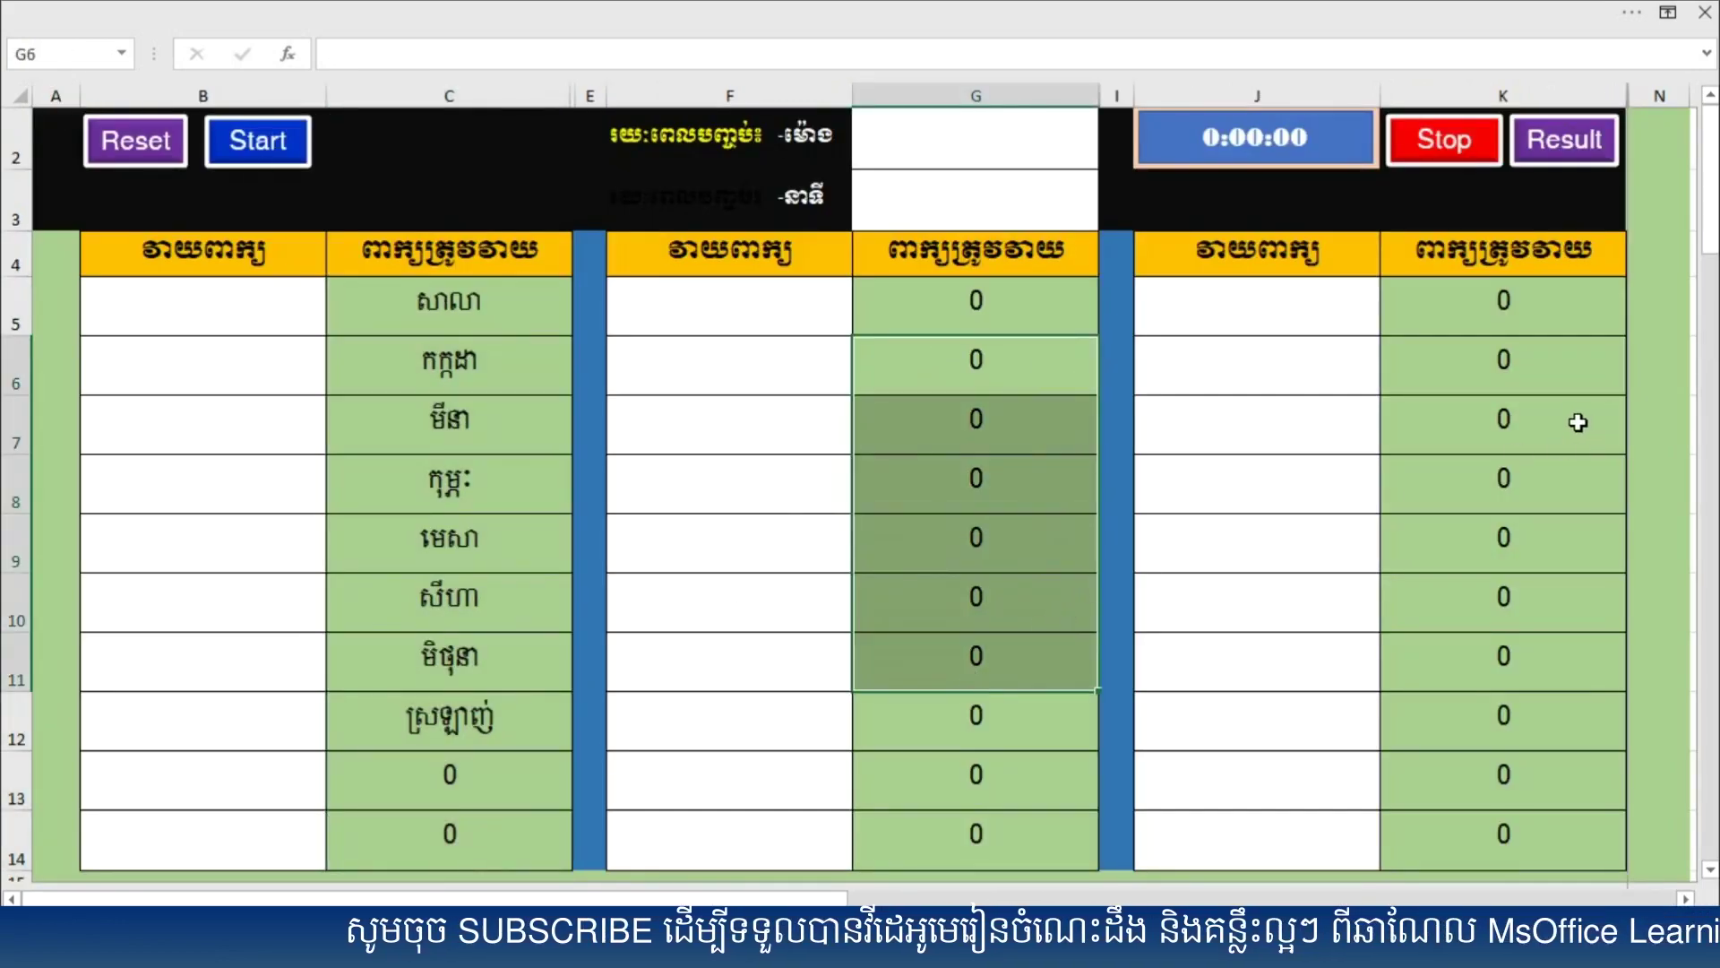
pyautogui.click(1588, 424)
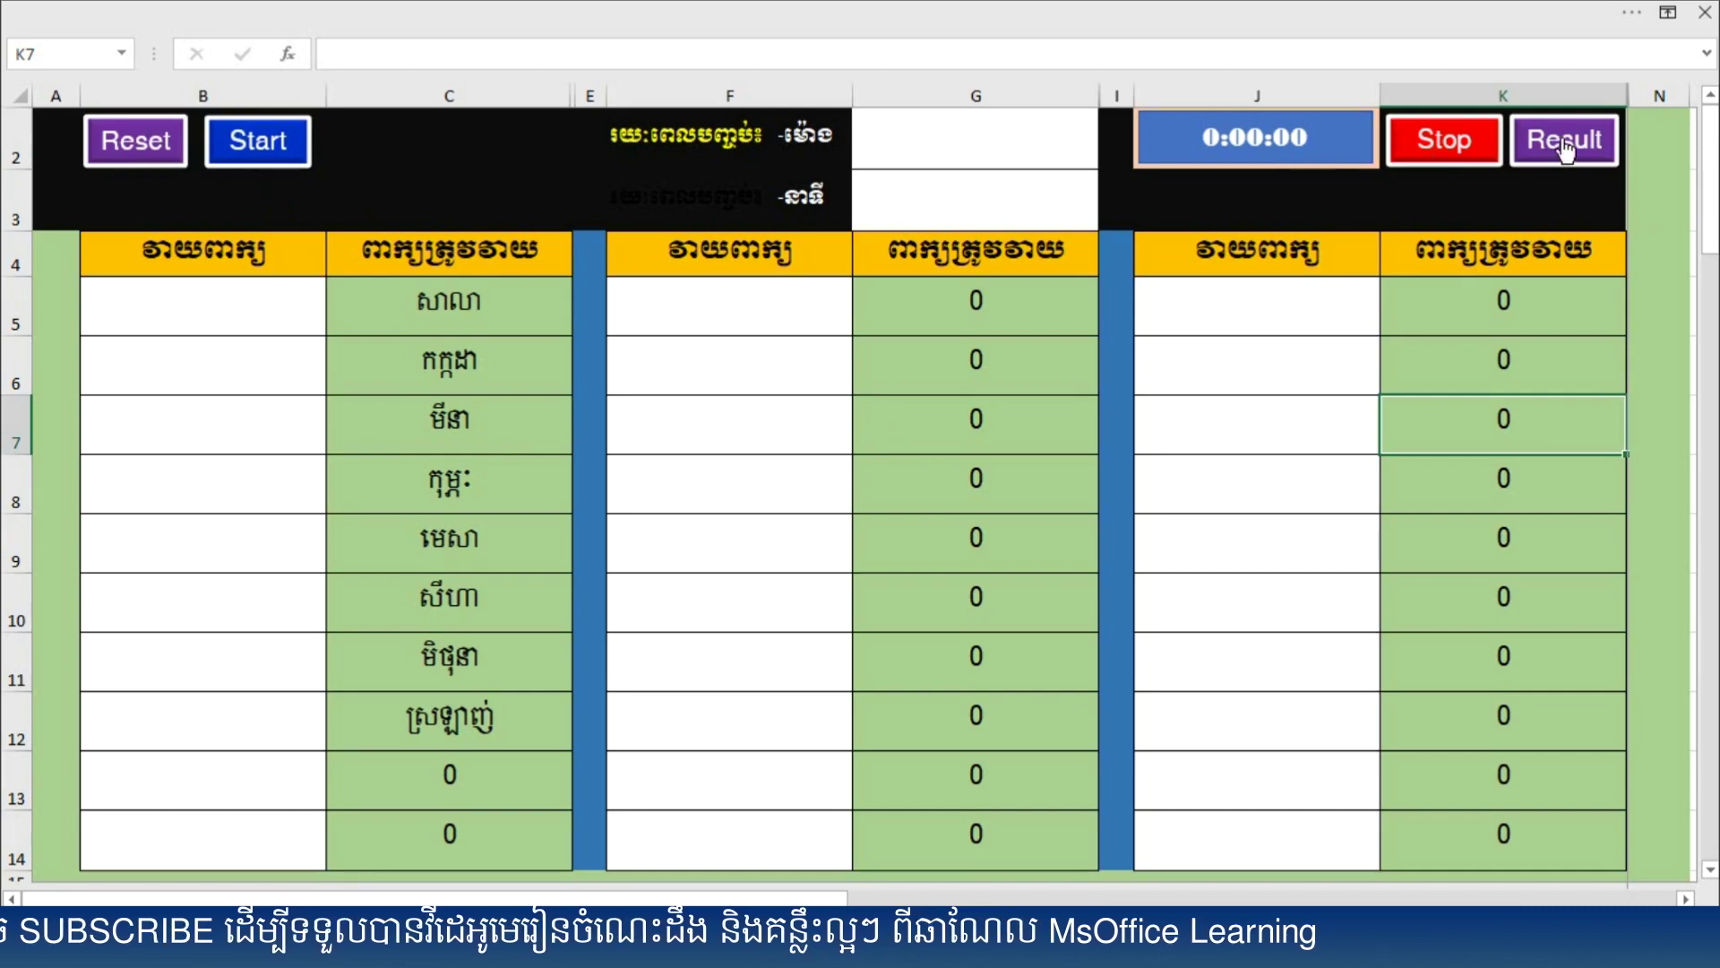
pyautogui.click(1563, 143)
pyautogui.click(1629, 170)
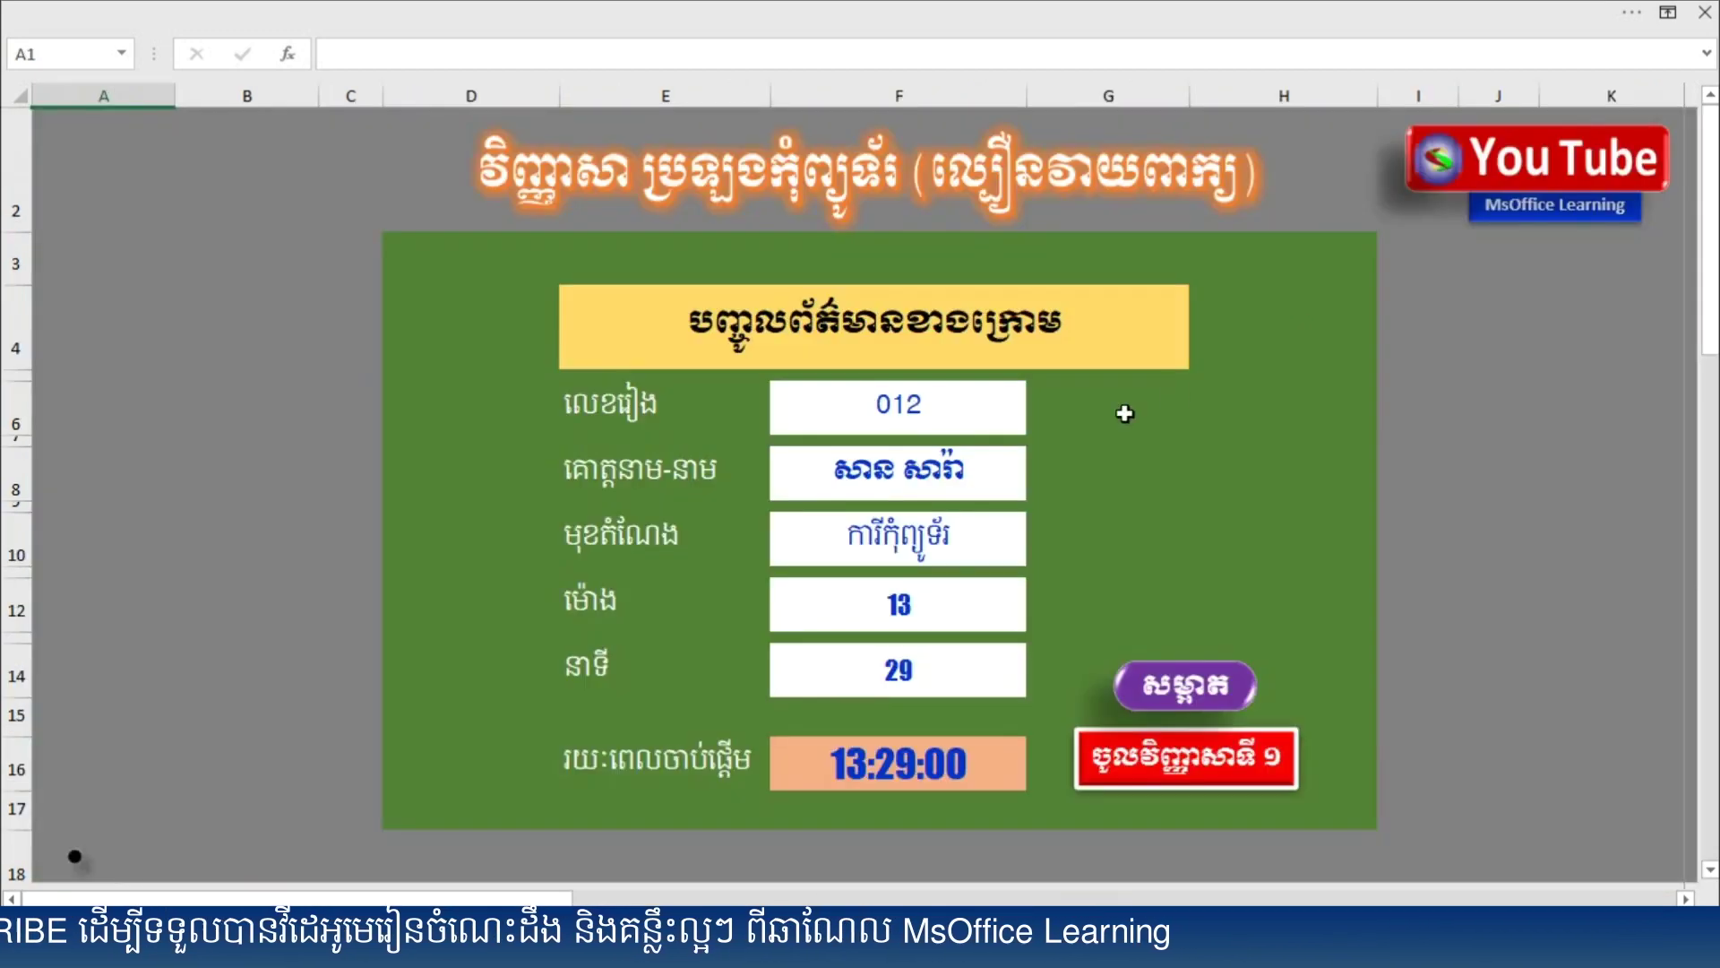
# Step: Clear the start form's number, name, position, hour, minute and start-time fields
pyautogui.click(1173, 686)
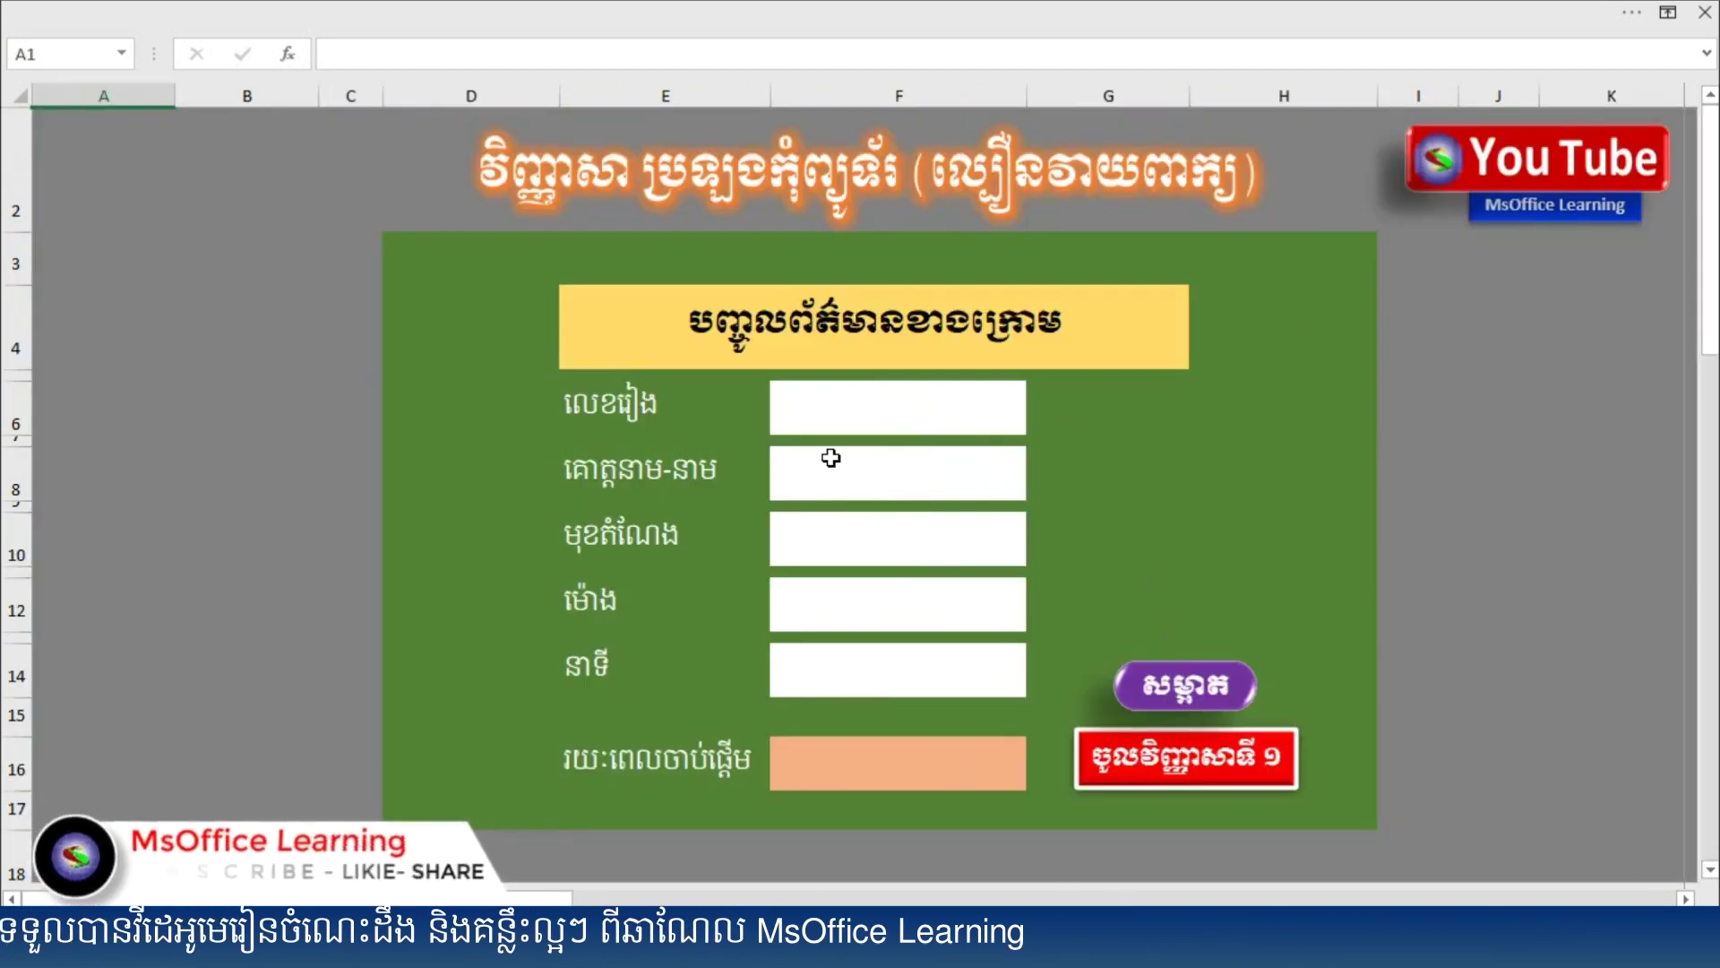